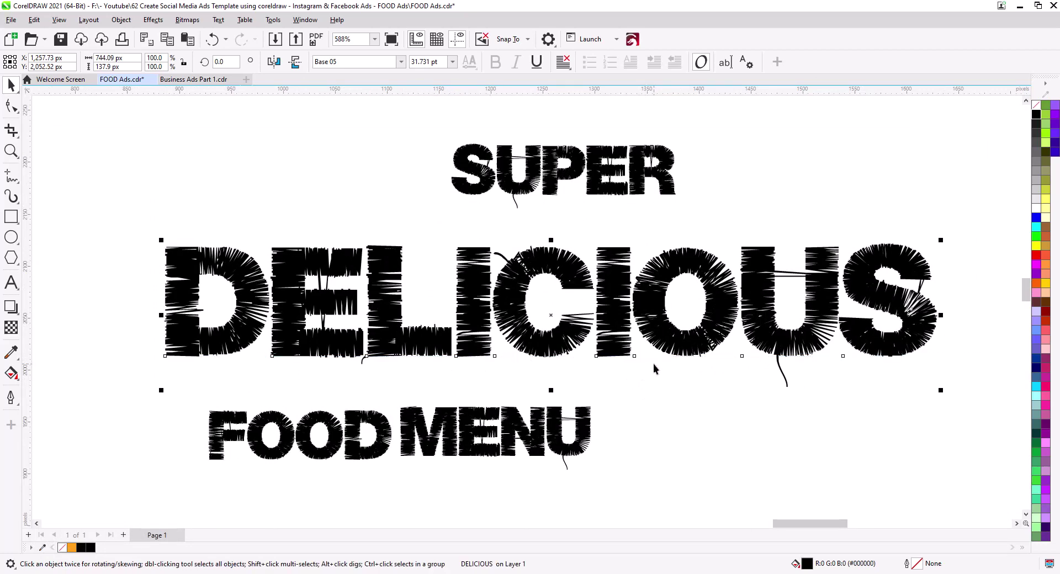
Break the word DELICIOUS apart into separate letters and stretch all nine upward to about 168 px tall
key(ctrl+k)
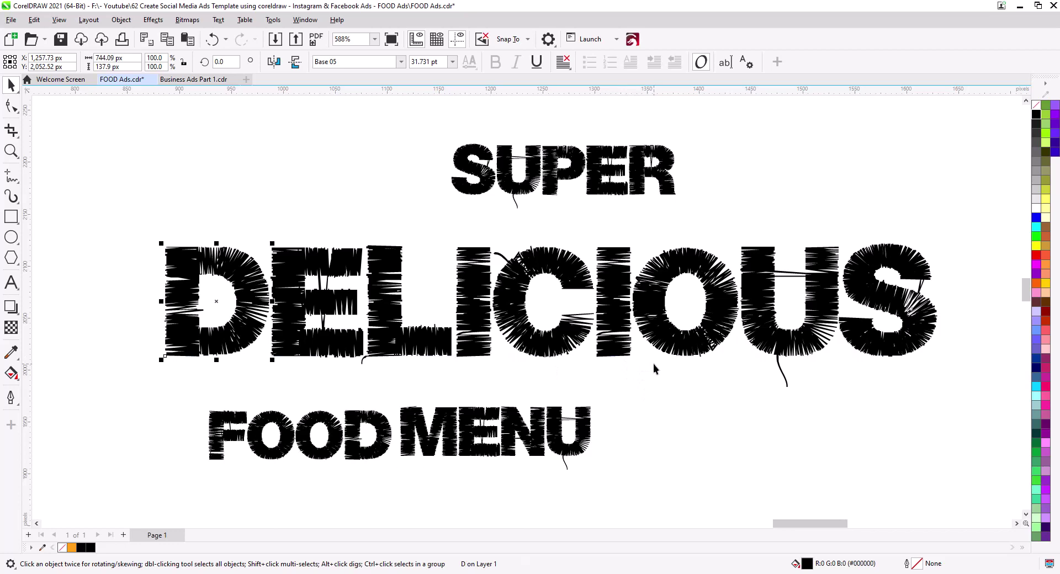
scroll(161, 252, down, 4)
drag(574, 201, 76, 211)
click(164, 246)
scroll(165, 246, up, 4)
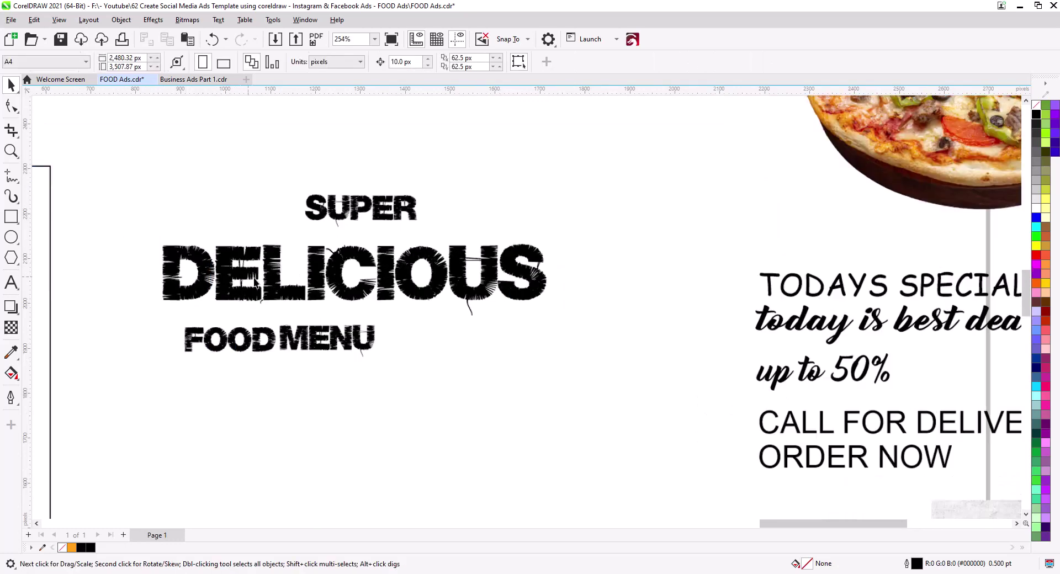
drag(200, 207, 981, 334)
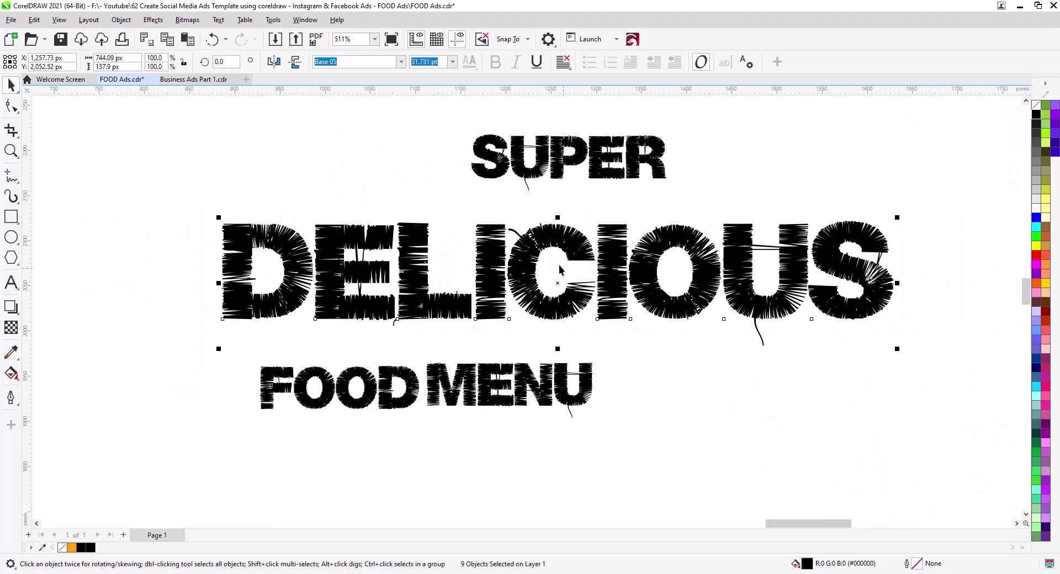
drag(557, 216, 557, 191)
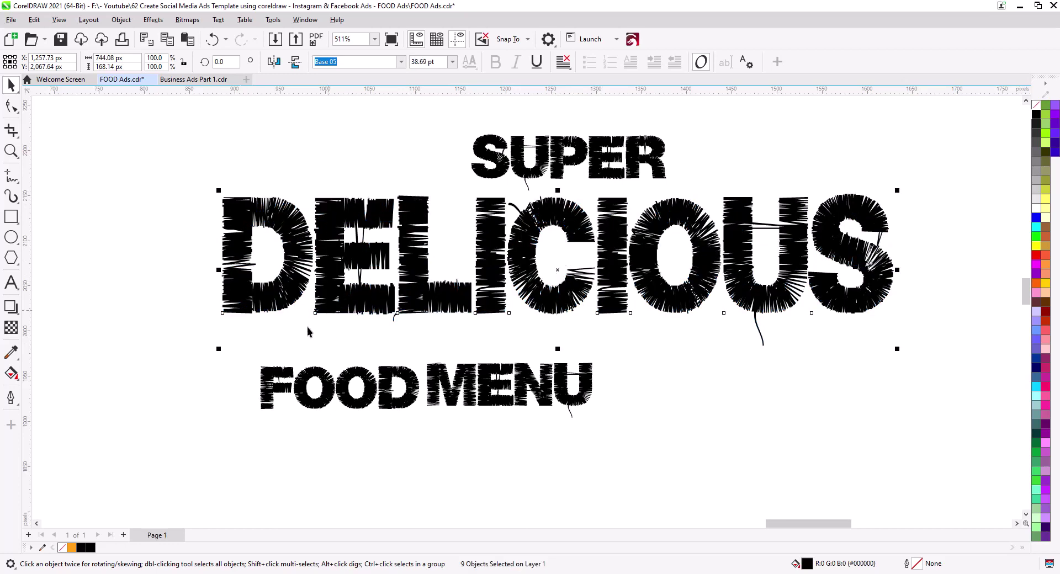
Tilt the D of DELICIOUS about 11° and set the E and L progressively lower beside it, tilting the L about 5.6°
click(259, 300)
click(238, 300)
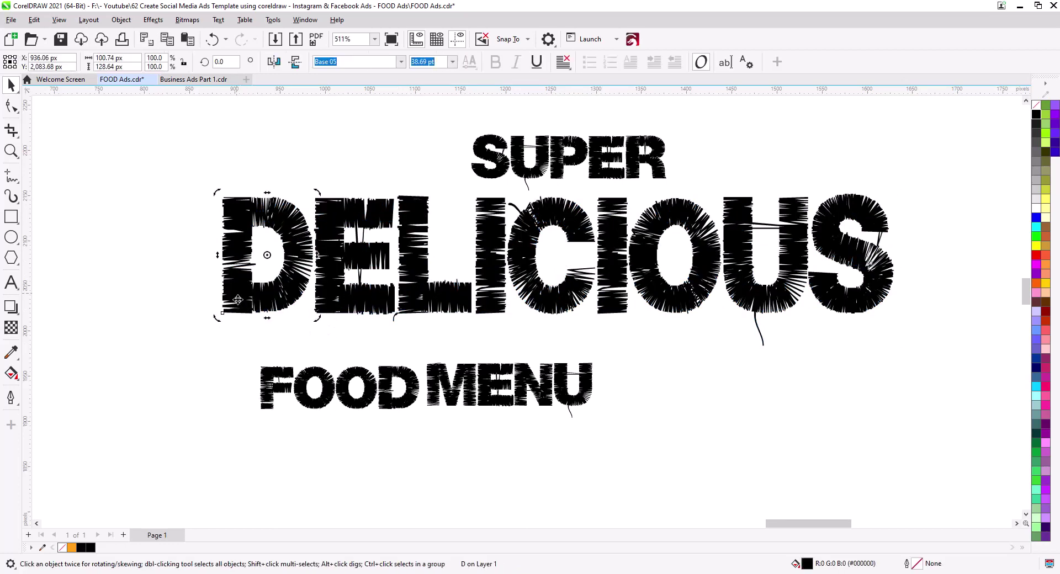
drag(216, 318, 231, 326)
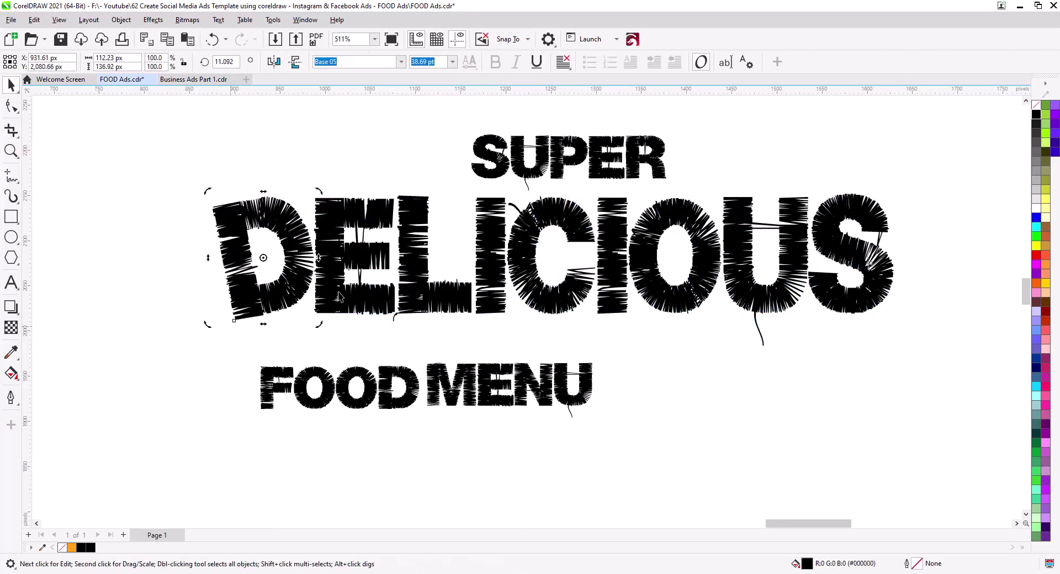
drag(354, 306, 403, 340)
click(344, 311)
click(404, 338)
drag(463, 356, 471, 351)
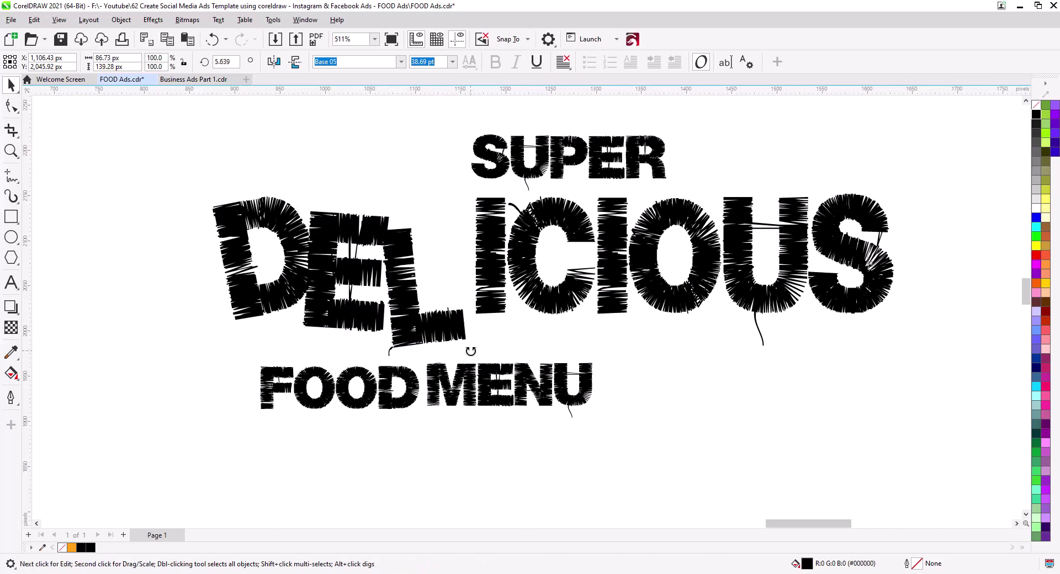
Move the first I and the C up against the L, with the C scaled to 122.6% and tilted about 11.8°
drag(488, 286, 443, 278)
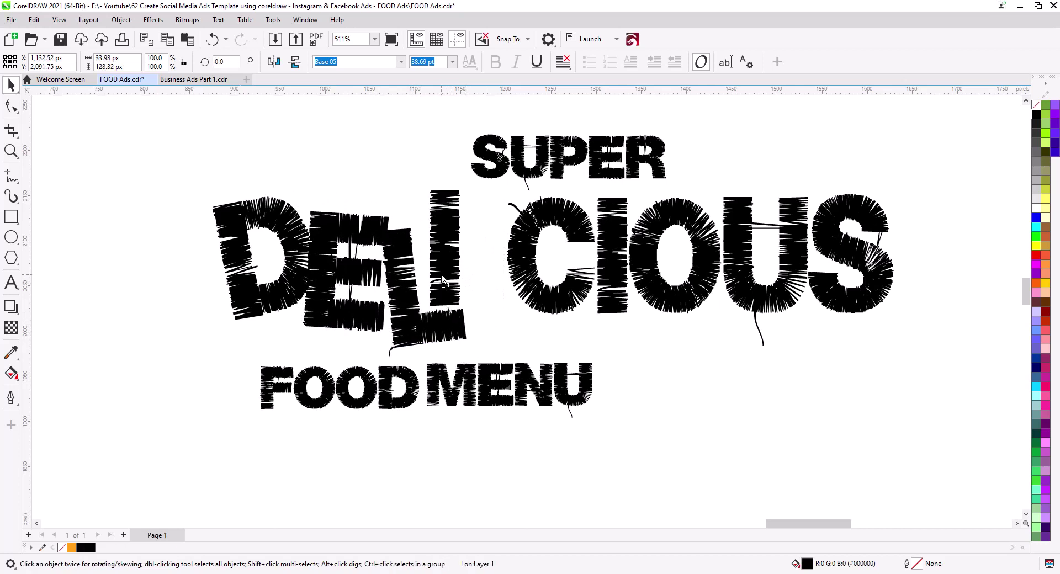
drag(528, 287, 482, 287)
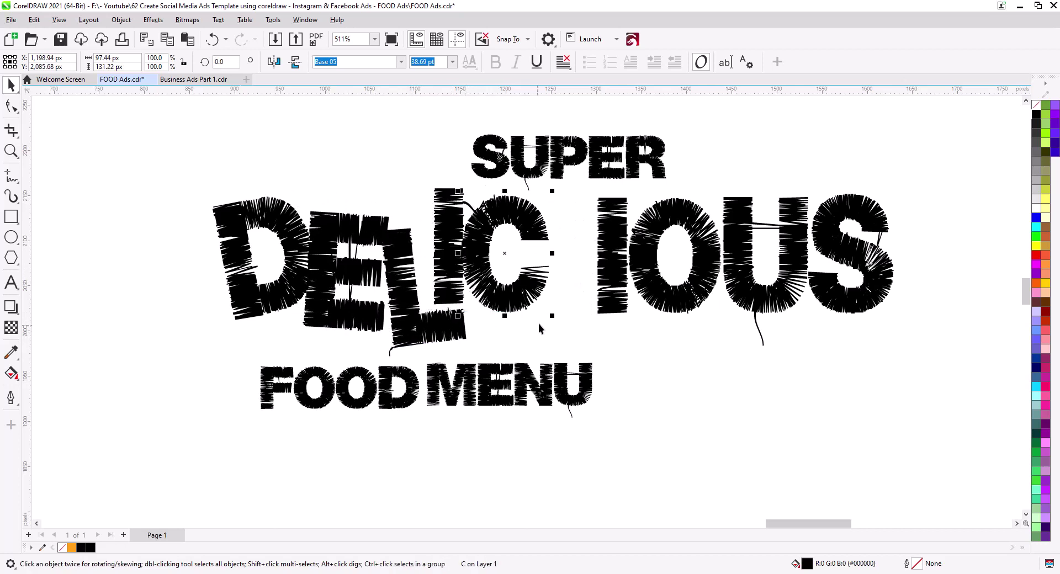
drag(552, 315, 573, 344)
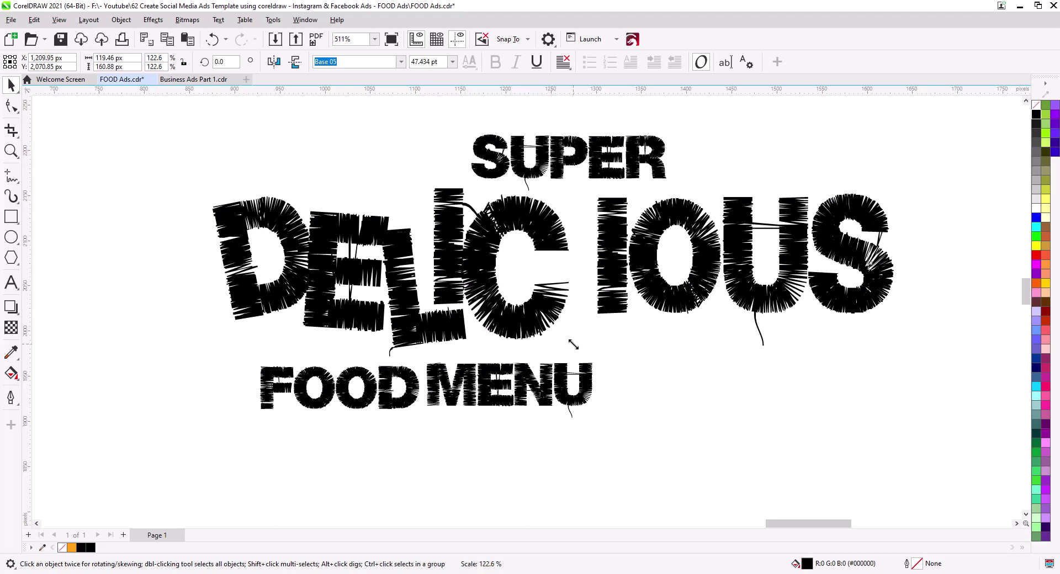
click(482, 266)
drag(571, 184, 550, 182)
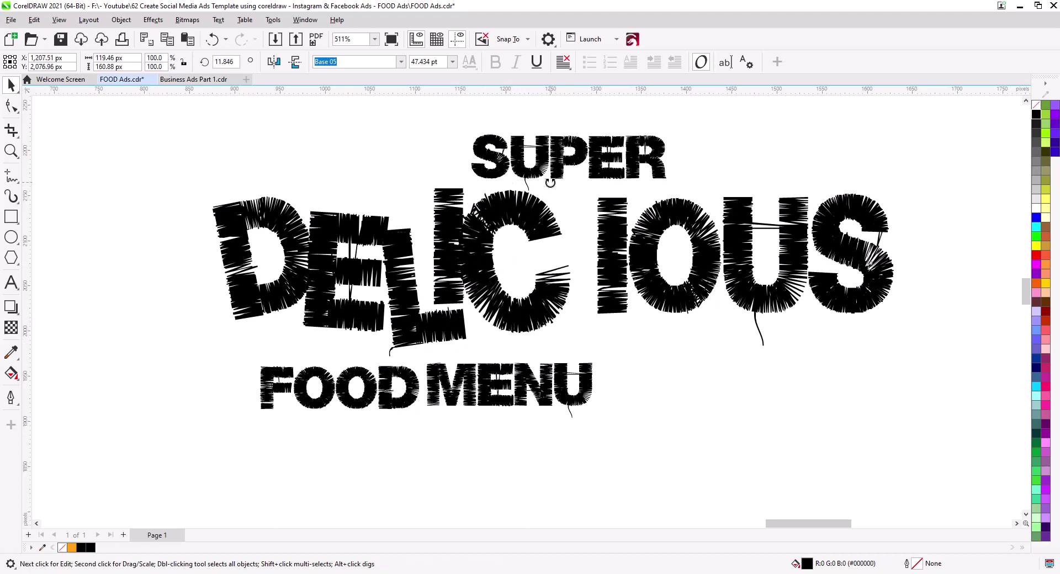
Close up the second I, O, U and S of DELICIOUS at staggered heights, with the O slightly tilted
drag(608, 274, 578, 293)
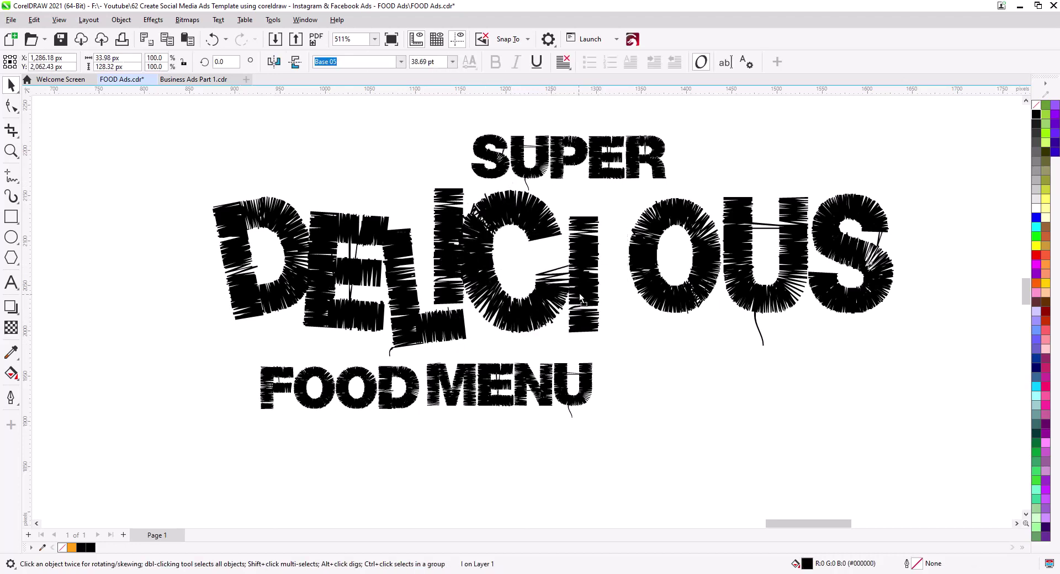
drag(691, 313, 658, 333)
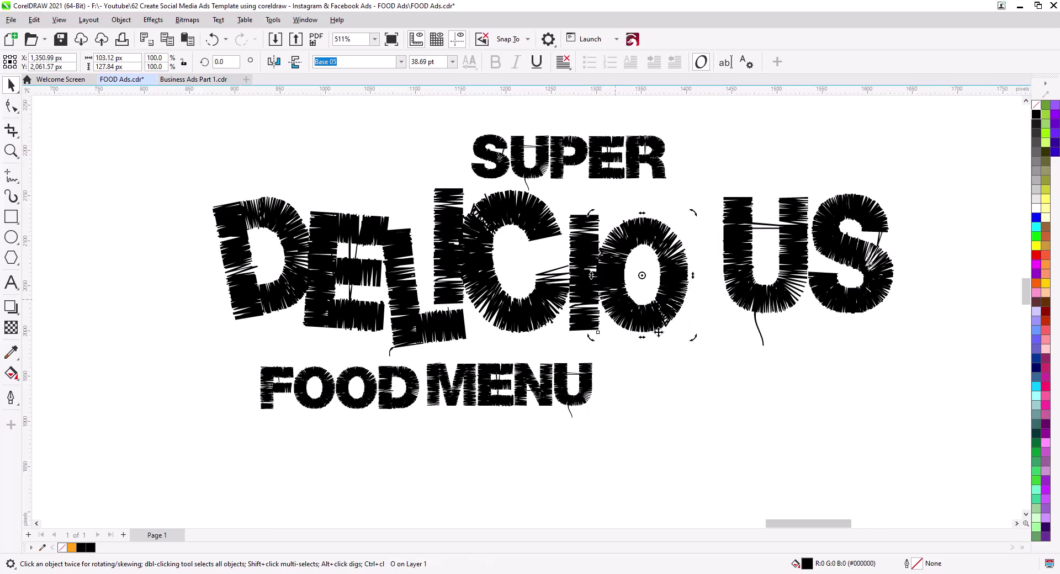
drag(739, 289, 702, 302)
drag(823, 301, 791, 281)
scroll(713, 293, down, 1)
drag(714, 292, 813, 286)
Set SUPER in bold Chief Blueprint and fit it at about 145 by 47 px just above the first letters of DELICIOUS
click(672, 209)
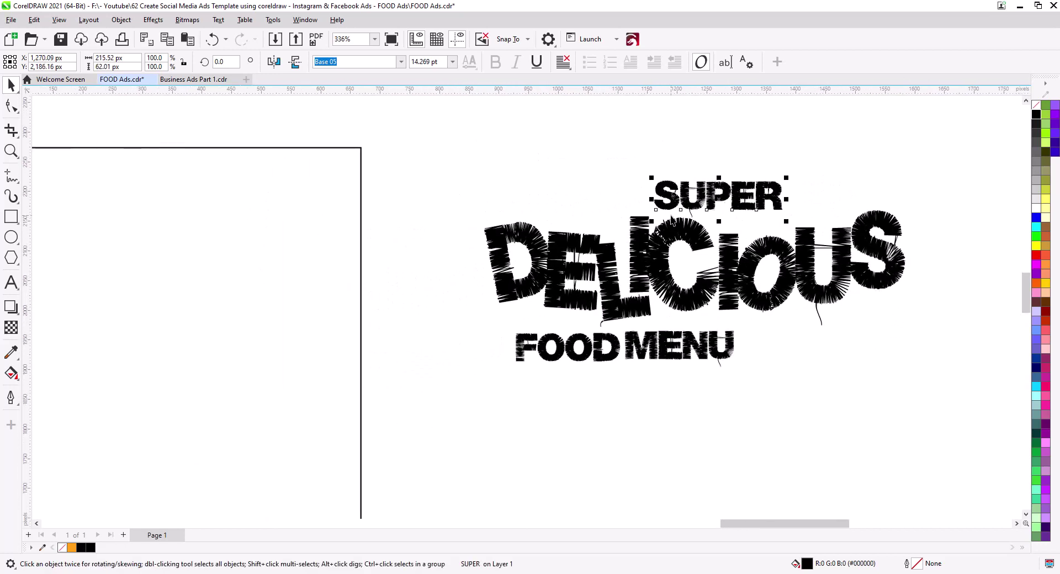
click(400, 61)
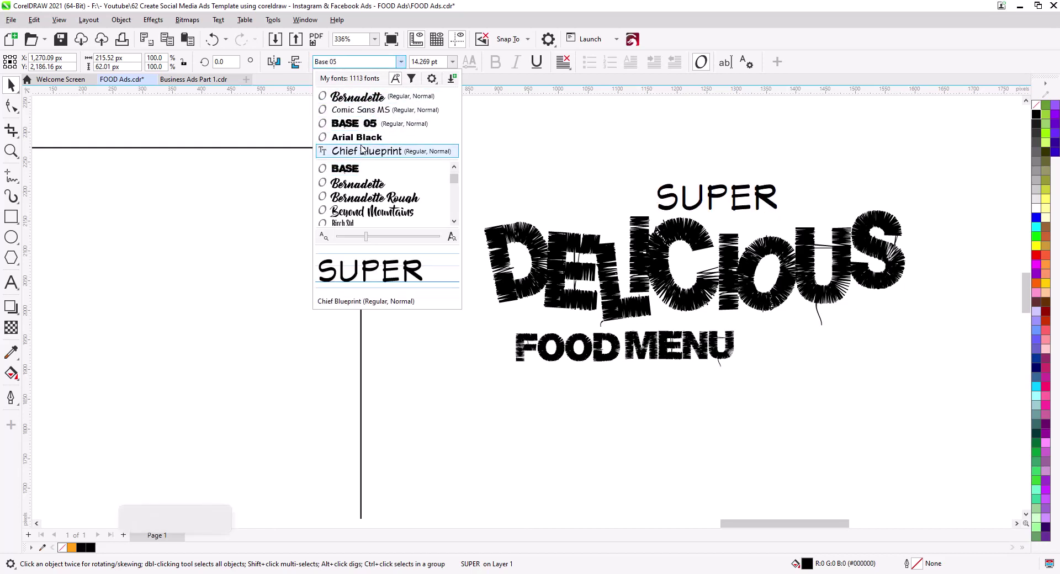
click(361, 150)
click(495, 62)
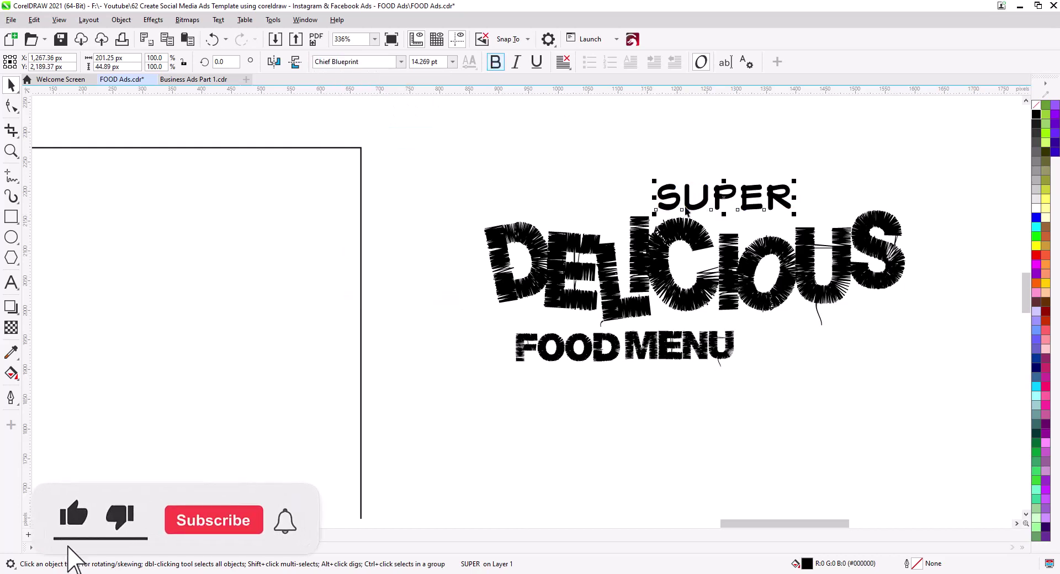
drag(717, 202, 590, 209)
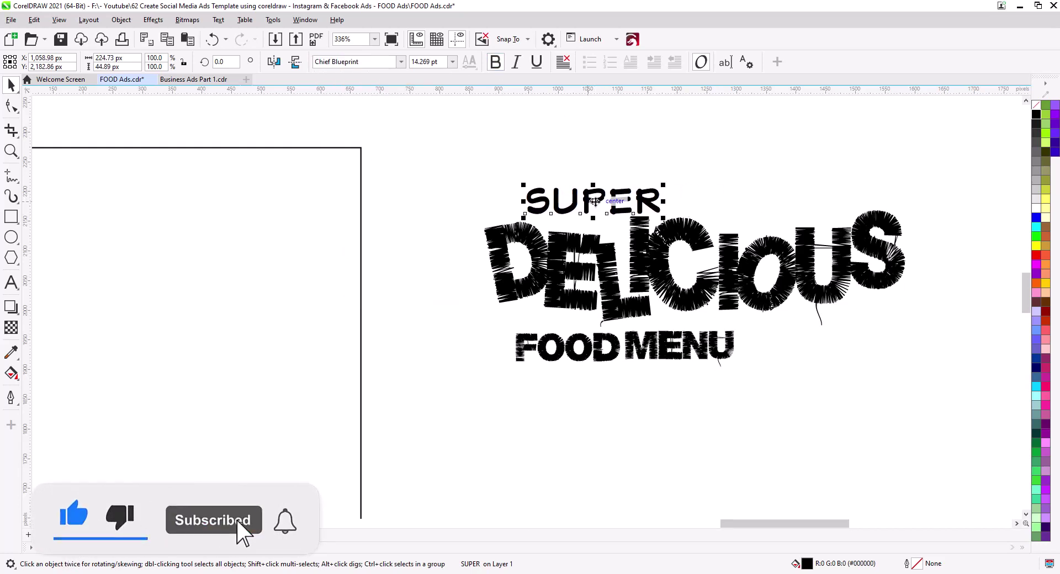
drag(665, 202, 633, 188)
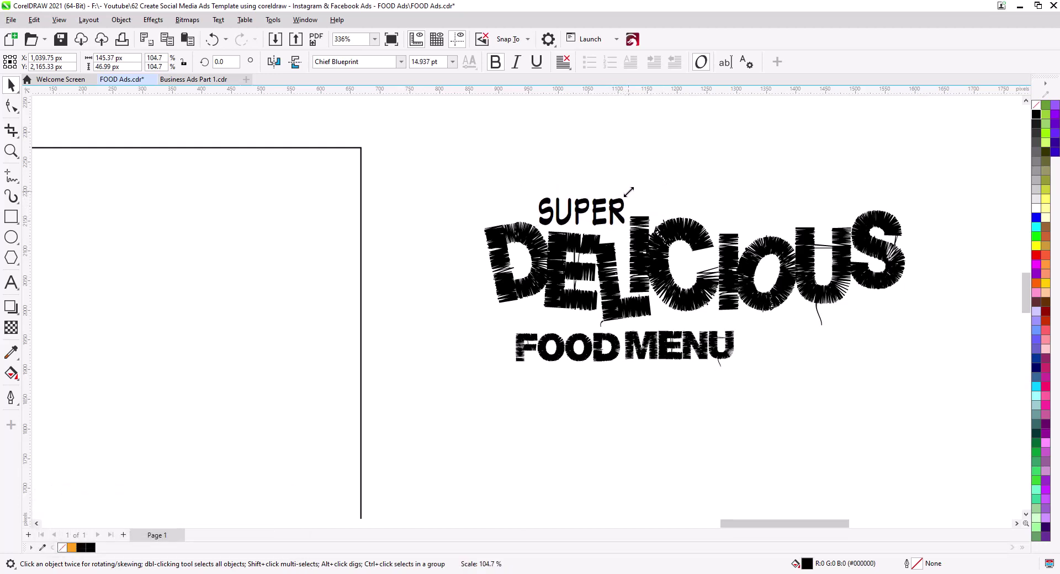
Set the words FOOD and MENU in bold Comic Sans MS
click(598, 346)
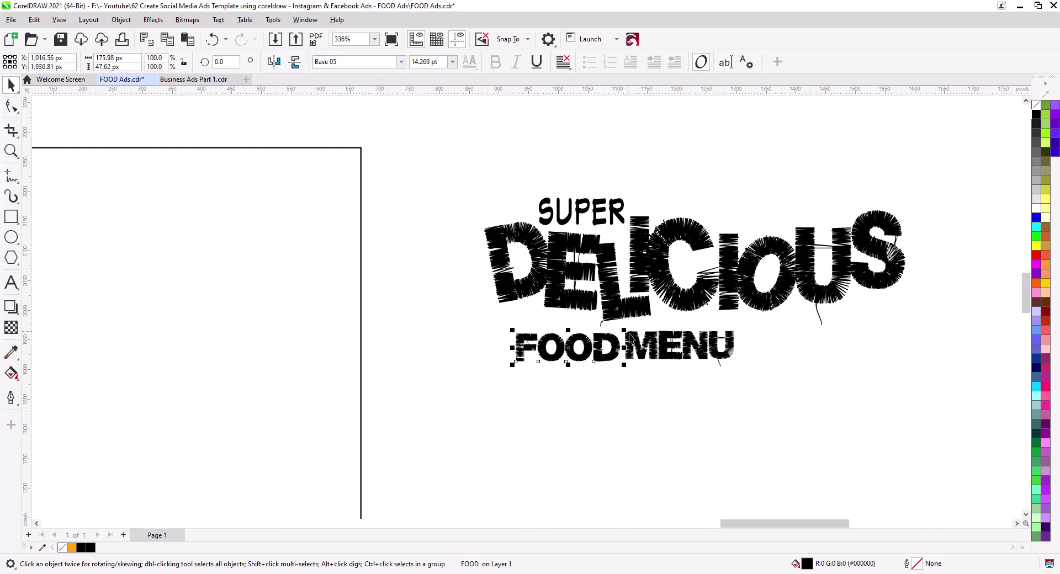
shift+click(638, 346)
click(402, 62)
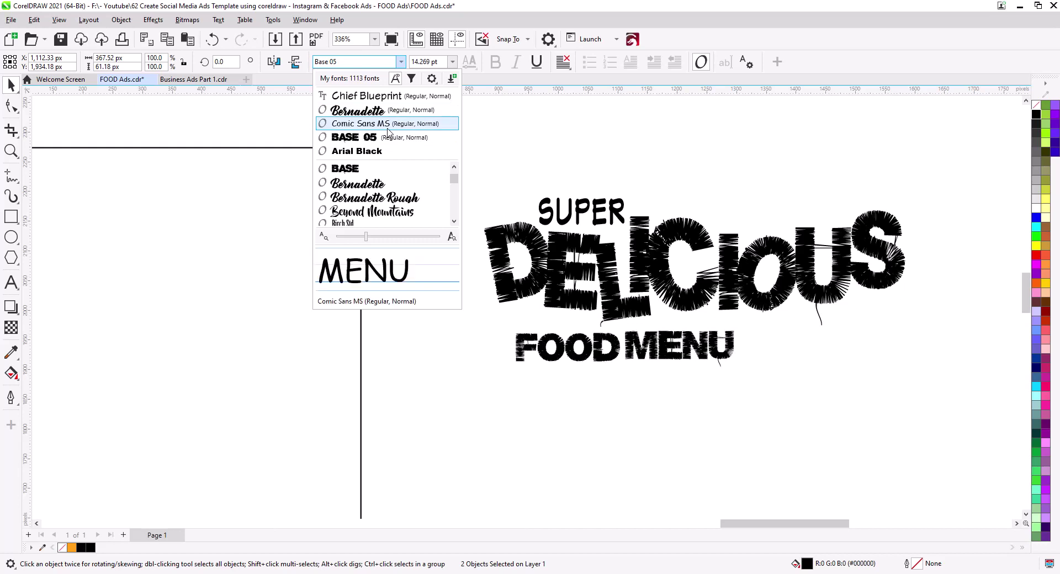
click(381, 124)
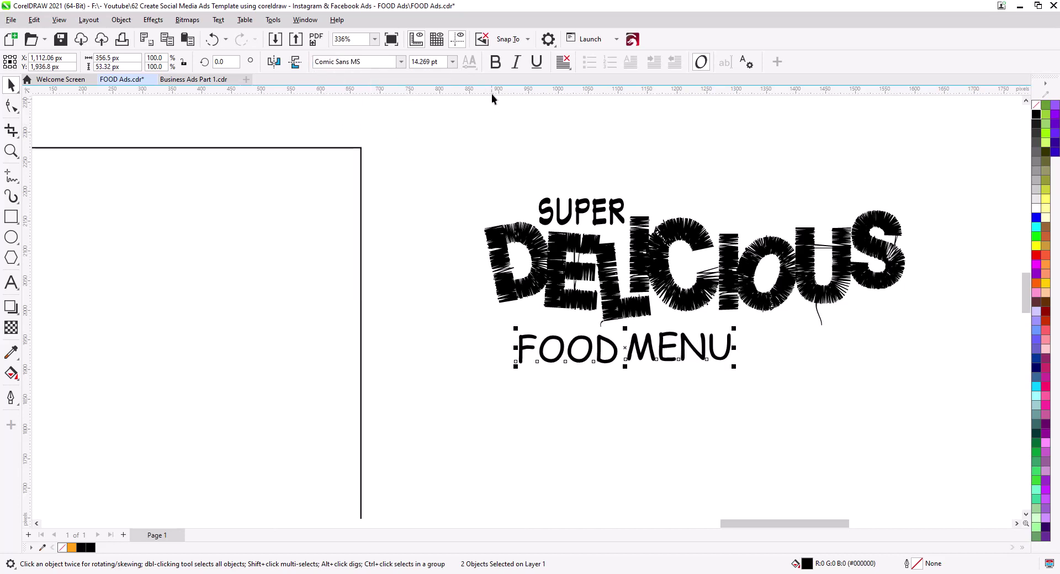
click(495, 62)
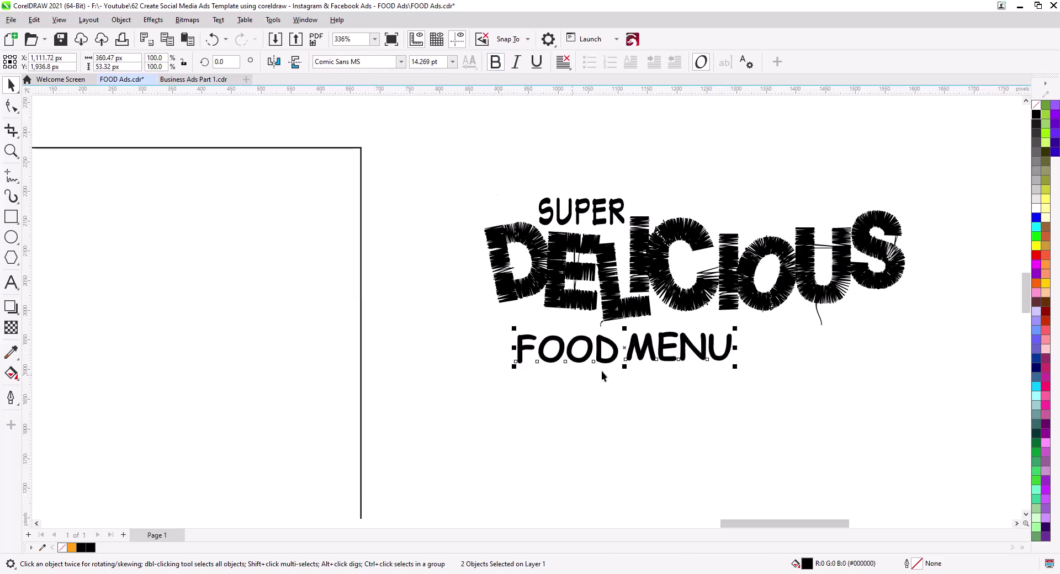
Stagger the letters of FOOD with the Shape tool, raising the first O 11%, lowering the second O and shifting the D -12% horizontally
scroll(627, 375, up, 4)
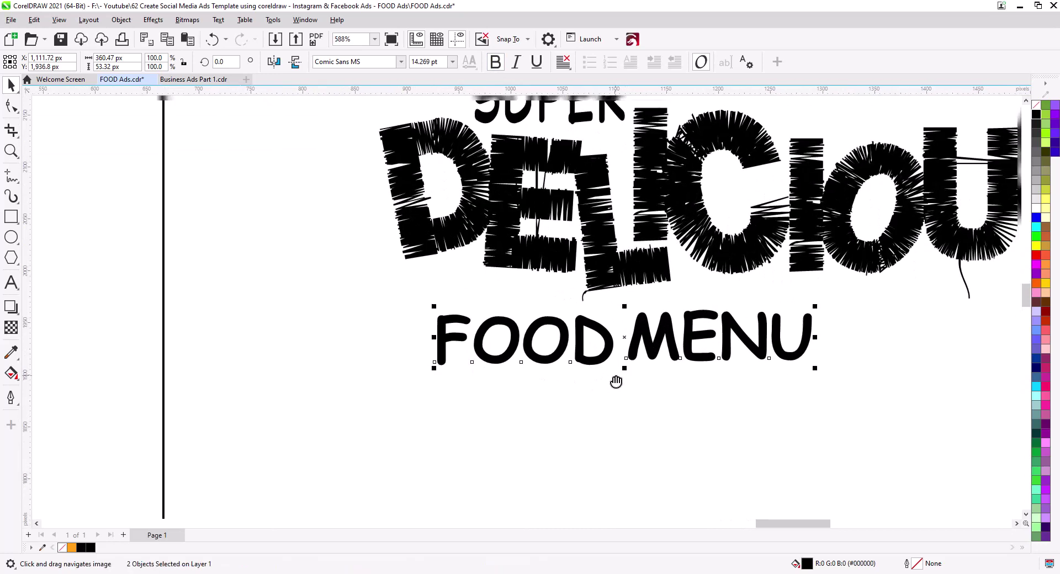
click(12, 106)
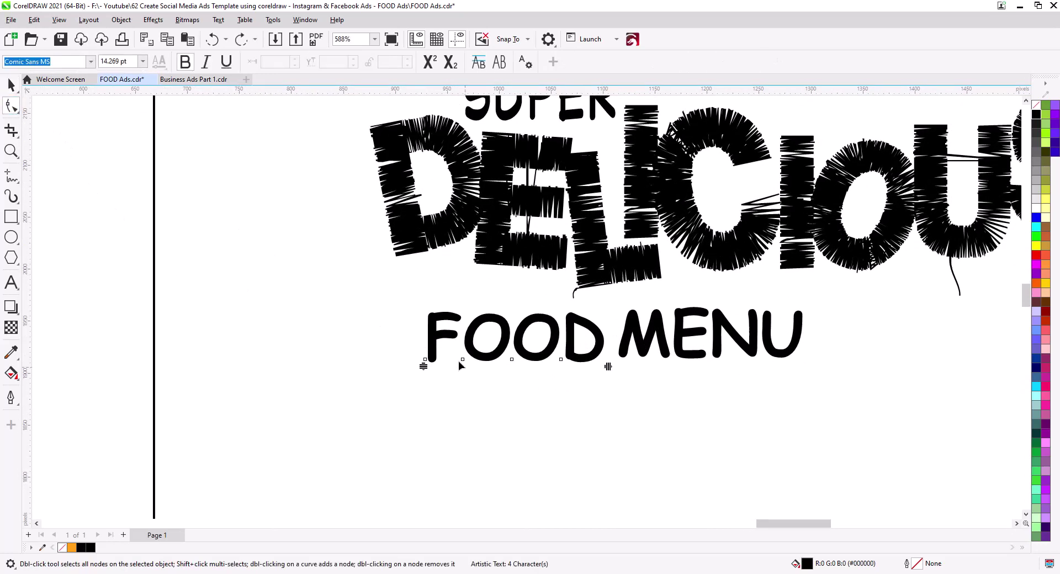
click(463, 352)
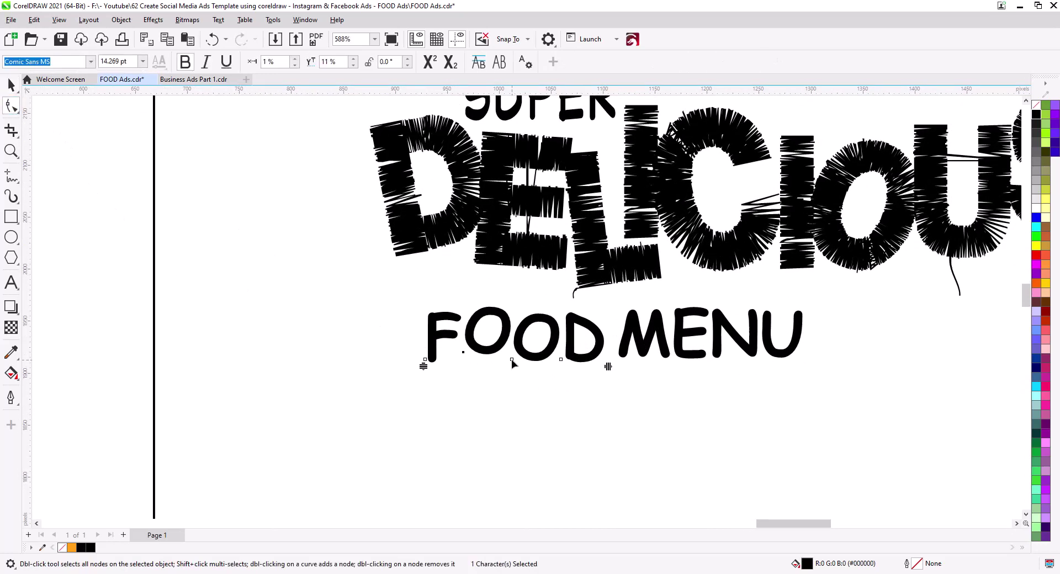
drag(511, 359, 556, 371)
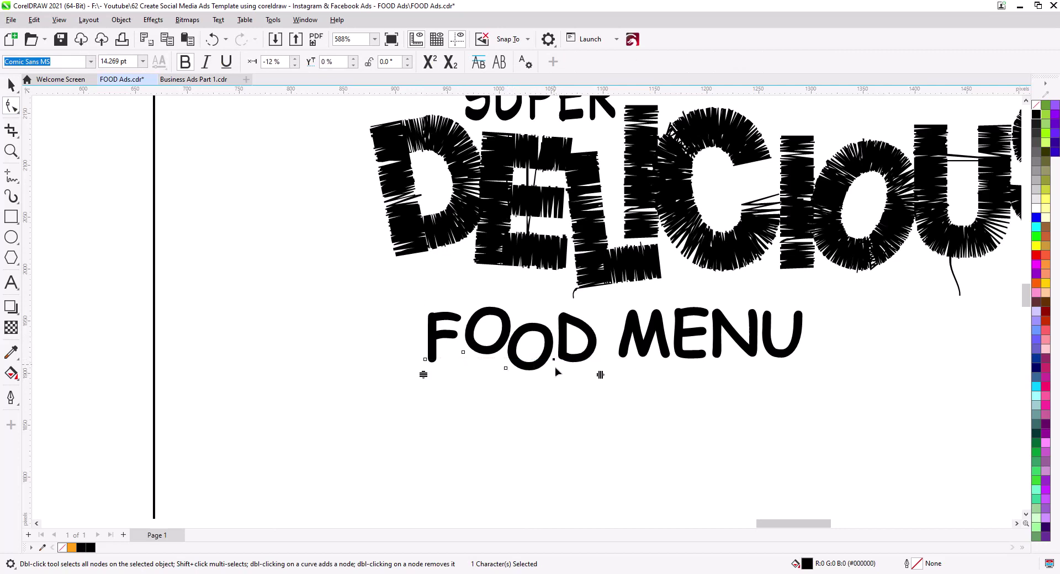
Stagger the letters of MENU with the Shape tool, shifting the E -18% and the U 19% vertically
click(664, 350)
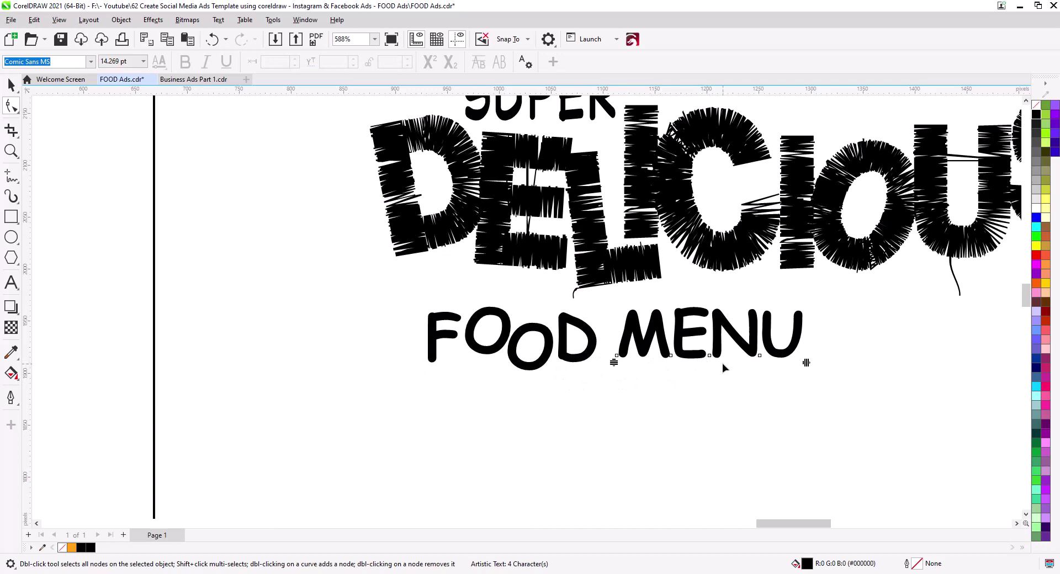
drag(671, 356, 670, 366)
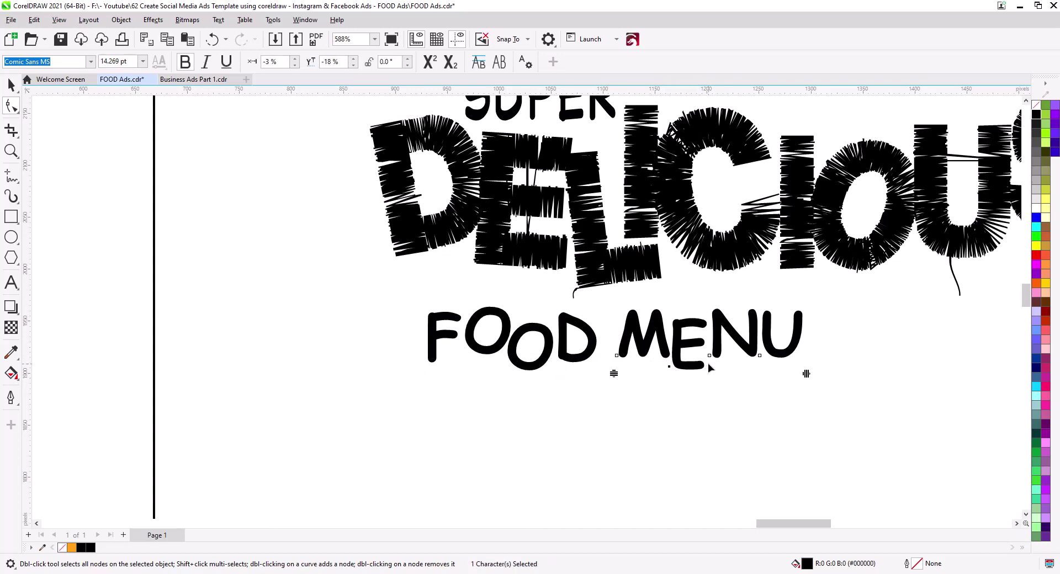
drag(760, 356, 762, 350)
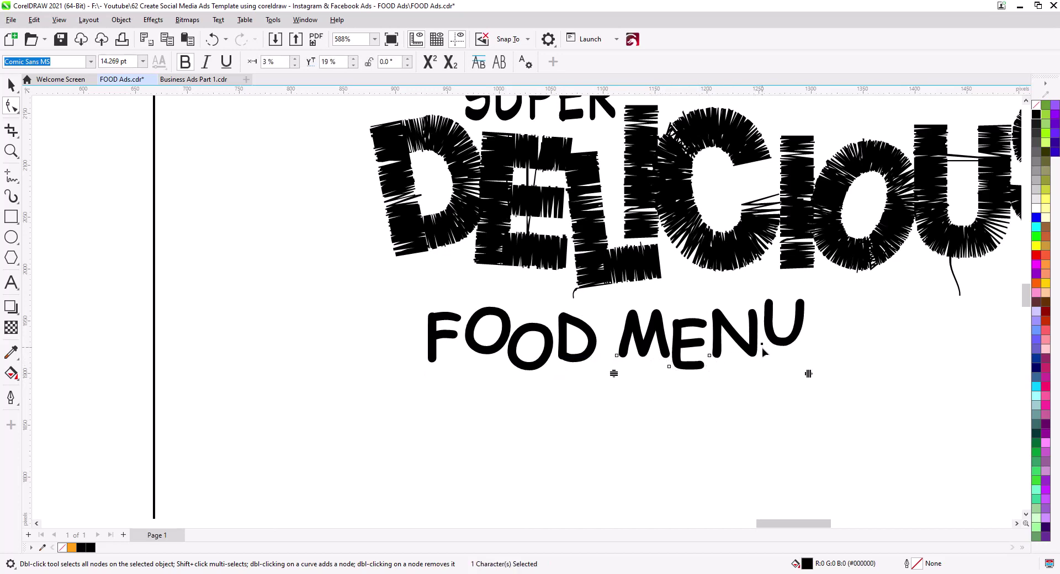
click(11, 84)
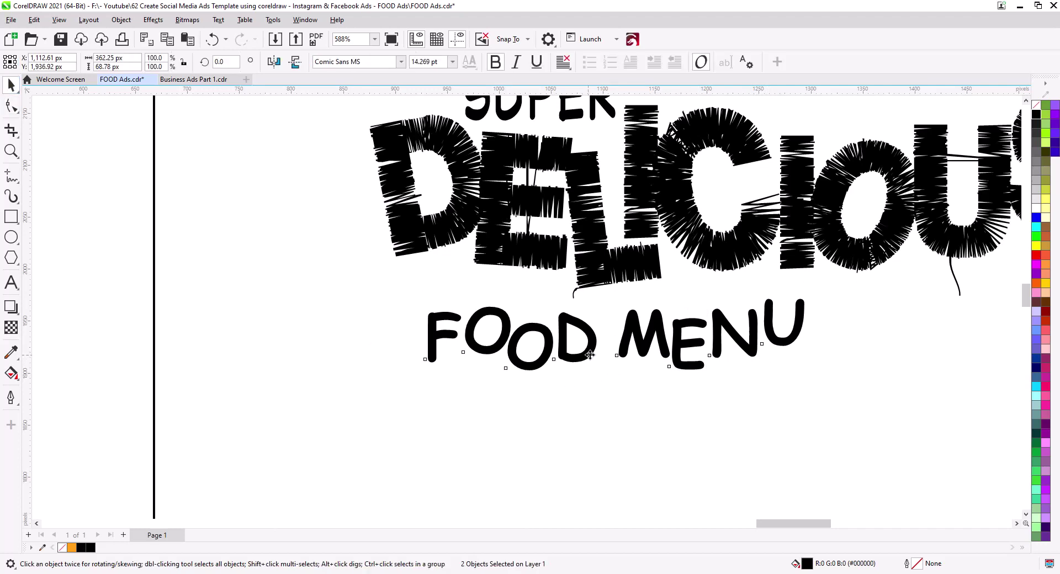
Move FOOD and MENU up close beneath DELICIOUS, and adjust the position of MENU beside FOOD
drag(590, 355, 623, 345)
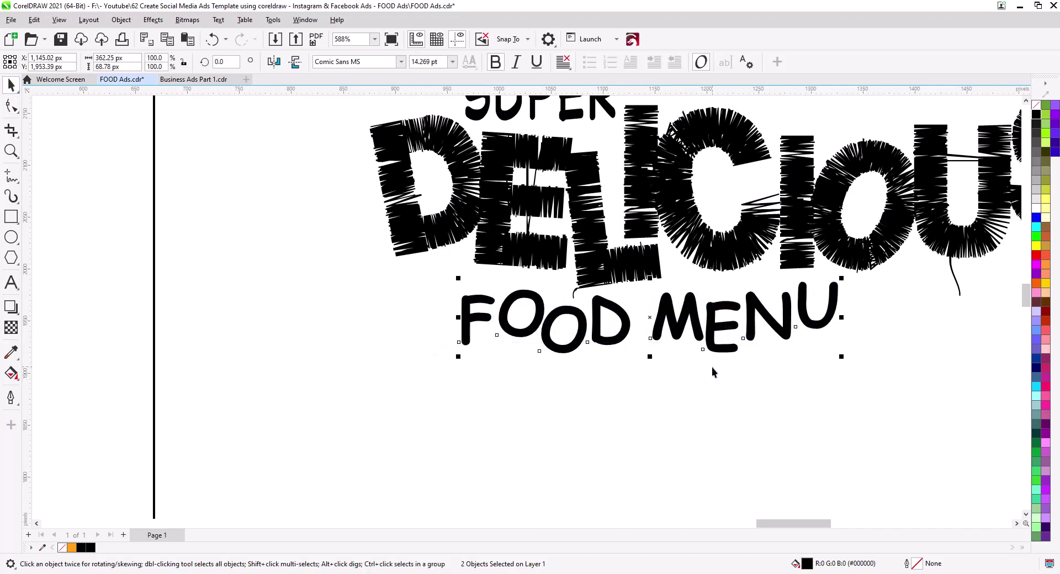
click(712, 368)
drag(715, 351, 721, 373)
scroll(644, 329, down, 3)
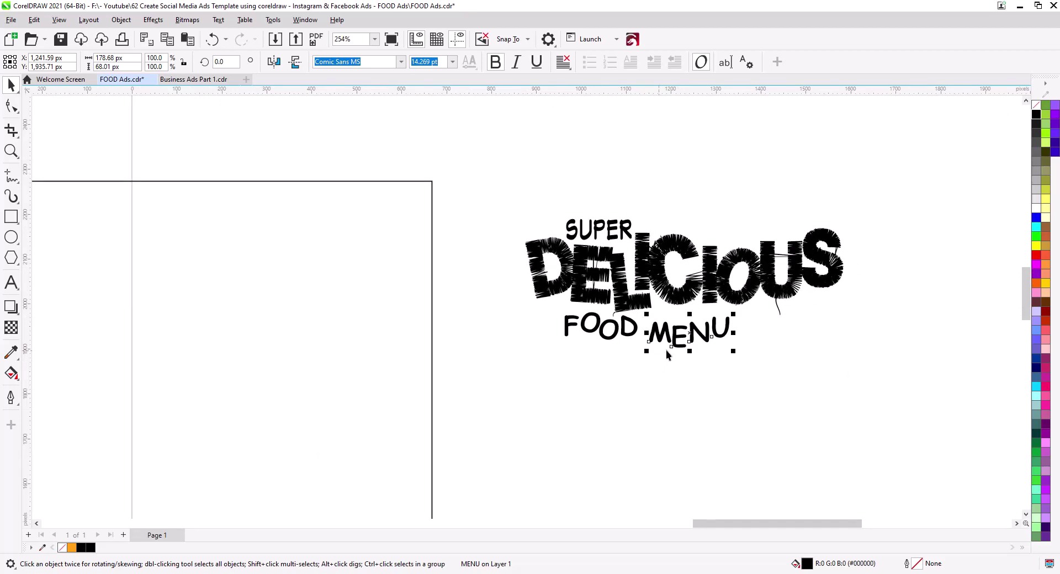
drag(677, 346, 676, 340)
scroll(677, 351, down, 2)
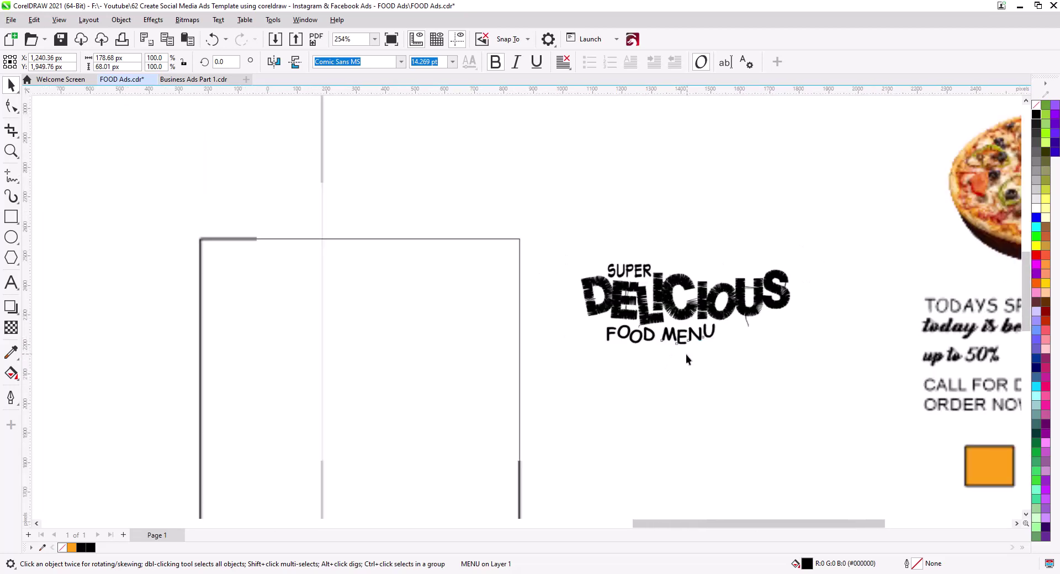
Center the square frame on the page and group all the SUPER DELICIOUS FOOD MENU lettering
click(550, 352)
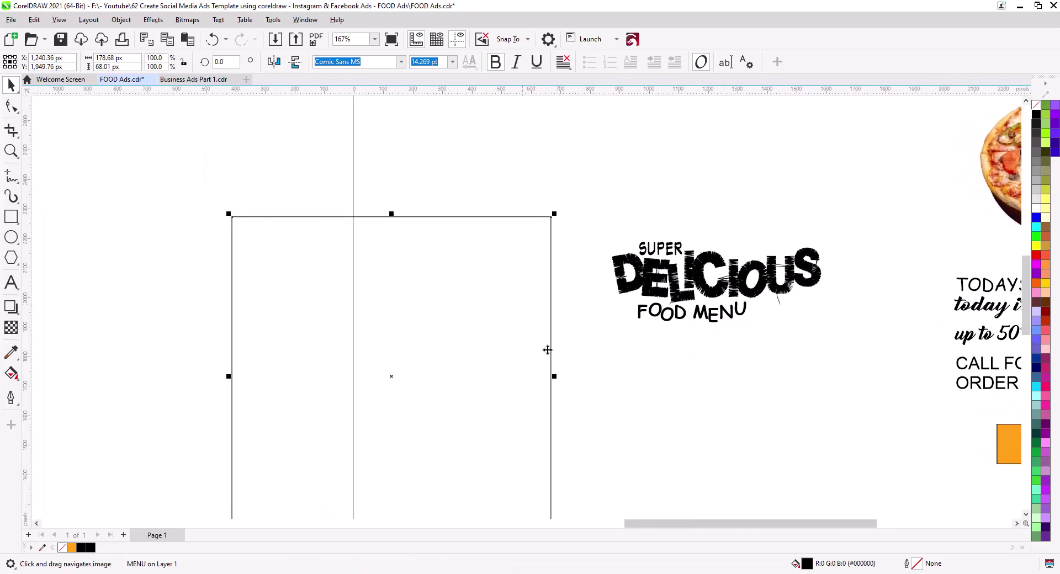
key(p)
drag(719, 392, 522, 367)
mouse_move(399, 157)
mouse_down()
mouse_move(633, 304)
mouse_move(651, 327)
mouse_up()
key(ctrl+g)
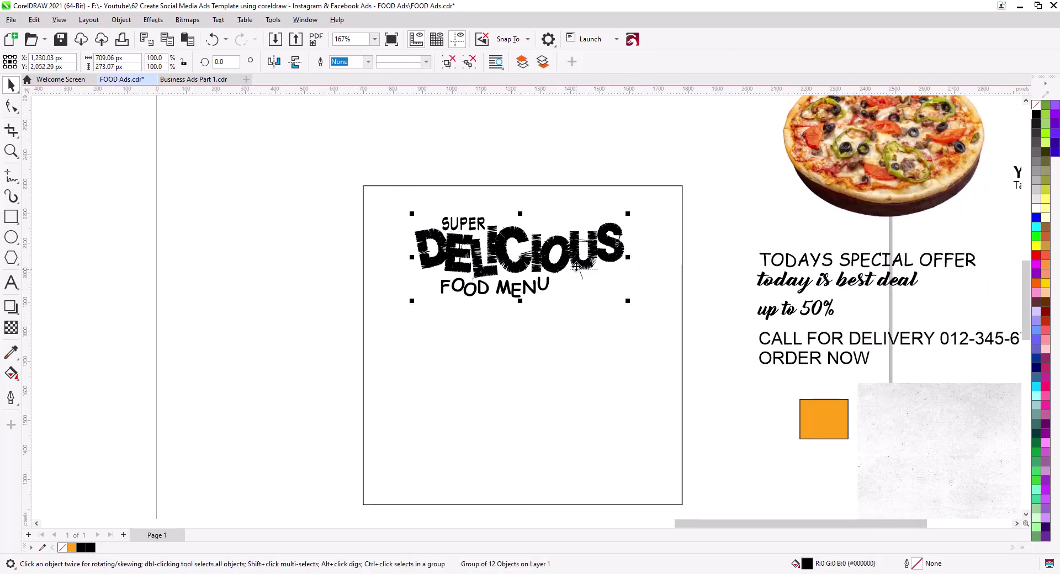
Move the grouped title lettering higher in the square frame and center it horizontally on the frame
drag(579, 265, 583, 256)
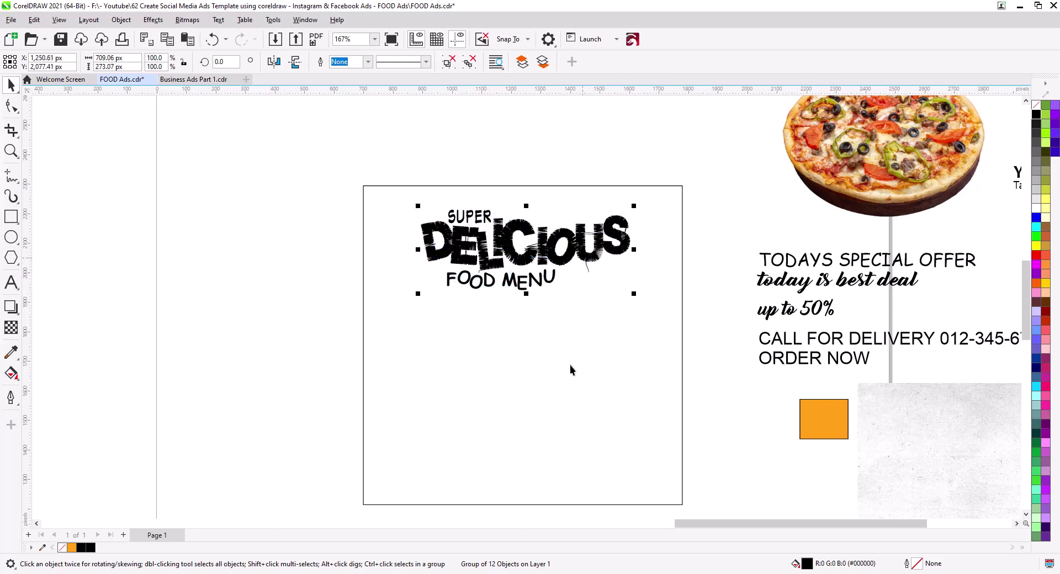
shift+click(574, 366)
key(c)
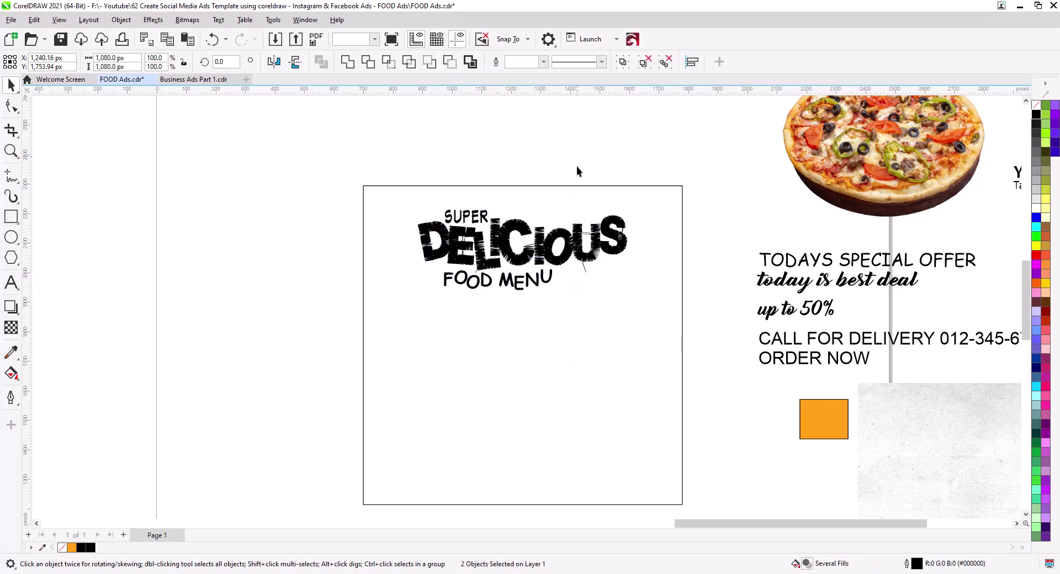
click(576, 166)
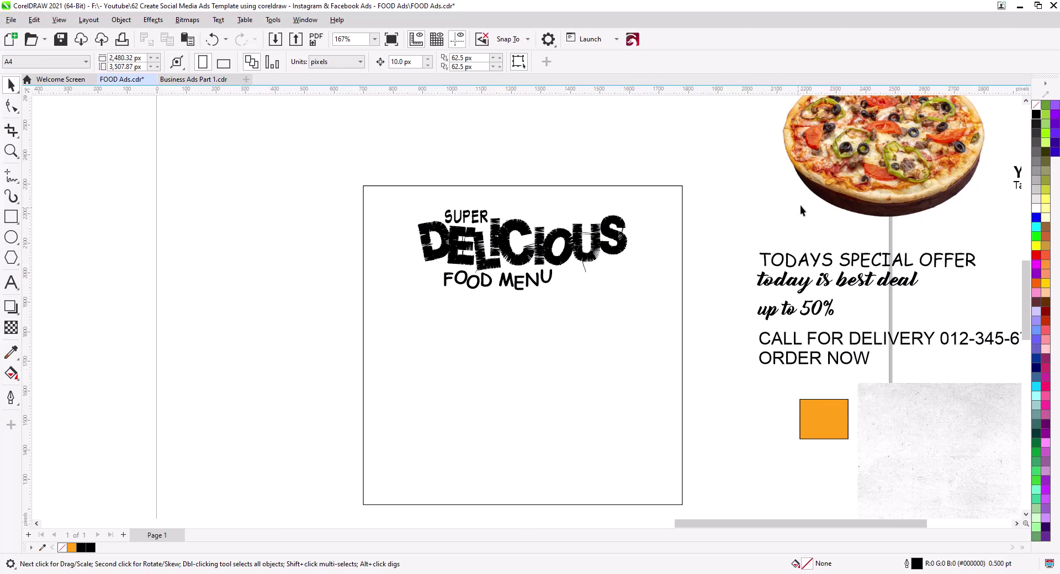
Place the pizza image inside the square frame beneath the title, center it horizontally on the frame and move it up slightly
drag(841, 179, 482, 423)
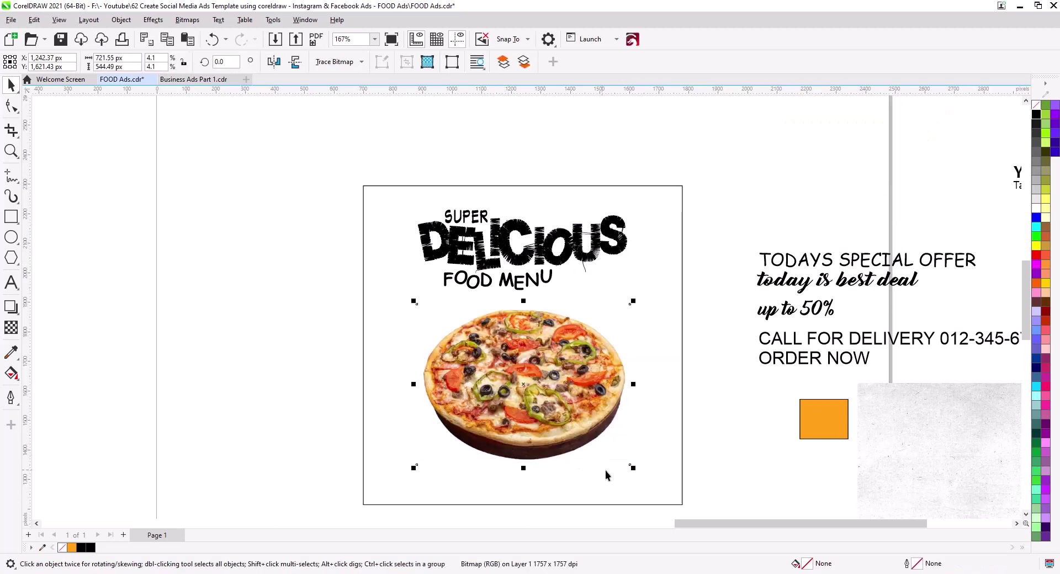
drag(632, 469, 632, 469)
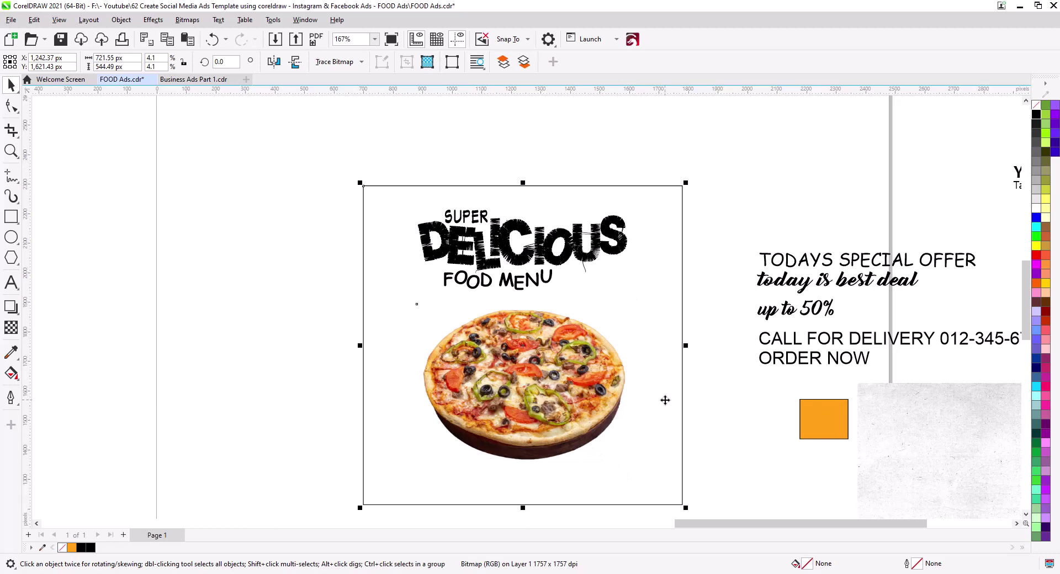
shift+click(665, 405)
click(625, 419)
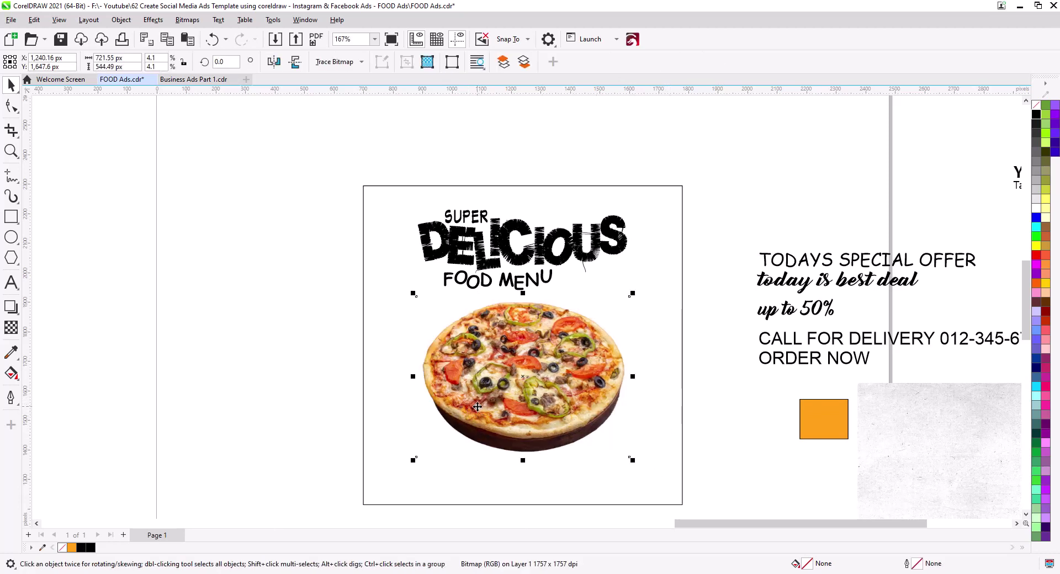
Draw a straight Bézier line across the left part of the pizza, from above its upper edge to its lower-left rim
scroll(436, 380, up, 3)
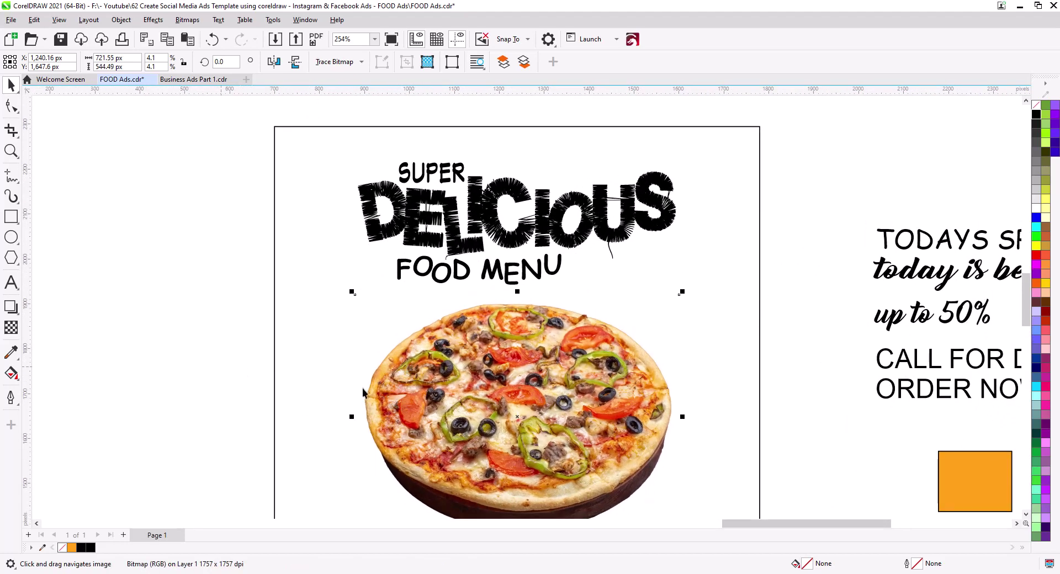
drag(362, 388, 340, 337)
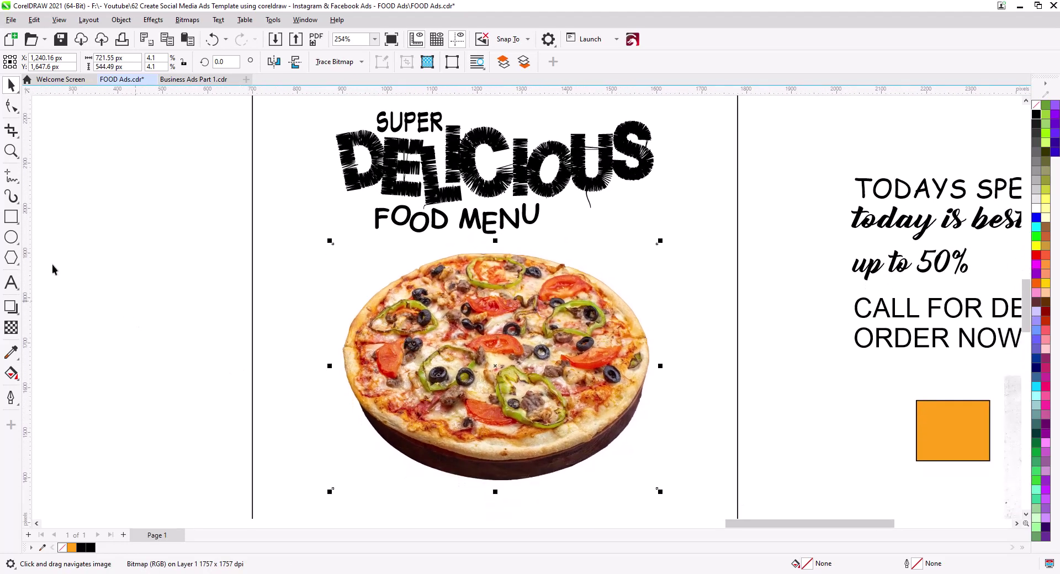
click(10, 180)
click(63, 208)
click(455, 248)
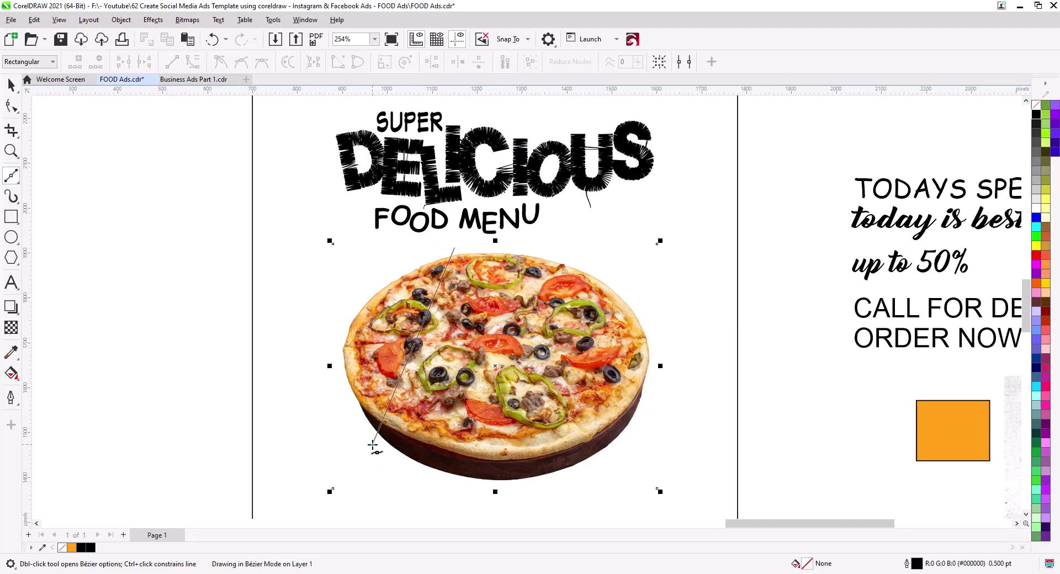
click(373, 446)
Bend the line with the Shape tool into an arc about 272 by 439 px that follows the pizza's left edge
click(11, 108)
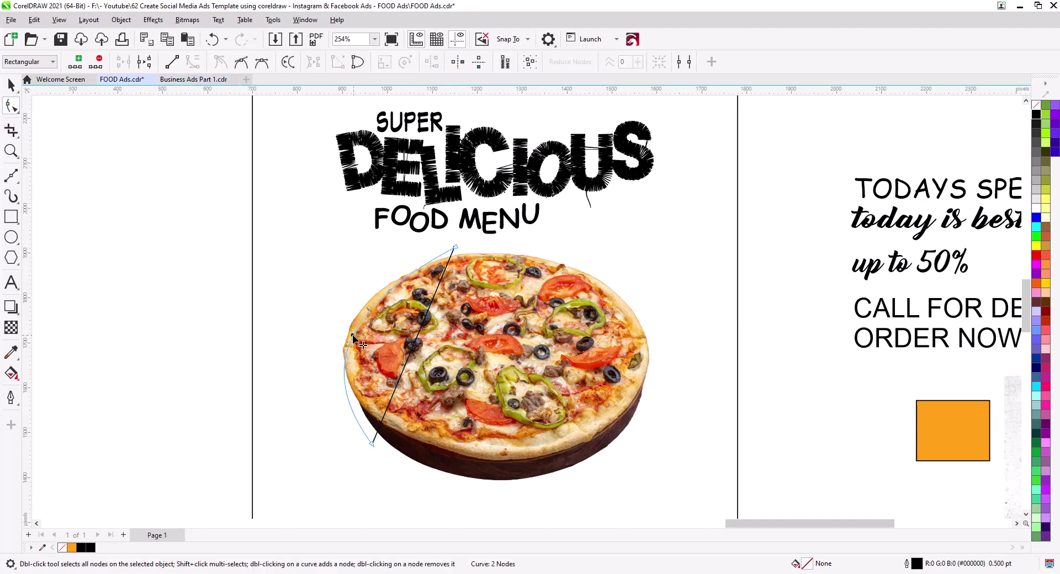
drag(417, 338, 339, 320)
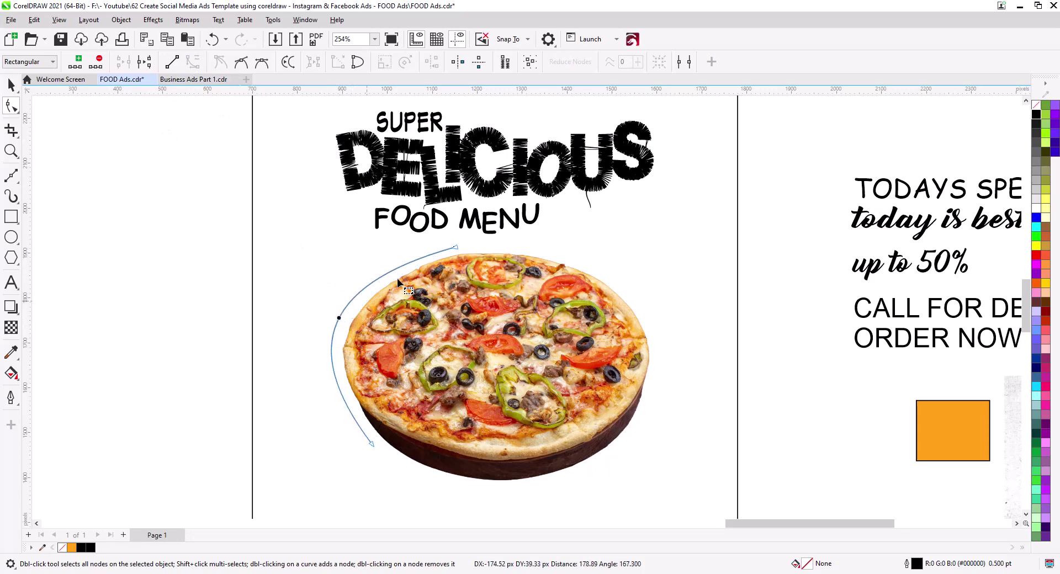
drag(313, 288, 319, 276)
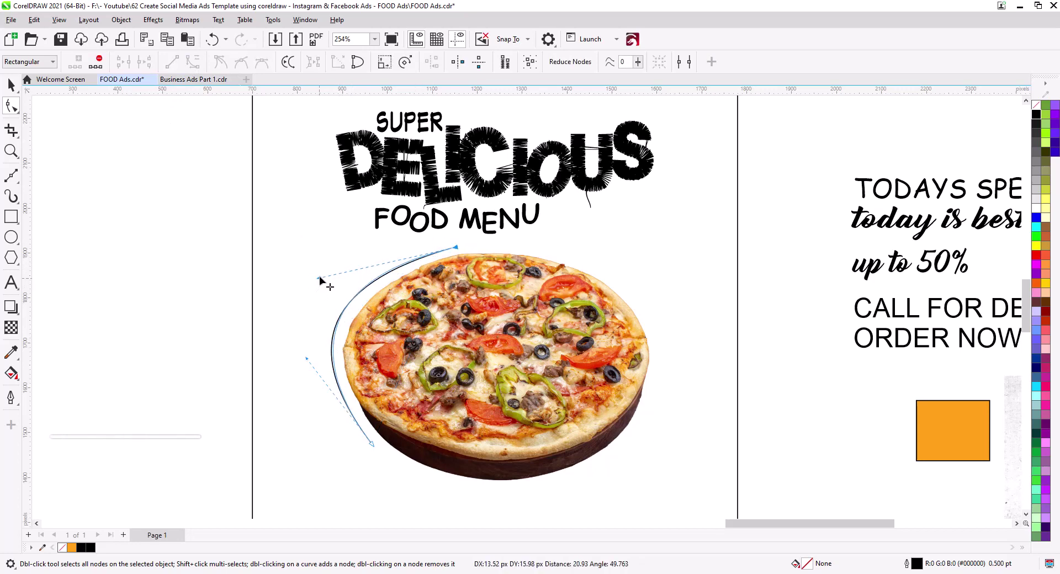
drag(306, 357, 303, 371)
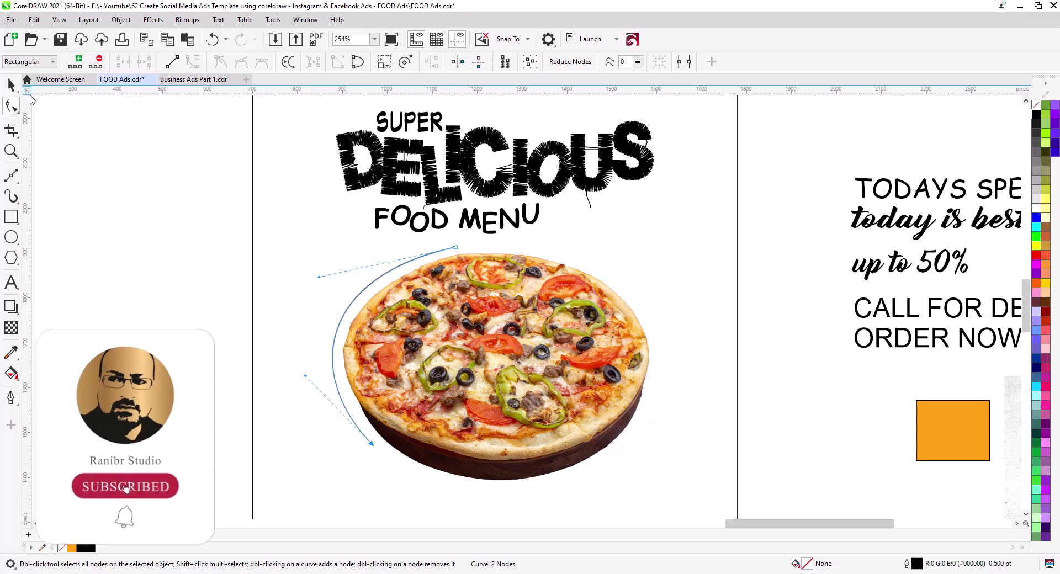
key(space)
Bring the "today is best deal" text over to the pizza and fit it to the arc as text on a path
click(887, 230)
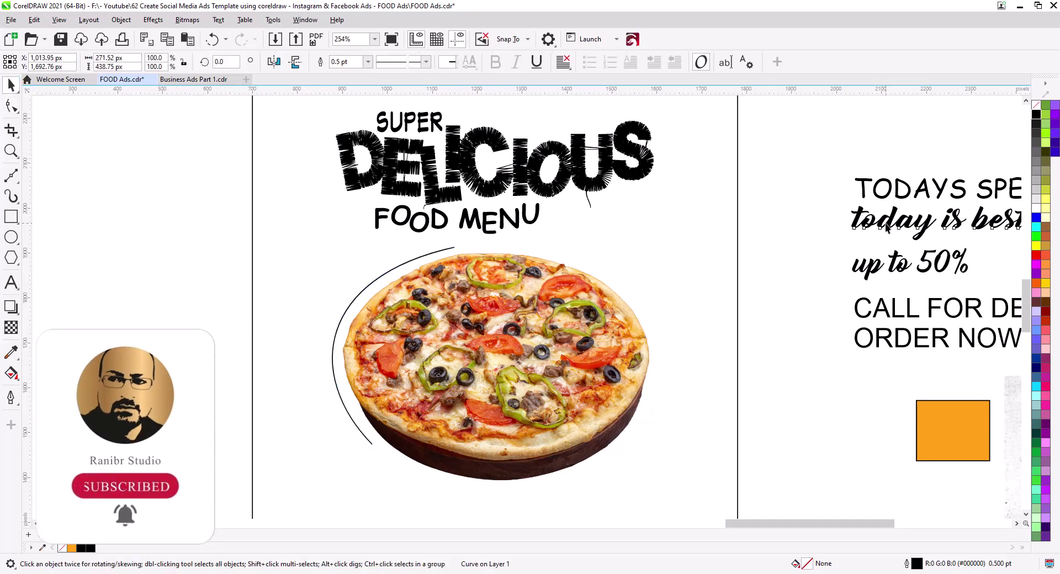
click(910, 196)
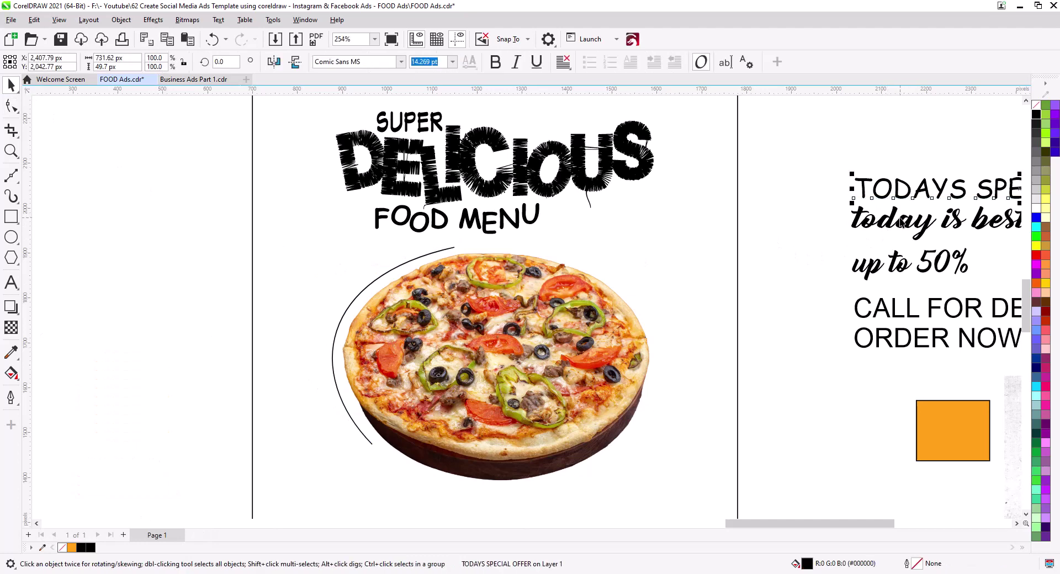
drag(901, 222, 277, 309)
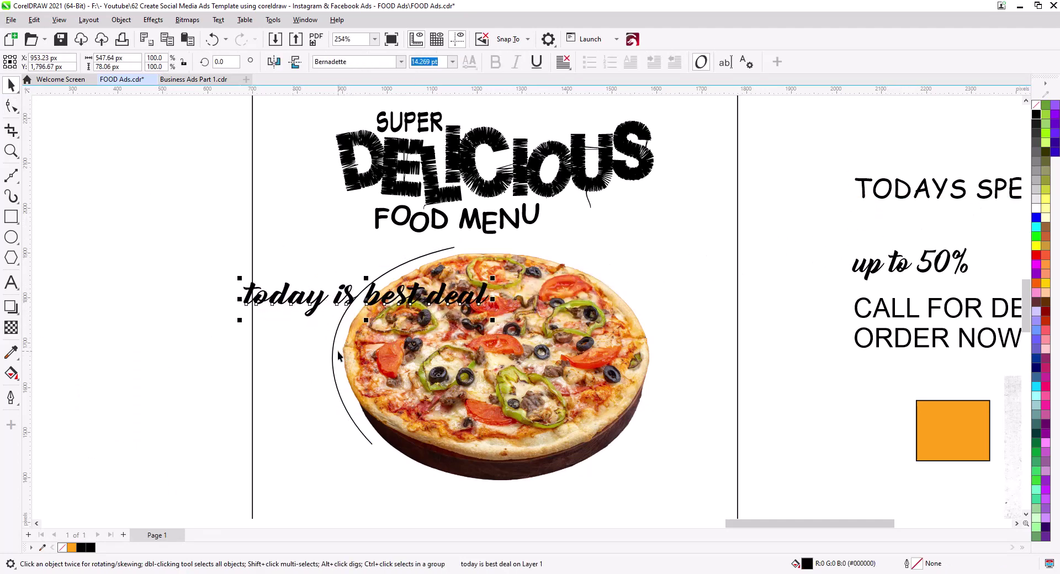
shift+click(332, 346)
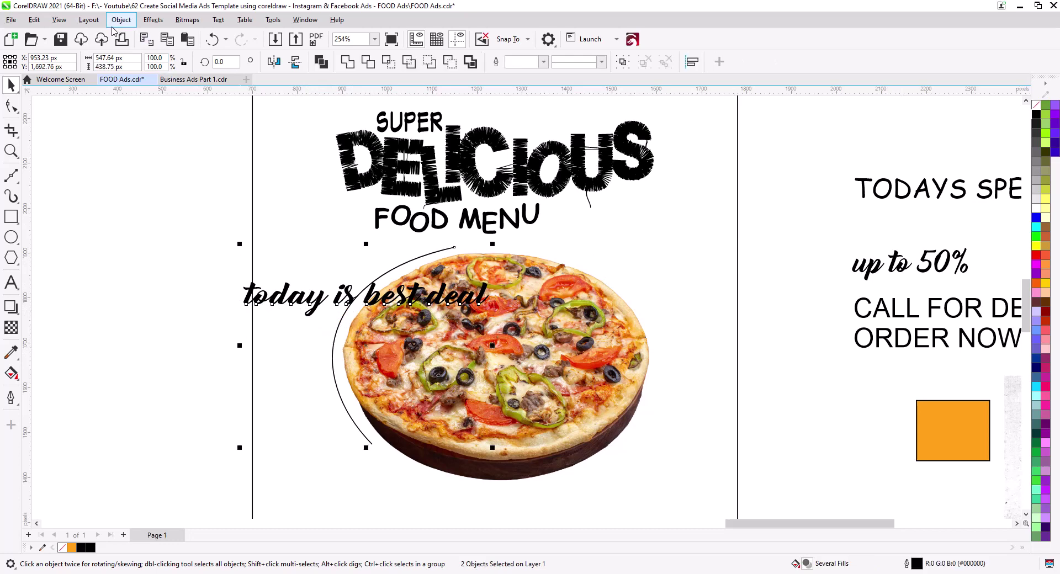
click(219, 20)
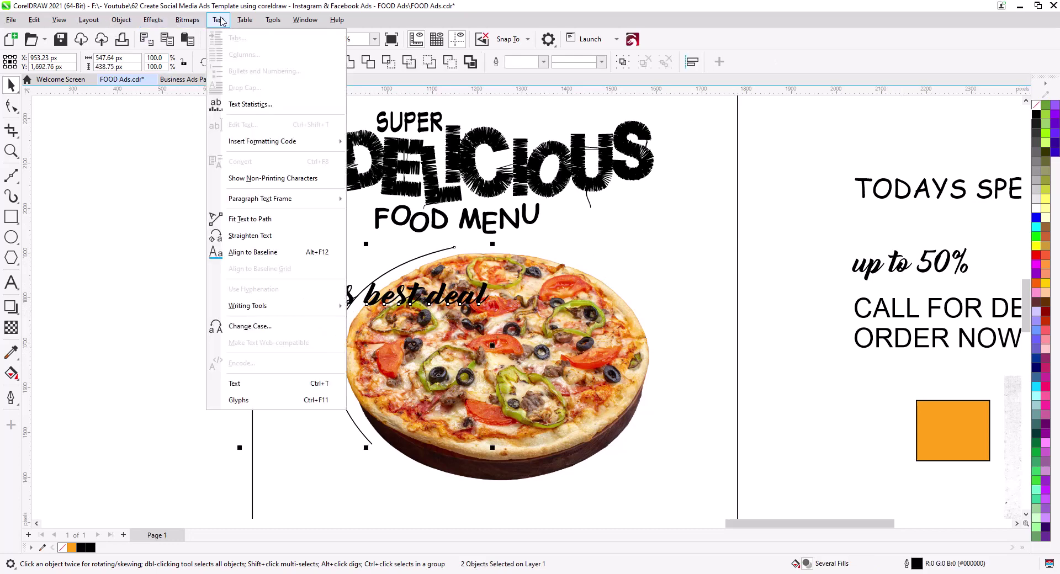
click(259, 219)
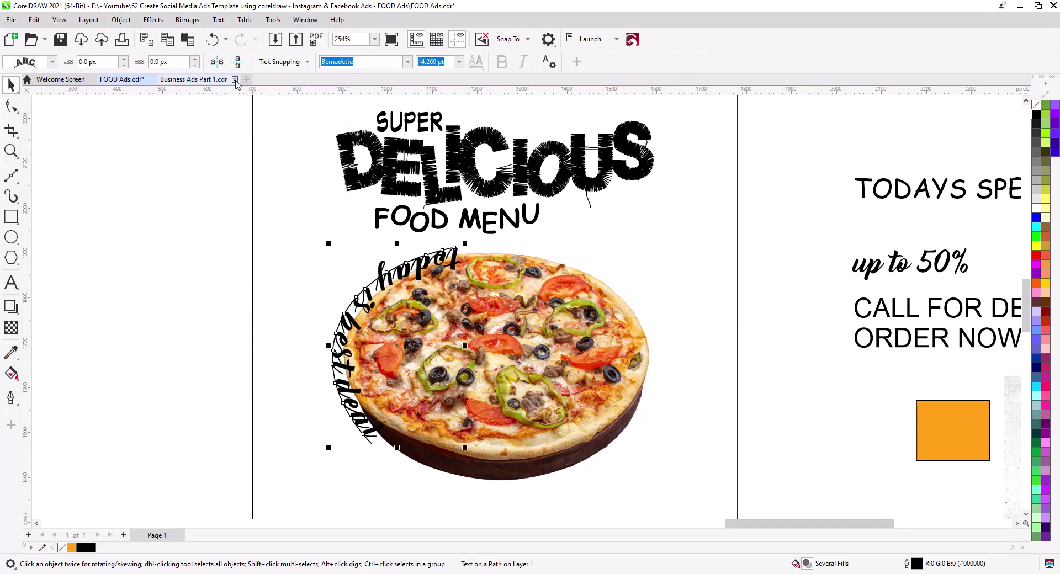
Mirror the path text vertically and horizontally so it reads outside the arc, and slide it along with an offset of 156.09 px
click(237, 63)
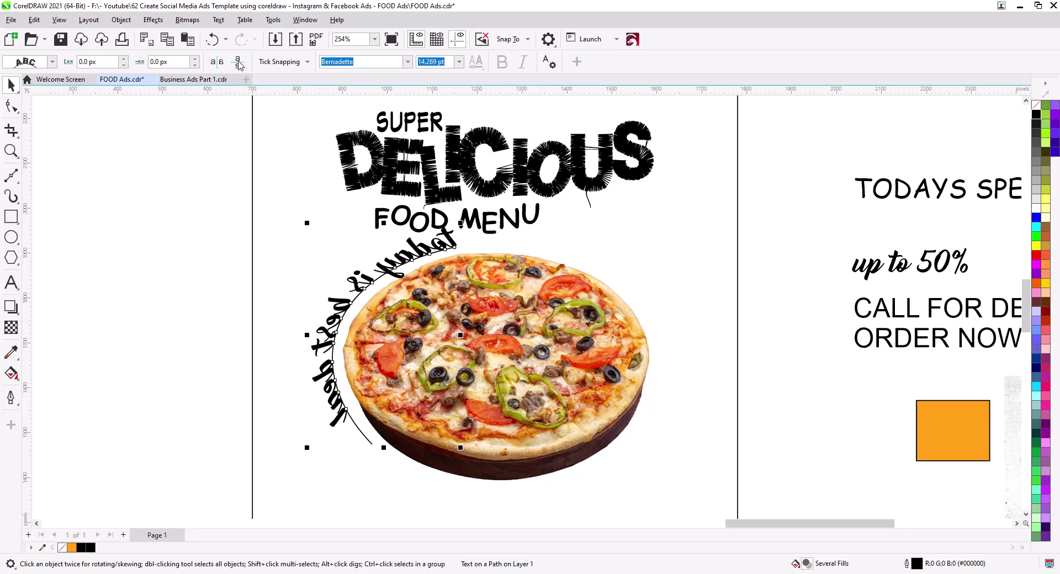
click(222, 64)
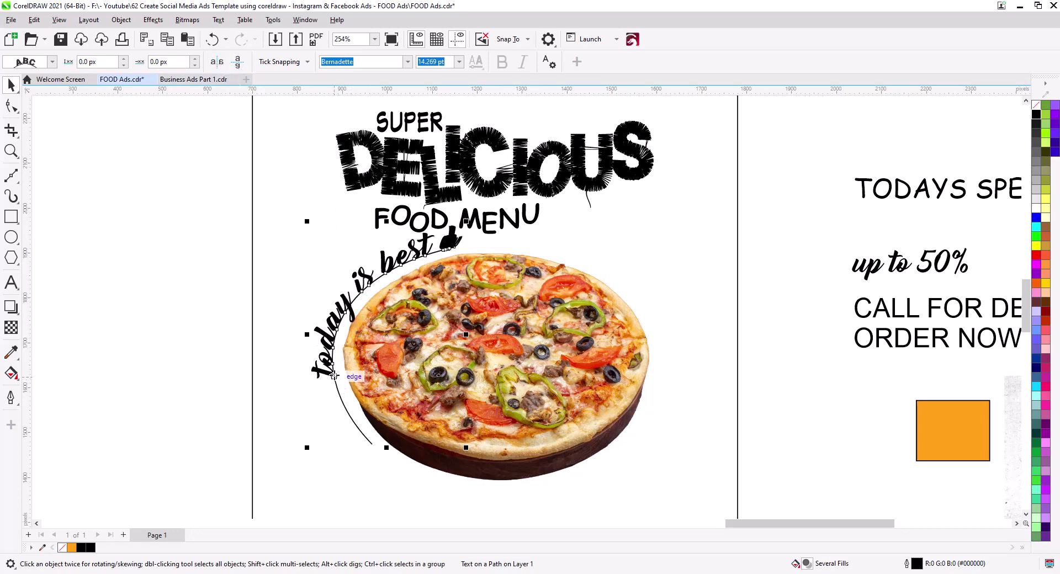
drag(334, 376, 393, 439)
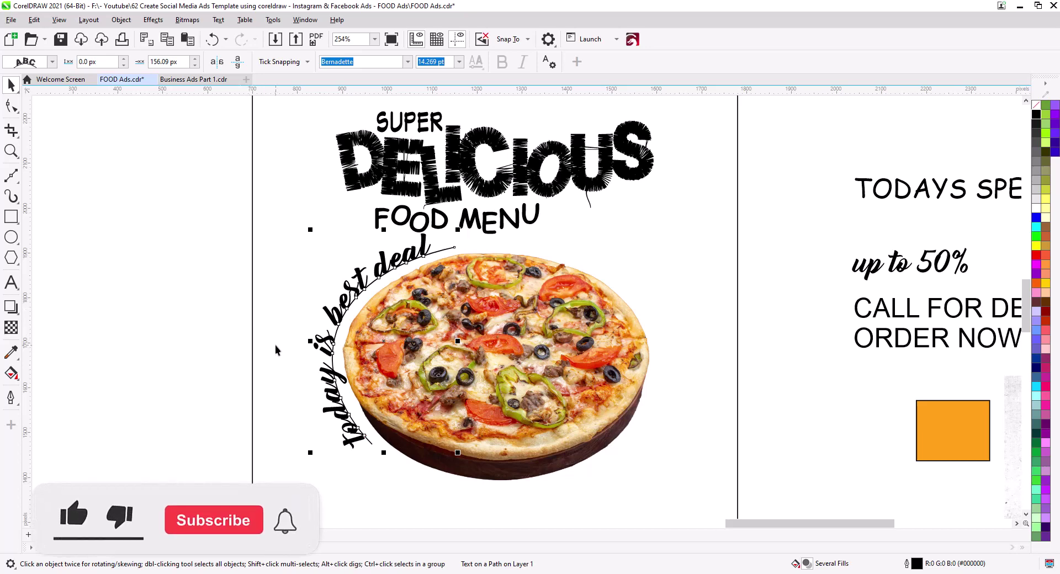
Edit the curved text to read "todays best deal"
double_click(326, 349)
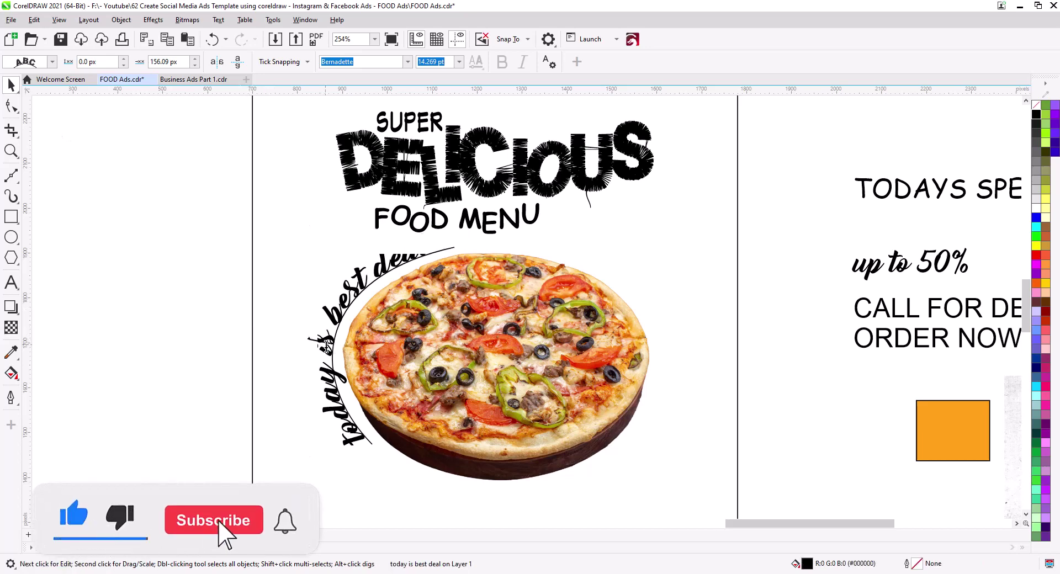
double_click(327, 348)
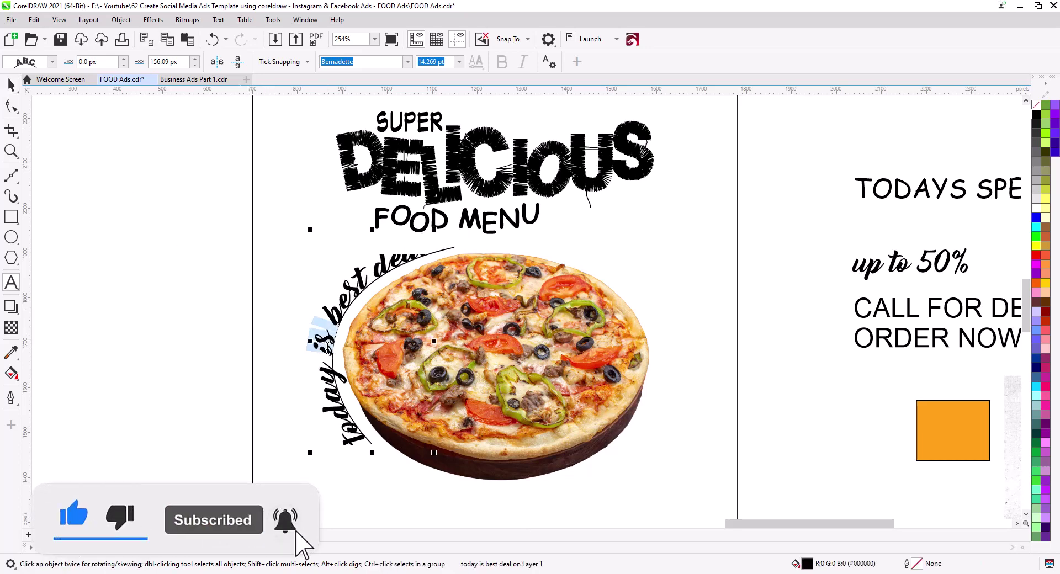
key(BackSpace)
key(BackSpace)
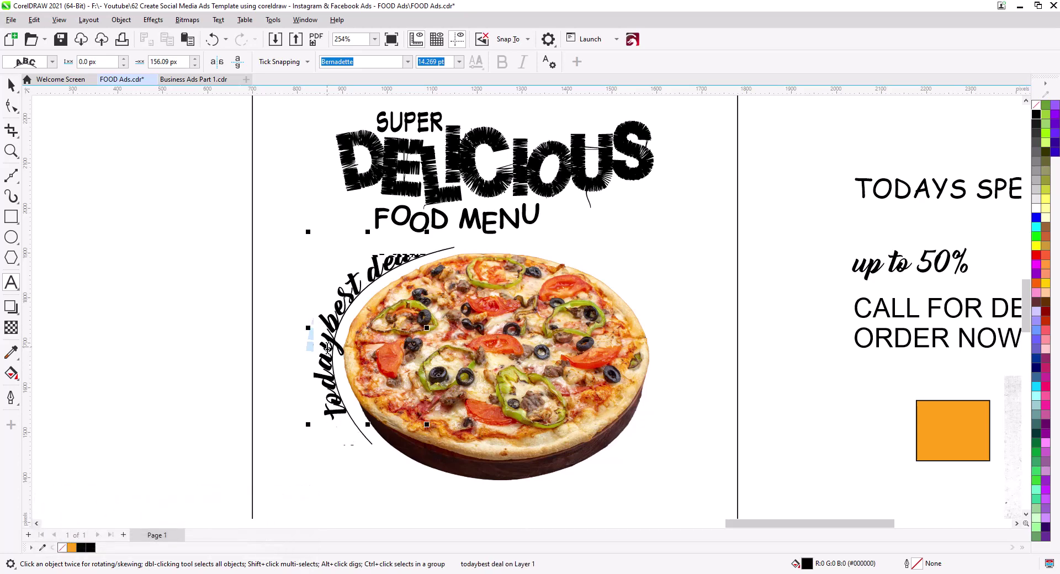
text(s)
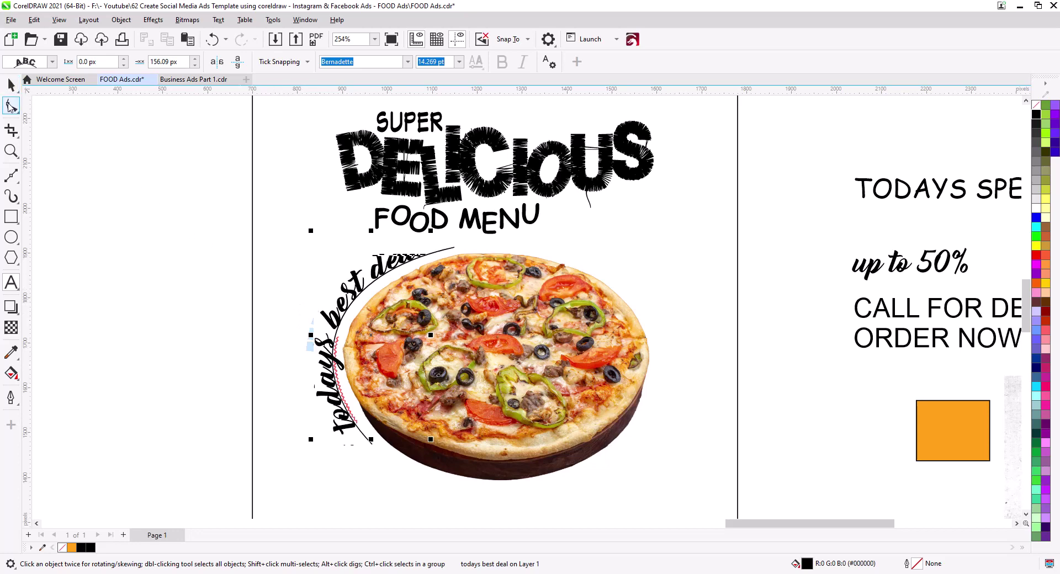
click(11, 105)
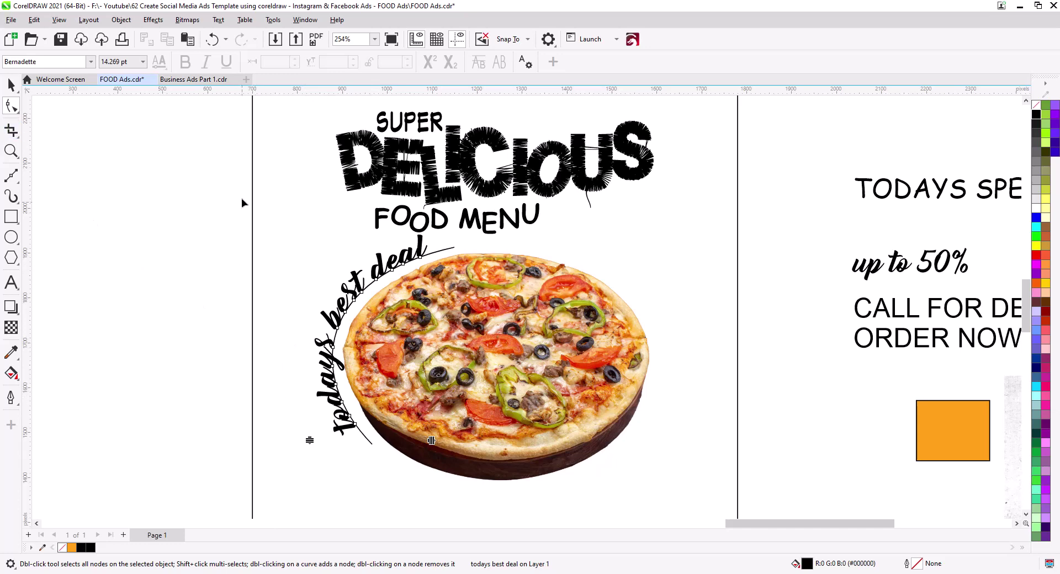
click(11, 84)
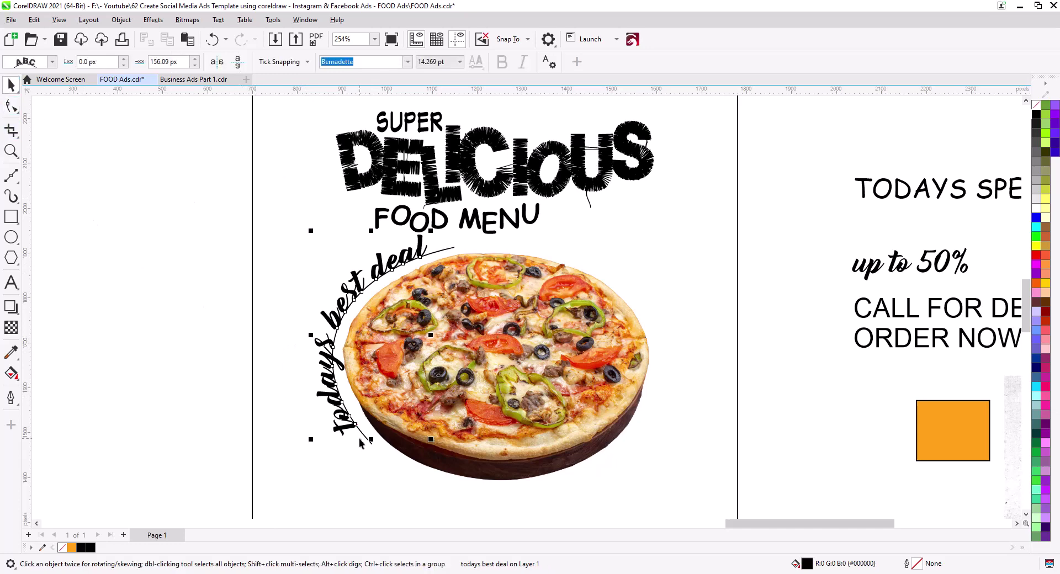
Select all of the "todays best deal" text on the arc and reduce its font size
click(349, 423)
double_click(349, 423)
drag(349, 424, 412, 264)
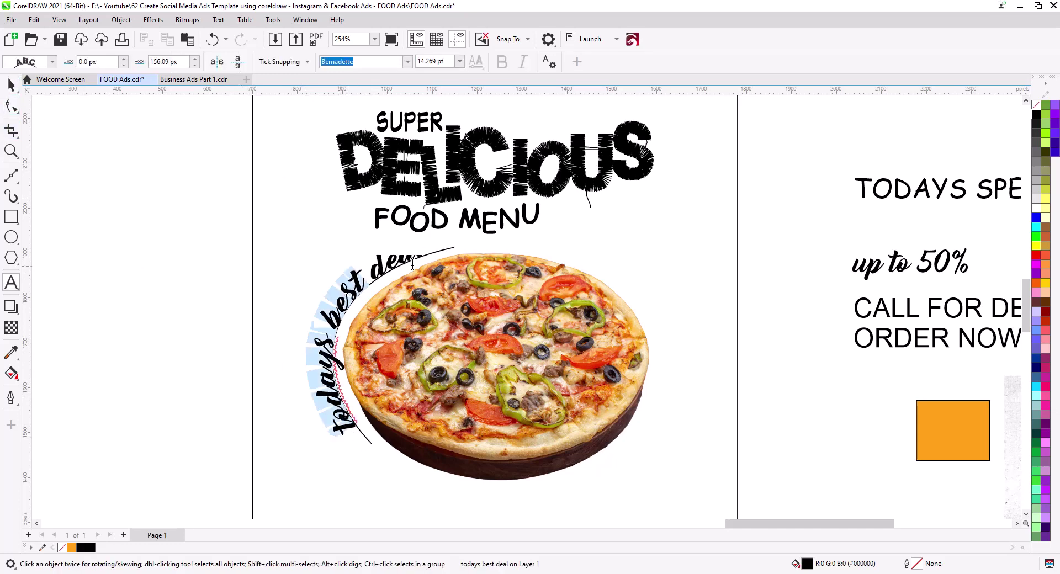
click(396, 266)
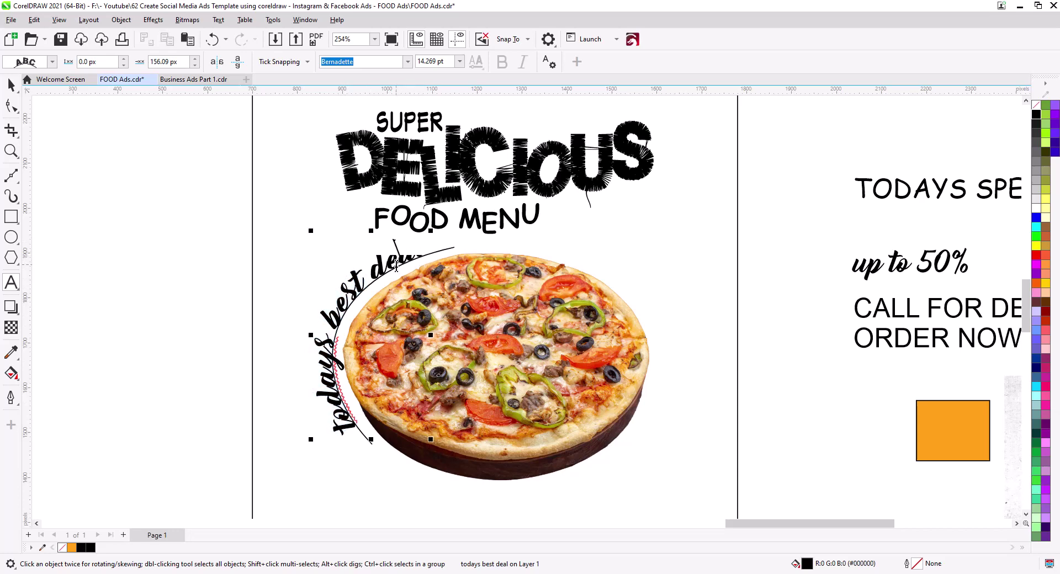
drag(343, 425, 436, 246)
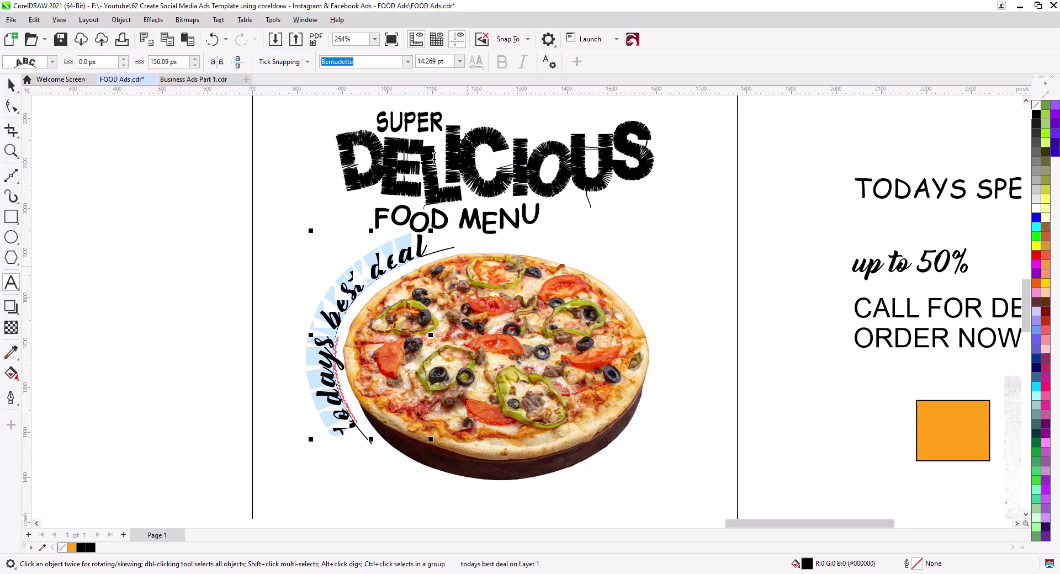
click(459, 61)
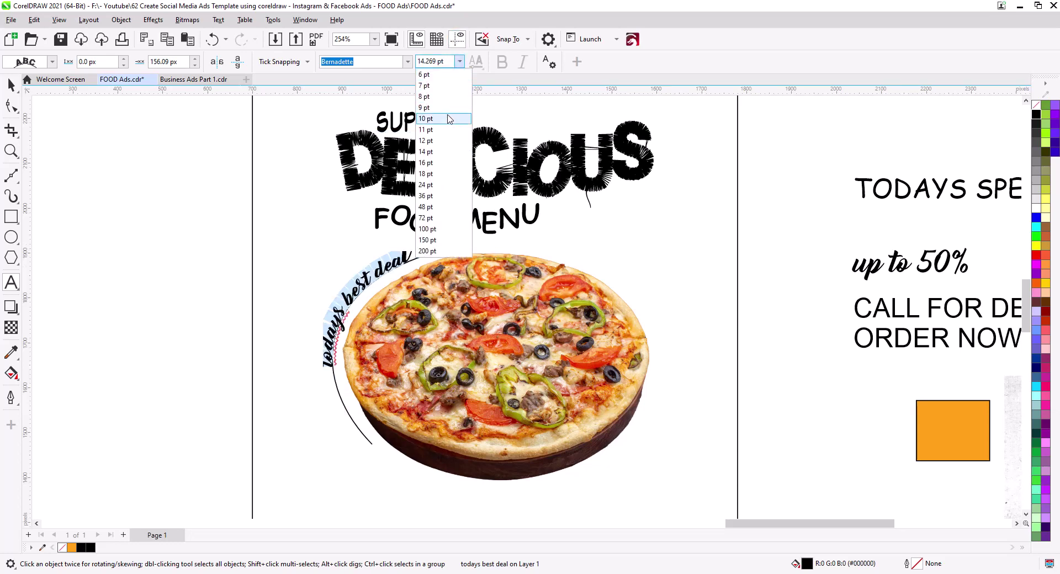
click(447, 120)
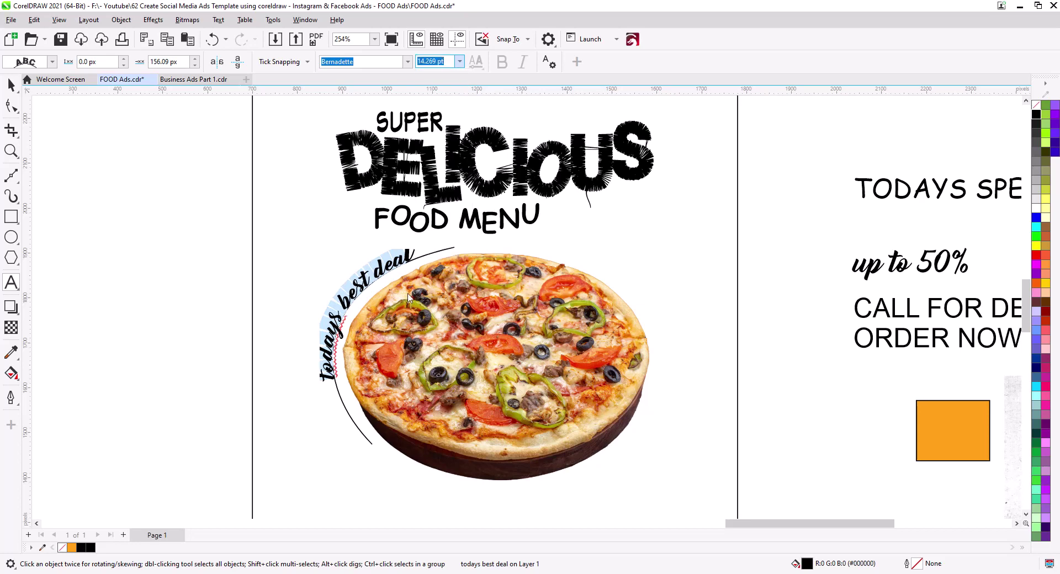
click(407, 257)
click(407, 255)
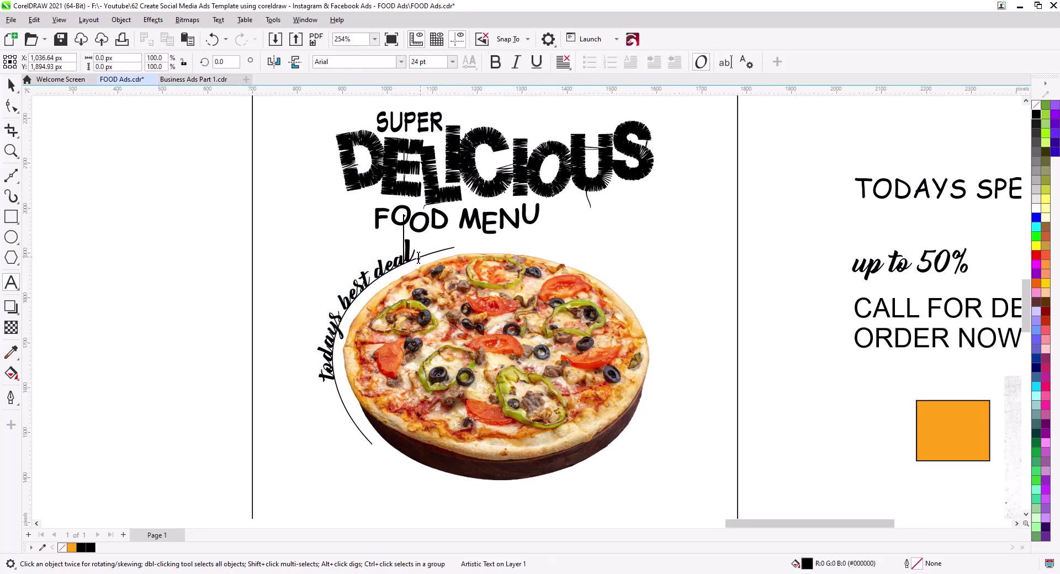
Set the "todays best deal" path text to 10 pt and slide it further along the arc
click(11, 84)
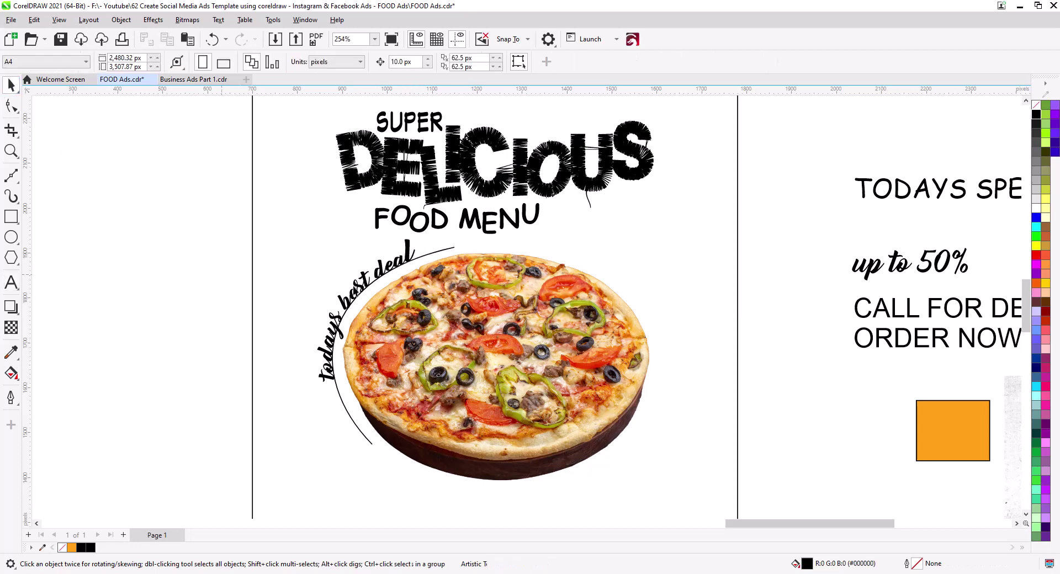
click(404, 259)
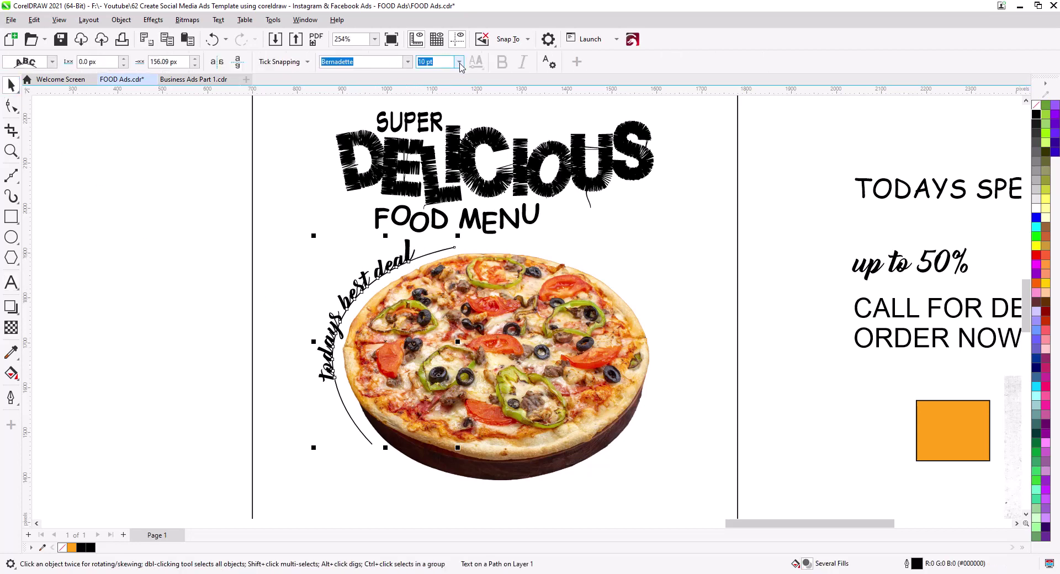
click(459, 62)
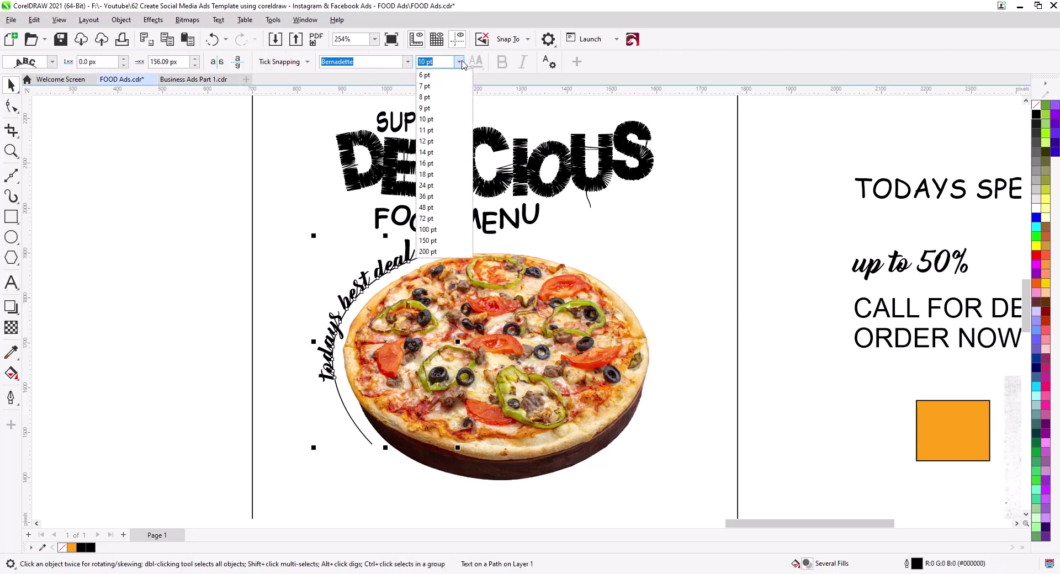
click(446, 120)
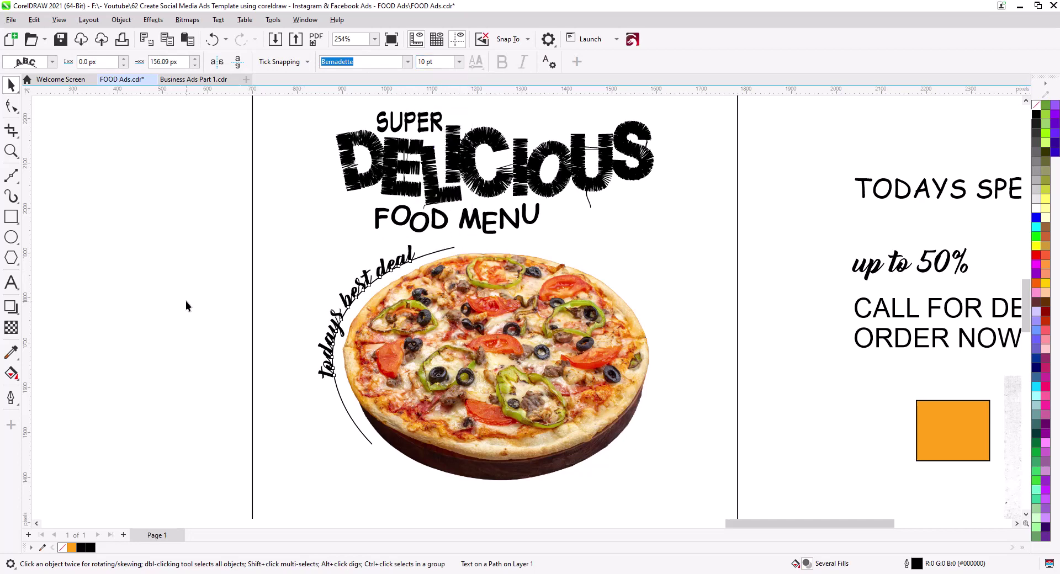
click(302, 339)
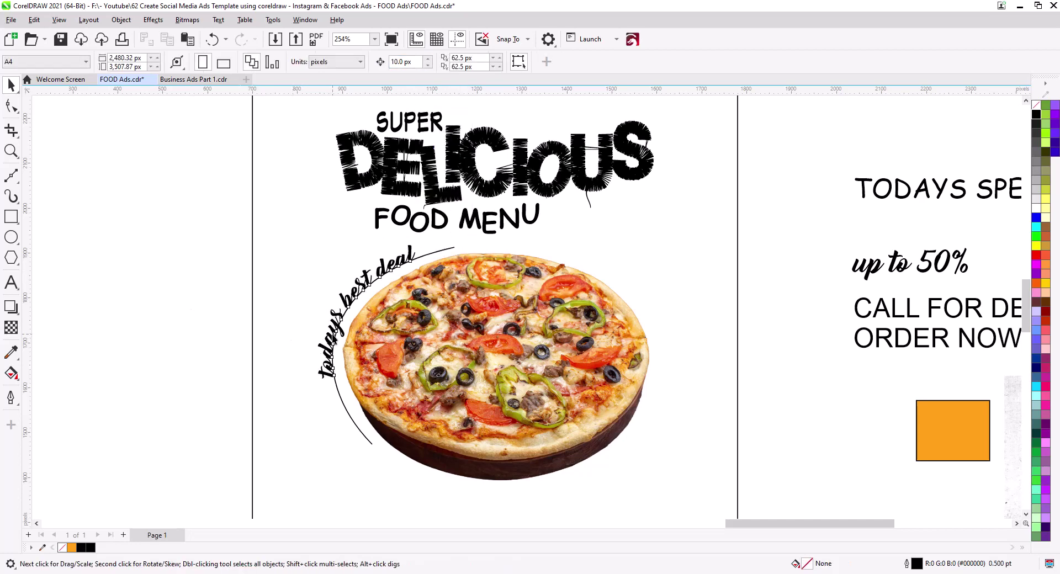
click(330, 349)
drag(328, 355, 336, 359)
Break the "todays best deal" text apart from its path and delete the arc line
click(121, 21)
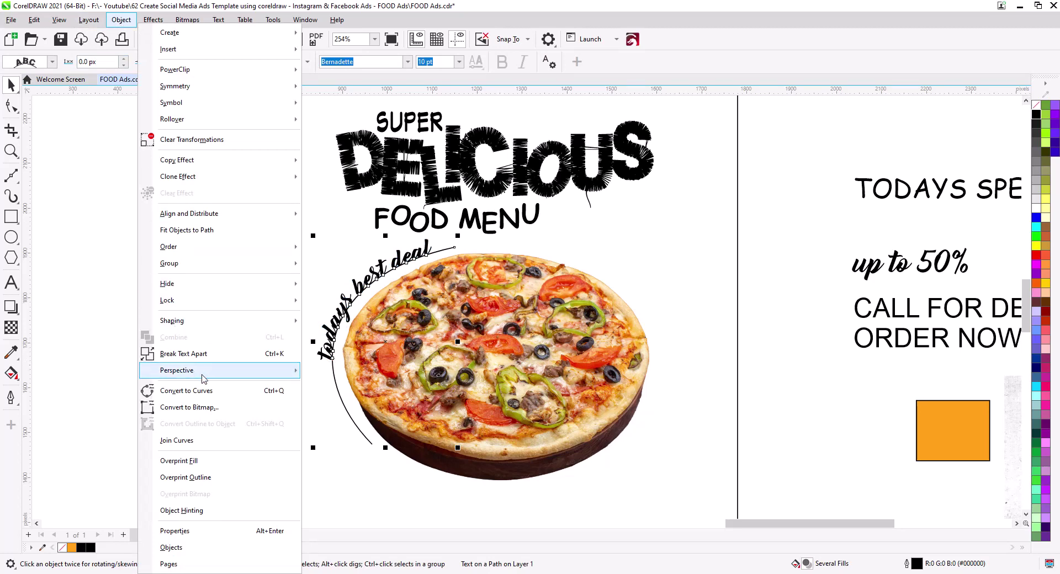
click(219, 355)
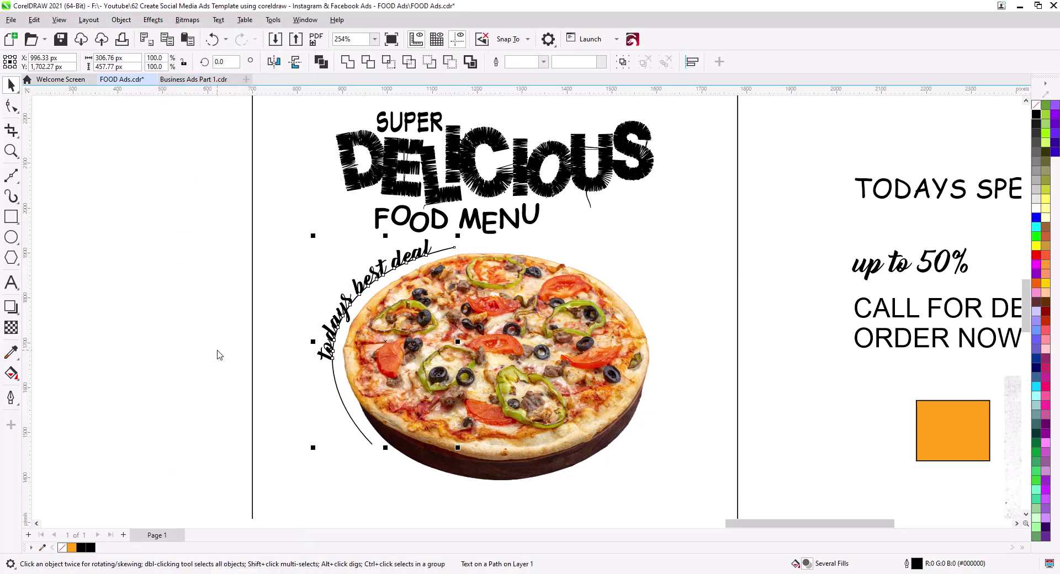
click(276, 399)
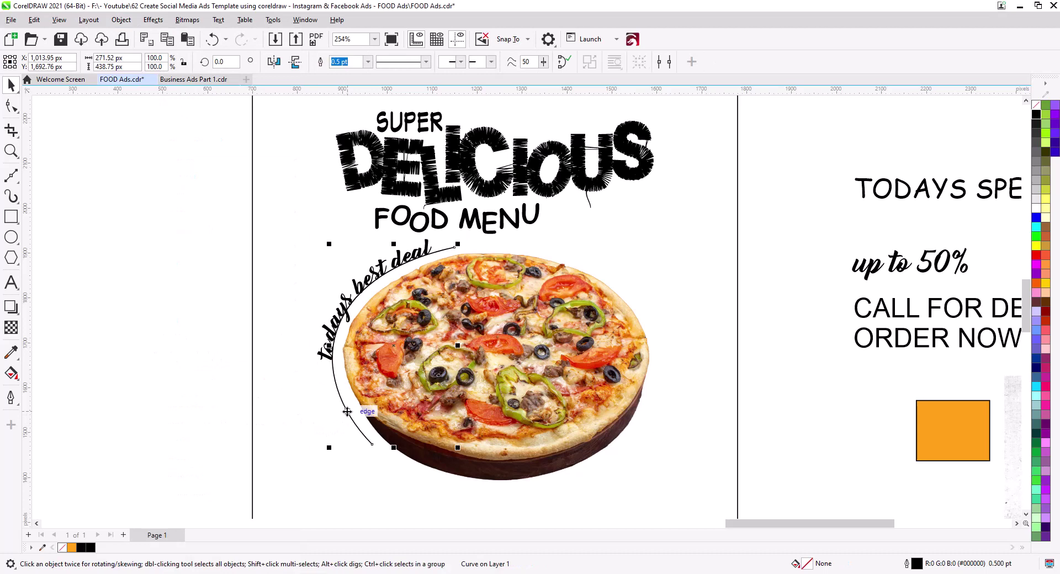
click(347, 412)
key(Delete)
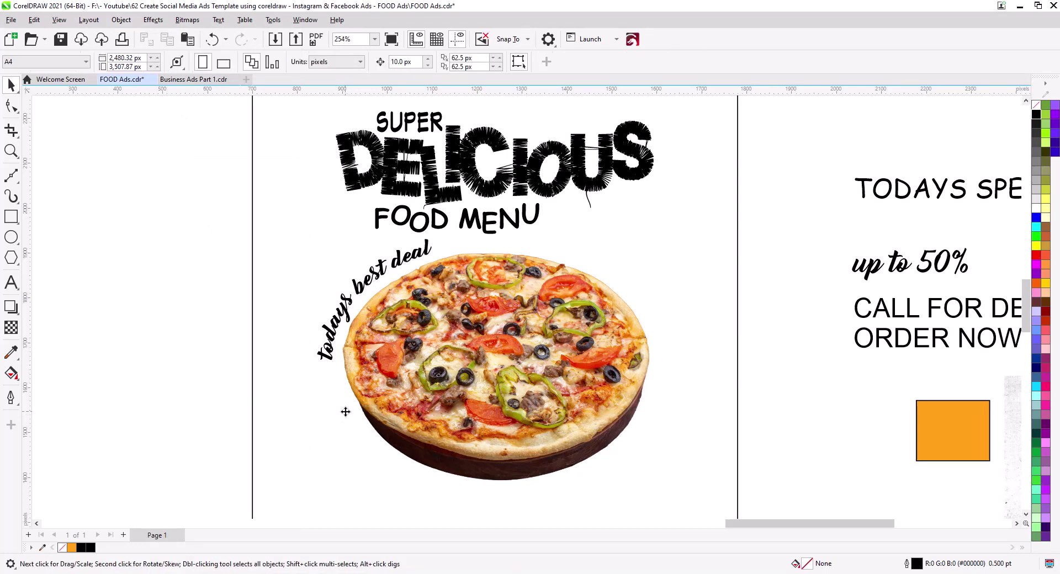
Nudge and slightly rotate the curved "todays best deal" text to follow the pizza's upper edge
click(360, 301)
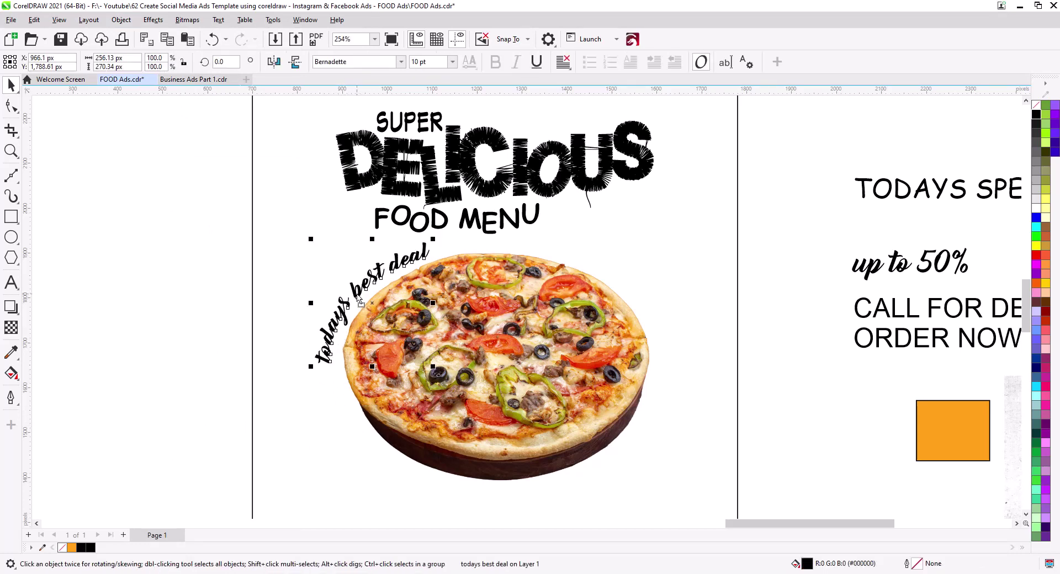
click(330, 345)
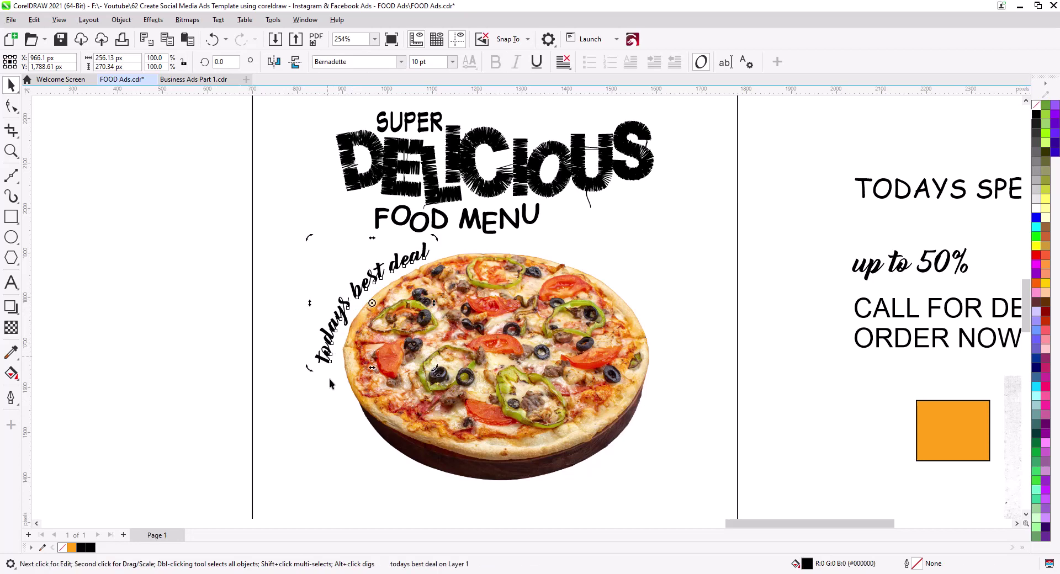
drag(307, 375, 310, 377)
click(233, 299)
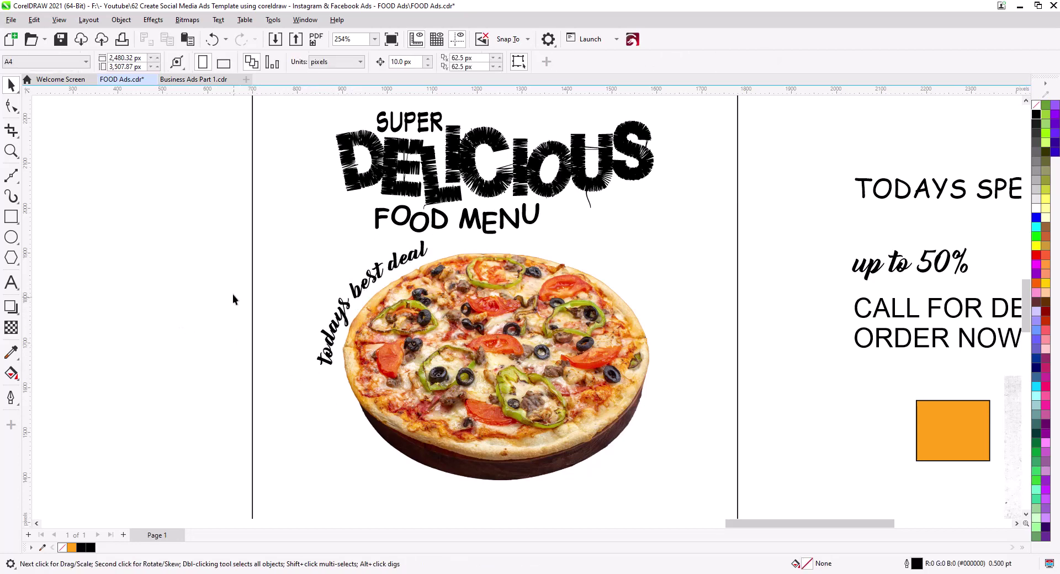
Draw a freehand looping squiggle about 79 by 162 px, ending above the "todays best deal" text
click(14, 181)
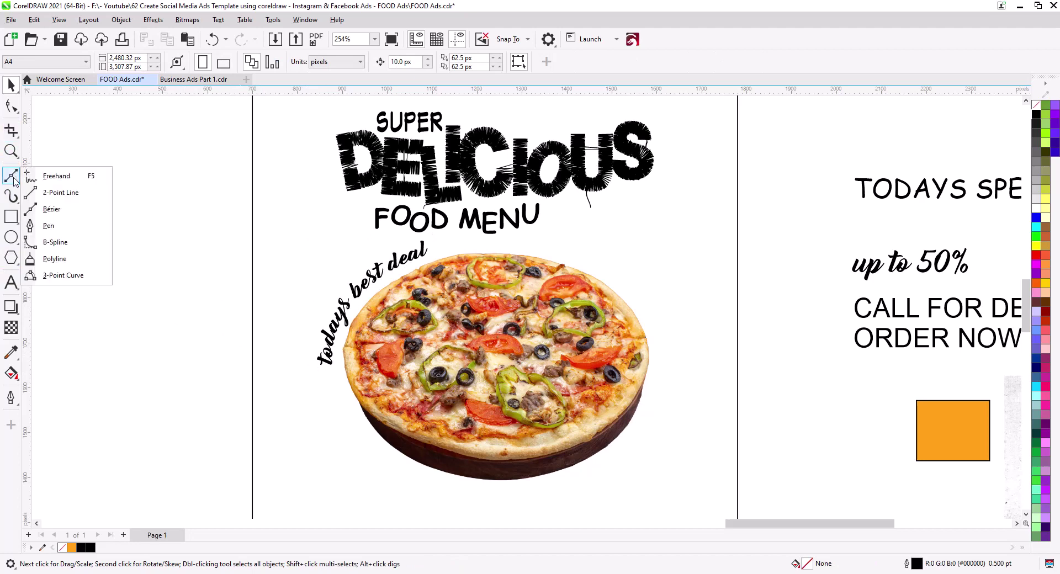
click(48, 178)
scroll(274, 237, up, 2)
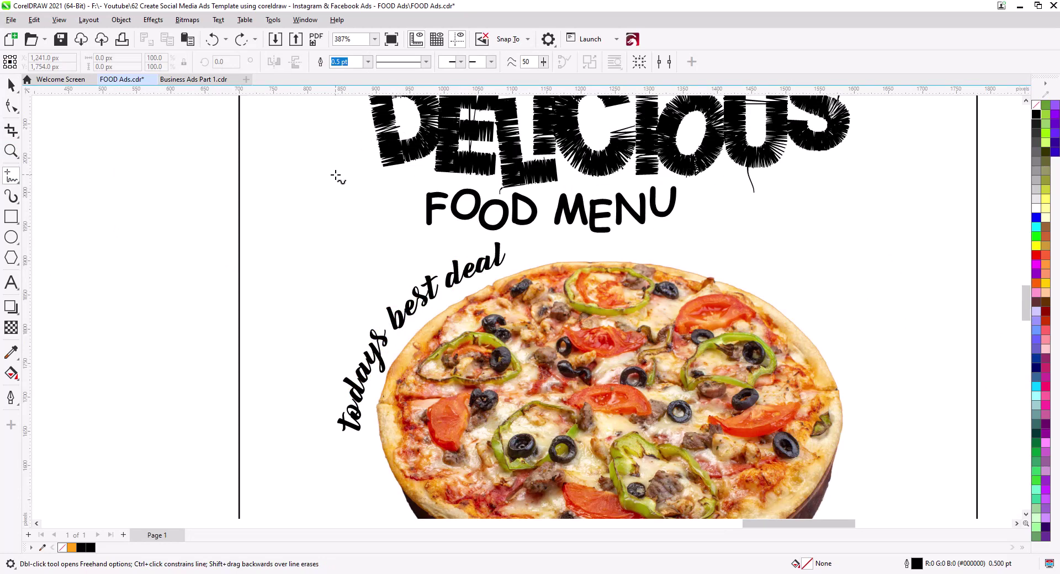
mouse_move(332, 179)
mouse_down()
mouse_move(325, 206)
mouse_move(338, 232)
mouse_move(359, 224)
mouse_move(336, 217)
mouse_move(328, 252)
mouse_move(377, 286)
mouse_up()
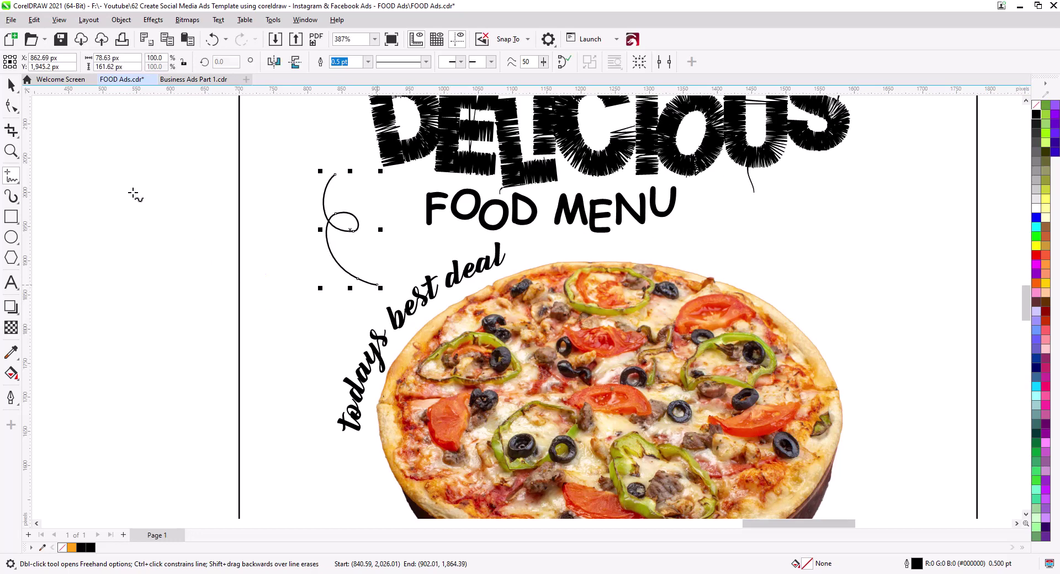
Reshape the upper end of the squiggle by moving its end node and bending the curve outward
click(12, 105)
drag(336, 173, 294, 177)
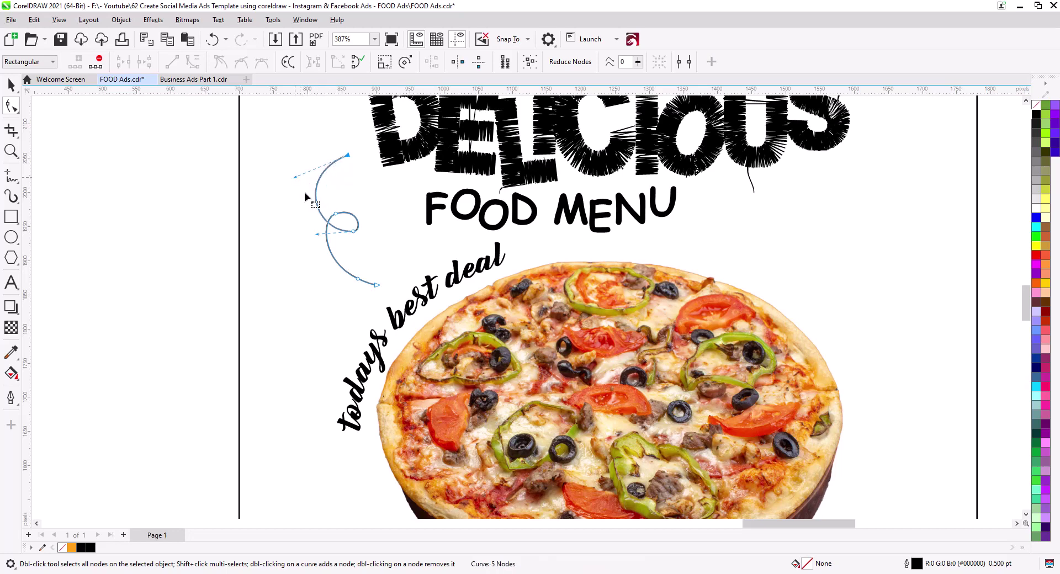
click(346, 264)
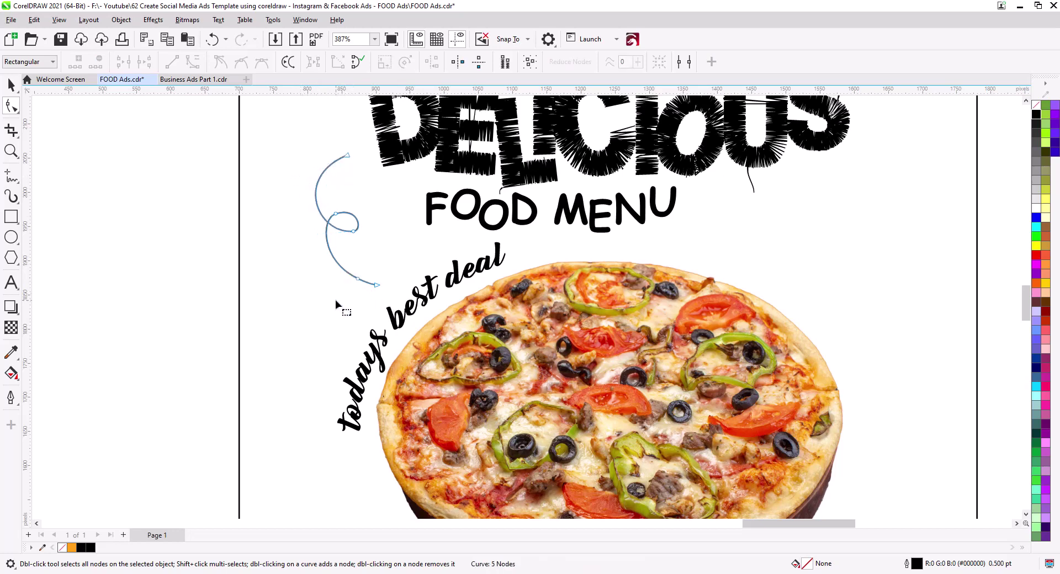
click(376, 285)
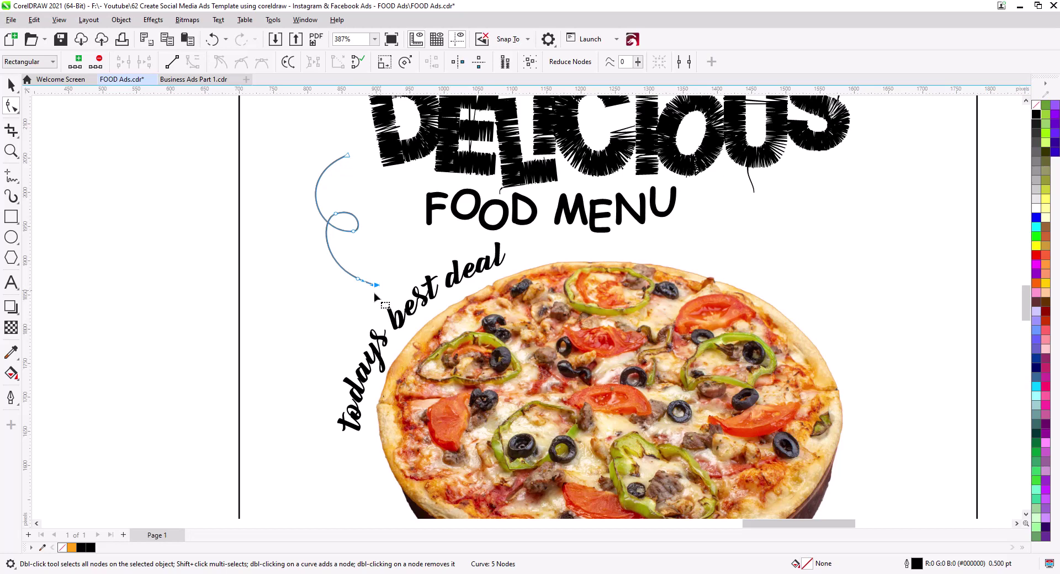
Give the squiggle a closely spaced dotted line style in its outline settings
click(11, 84)
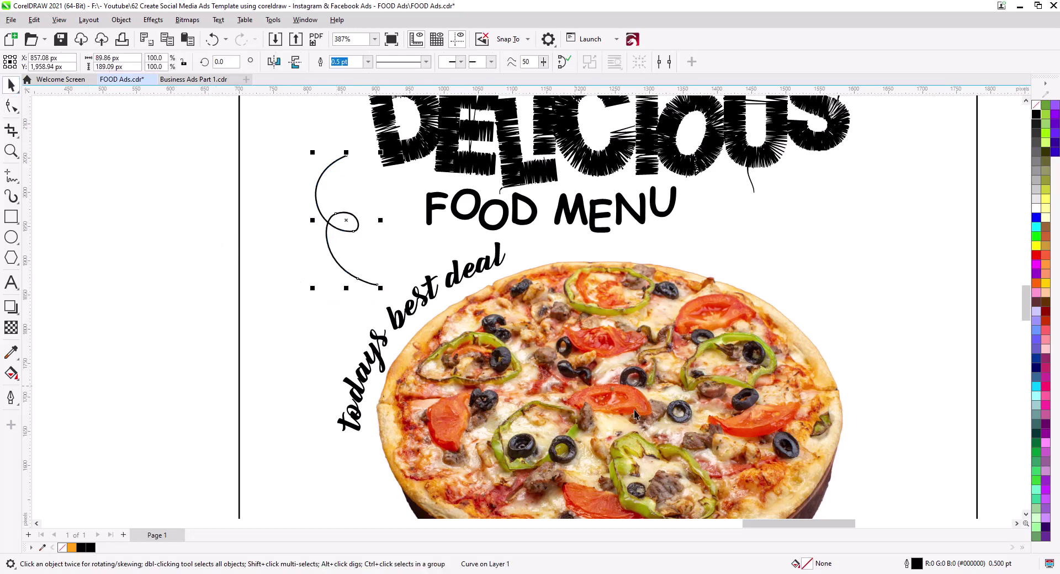
double_click(916, 563)
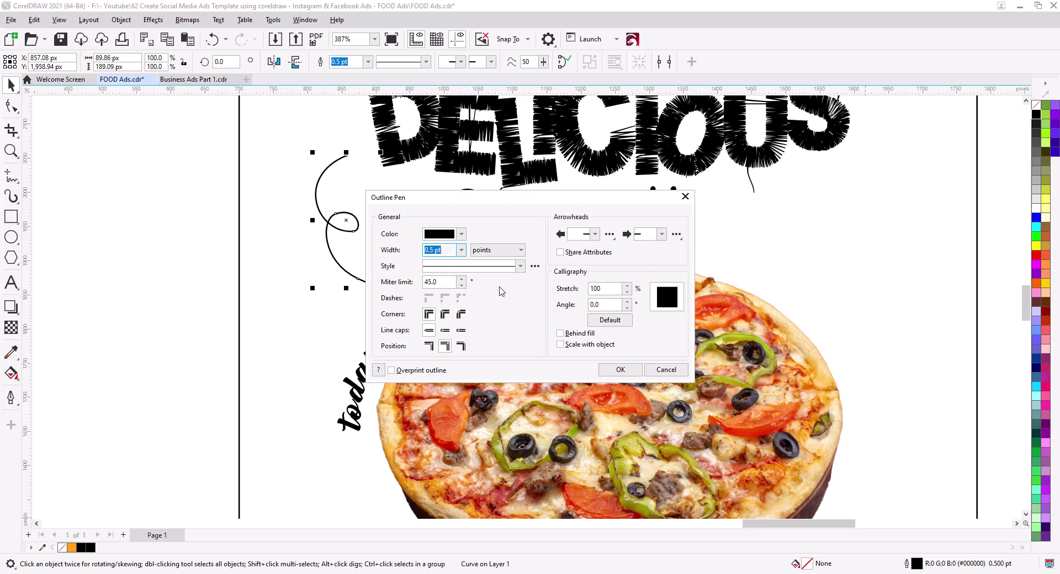
click(520, 266)
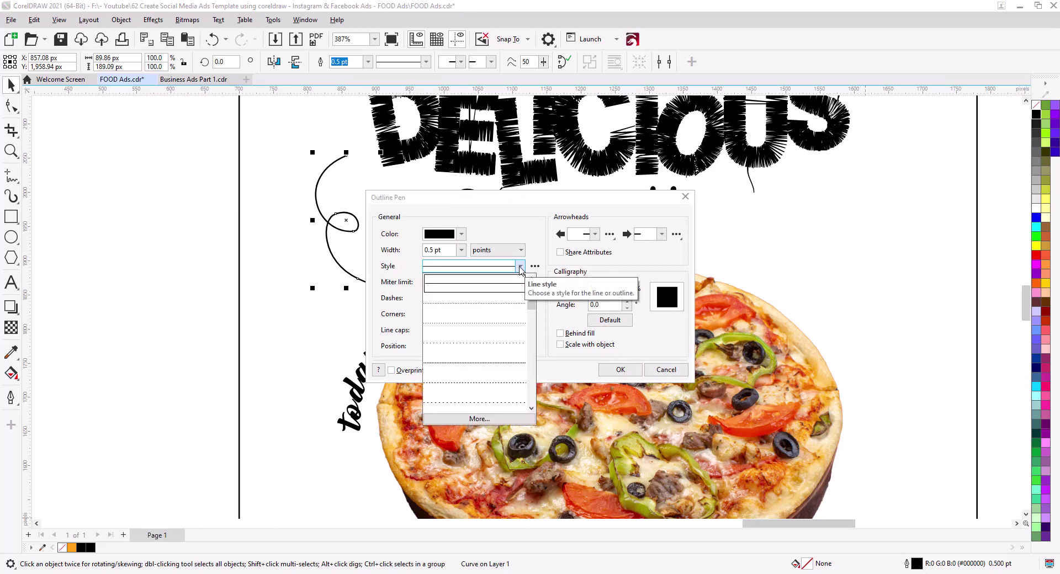
click(501, 340)
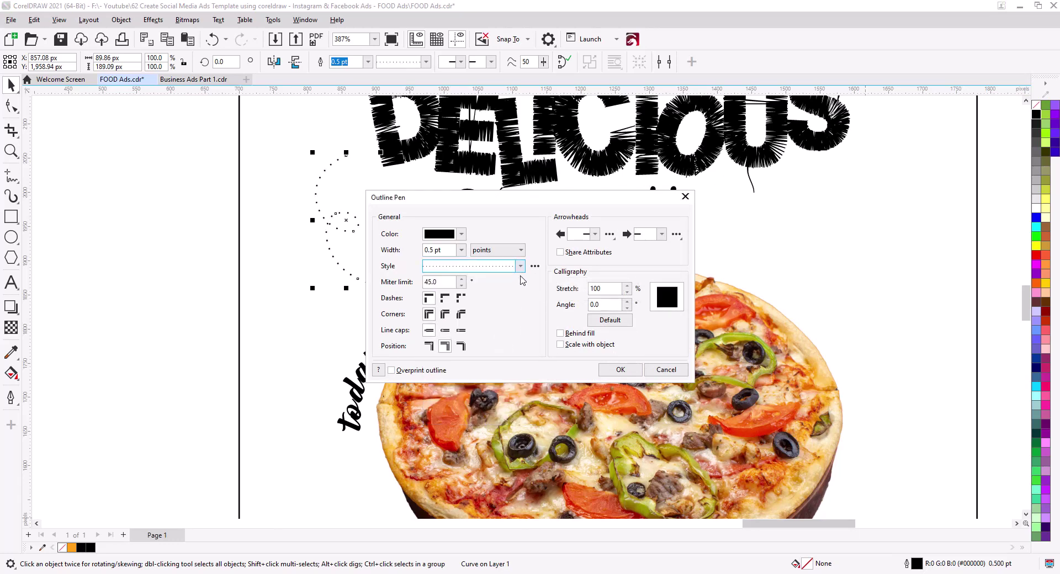
click(520, 266)
click(508, 305)
Set the dotted squiggle's outline width to 0.75 pt and apply the outline settings
click(461, 250)
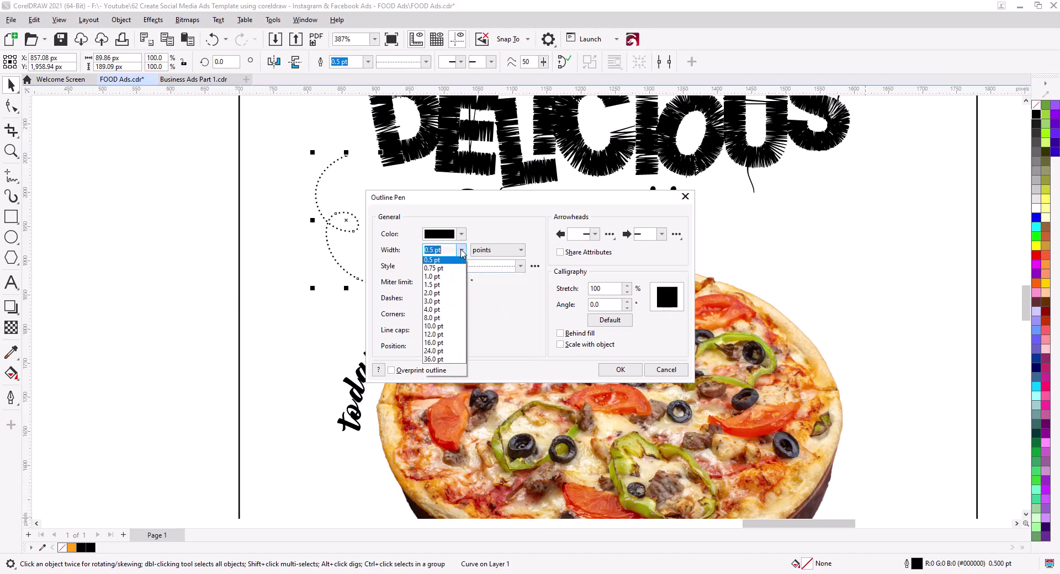
click(450, 303)
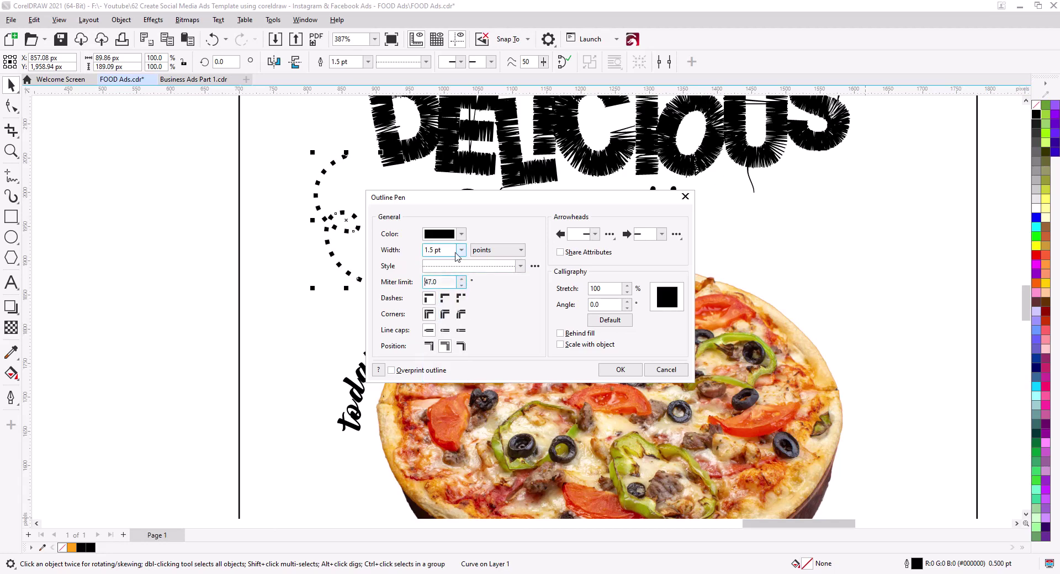
click(461, 249)
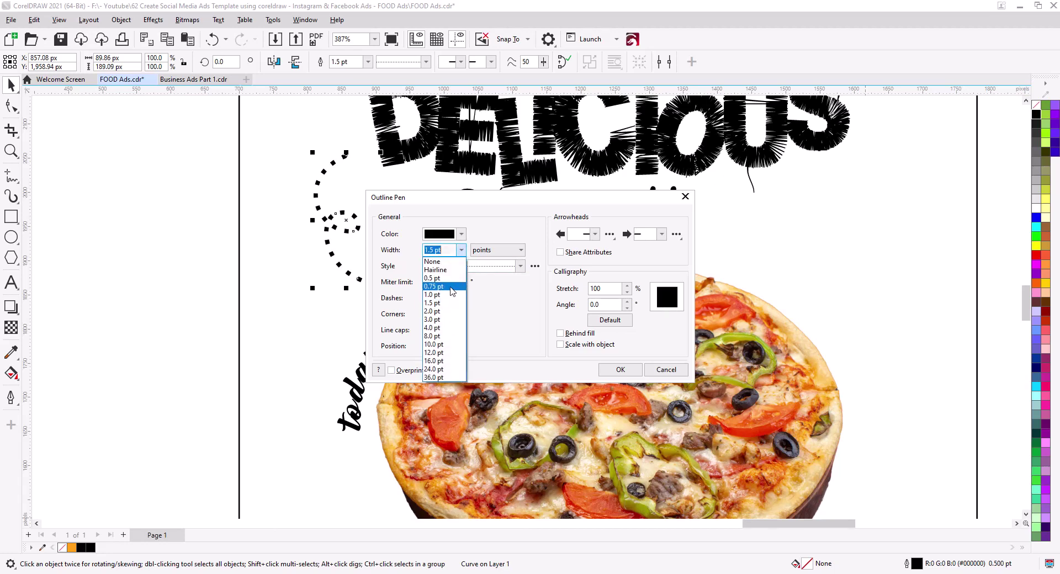
click(444, 287)
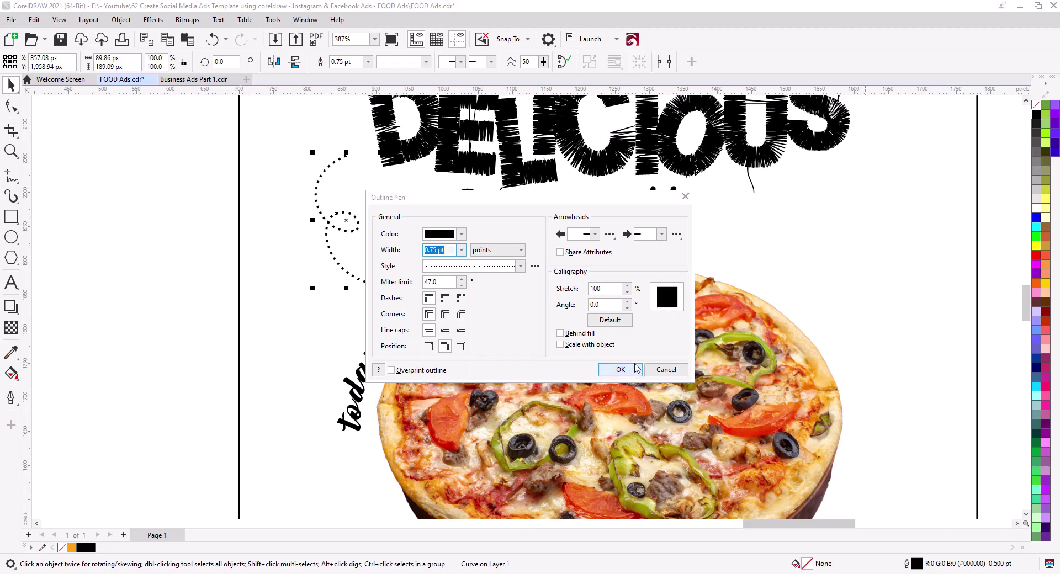
click(629, 370)
click(174, 244)
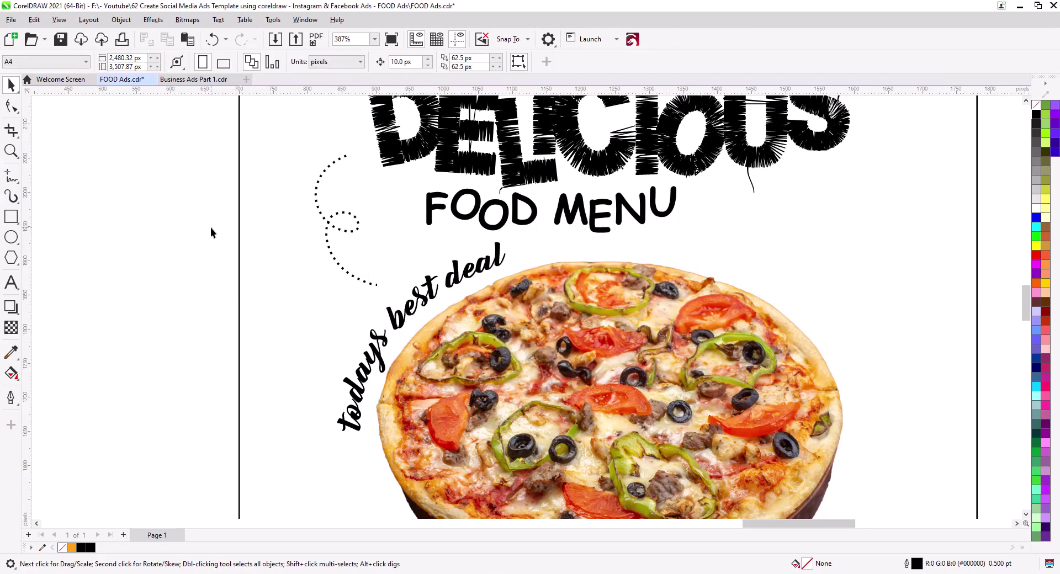
Draw a small square about 31 px wide beside the dotted squiggle and convert it to curves
click(11, 217)
drag(264, 151, 284, 171)
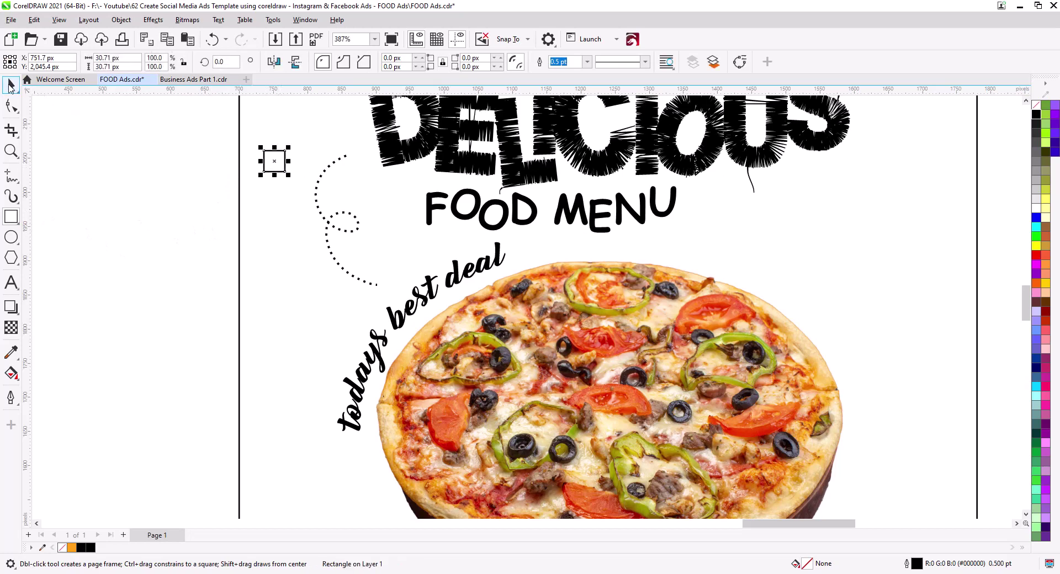
click(10, 86)
click(119, 20)
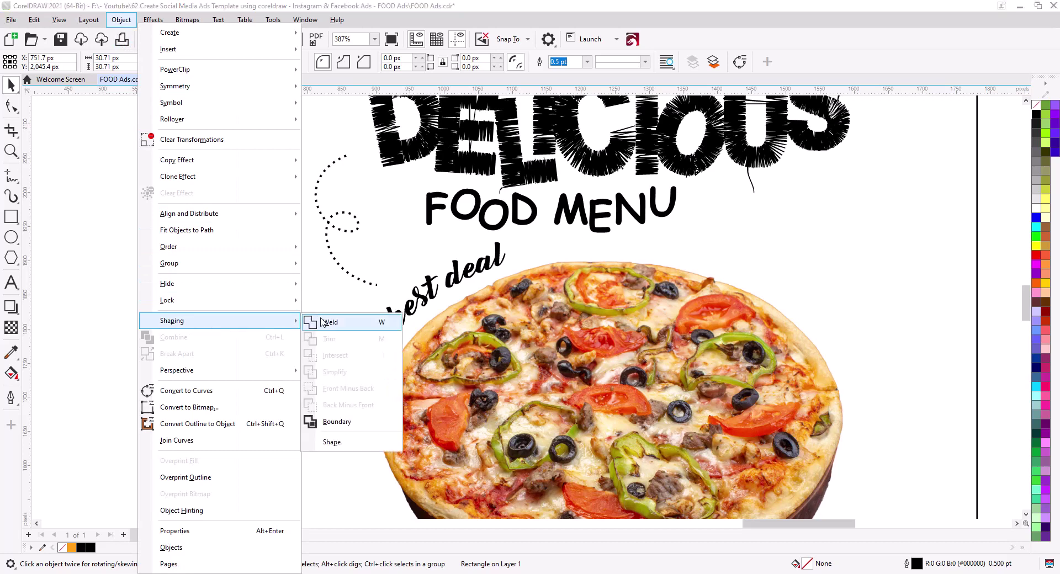
click(348, 226)
key(ctrl+q)
Turn the small square into a triangle by adding midpoint nodes, deleting the unneeded upper nodes and making the sides straight lines
scroll(280, 158, up, 1)
drag(285, 157, 279, 258)
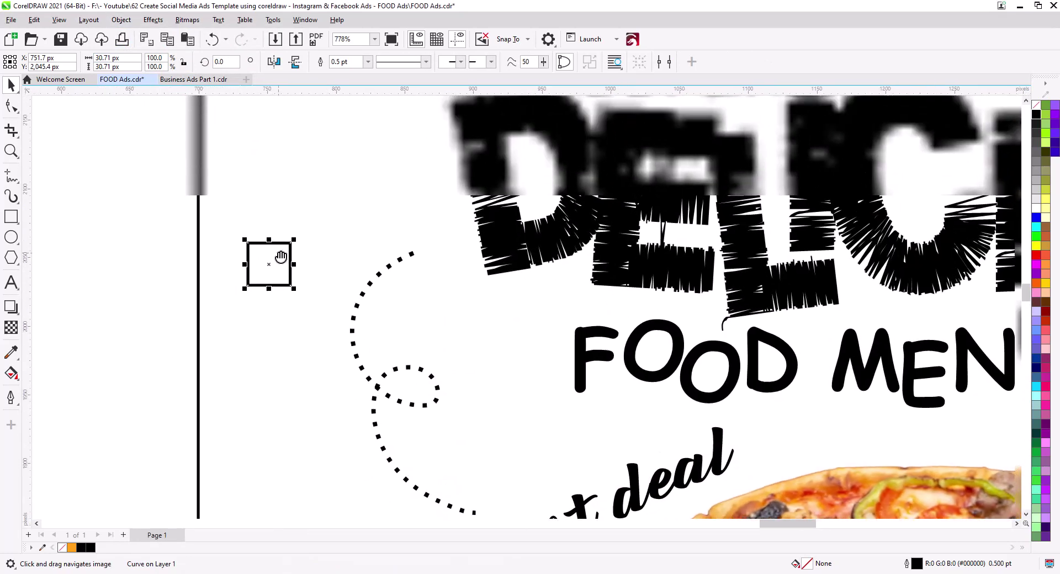
click(11, 104)
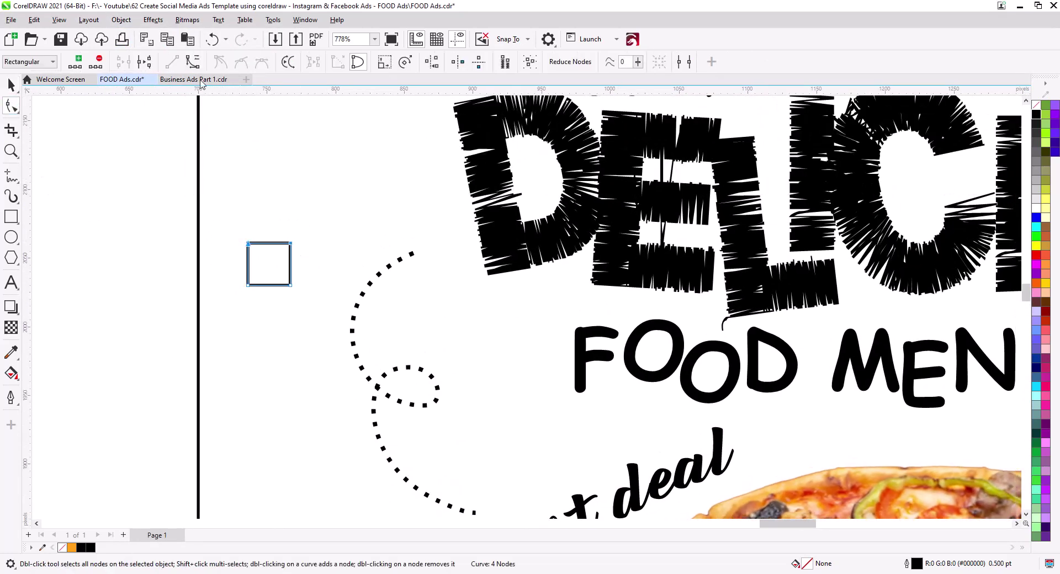
click(78, 65)
drag(227, 227, 256, 272)
key(Delete)
drag(280, 226, 306, 256)
key(Delete)
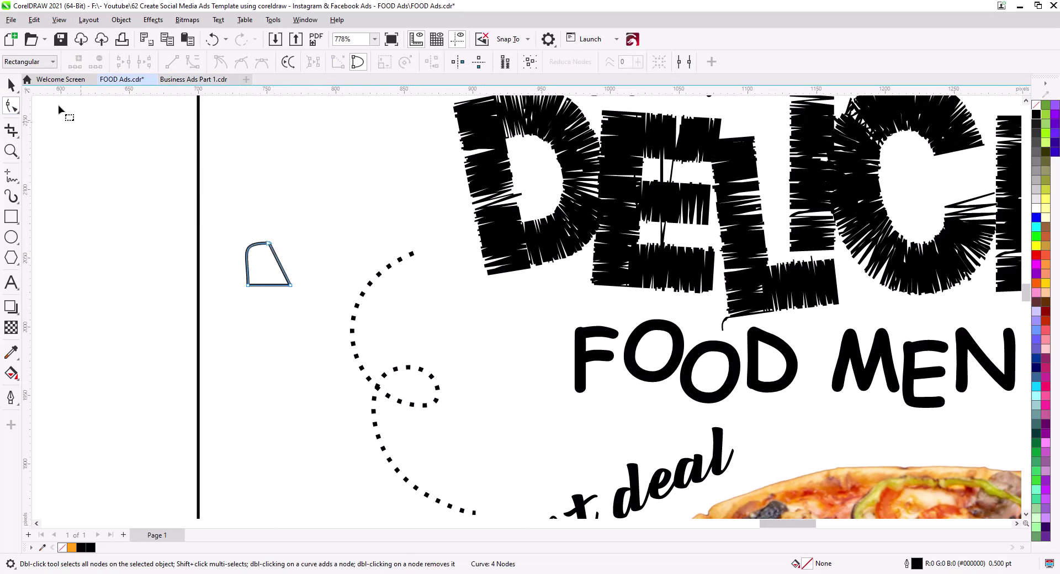
double_click(11, 106)
click(173, 62)
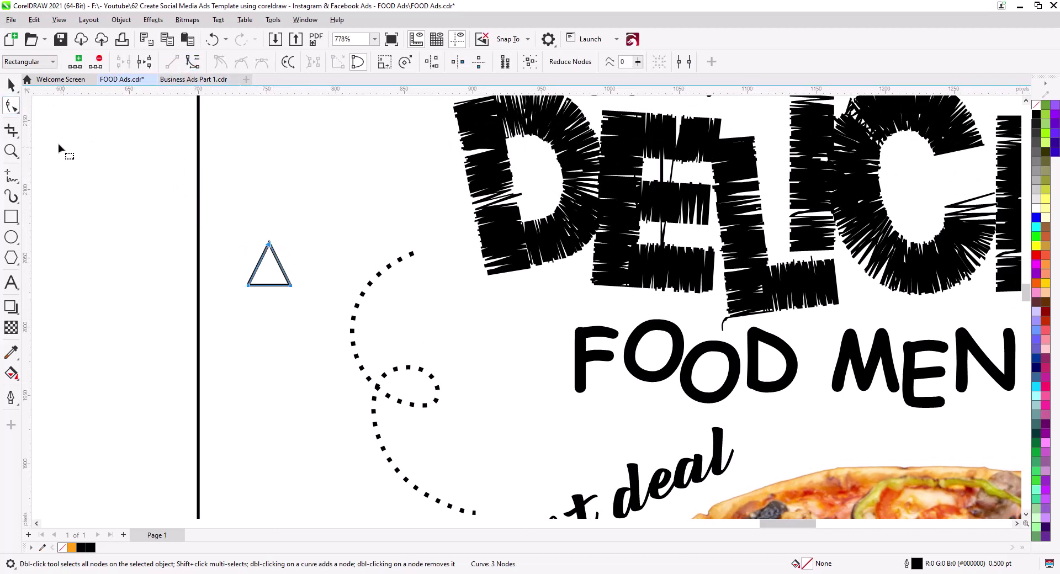
Place the triangle on the dotted squiggle's upper end as an arrowhead rotated to 303.293° and fill it black
click(11, 84)
key(space)
drag(268, 273, 407, 279)
click(413, 261)
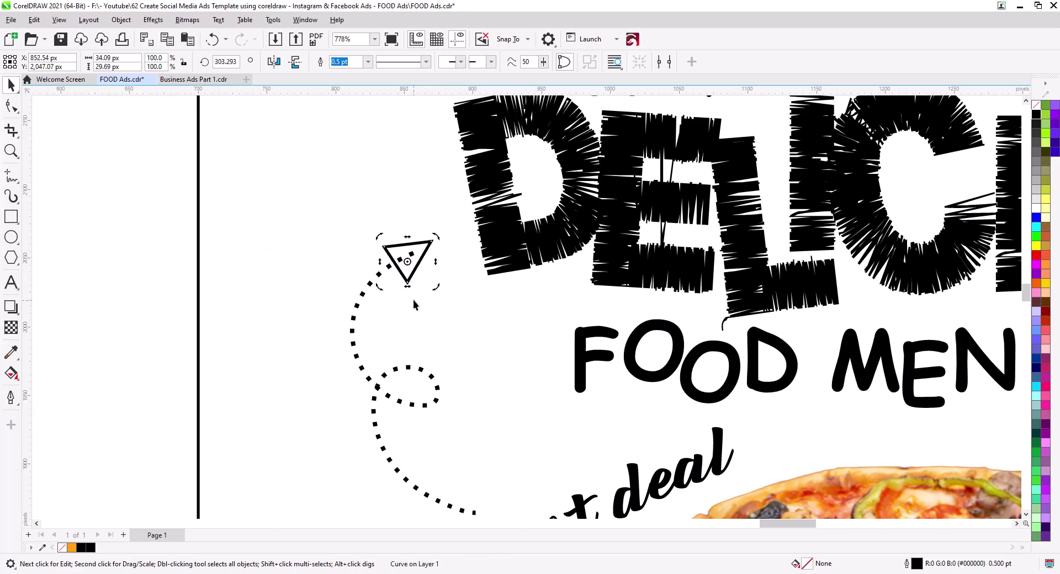
click(1035, 118)
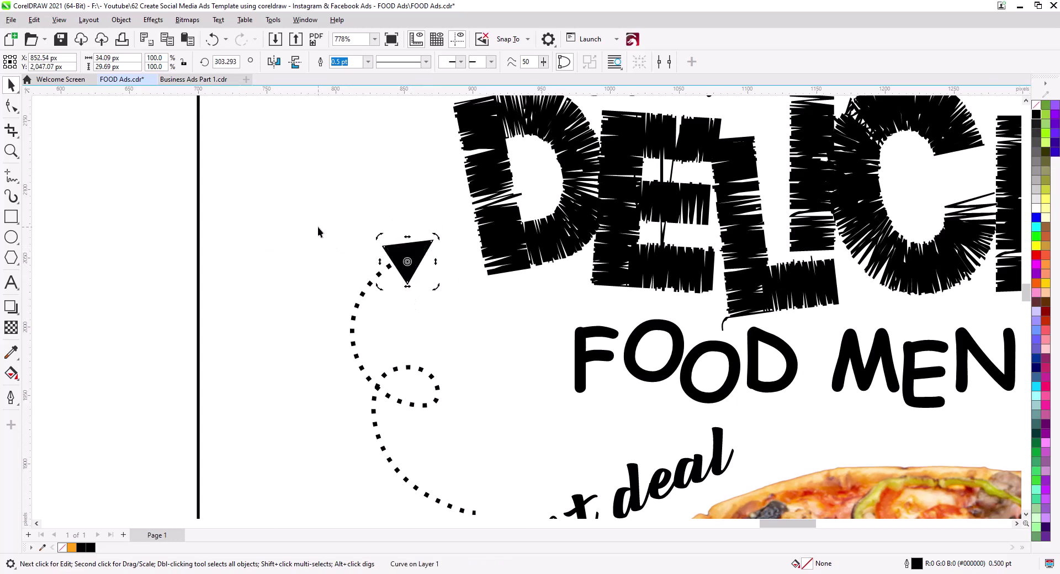
Move the "up to 50%" text onto the page beside the pizza's upper right edge
scroll(318, 230, down, 5)
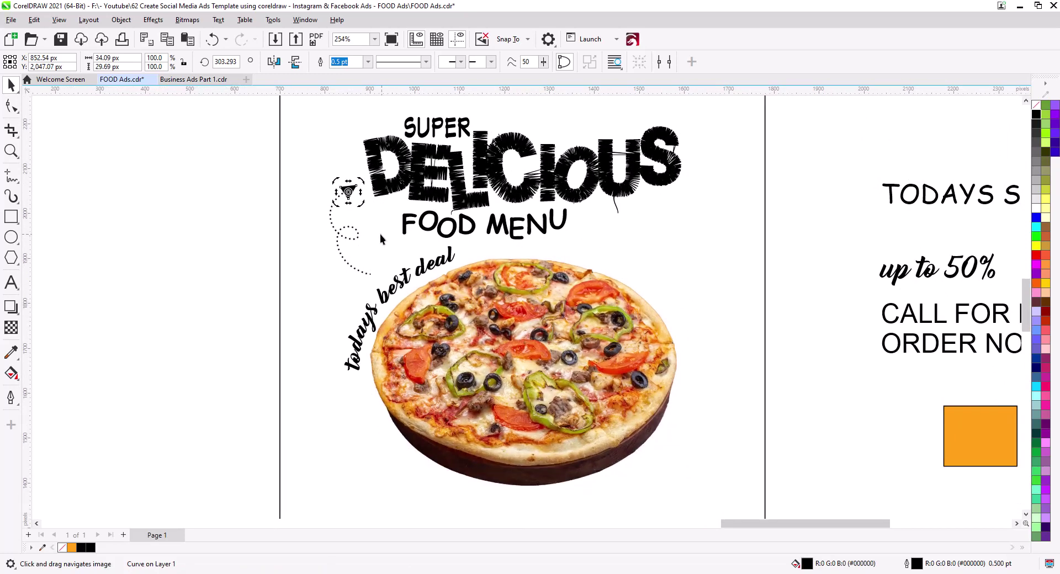
scroll(456, 268, down, 2)
click(159, 240)
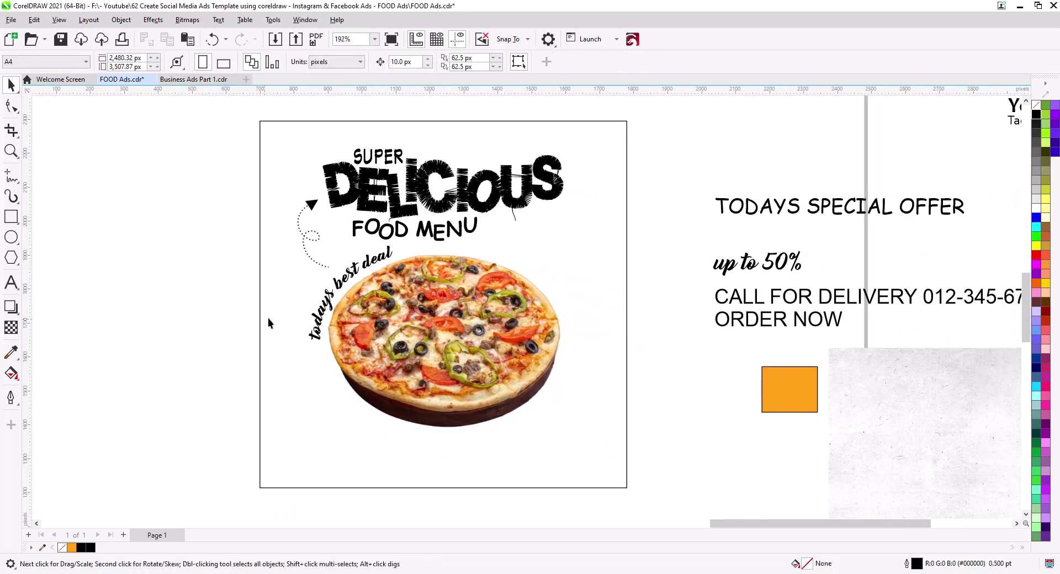
drag(753, 269, 596, 301)
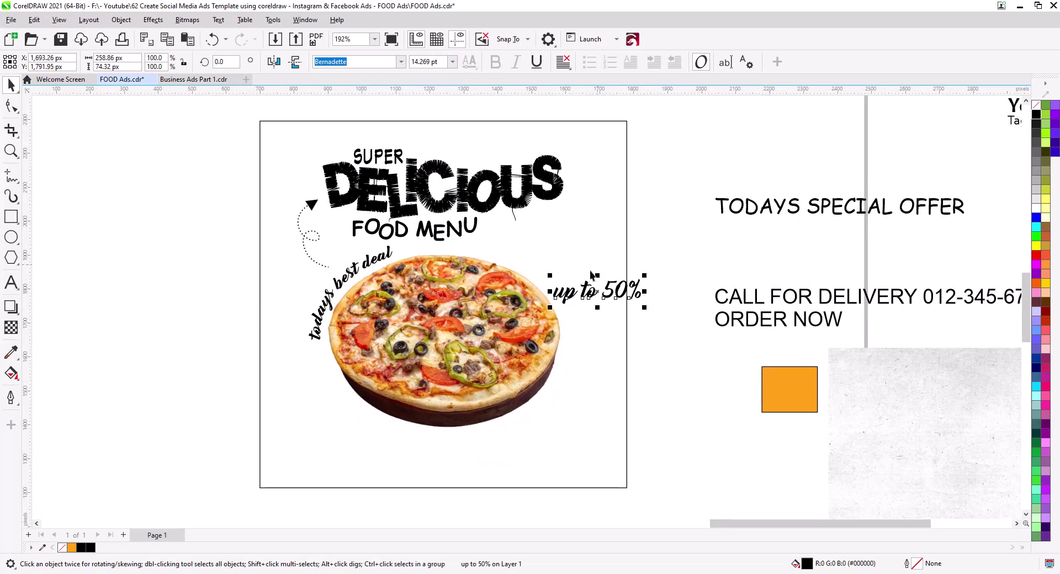
Scale the SUPER DELICIOUS FOOD MENU title group down to 93.5% and shift it slightly upward
click(466, 353)
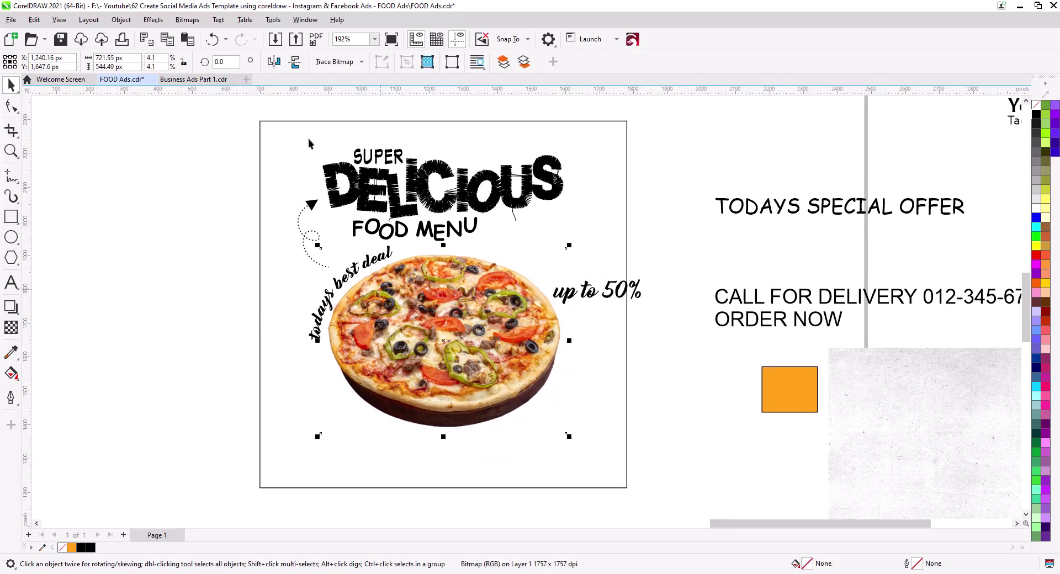
drag(312, 113, 561, 246)
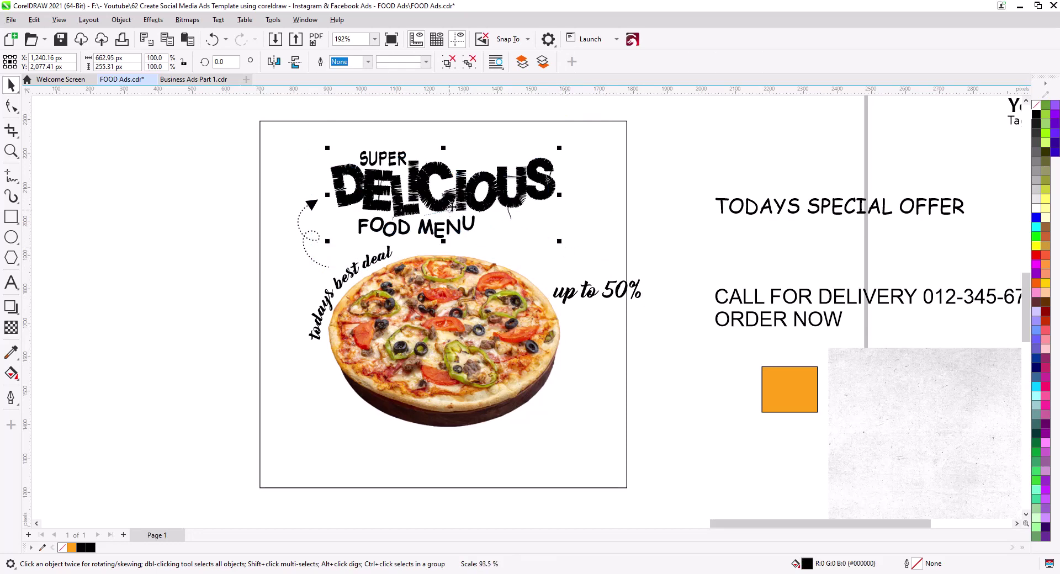
drag(451, 204, 452, 204)
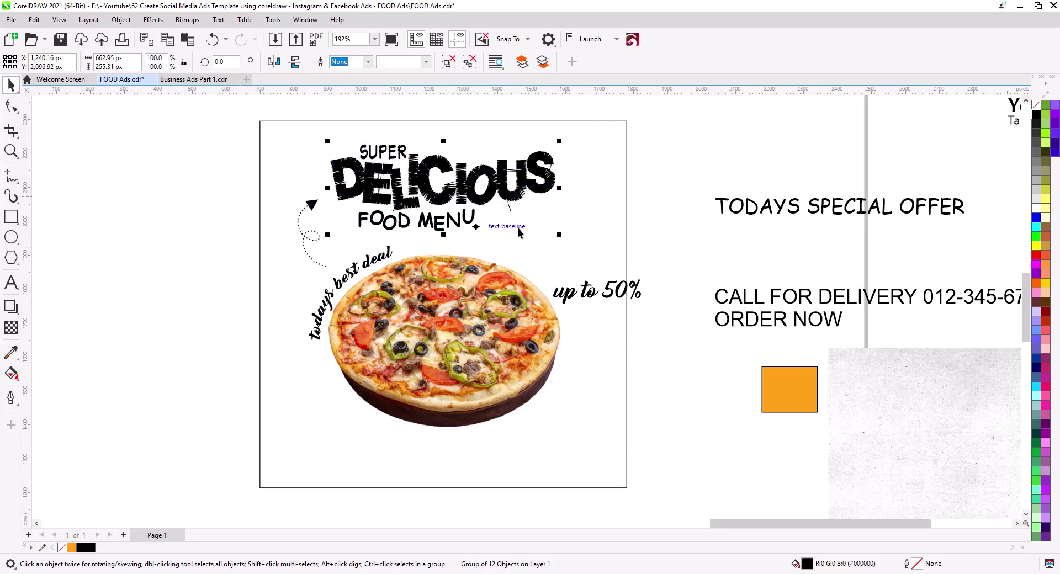
click(648, 224)
Break the "up to 50%" text into two lines before "50%" and position it just off the pizza's upper right edge
double_click(601, 291)
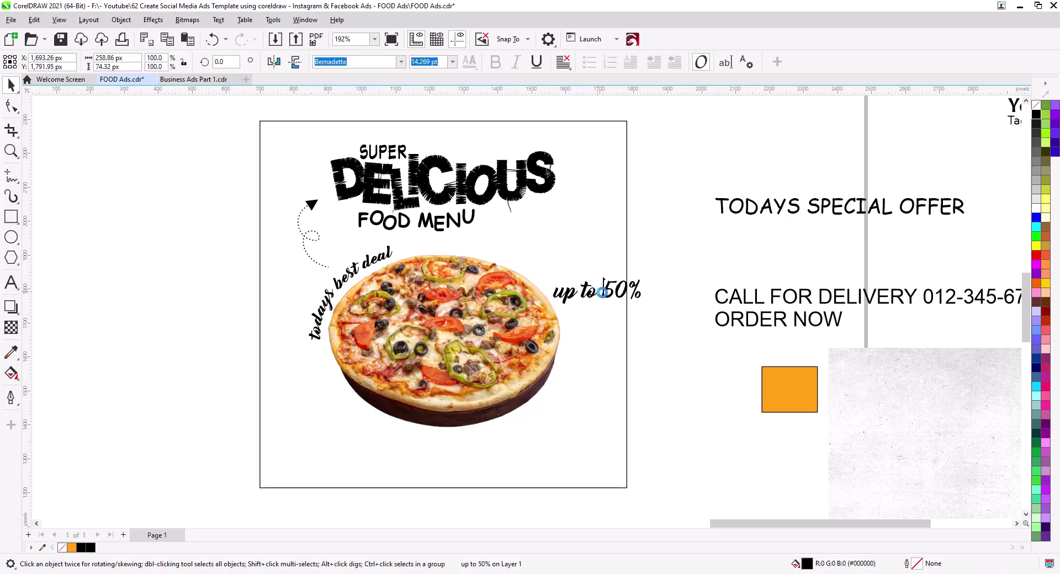
key(Return)
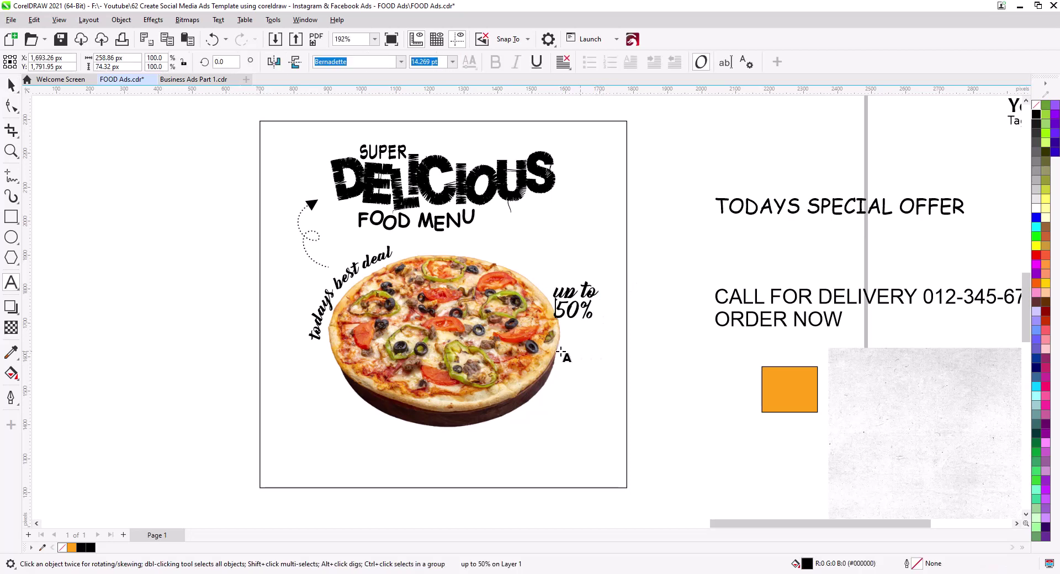
click(14, 90)
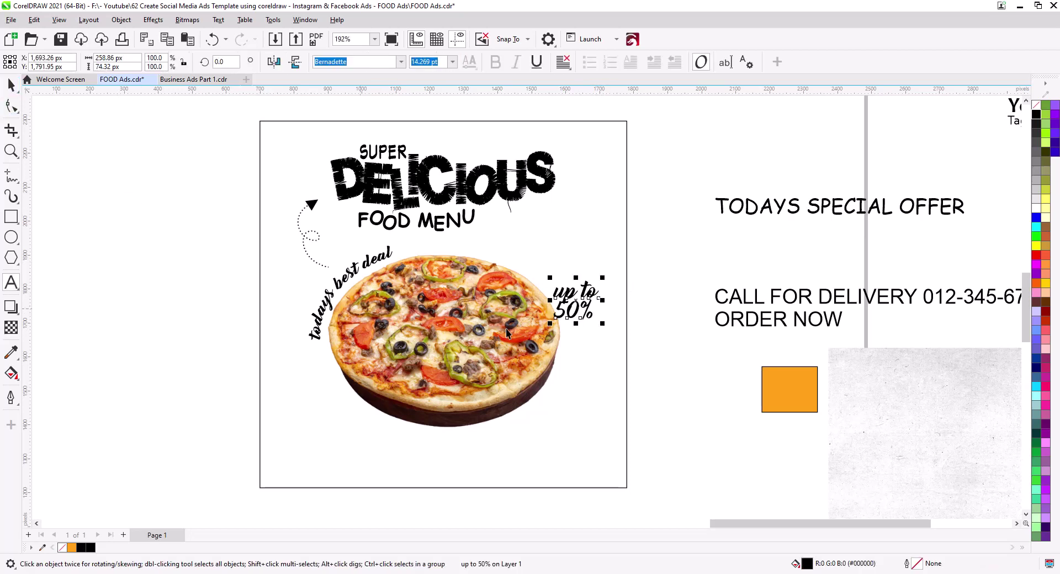
mouse_move(571, 305)
mouse_down()
mouse_move(572, 263)
mouse_move(566, 300)
mouse_up()
Draw a closed freehand speech bubble about 215 by 186 px around the "up to 50%" text, with its tail pointing at the pizza
scroll(585, 266, up, 2)
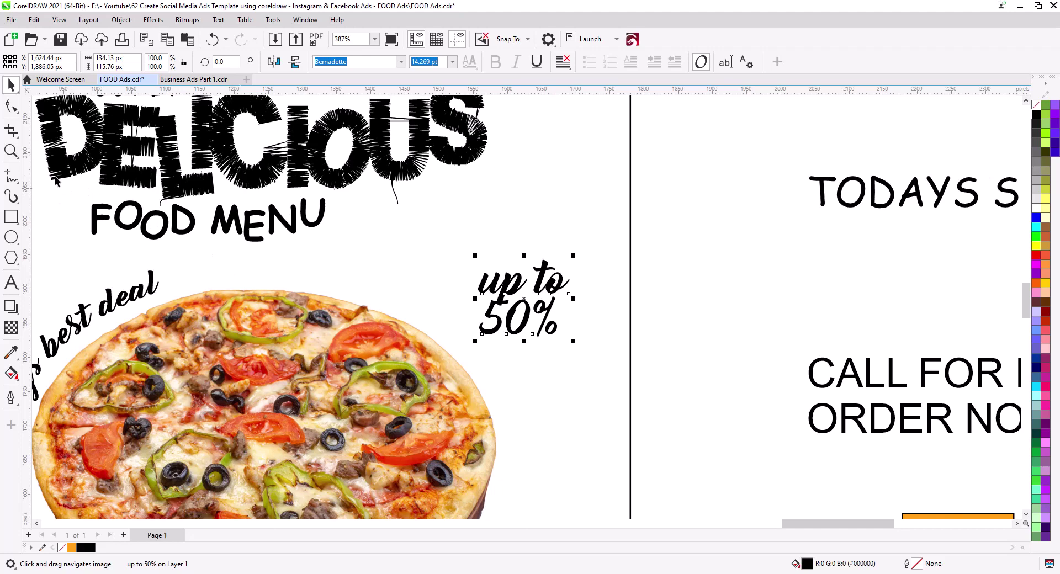
click(11, 175)
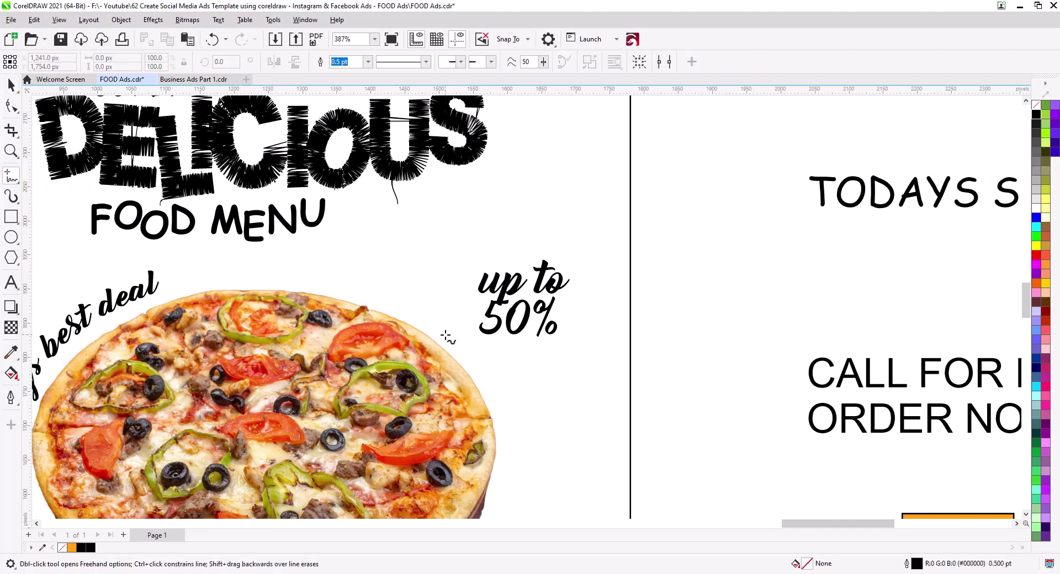
mouse_move(445, 336)
mouse_down()
mouse_move(445, 297)
mouse_move(457, 258)
mouse_move(494, 240)
mouse_move(544, 245)
mouse_move(574, 266)
mouse_move(589, 316)
mouse_move(577, 365)
mouse_move(444, 335)
mouse_up()
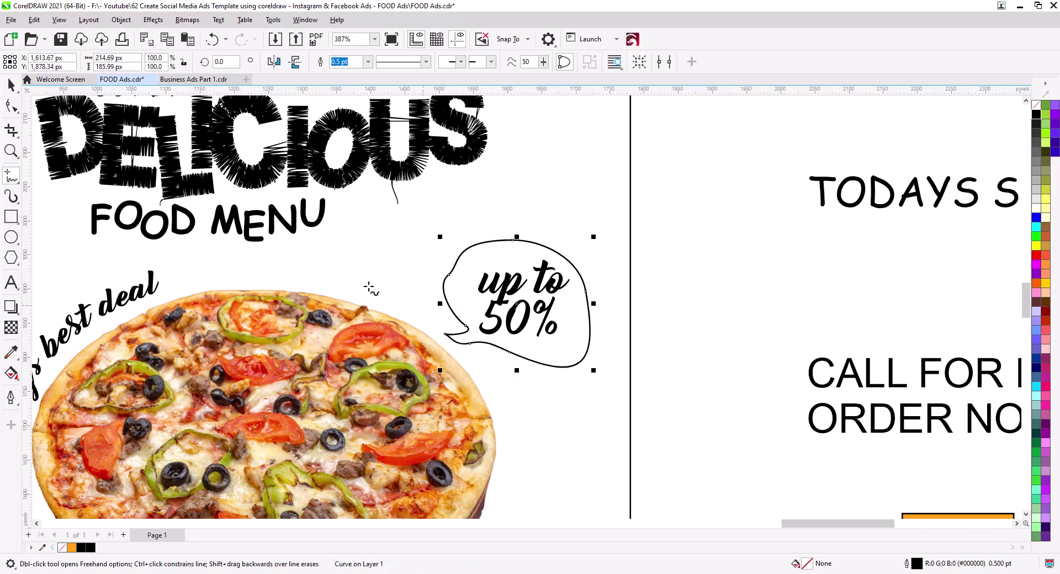
click(10, 86)
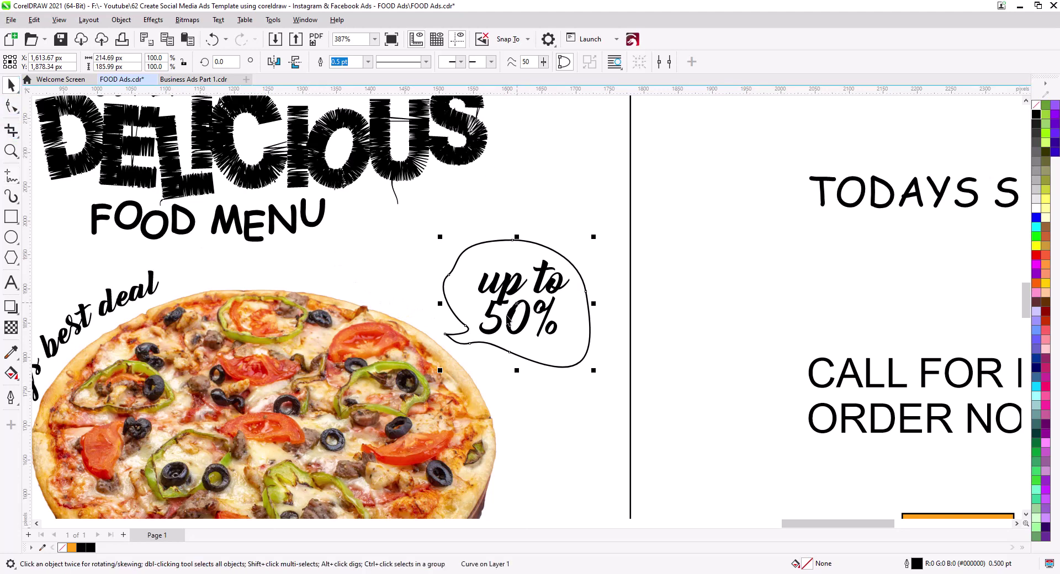
Reshape the speech bubble by pulling the node at its lower right corner inward
click(11, 107)
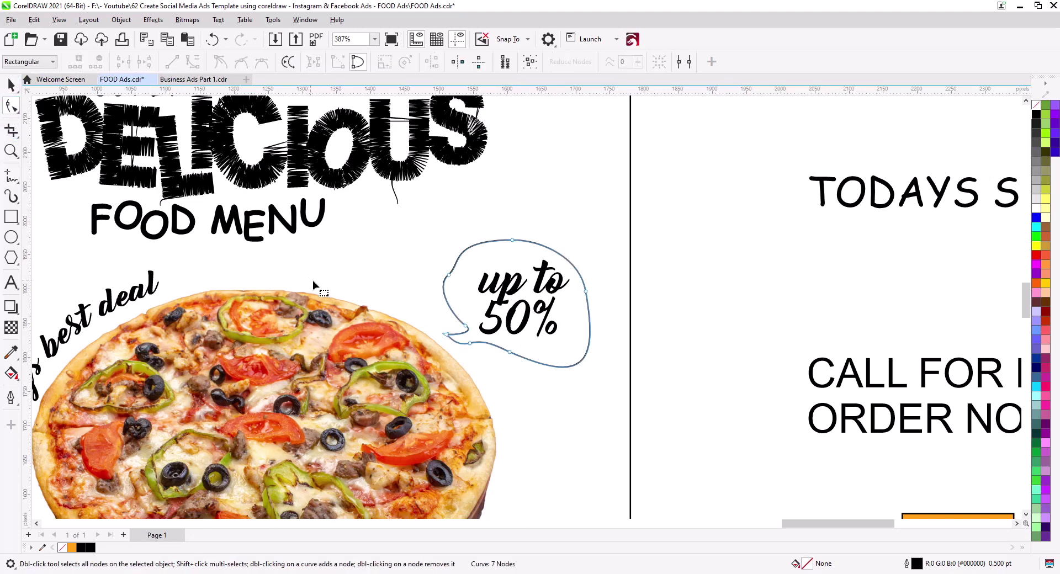
drag(578, 365, 566, 350)
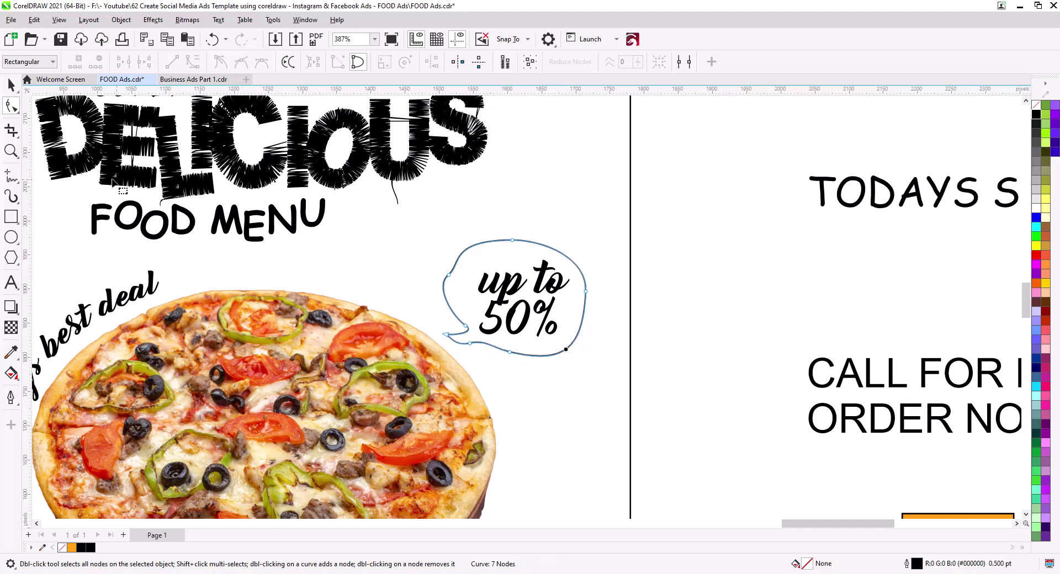
click(11, 85)
click(740, 237)
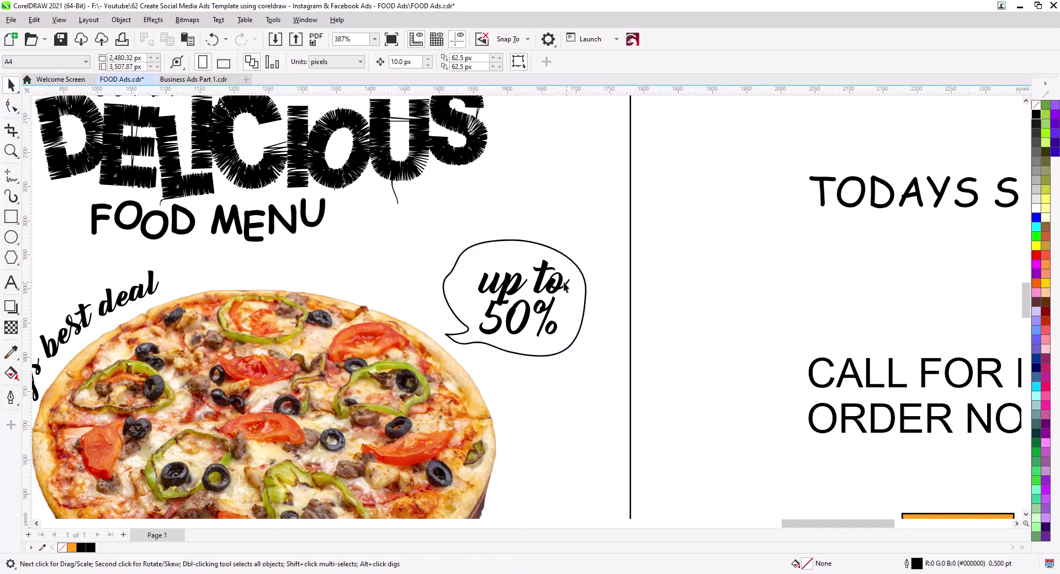
Break the "up to 50%" text apart into two lines, shrink "up to" and place "50%" beneath it inside the bubble
click(557, 306)
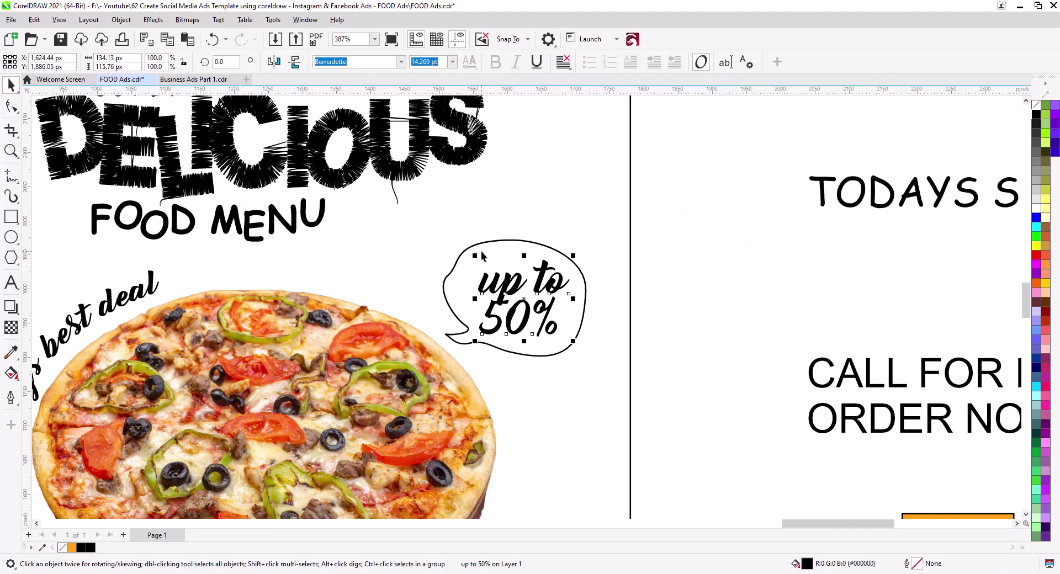
key(ctrl+k)
drag(573, 309, 522, 271)
click(522, 307)
drag(522, 306, 519, 297)
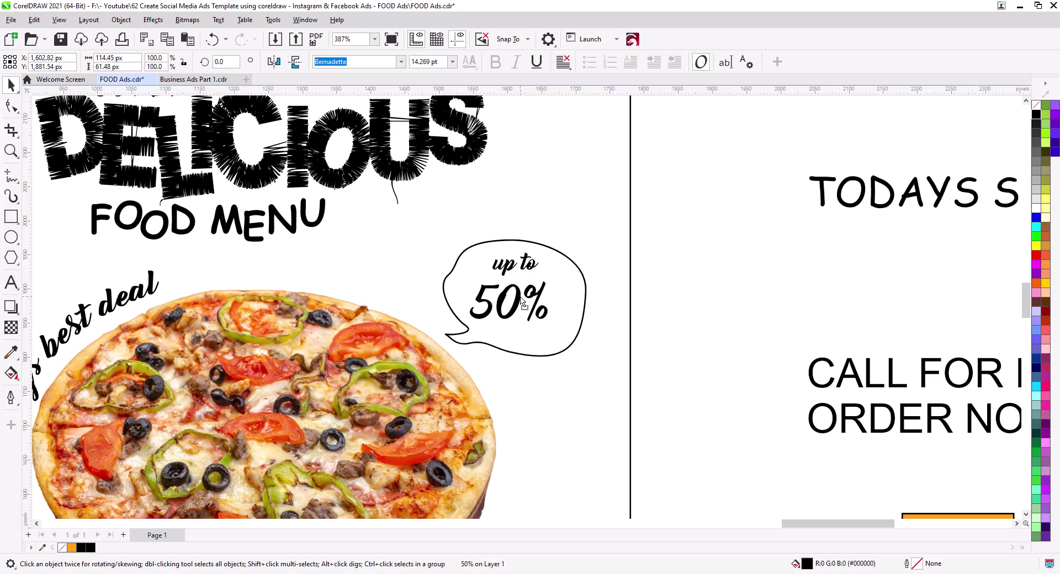
Enlarge "50%" to 18.95 pt and "up to" to 8.582 pt inside the bubble
drag(554, 326, 573, 343)
drag(574, 340, 574, 341)
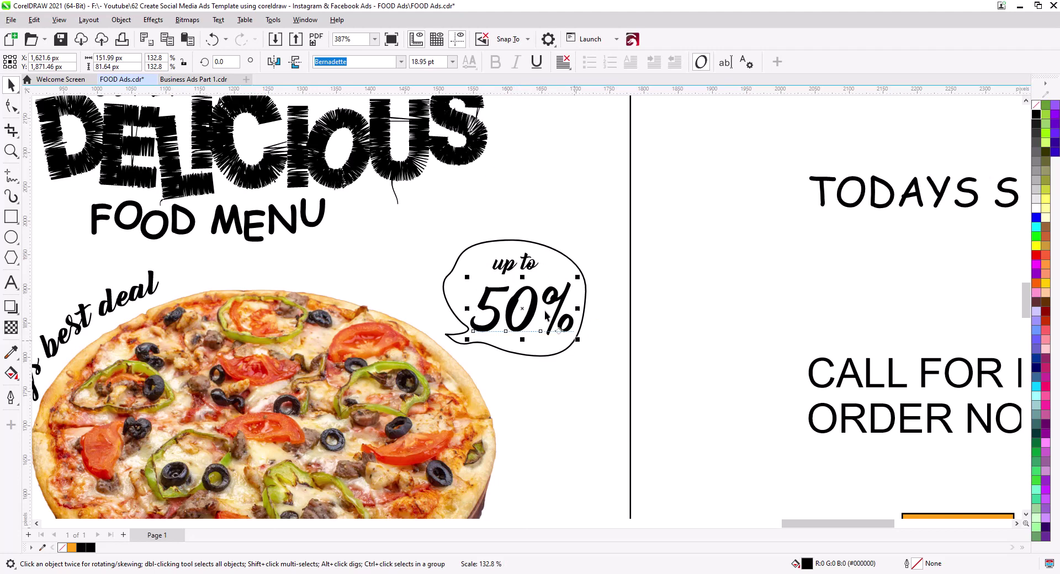
drag(531, 270, 554, 289)
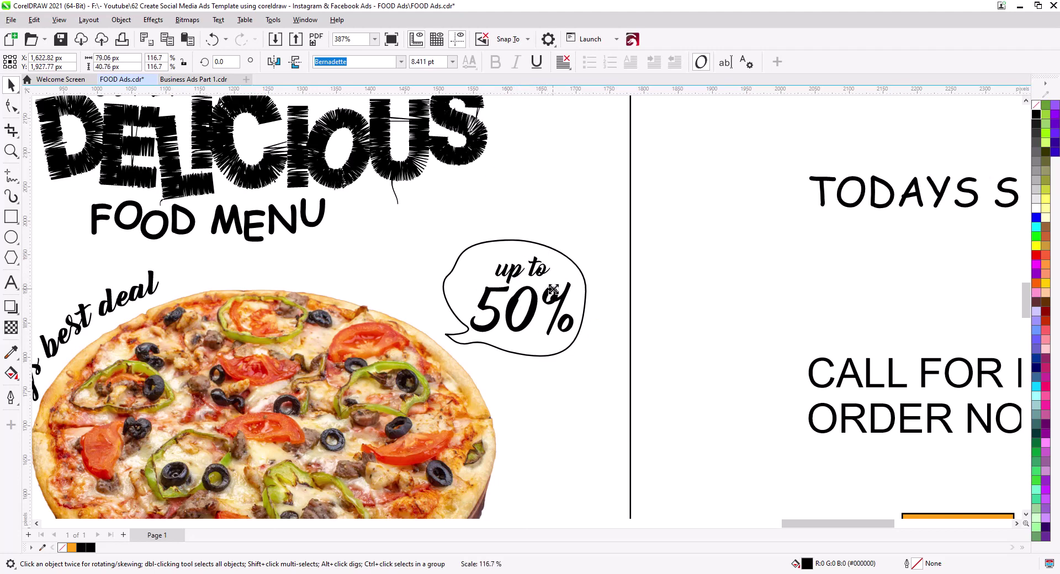
Rotate "50%" and "up to" clockwise, with "up to" at 335.827°, and fit both lines within the speech bubble
click(546, 276)
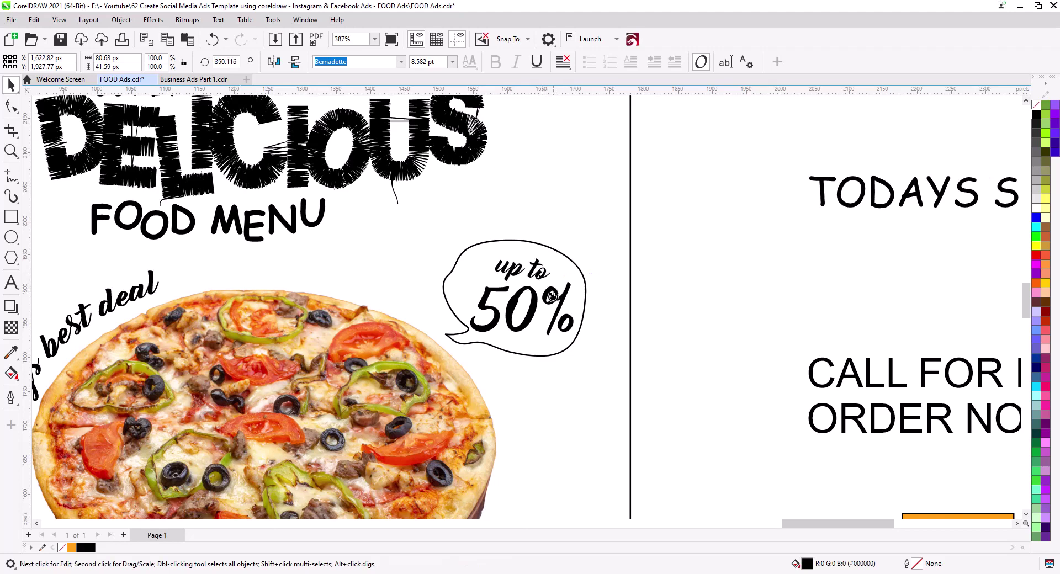
click(534, 314)
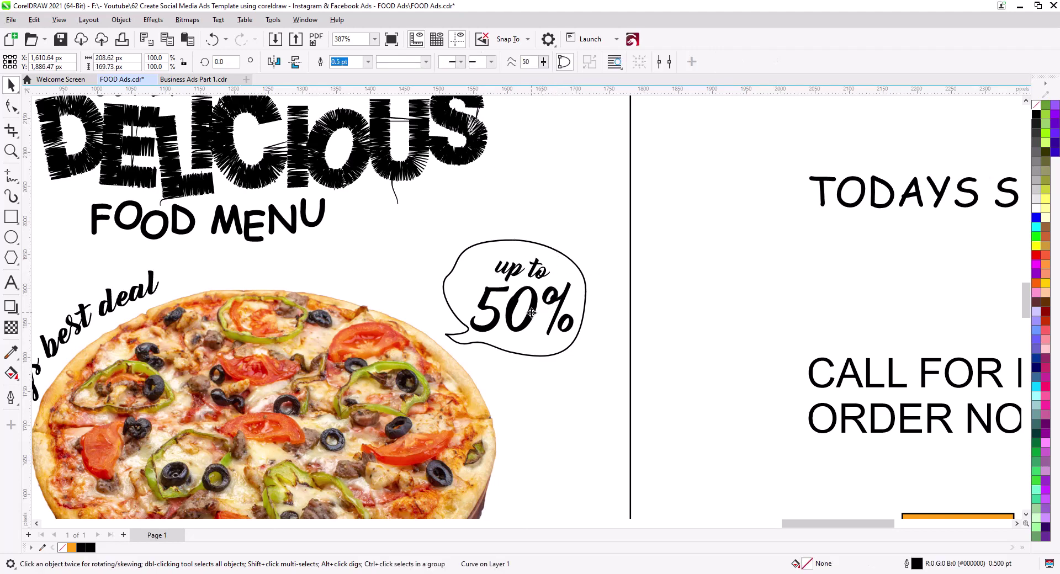
click(534, 313)
click(528, 326)
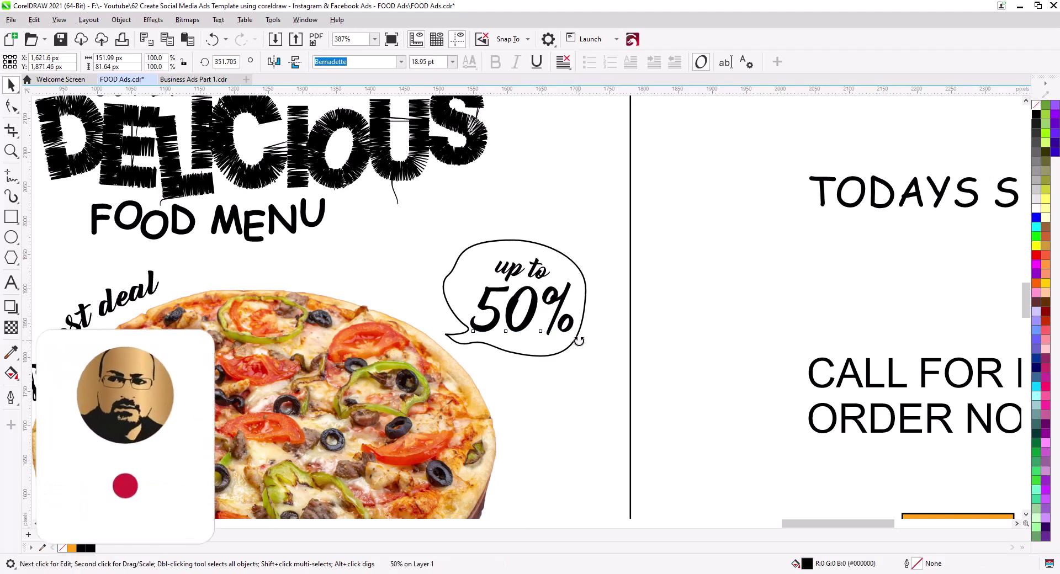
drag(578, 341, 566, 358)
drag(538, 310, 553, 287)
click(542, 279)
click(541, 279)
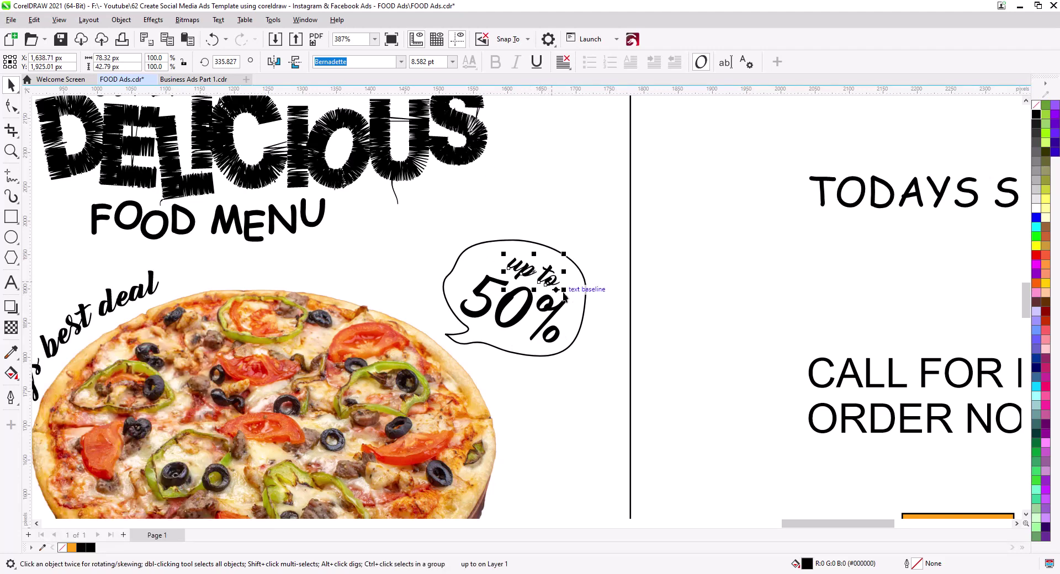
click(660, 331)
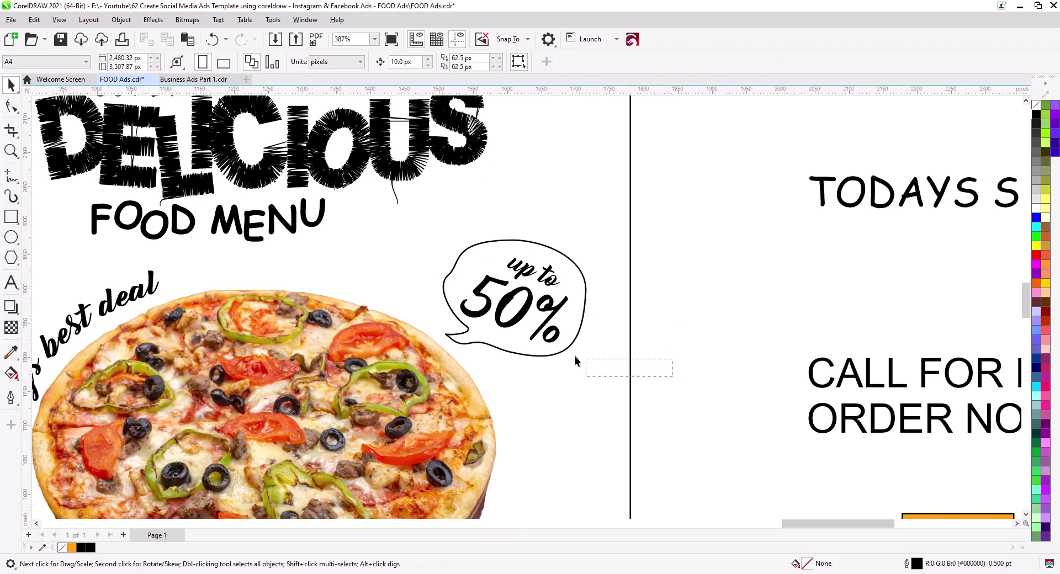
Rotate the speech bubble and both text lines together by 27.522° counterclockwise so the tail points down toward the pizza
drag(412, 211, 412, 211)
click(525, 313)
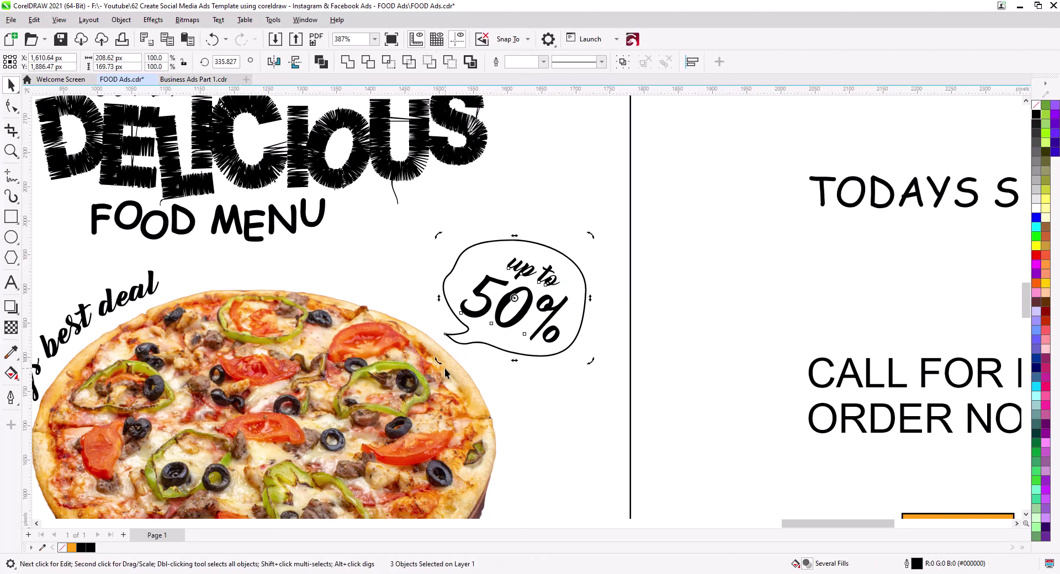
drag(442, 361, 479, 382)
click(587, 340)
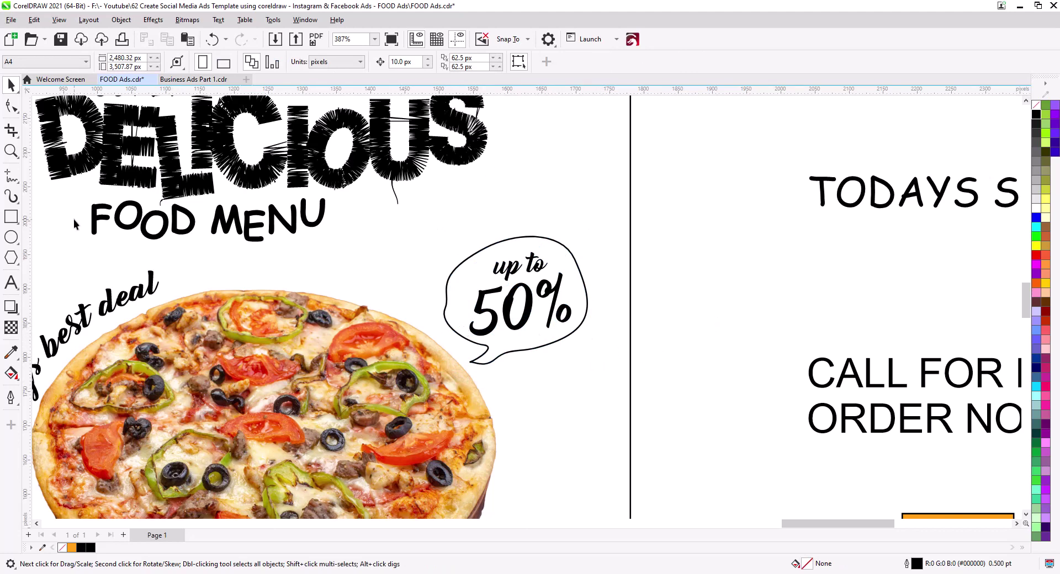
Draw a second open freehand curve about 203 by 155 px along the bubble's upper and right edges for a sketchy look
click(11, 176)
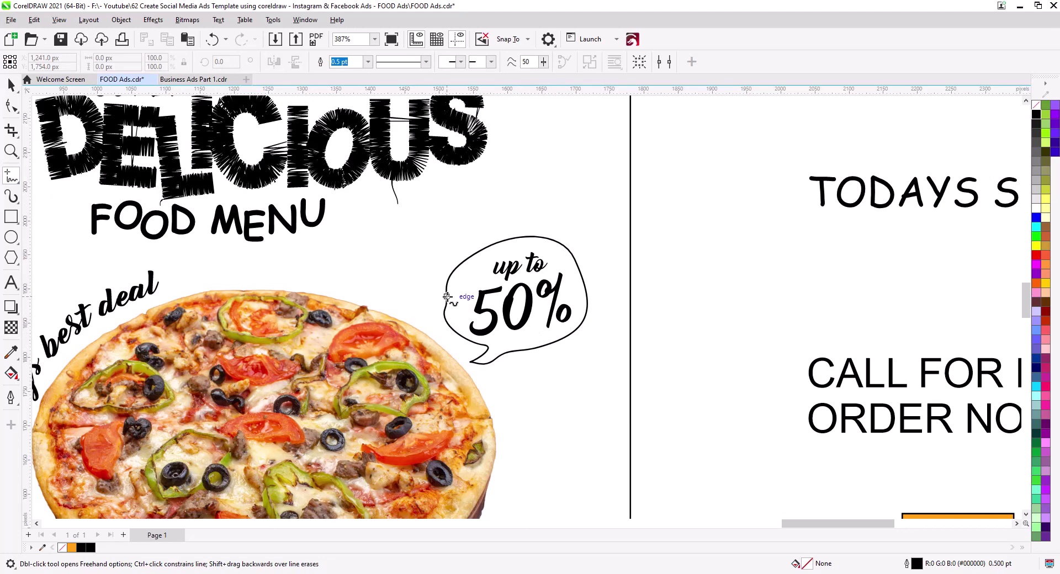
mouse_move(448, 299)
mouse_down()
mouse_move(469, 265)
mouse_move(554, 231)
mouse_up()
mouse_move(581, 265)
mouse_down()
mouse_move(587, 309)
mouse_move(579, 330)
mouse_move(558, 337)
mouse_up()
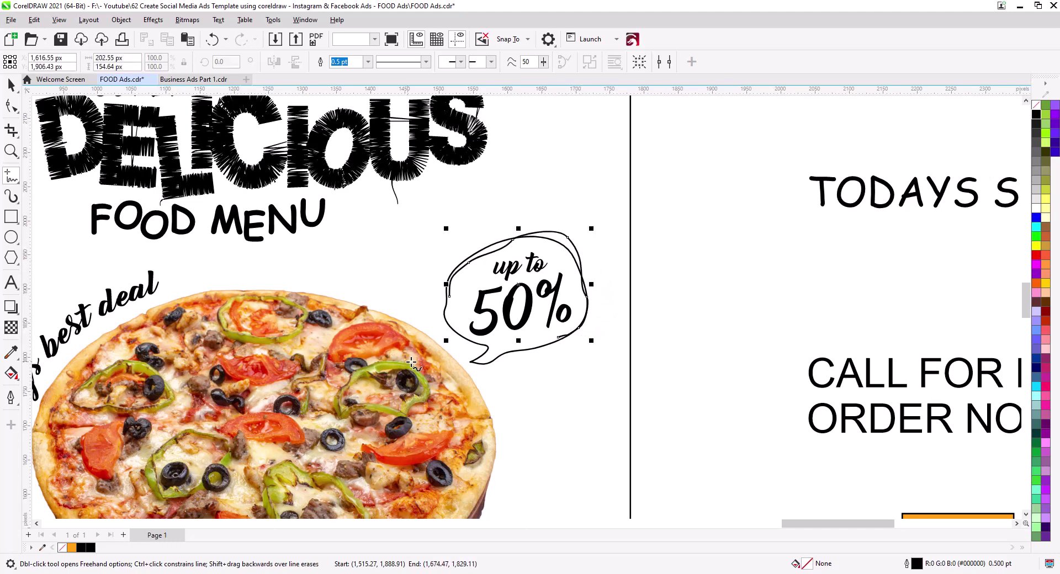
Reshape the second curve by moving its upper right nodes closer to the speech bubble's edge
click(12, 106)
drag(573, 253, 569, 243)
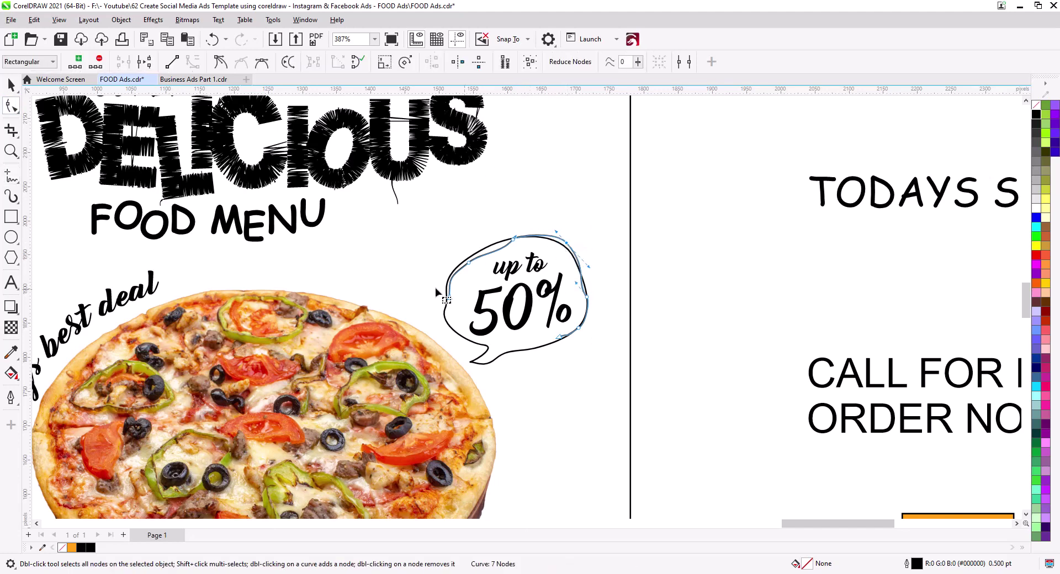
click(11, 86)
click(697, 331)
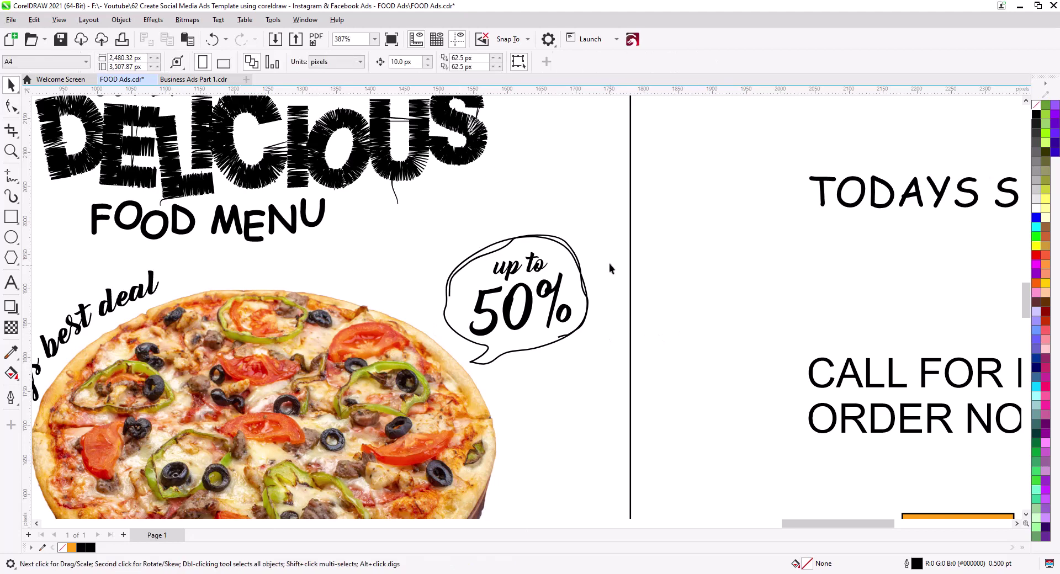
Set the outline width of the speech bubble and the second curve to 0.75 pt
click(574, 260)
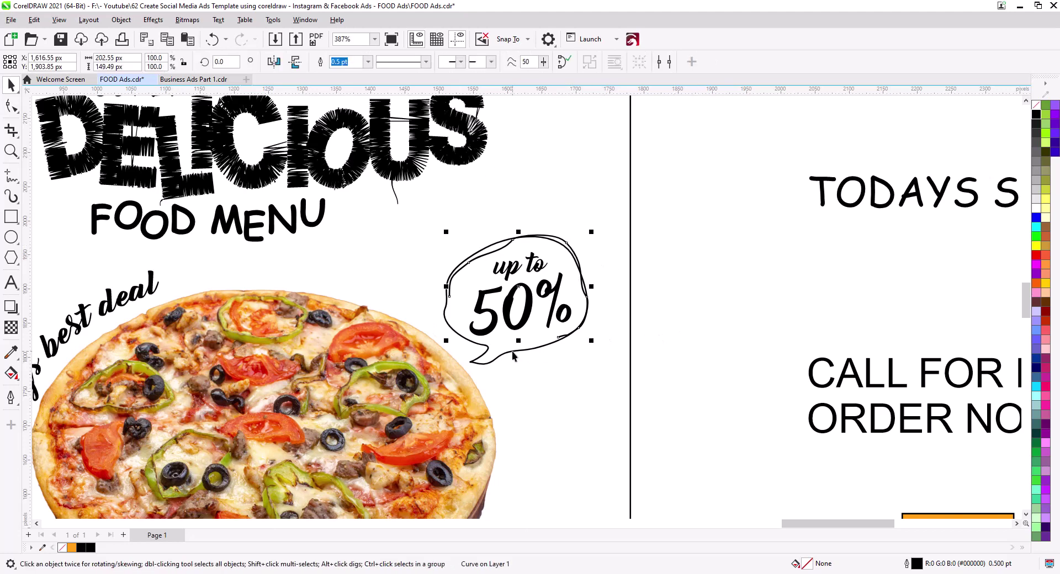
shift+click(499, 364)
click(543, 61)
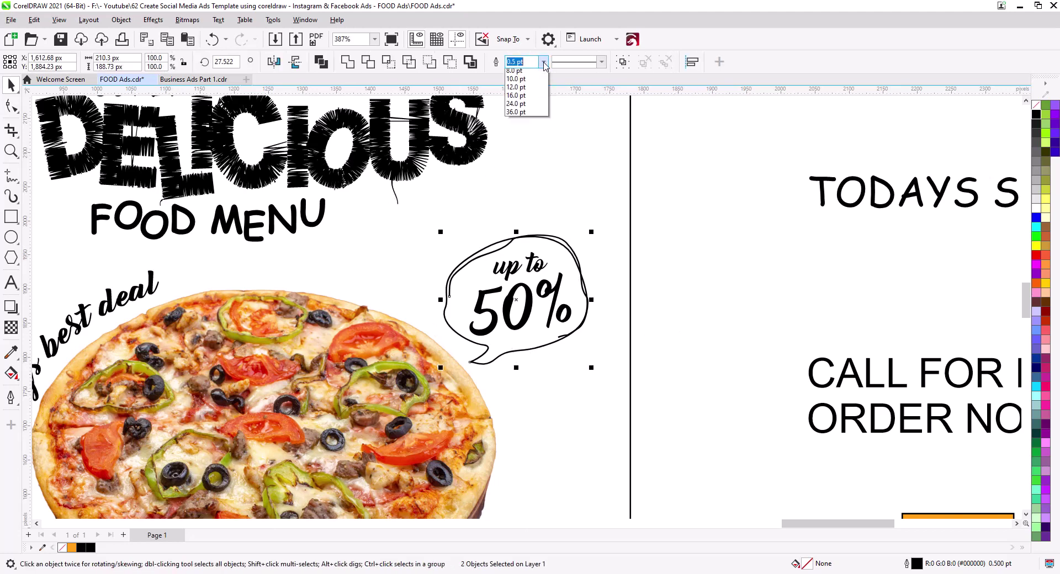
click(539, 104)
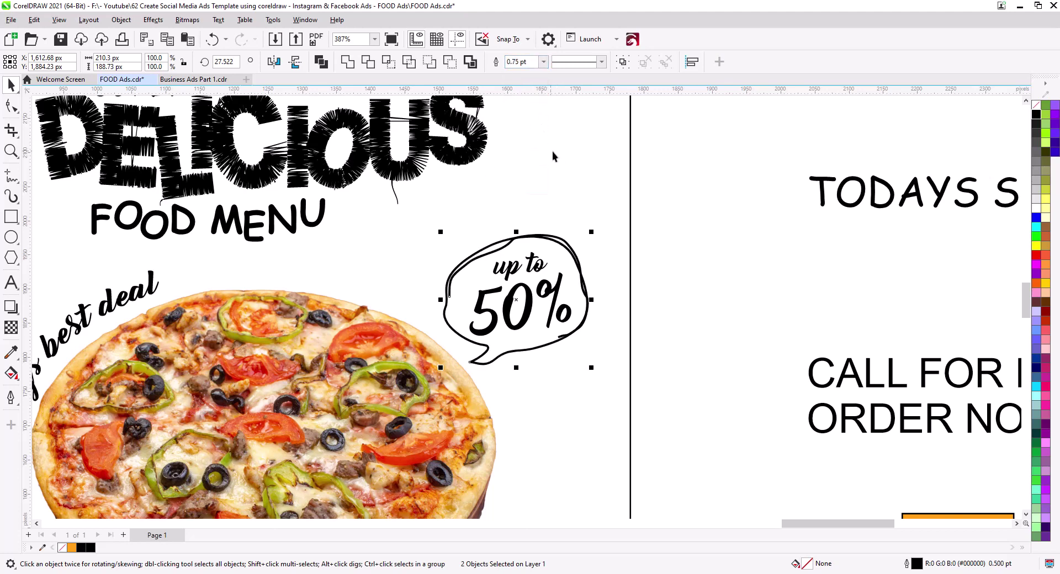
click(696, 240)
scroll(568, 312, down, 3)
drag(569, 335, 571, 266)
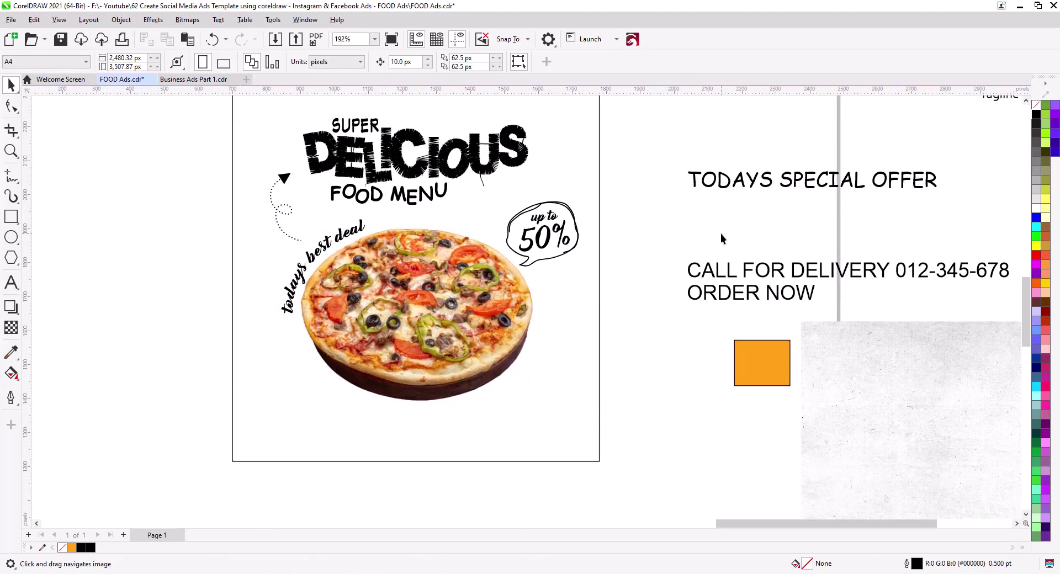
Bring the TODAYS SPECIAL OFFER text near the title, break it into two lines after TODAYS and center-align it
drag(734, 192, 550, 198)
scroll(582, 200, up, 3)
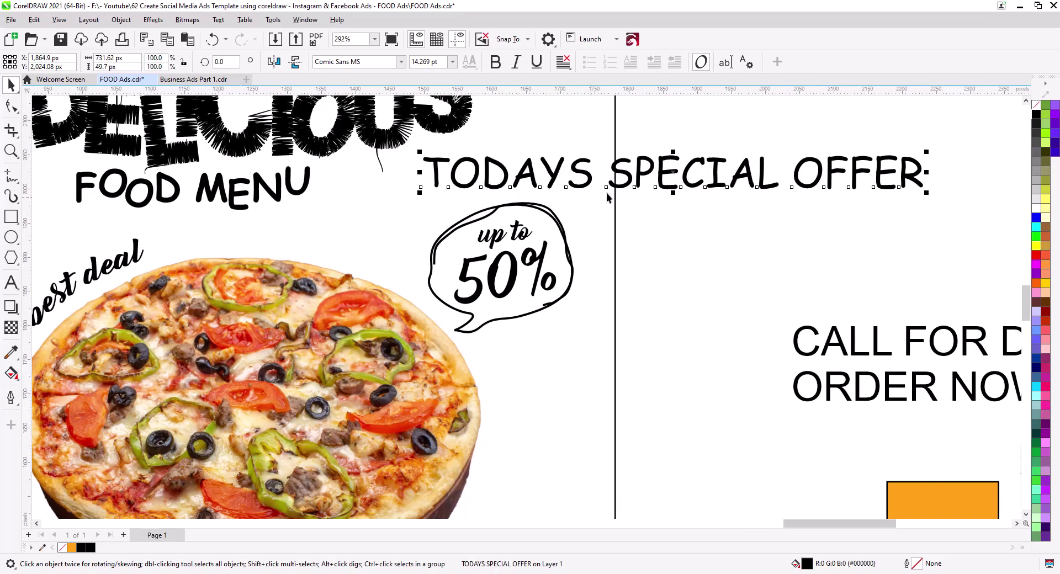
double_click(607, 183)
drag(611, 184, 595, 185)
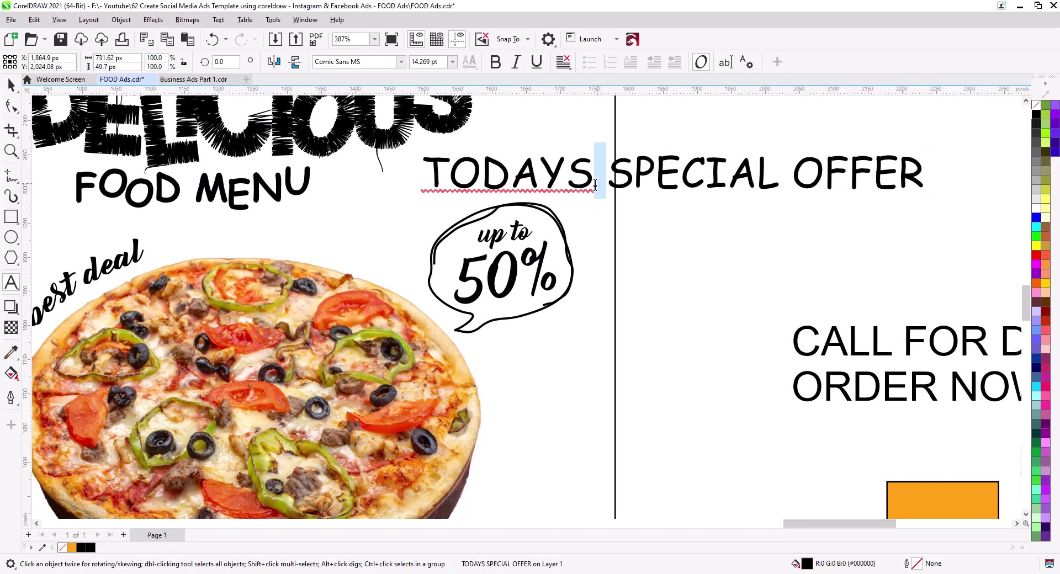
key(Return)
click(11, 85)
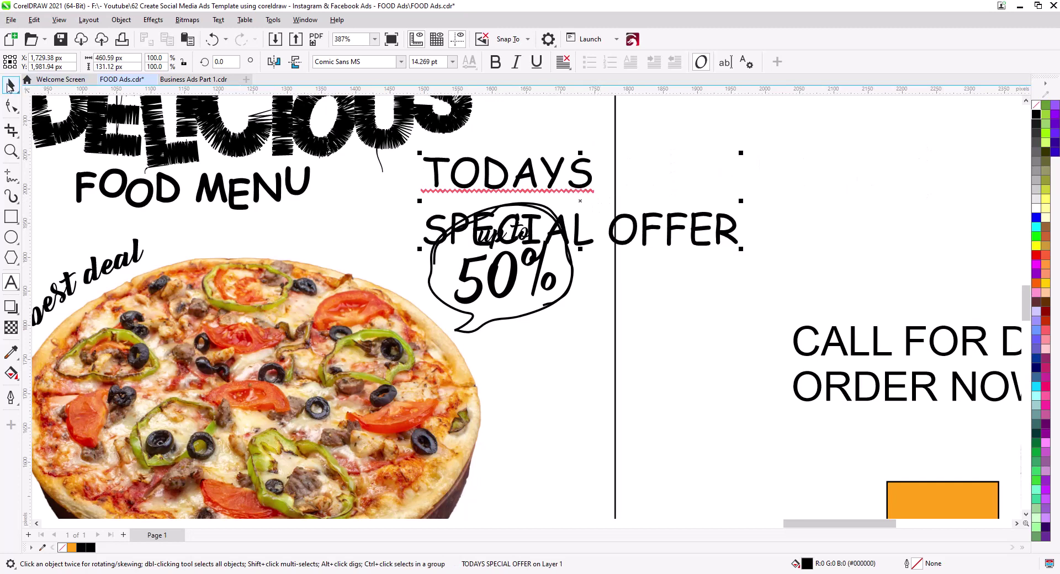
click(563, 61)
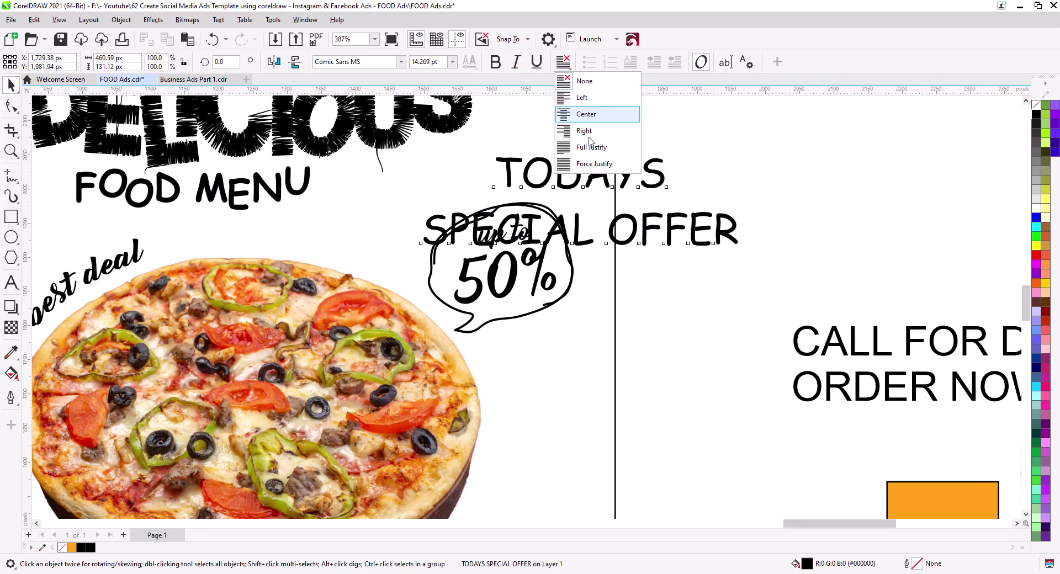
click(579, 111)
Scale the TODAYS SPECIAL OFFER text down to about 6 pt, make it bold and place it between FOOD MENU and the speech bubble
drag(740, 249, 649, 223)
drag(590, 199, 432, 174)
click(495, 62)
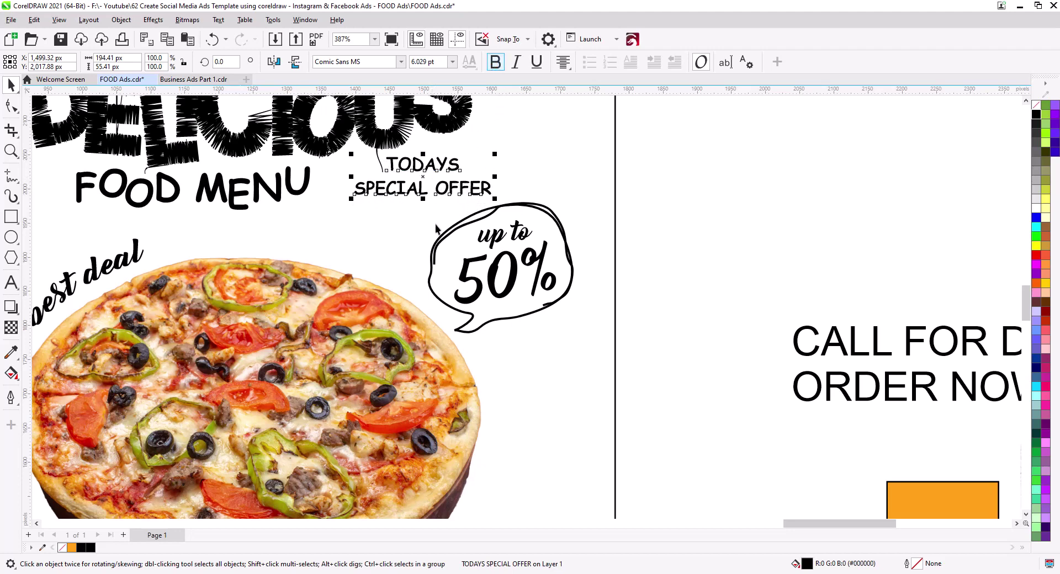
click(674, 225)
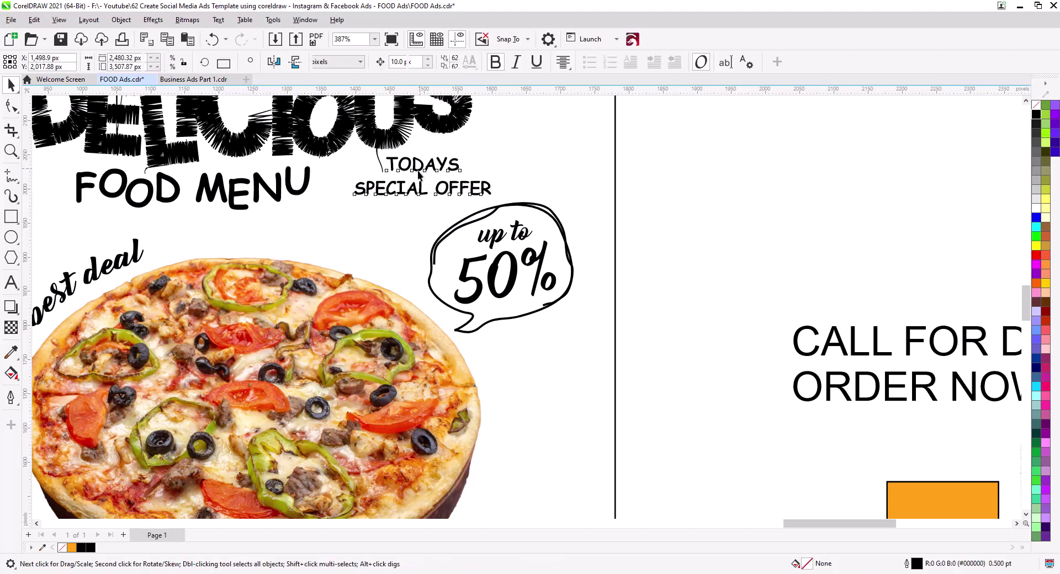
drag(418, 175, 416, 189)
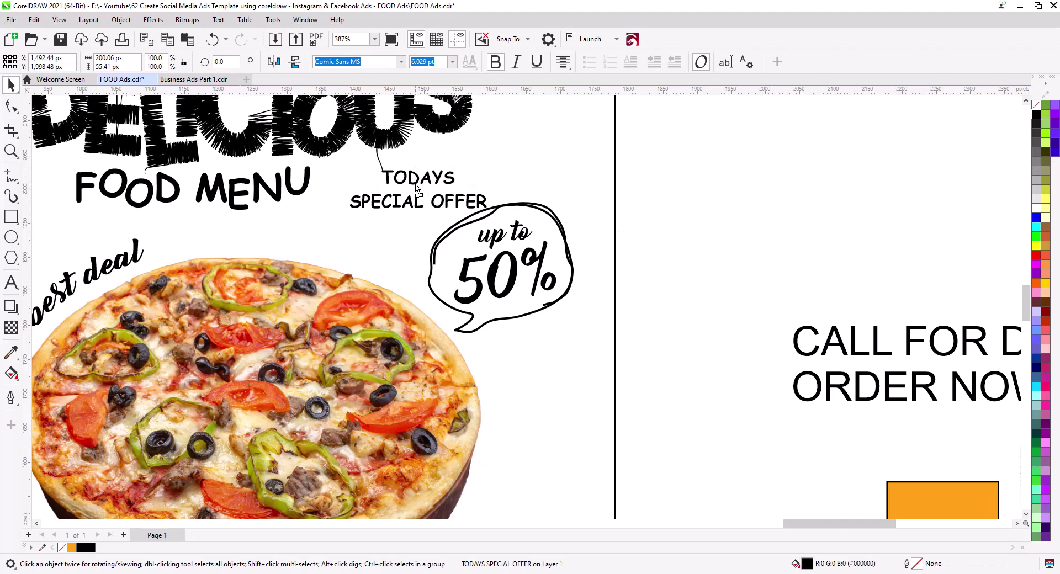
Move the speech bubble and its discount text slightly down and right, clear of the SPECIAL OFFER text
click(504, 278)
drag(512, 286, 526, 306)
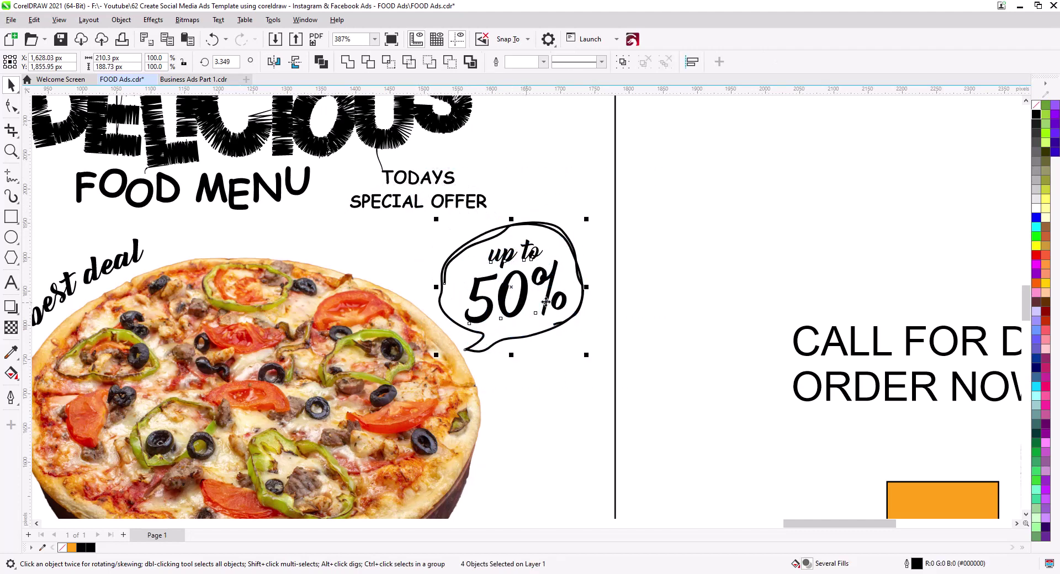
click(587, 269)
scroll(504, 177, down, 5)
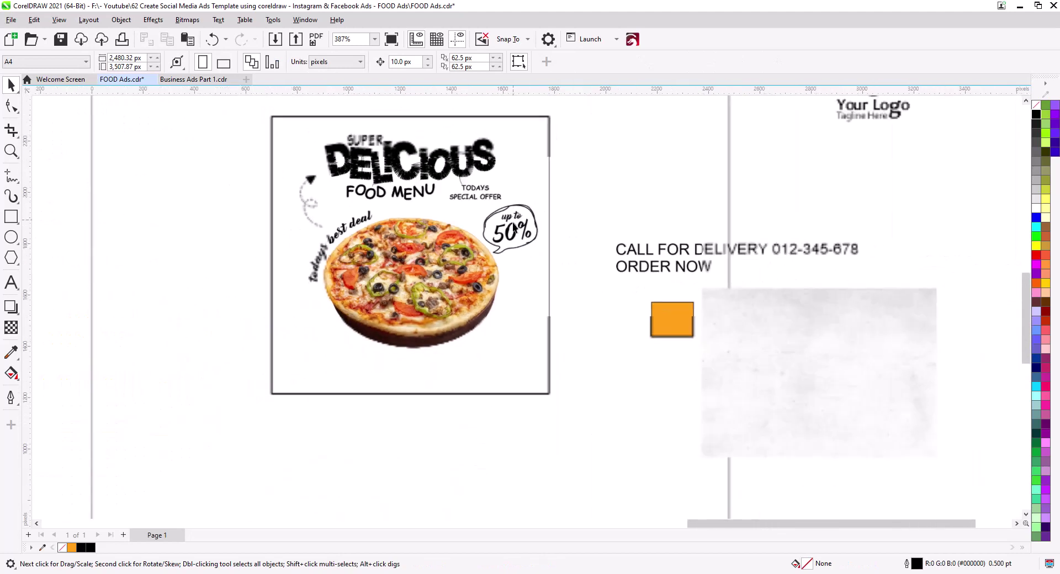
drag(528, 248, 531, 244)
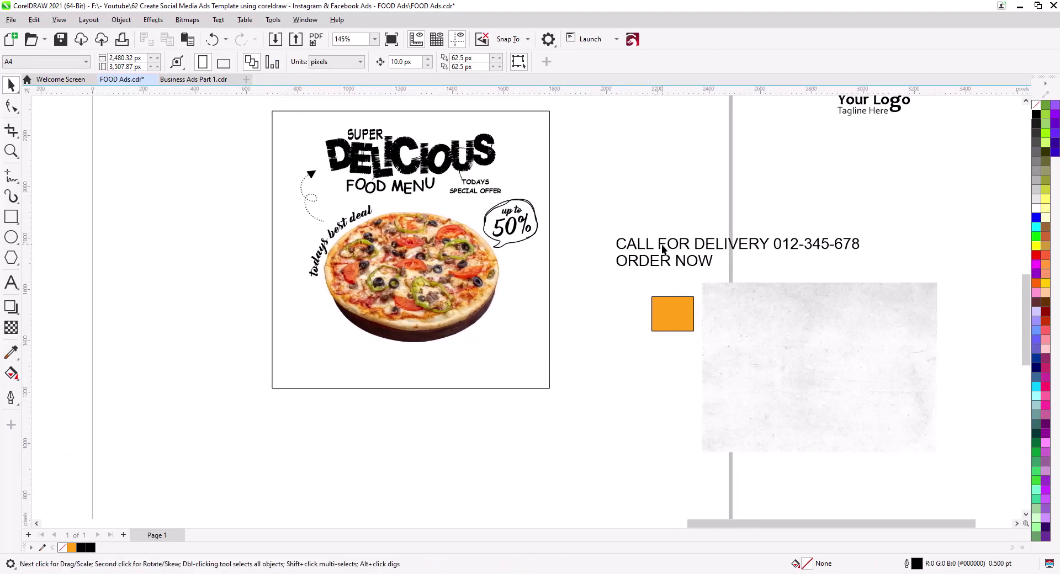
Move the CALL FOR DELIVERY text to the ad's lower right area and break the phone number onto a second line
drag(663, 248, 480, 374)
double_click(591, 371)
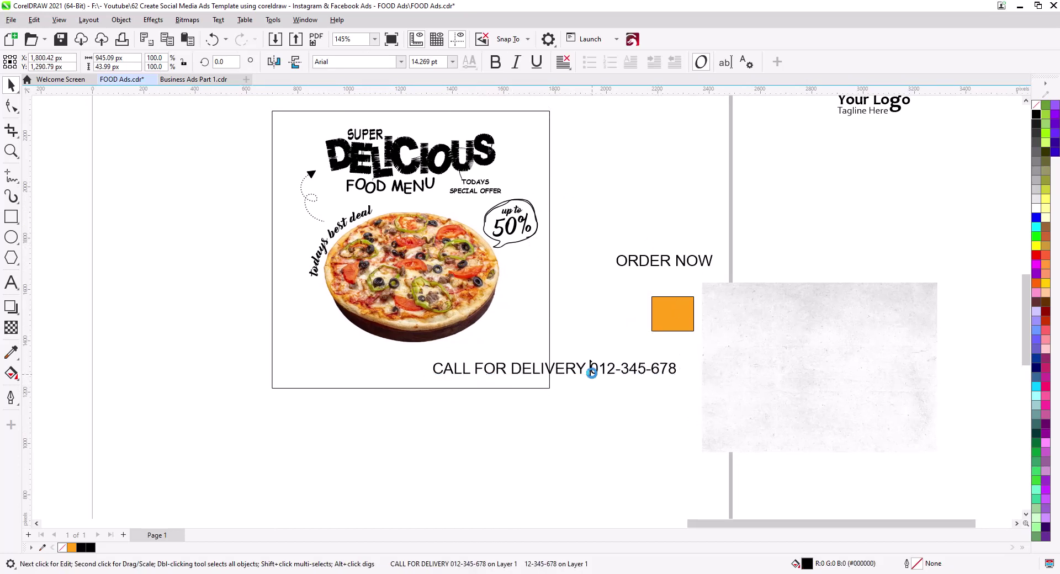
key(Return)
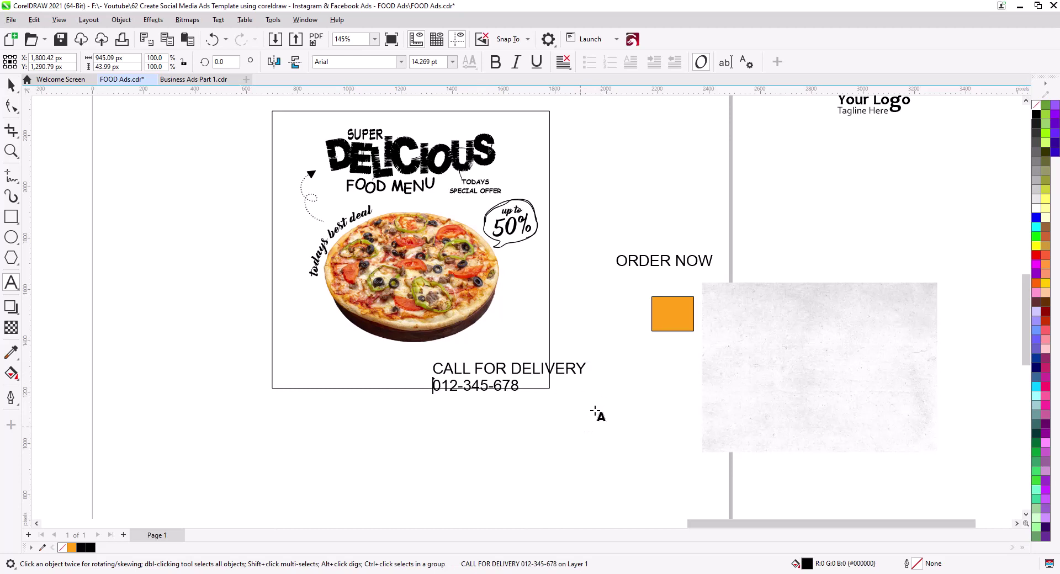
click(14, 84)
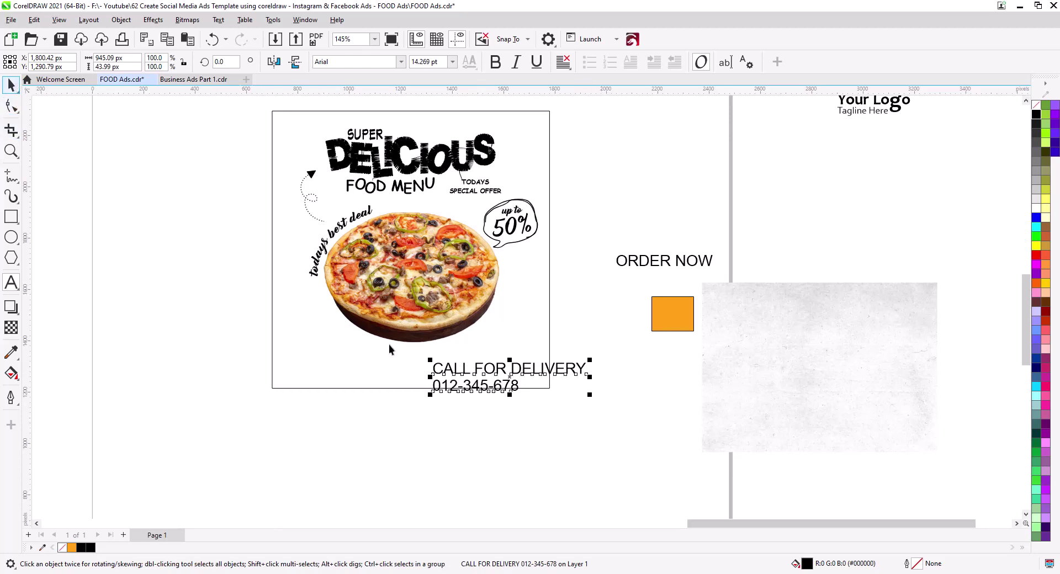
Scale the two-line delivery text down to fit inside the ad frame and break it apart into separate lines
scroll(495, 380, up, 1)
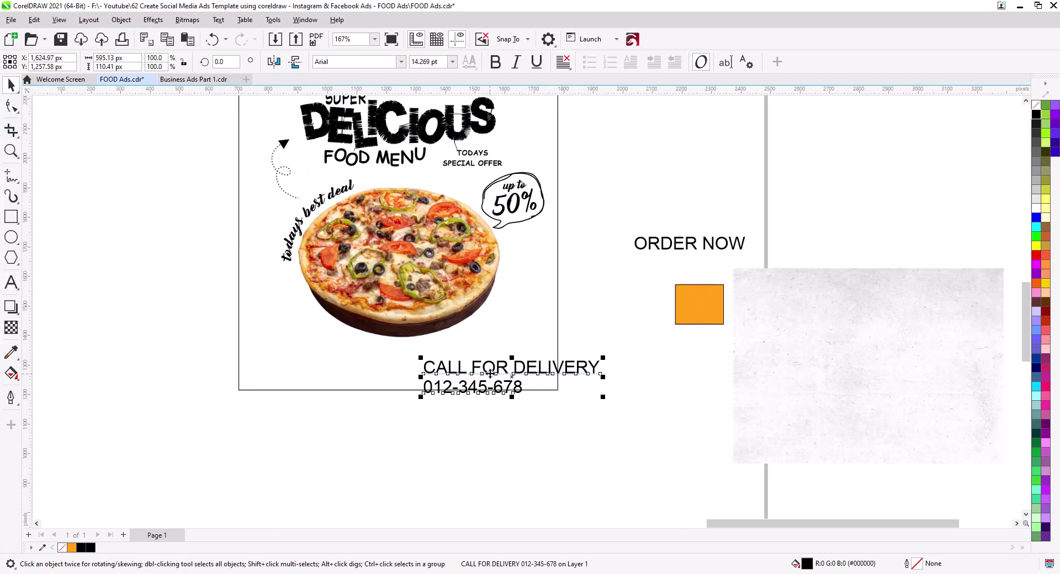
scroll(524, 378, up, 2)
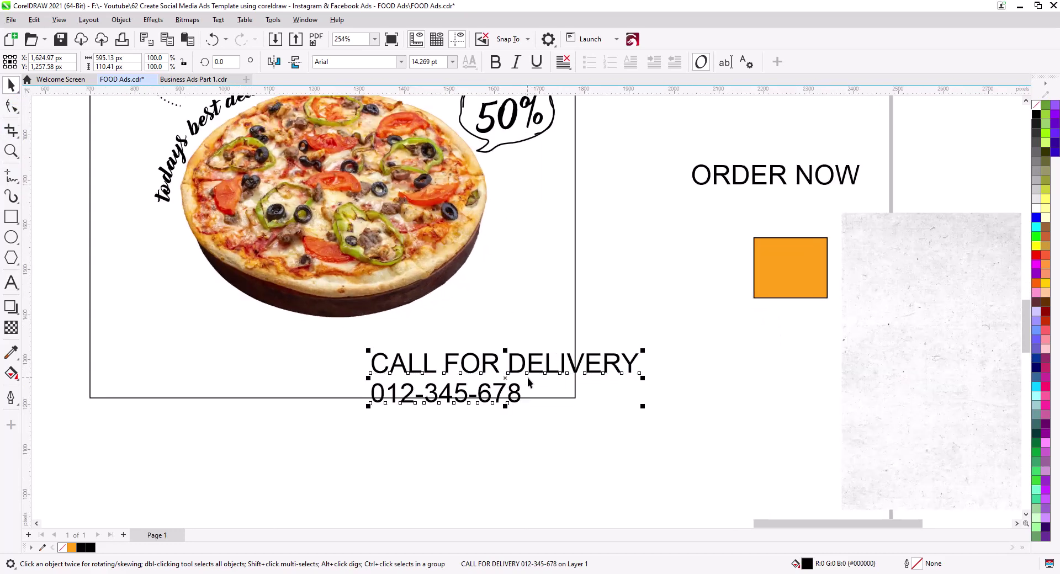
drag(649, 376, 565, 366)
key(ctrl+k)
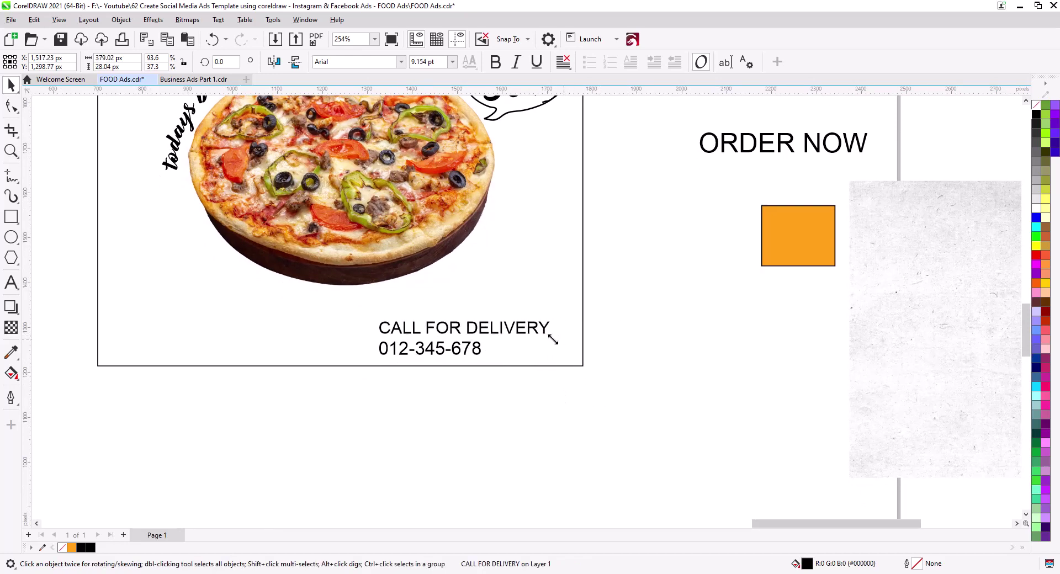
Make the phone number bold, enlarge it and widen its letter spacing to match the width of the CALL FOR DELIVERY line
click(482, 354)
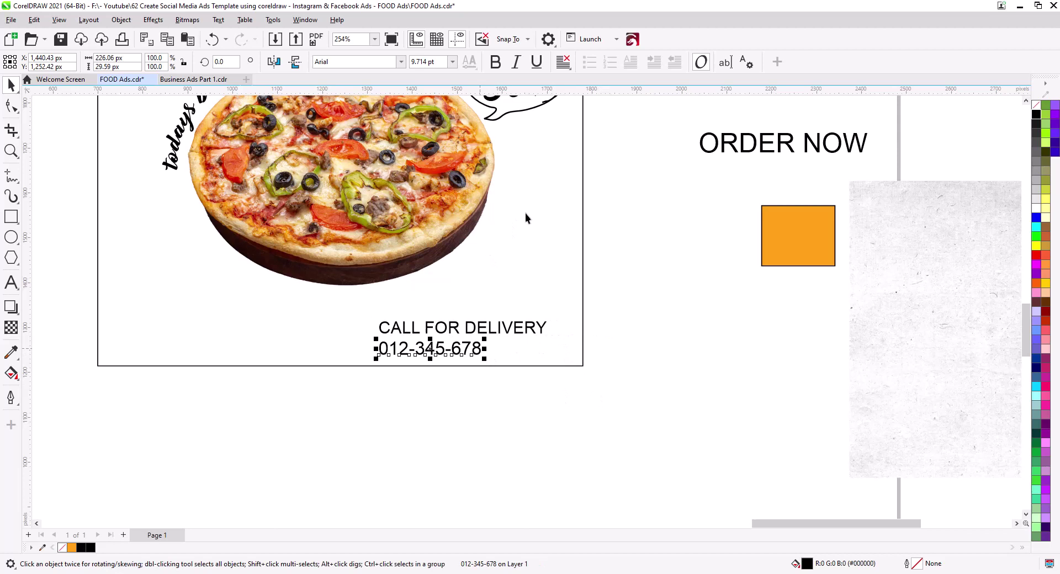
click(500, 63)
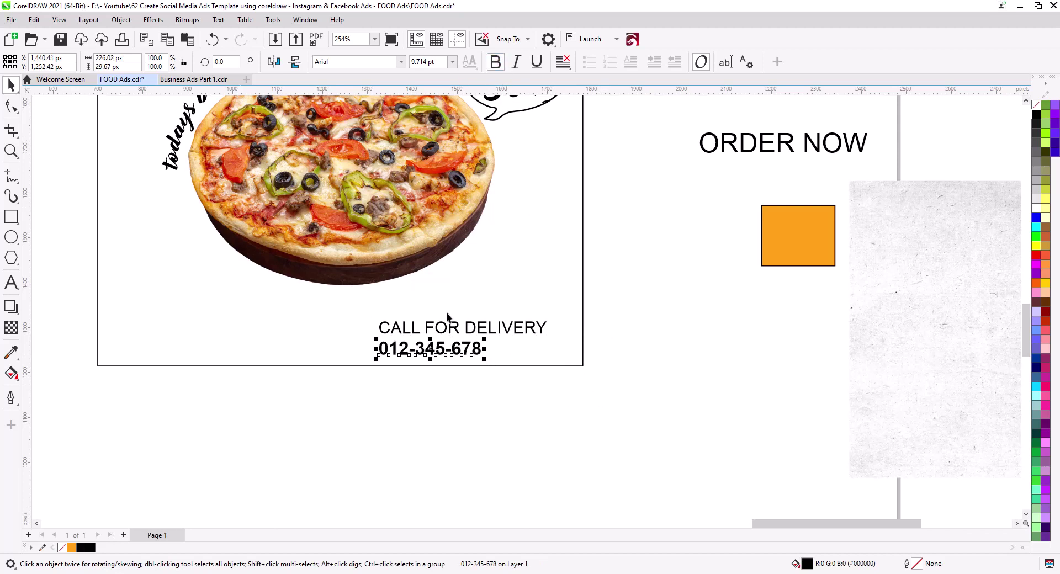
drag(484, 359, 550, 364)
click(11, 106)
click(11, 84)
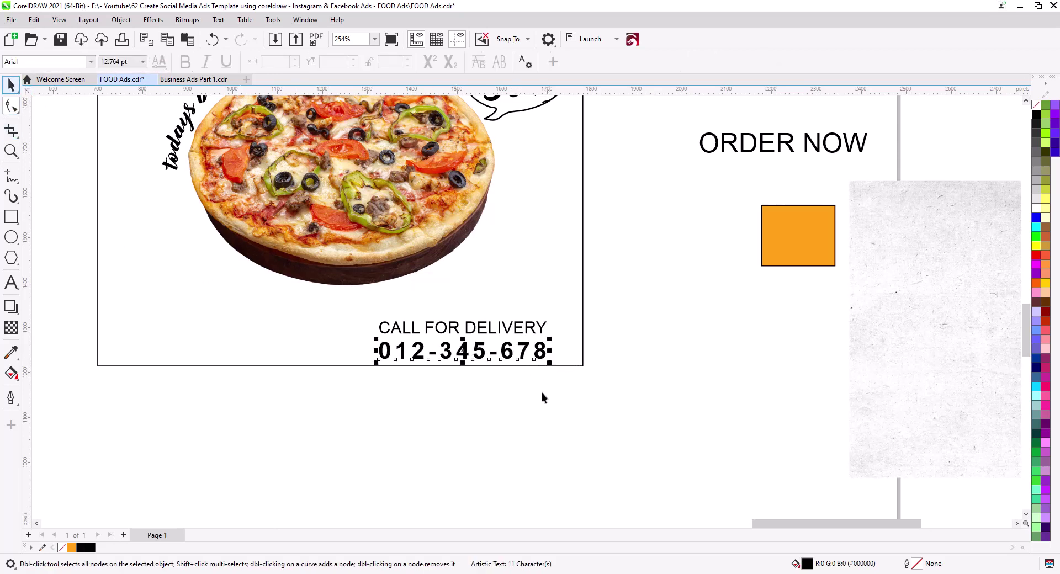
Move the CALL FOR DELIVERY line and the phone number together closer to the ad's right edge and slightly higher
drag(620, 434, 359, 302)
drag(398, 334, 422, 323)
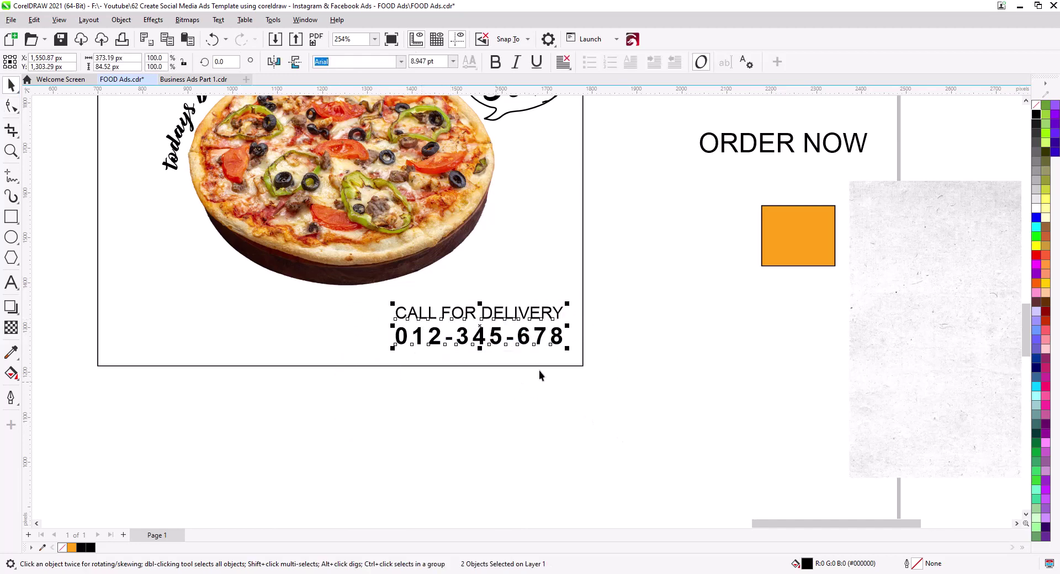
click(607, 373)
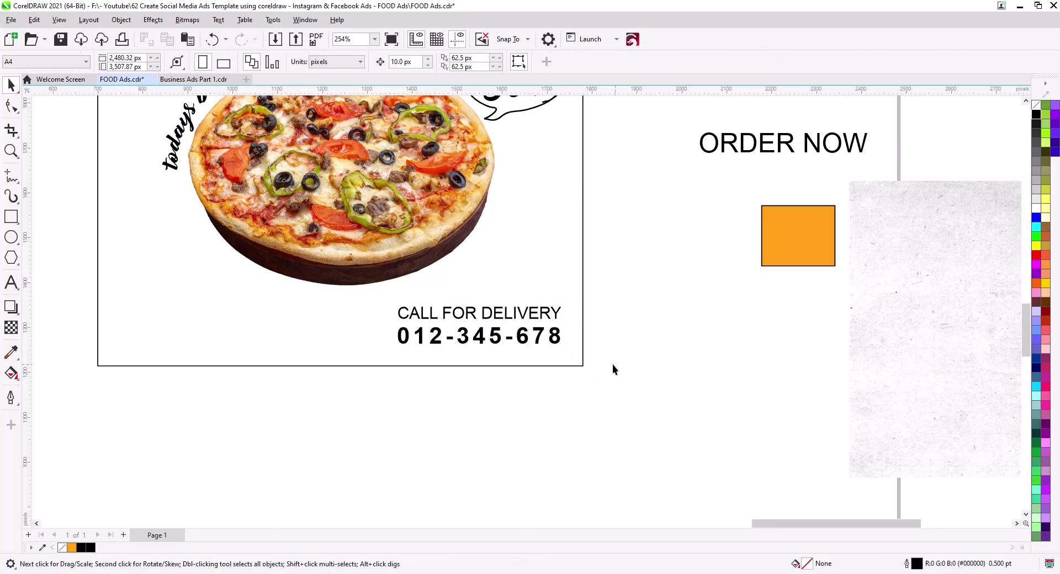
Place the ORDER NOW text in the ad's lower left corner, scaled down to about 9.8 pt and bold
drag(743, 151, 199, 332)
drag(325, 331, 207, 326)
click(489, 65)
Draw a rectangle about 295 by 63 px around ORDER NOW and fully round its corners to a 31.34 px radius
click(11, 216)
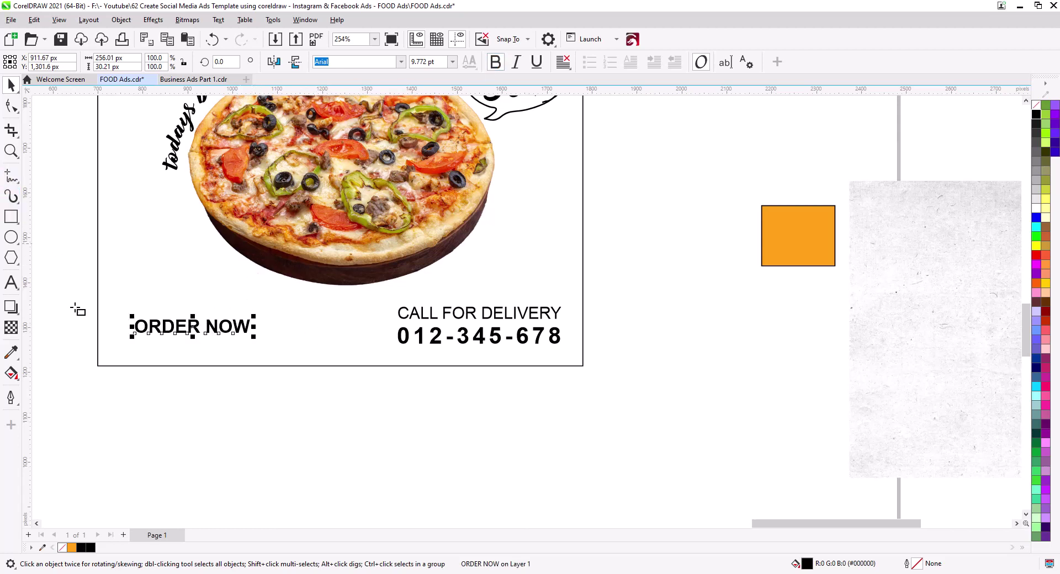
drag(127, 315, 259, 343)
click(11, 105)
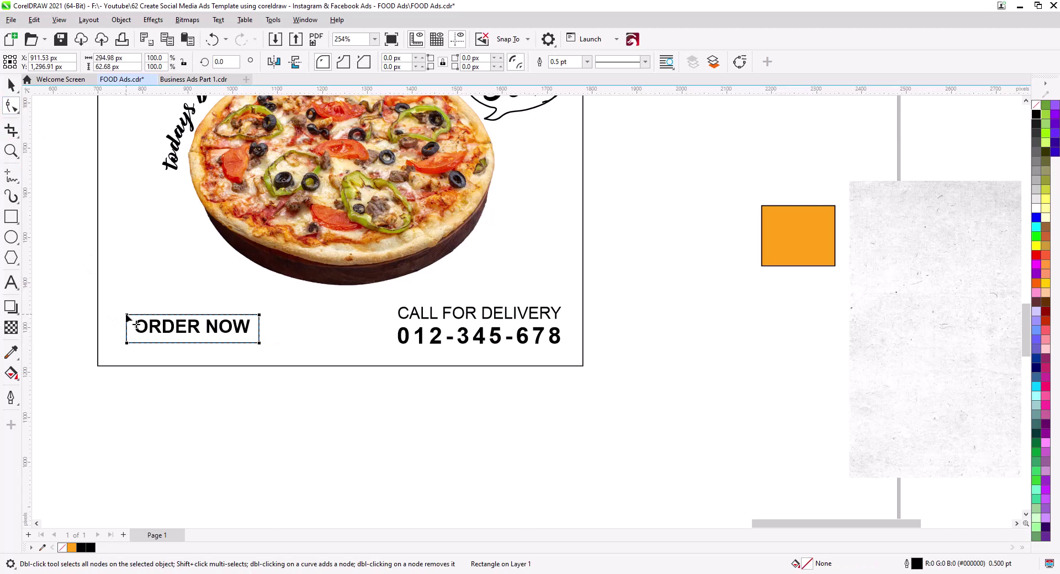
drag(128, 317, 128, 334)
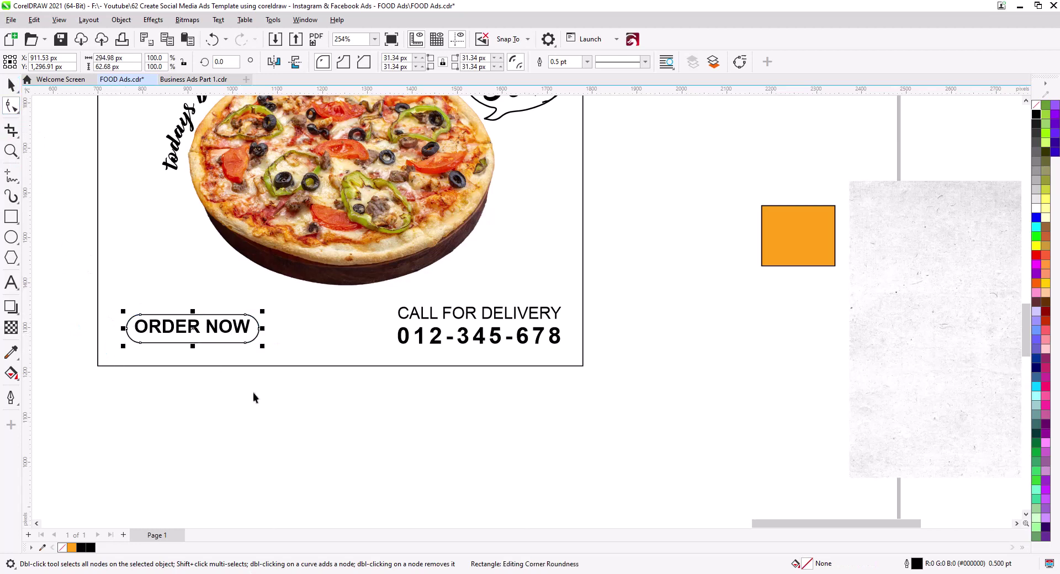
Align the rounded rectangle's center with the ORDER NOW text horizontally and vertically
key(space)
drag(253, 392, 106, 302)
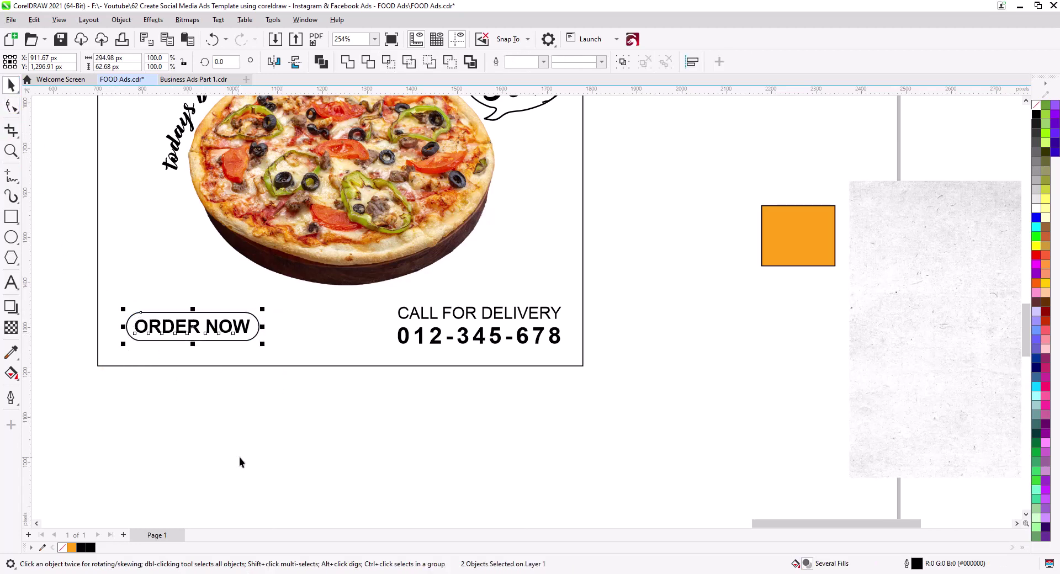
click(249, 422)
click(245, 340)
click(251, 339)
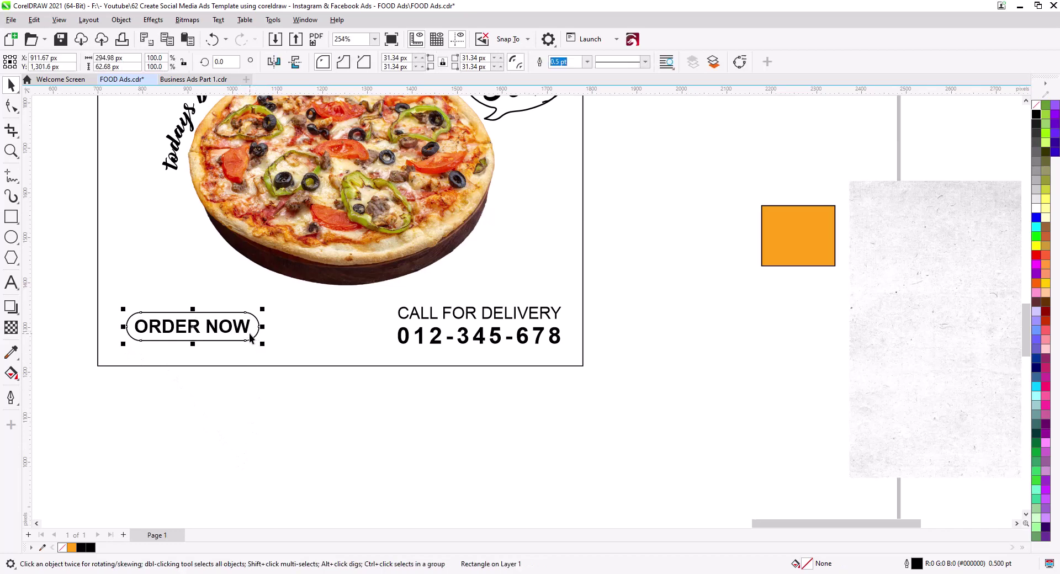
click(246, 334)
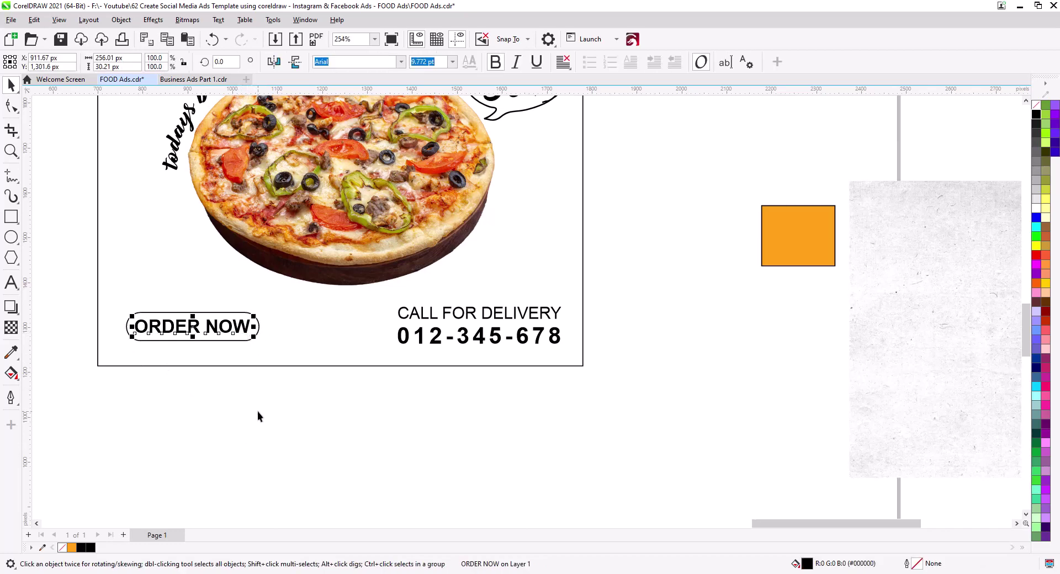
click(383, 425)
Place the logo with its tagline in the ad's upper left corner at about 184 by 129 px and save the document
scroll(391, 428, down, 3)
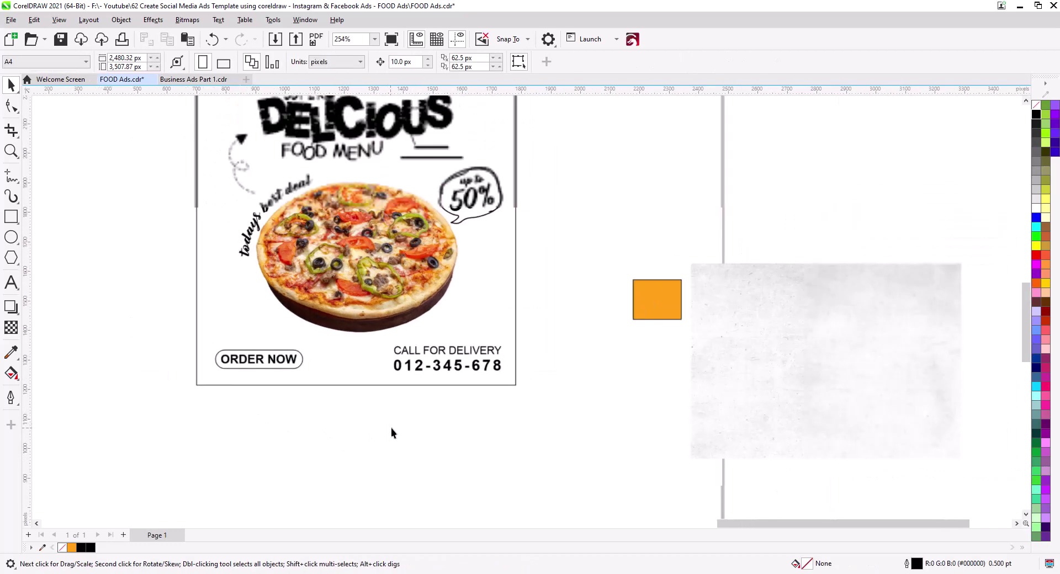
drag(431, 428, 472, 446)
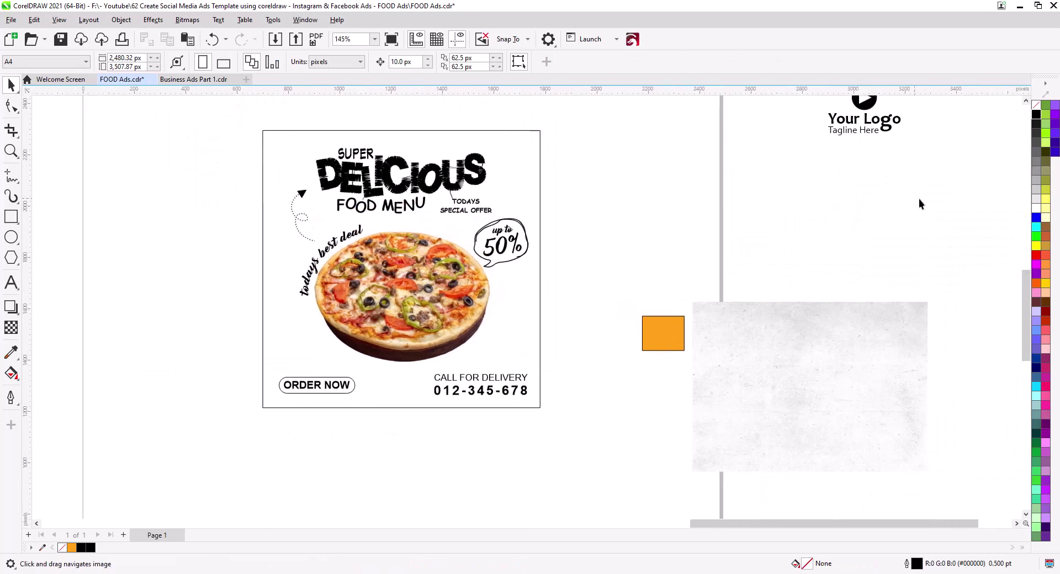
drag(827, 114, 156, 124)
mouse_move(232, 165)
mouse_down()
mouse_move(216, 164)
mouse_move(221, 179)
mouse_up()
drag(195, 135, 293, 169)
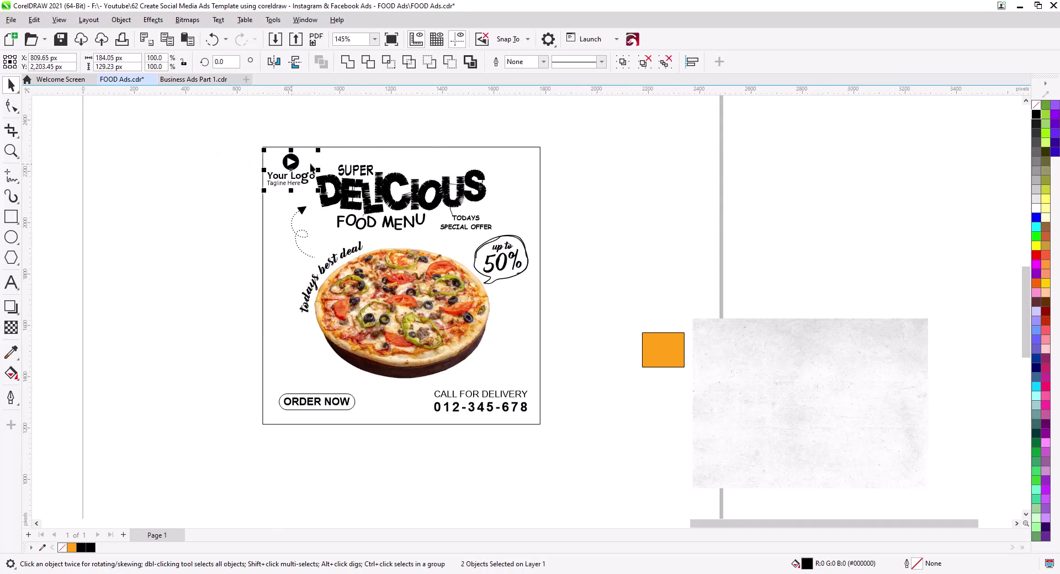
scroll(311, 167, up, 3)
key(ctrl+s)
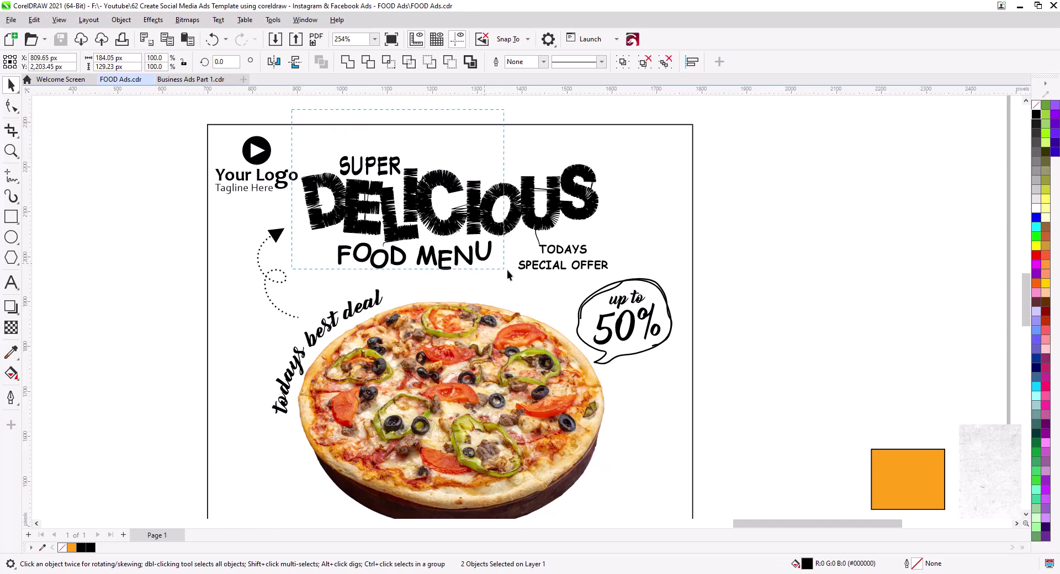
Scale the SUPER DELICIOUS FOOD MENU title group down to about 93% around its center and nudge it slightly upward
drag(598, 296, 616, 301)
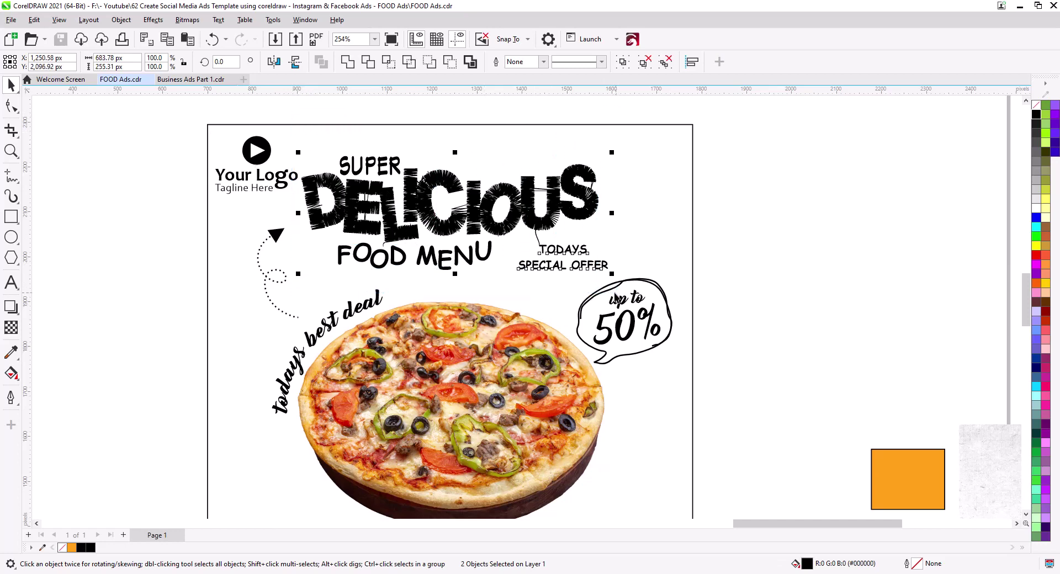
click(574, 271)
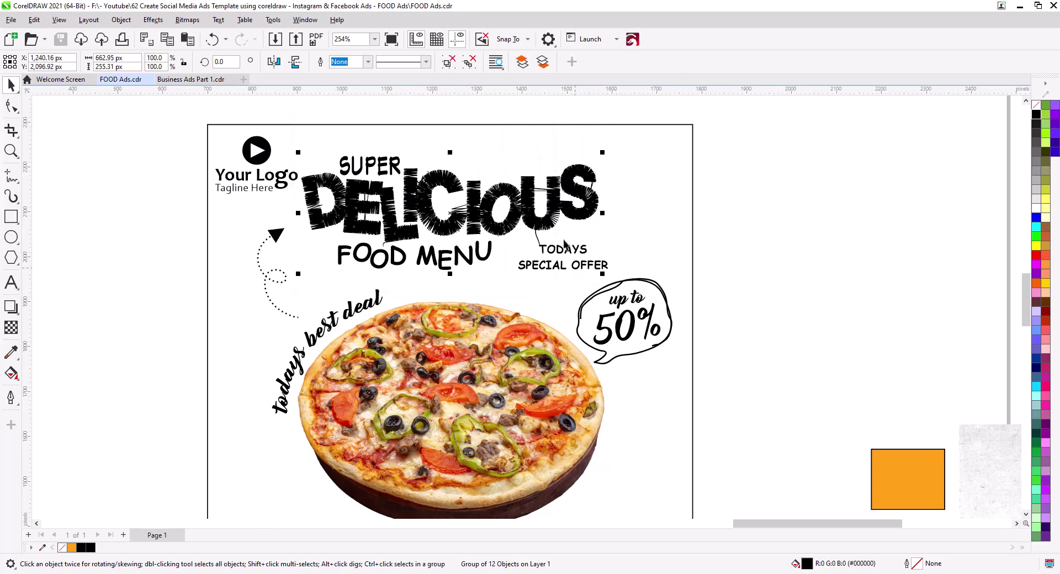
drag(602, 276, 591, 276)
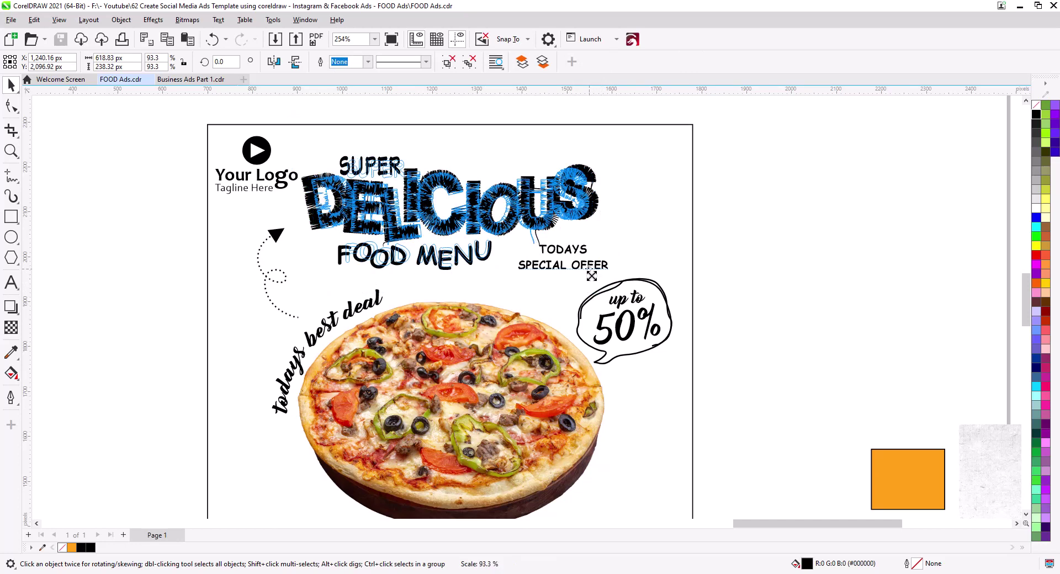
drag(505, 258, 505, 258)
drag(458, 223, 458, 227)
Scale the logo and tagline down to 92.7% within the ad's upper left corner
drag(174, 117, 313, 202)
drag(213, 132, 218, 136)
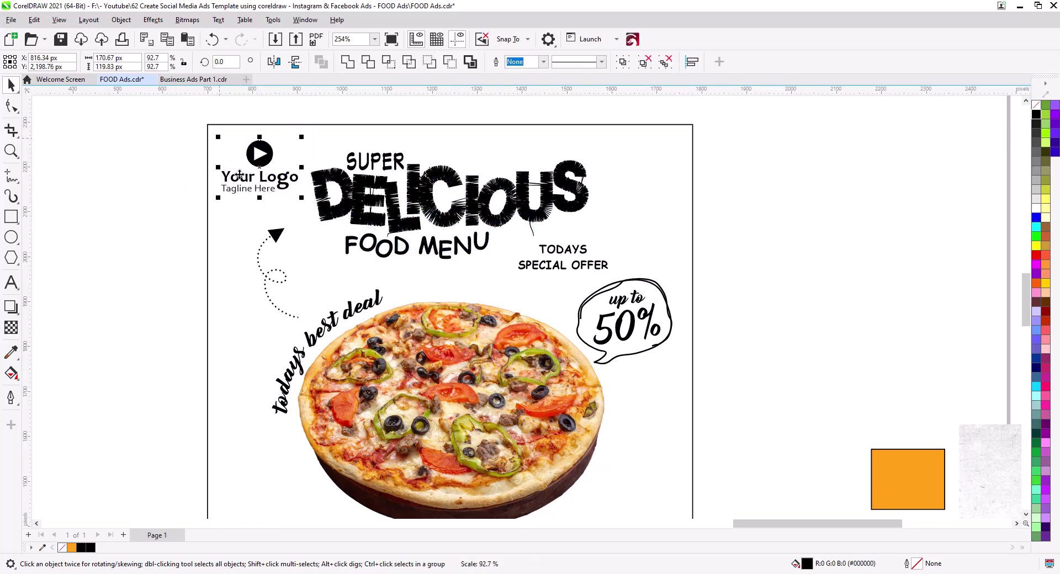
Nudge the logo with its tagline slightly down and right within the ad's upper left corner
drag(262, 166, 262, 174)
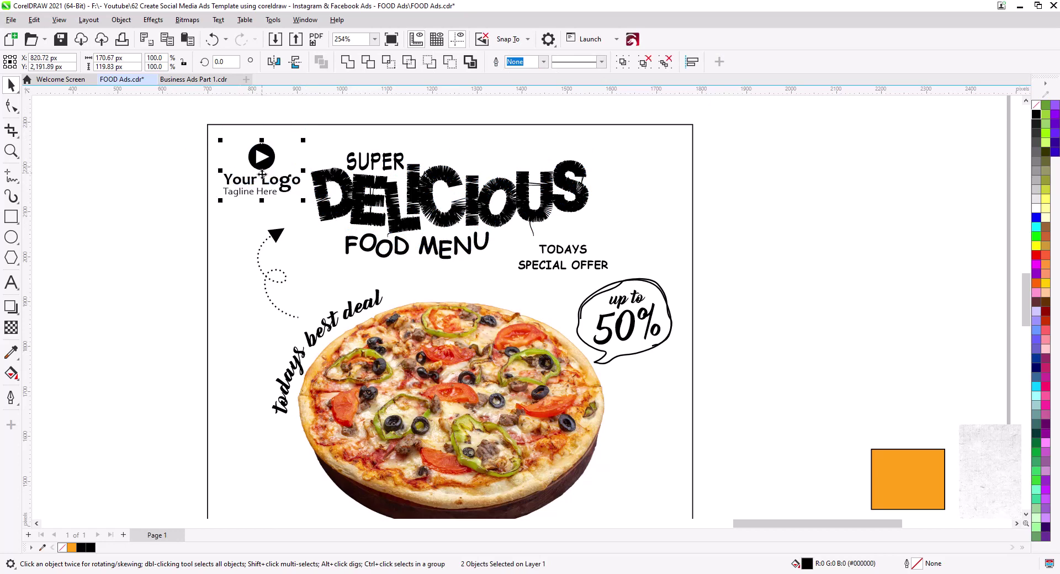
click(175, 209)
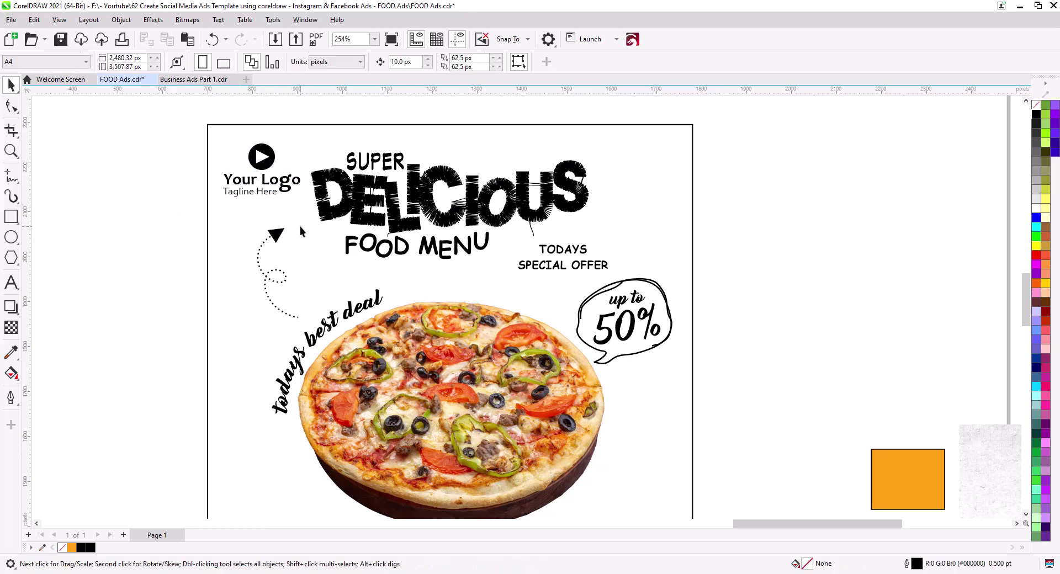
Copy the ad's 1080 by 1080 px square frame to the empty space left of the ad
scroll(300, 226, down, 2)
drag(456, 369, 485, 363)
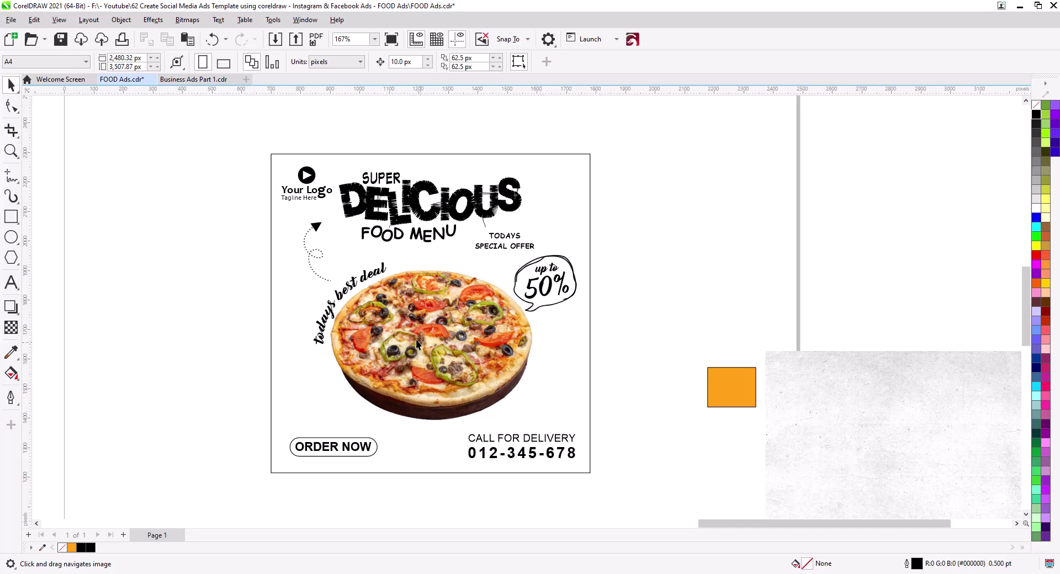
scroll(409, 353, down, 3)
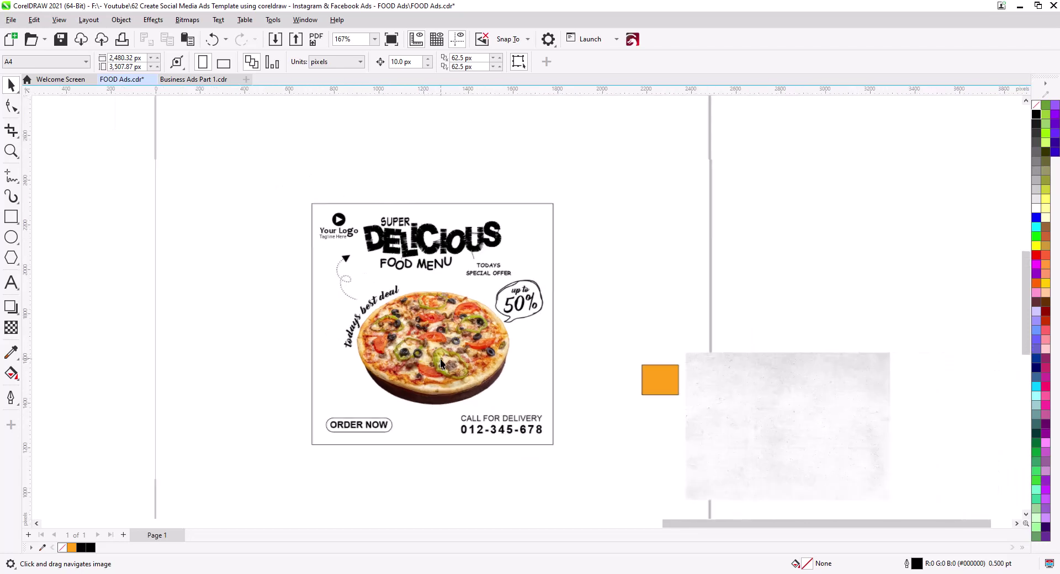
click(569, 245)
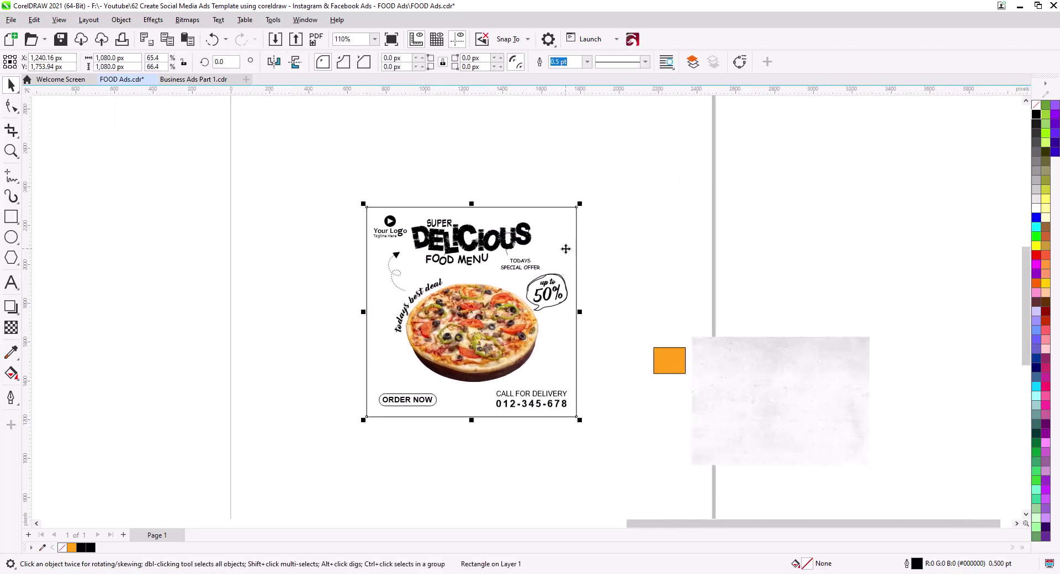
drag(565, 249, 324, 247)
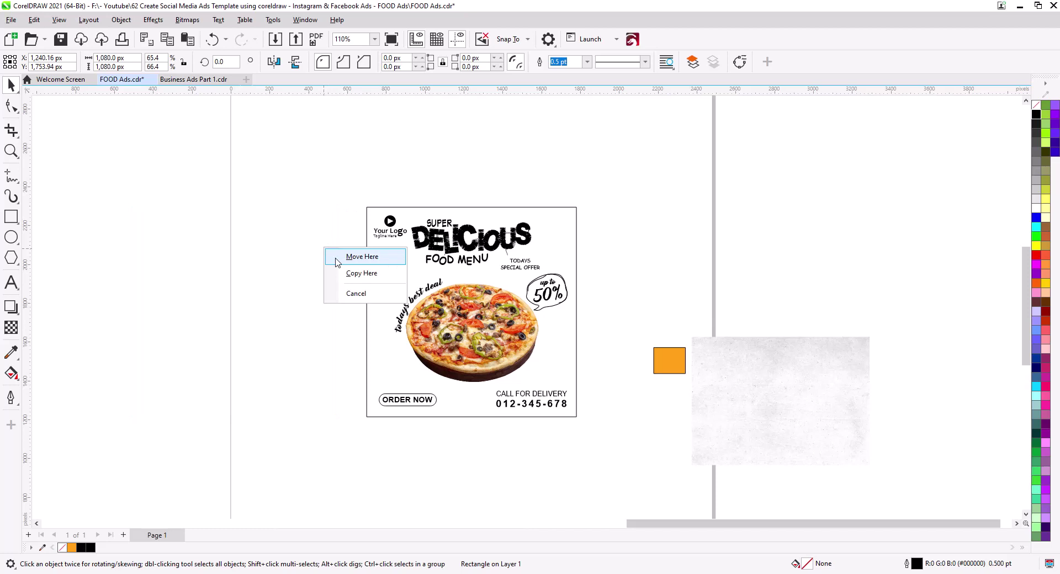
click(362, 273)
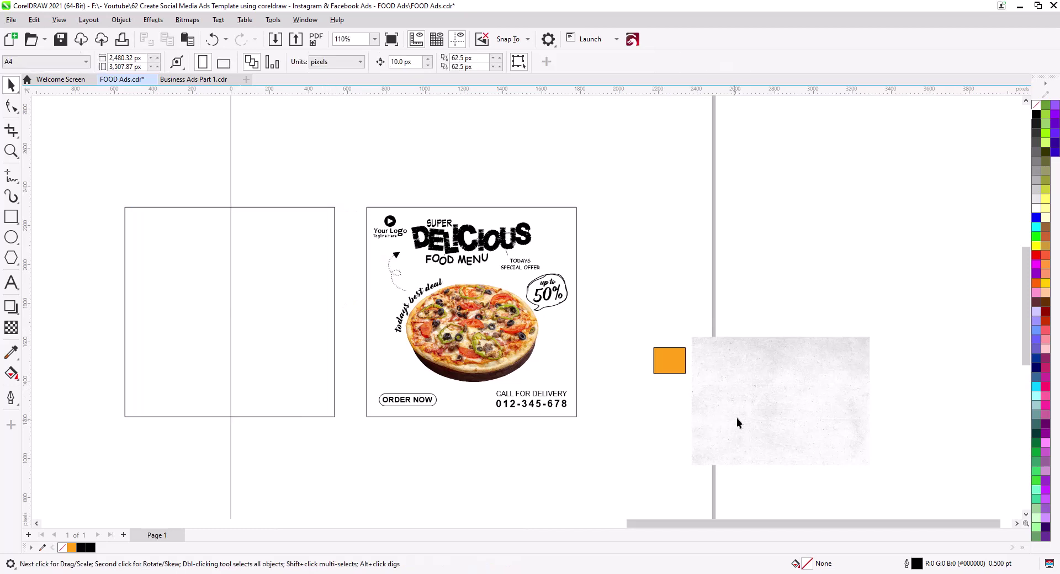
Move the light concrete texture over the copied square and enlarge it to about 1755 by 1267 px
click(760, 423)
drag(789, 436, 236, 305)
drag(305, 345, 470, 495)
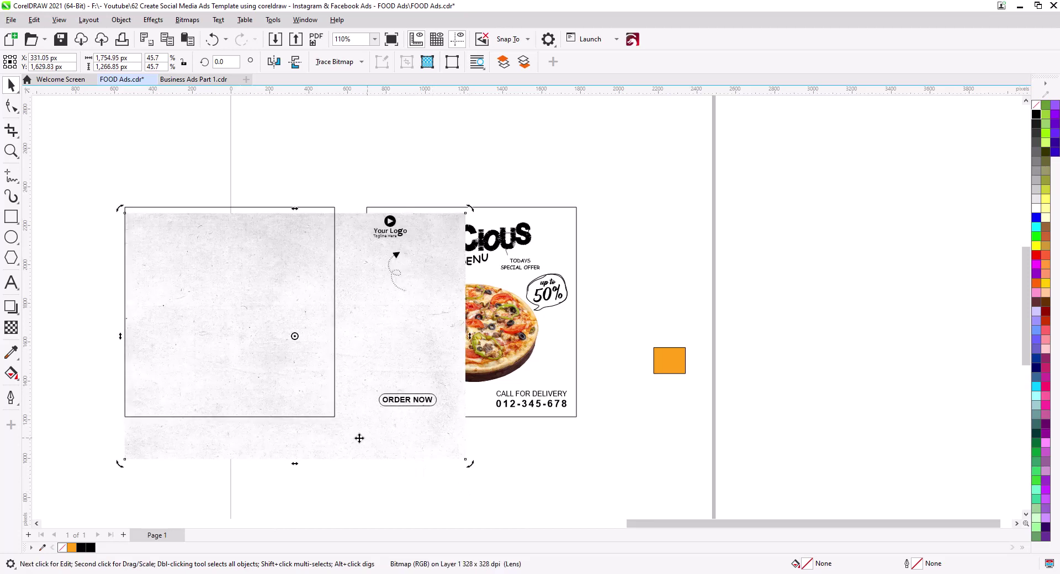
Place a duplicate of the enlarged concrete texture outside the page, to the right of the orange swatch
drag(368, 437, 857, 389)
click(880, 414)
drag(707, 342, 817, 386)
click(613, 445)
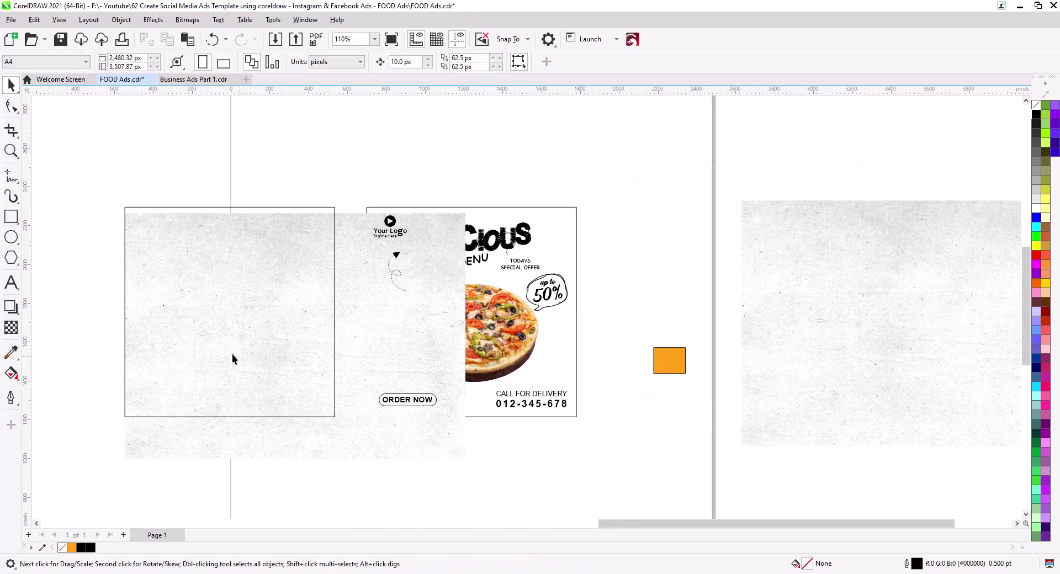
PowerClip the concrete texture covering the copied square inside that square frame
click(360, 439)
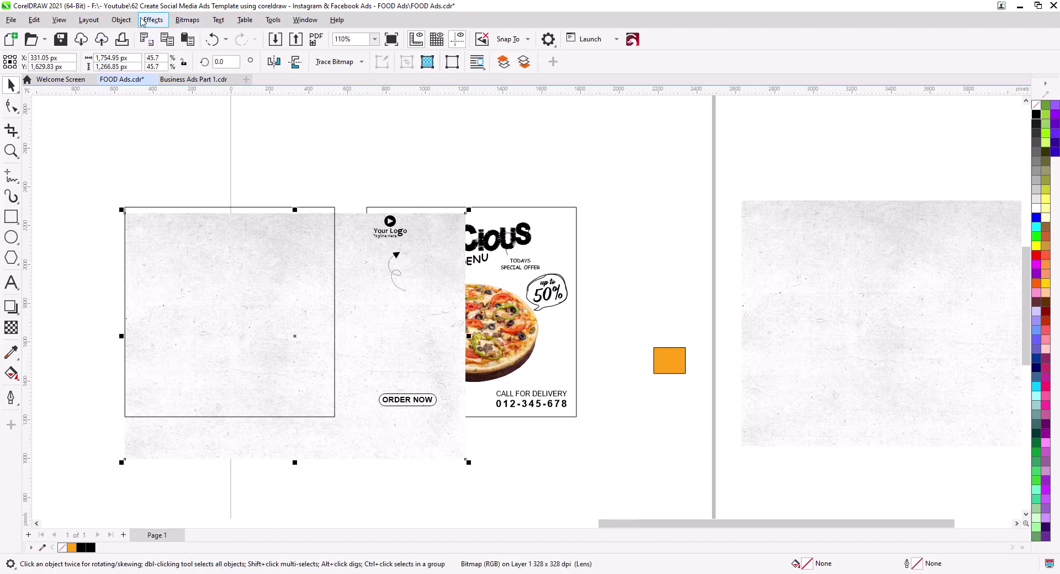
click(129, 20)
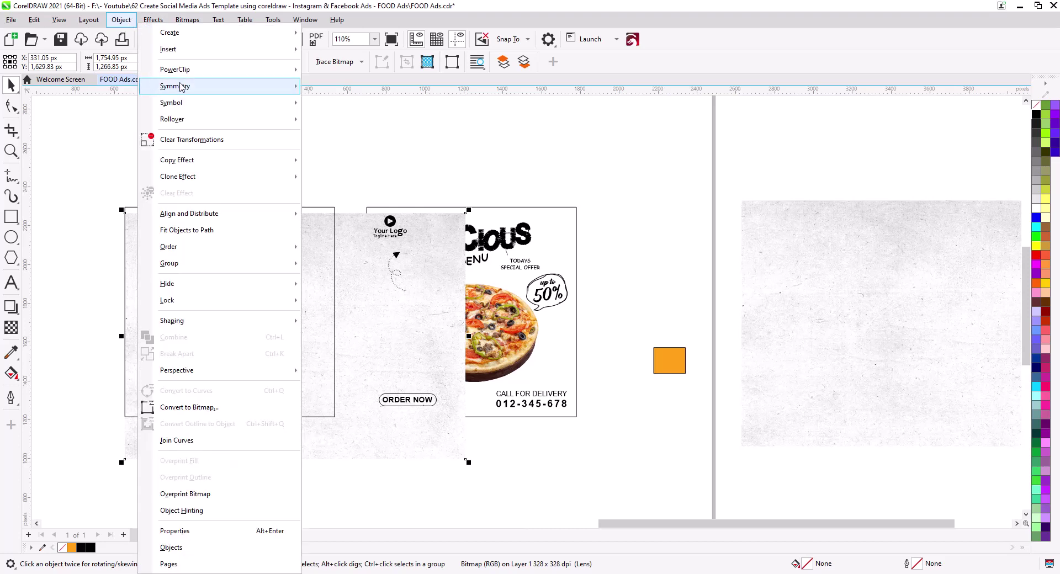
mouse_move(194, 75)
click(317, 74)
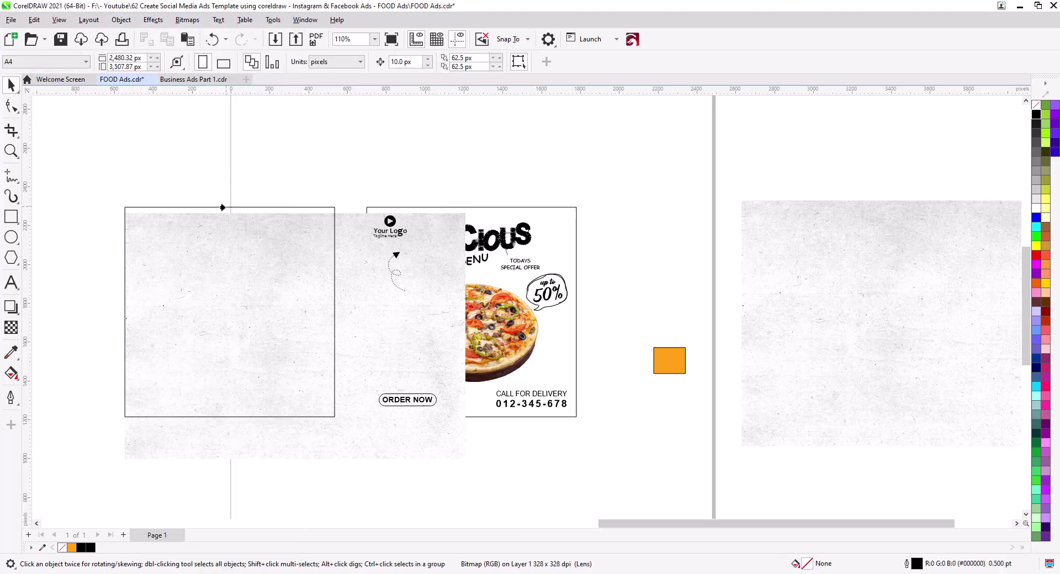
click(219, 211)
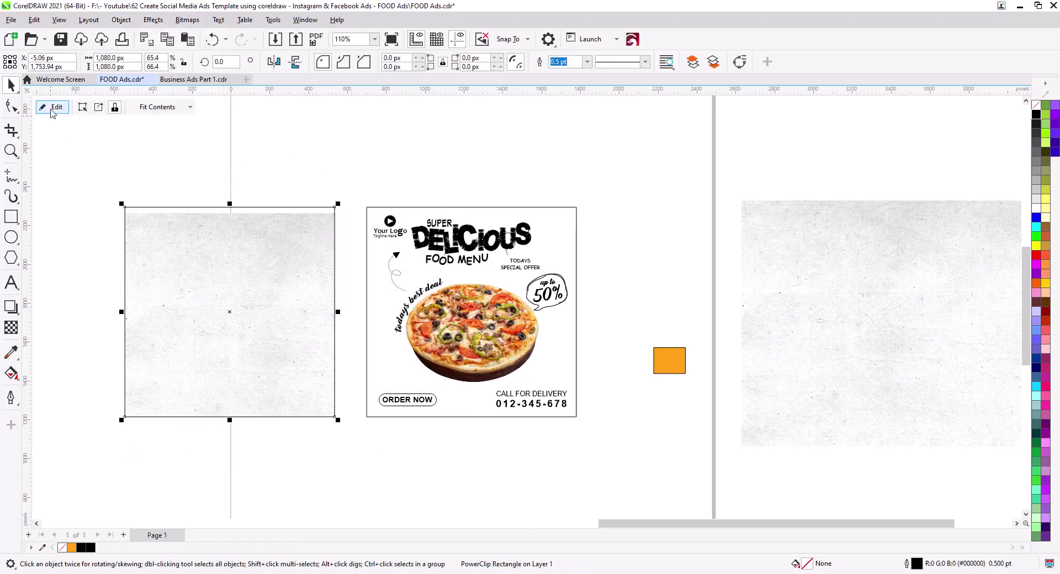
Edit the PowerClip contents to shift the texture so it covers the whole square, and invert the texture's colors
click(49, 109)
drag(379, 362, 346, 338)
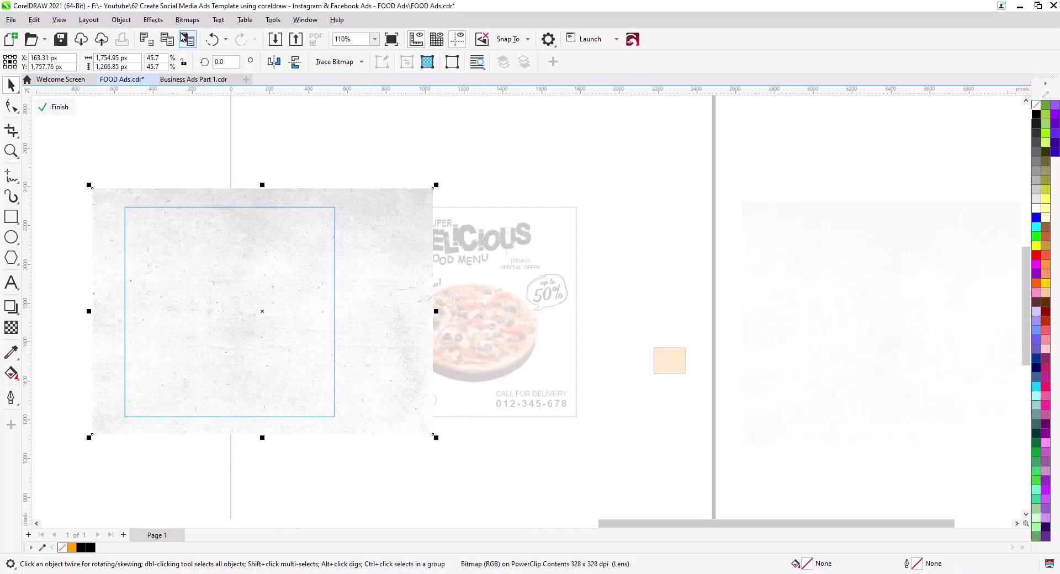
click(160, 21)
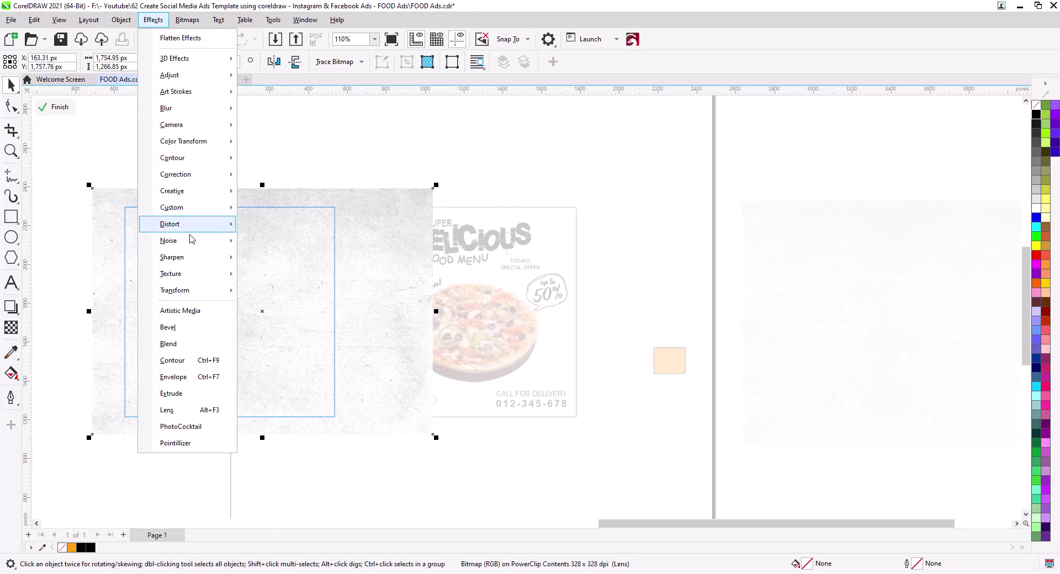
mouse_move(194, 290)
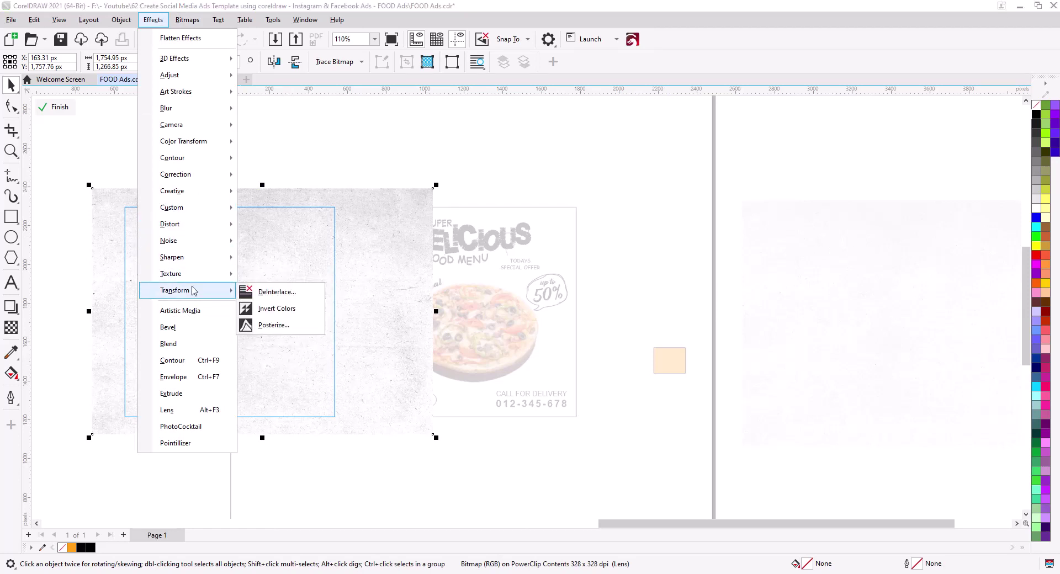
click(273, 308)
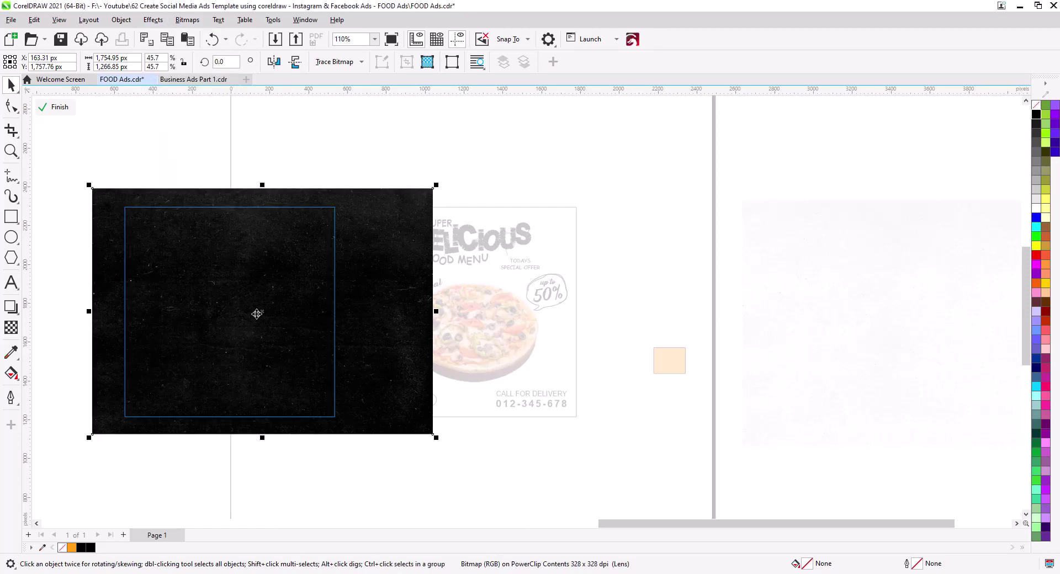
click(55, 107)
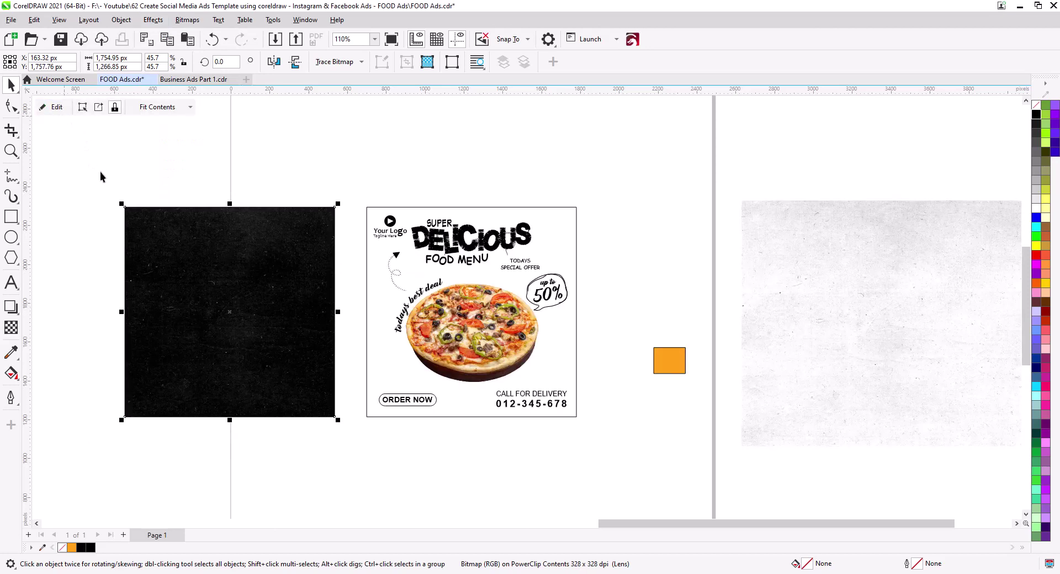
Shift the dark square, the white ad layout and the orange swatch together to the right, bringing the dark square onto the page
drag(95, 173, 611, 436)
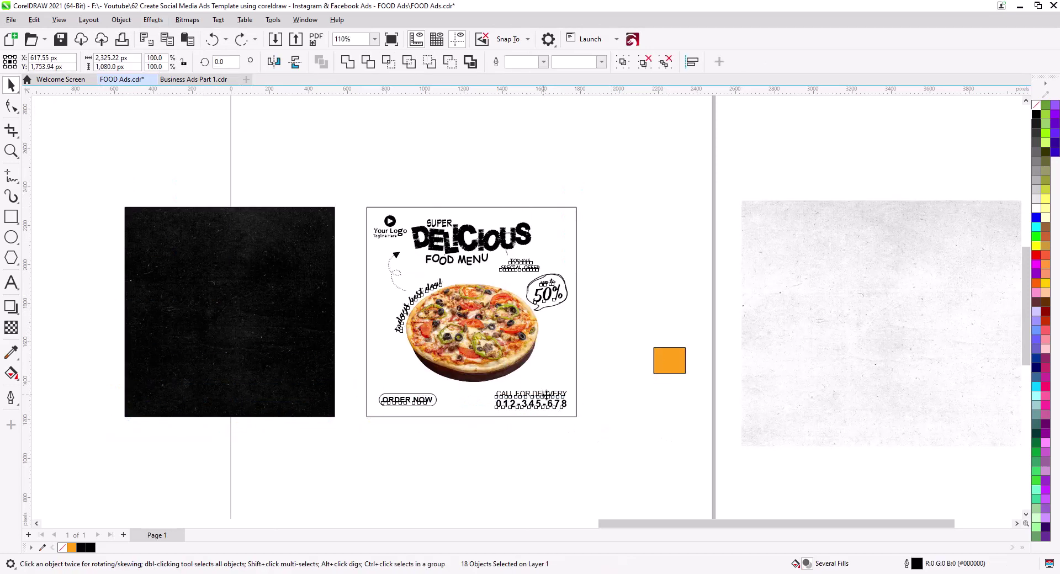
drag(547, 404, 615, 406)
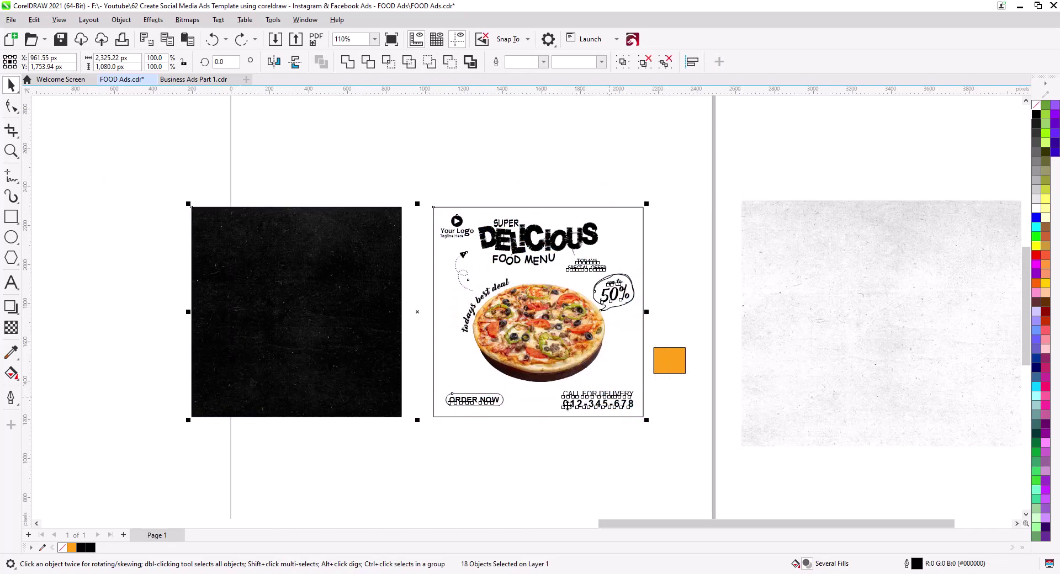
drag(120, 170, 728, 465)
drag(671, 366, 724, 367)
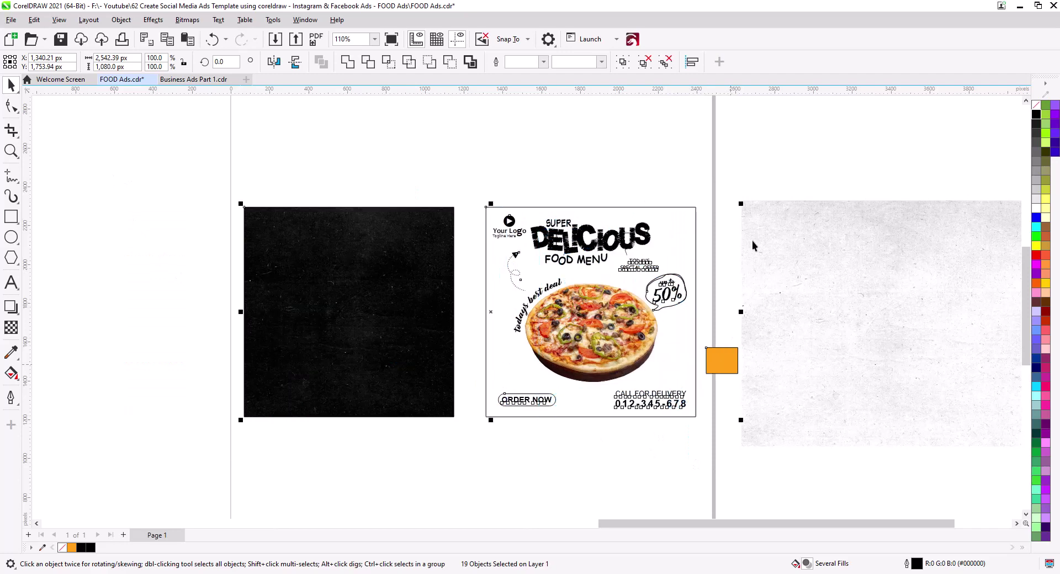
click(762, 175)
Fill the logo and tagline with white and move them to the dark square's upper left corner
scroll(599, 270, up, 3)
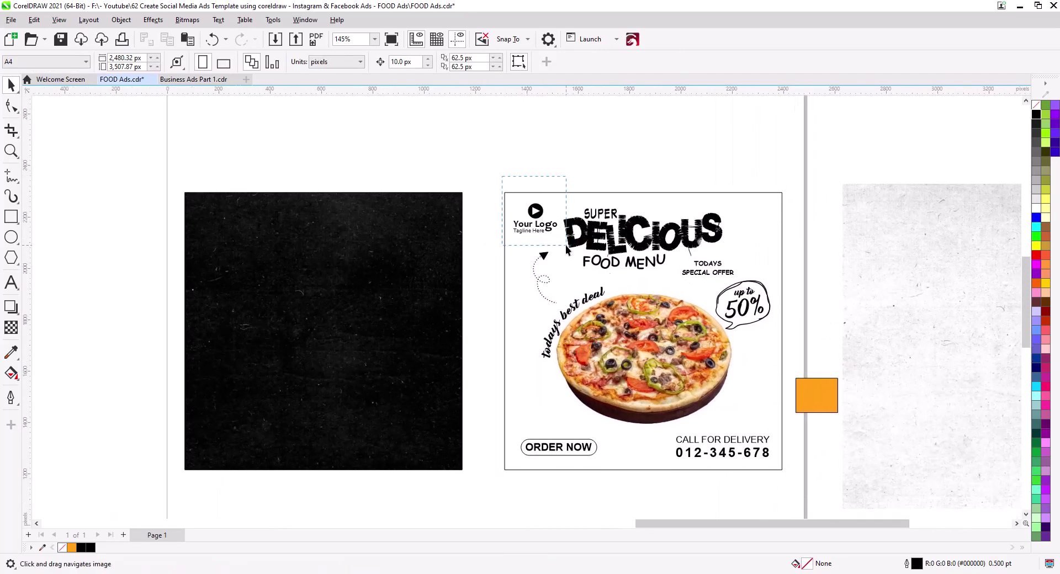
drag(565, 245, 565, 245)
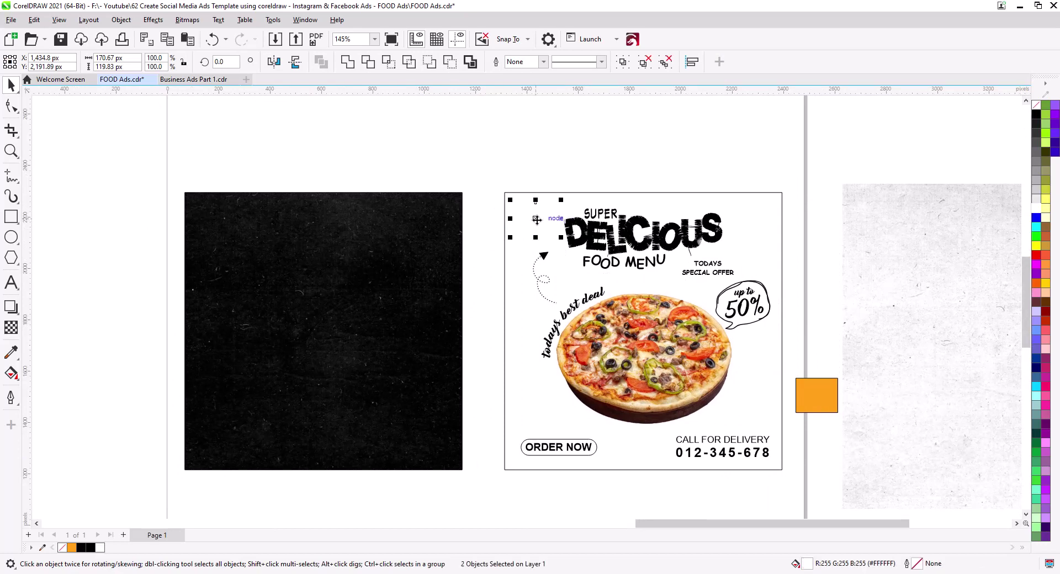
drag(534, 221, 219, 221)
click(270, 291)
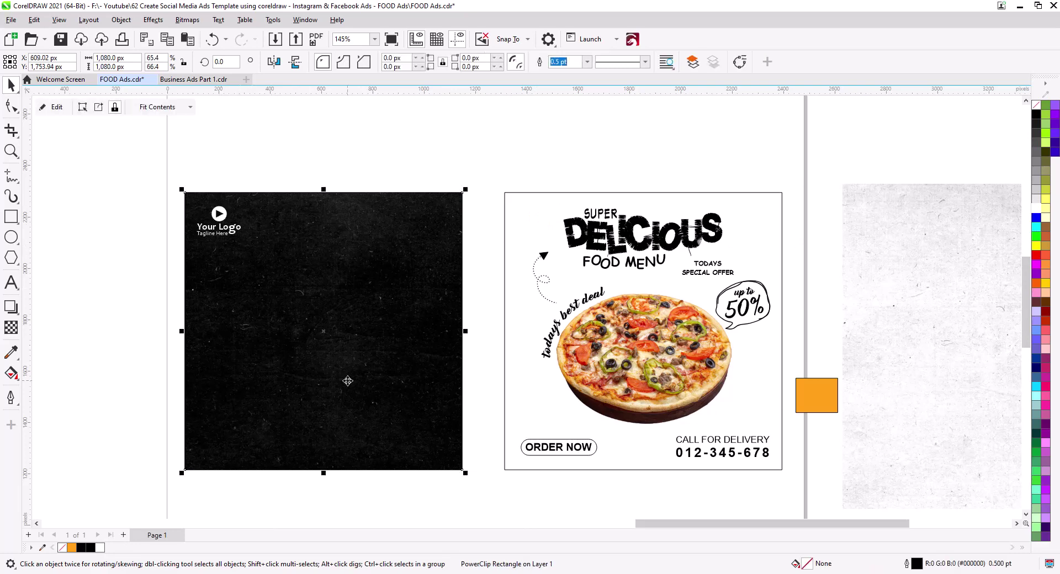
click(319, 158)
Nudge the white logo and tagline slightly upward within the dark square's upper left corner
scroll(176, 210, up, 2)
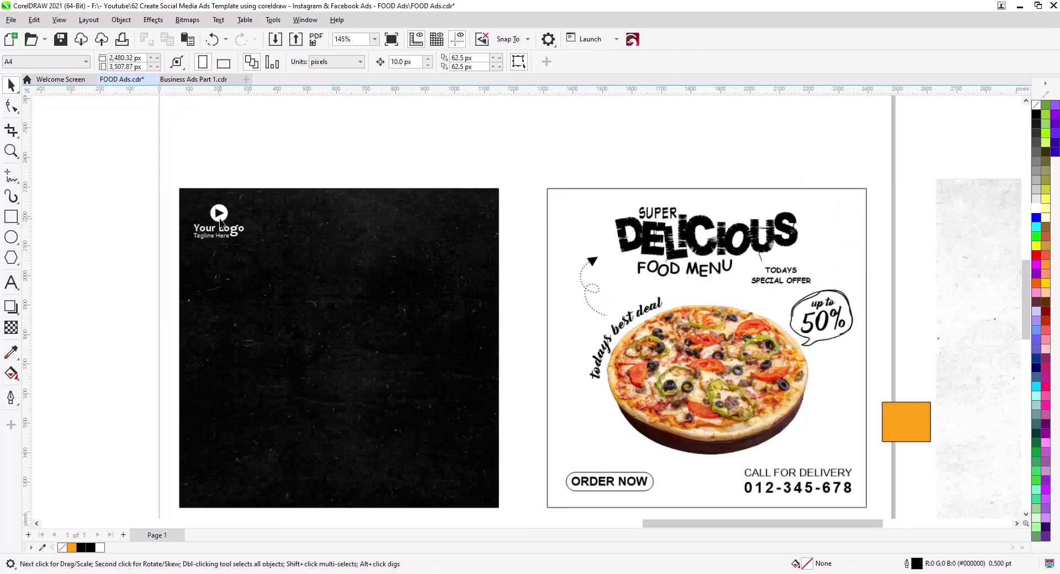
drag(164, 161, 301, 289)
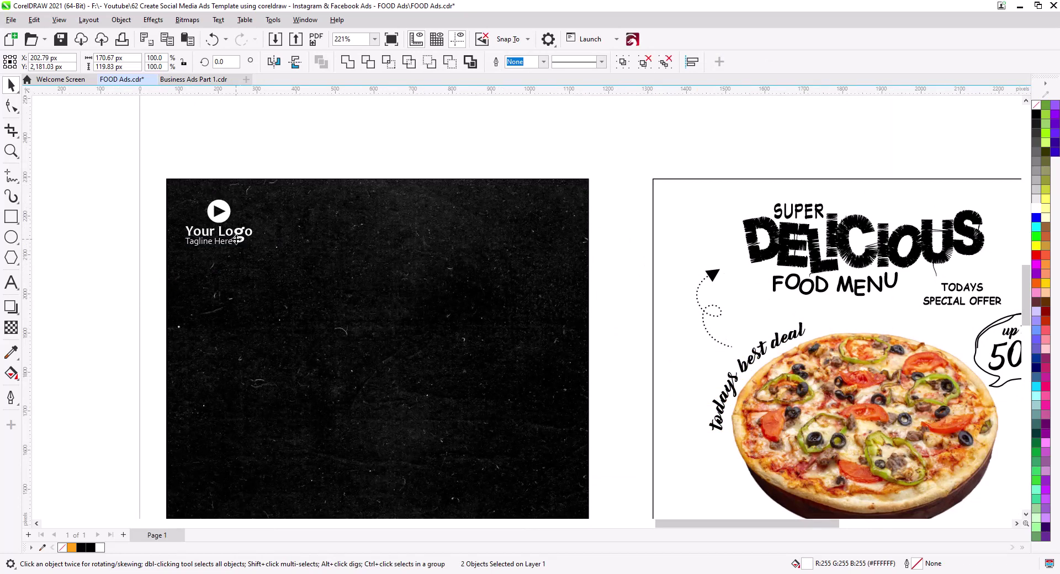
drag(236, 243, 234, 236)
click(284, 166)
Fill the logo's round play icon with the orange from the document palette
scroll(374, 247, down, 2)
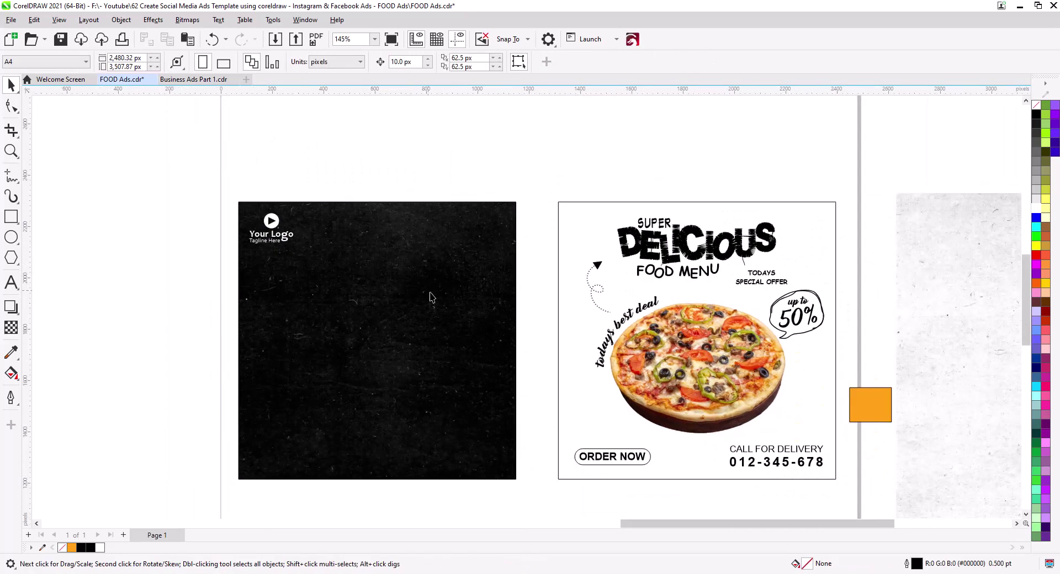
drag(452, 315, 447, 305)
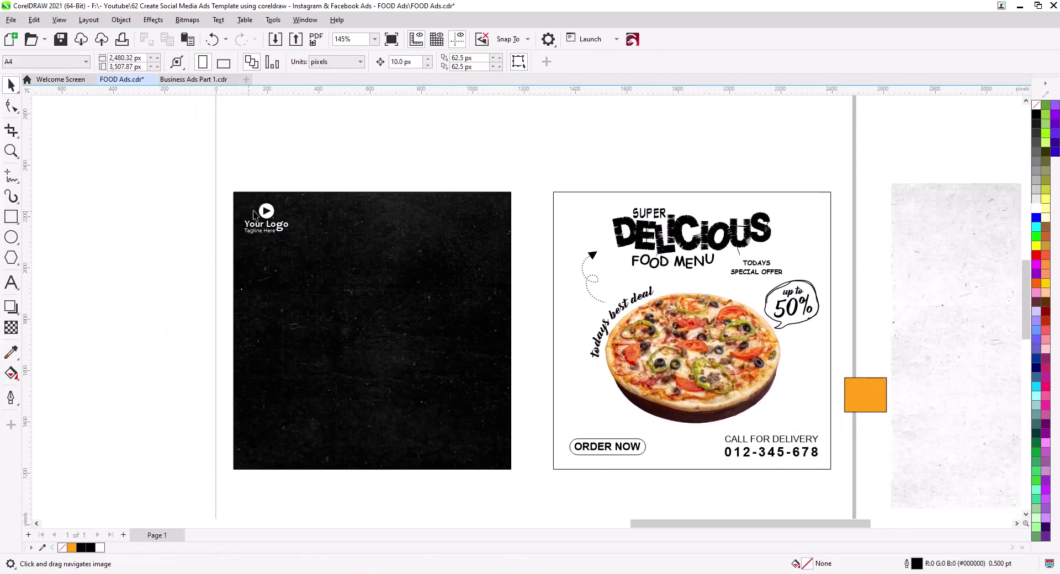
scroll(254, 211, up, 2)
click(277, 215)
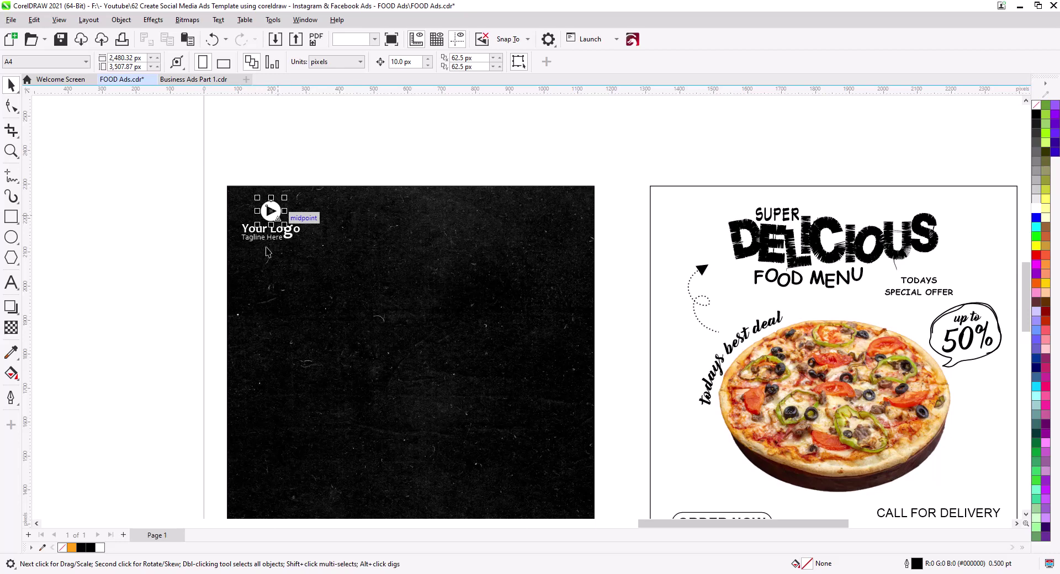
click(72, 547)
key(Escape)
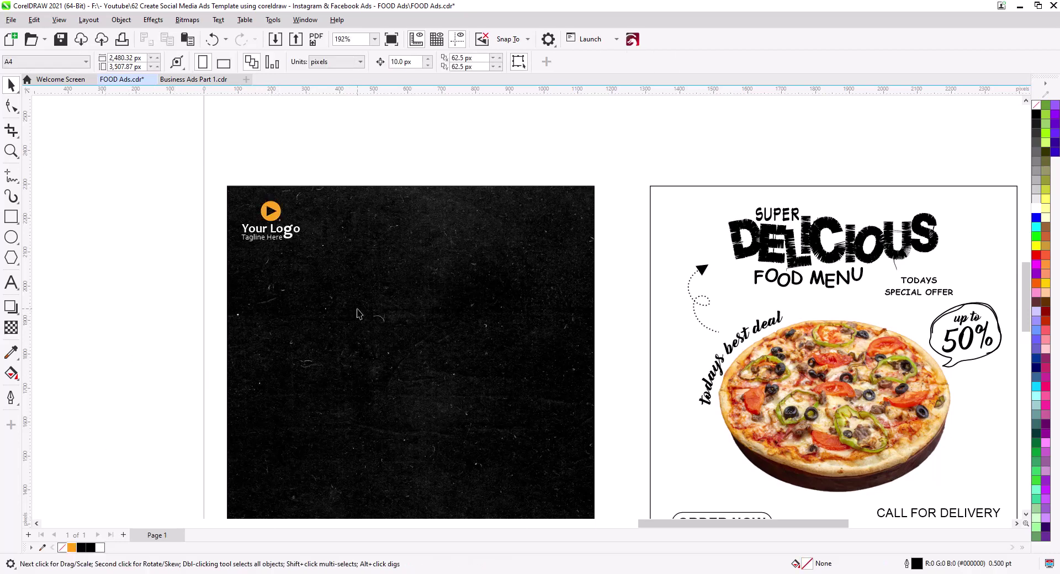
Ungroup the SUPER DELICIOUS FOOD MENU title on the white layout into separate lettering objects
scroll(357, 313, down, 1)
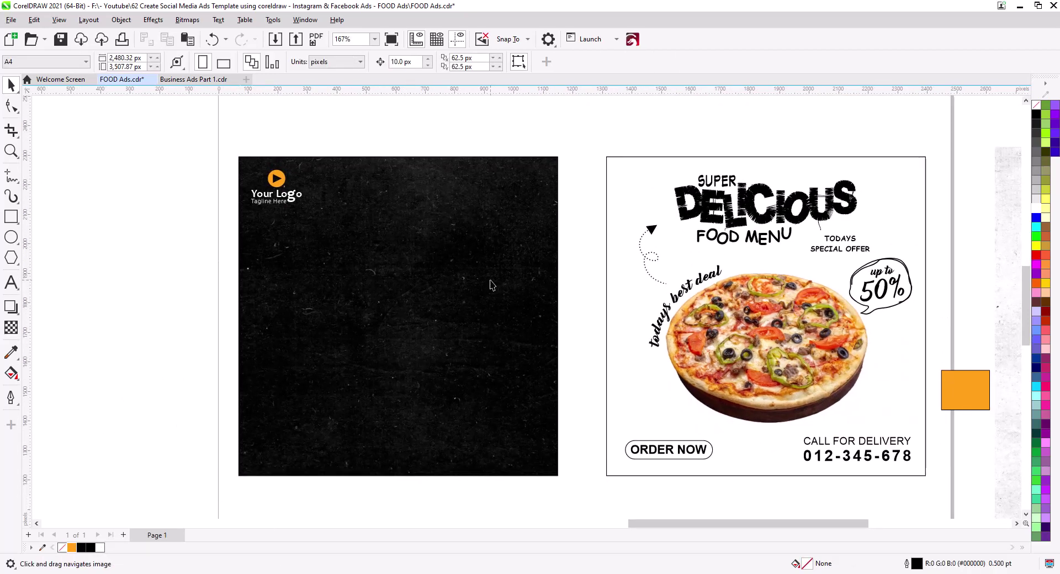
drag(666, 140, 857, 260)
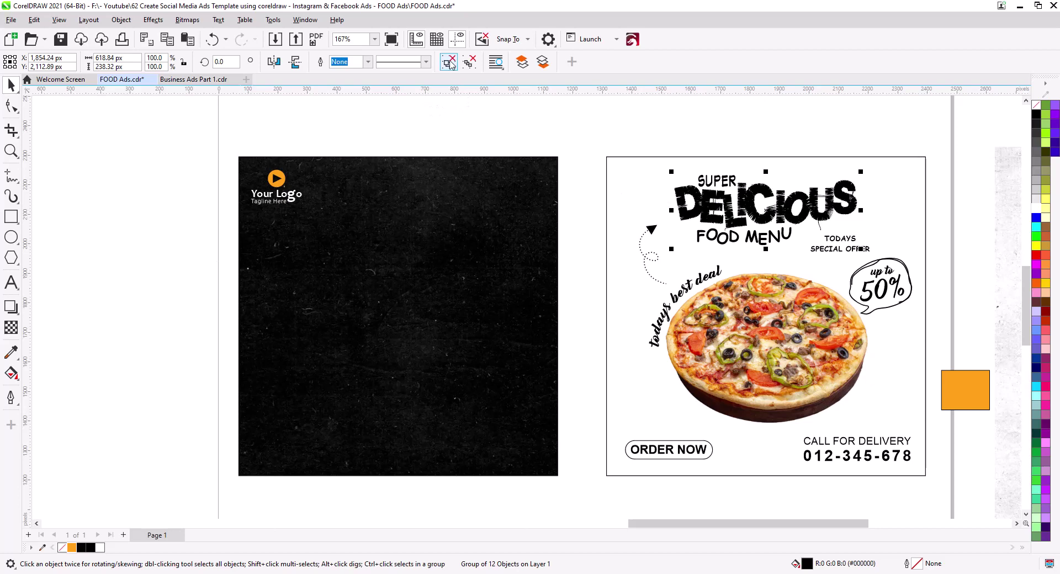
click(690, 154)
Fill SUPER, FOOD and MENU with the document palette's orange and move them straight across to the upper part of the dark square
click(712, 186)
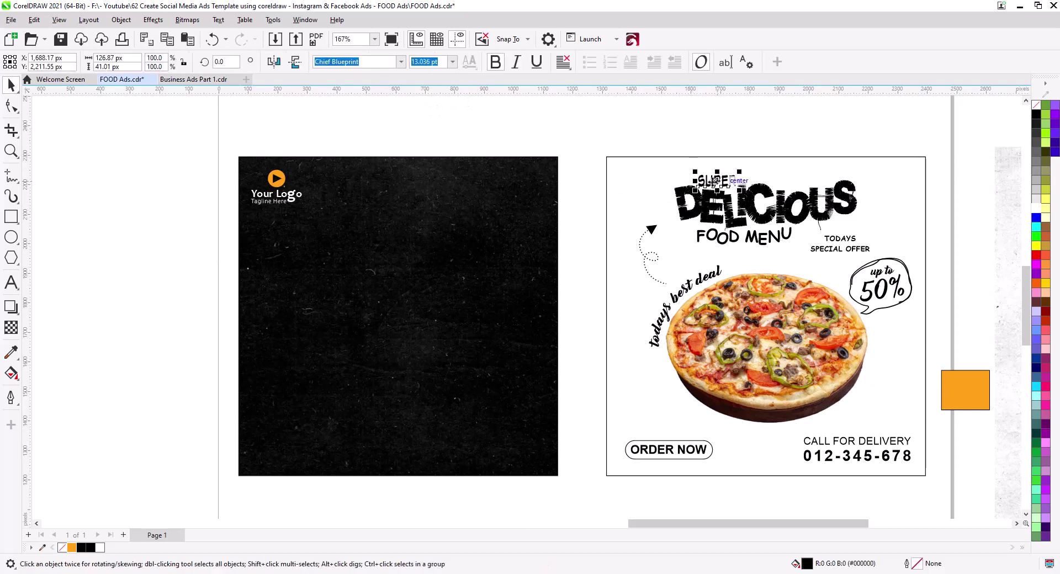
shift+click(730, 239)
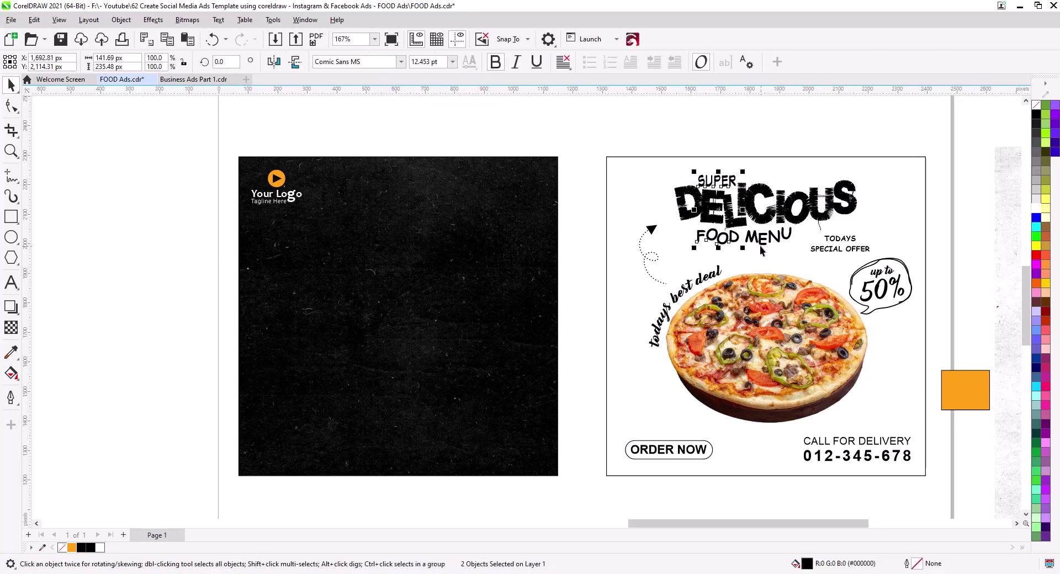
shift+click(758, 243)
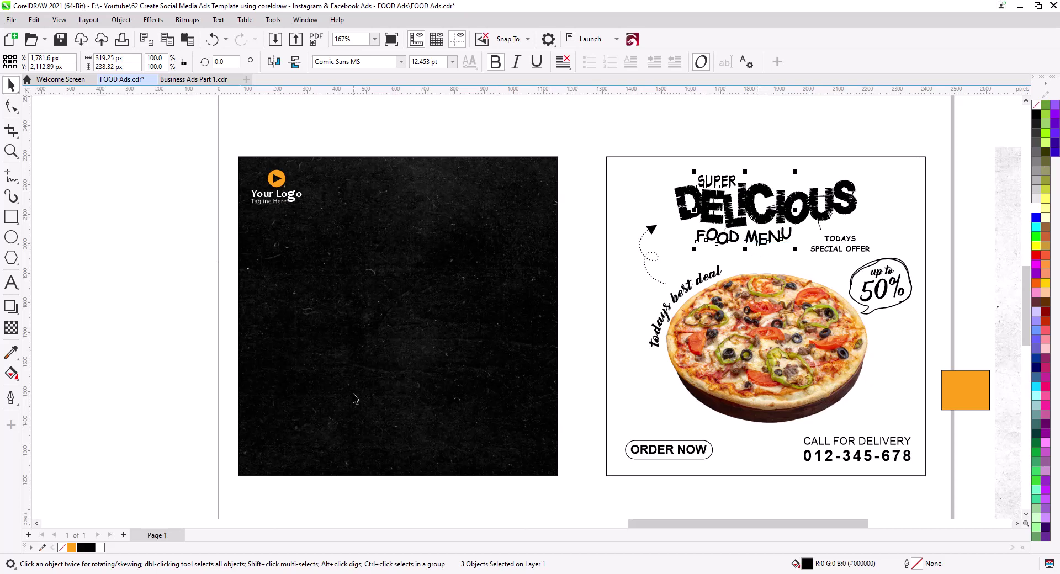
click(71, 547)
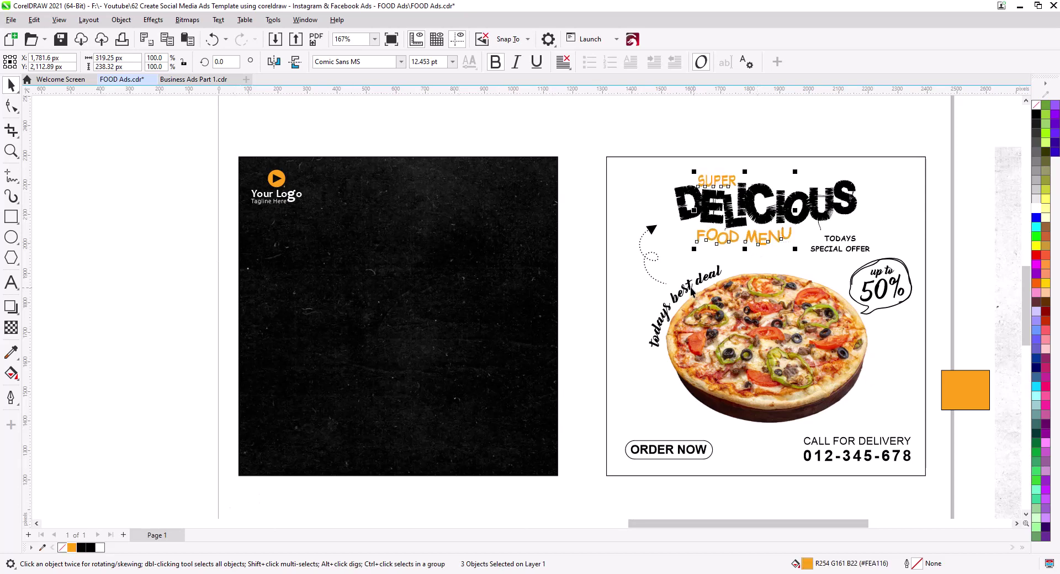
drag(731, 241, 372, 271)
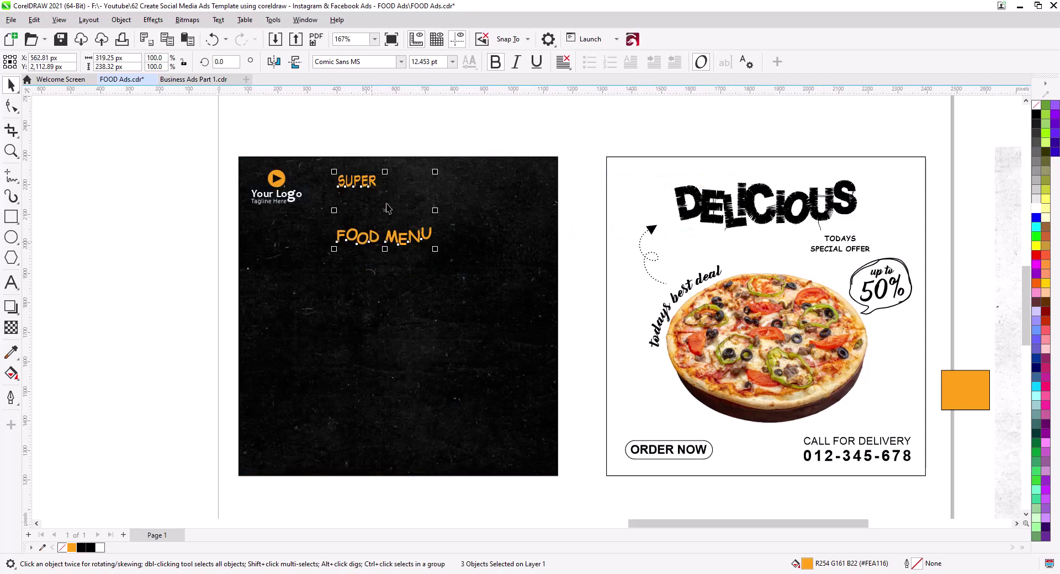
key(Escape)
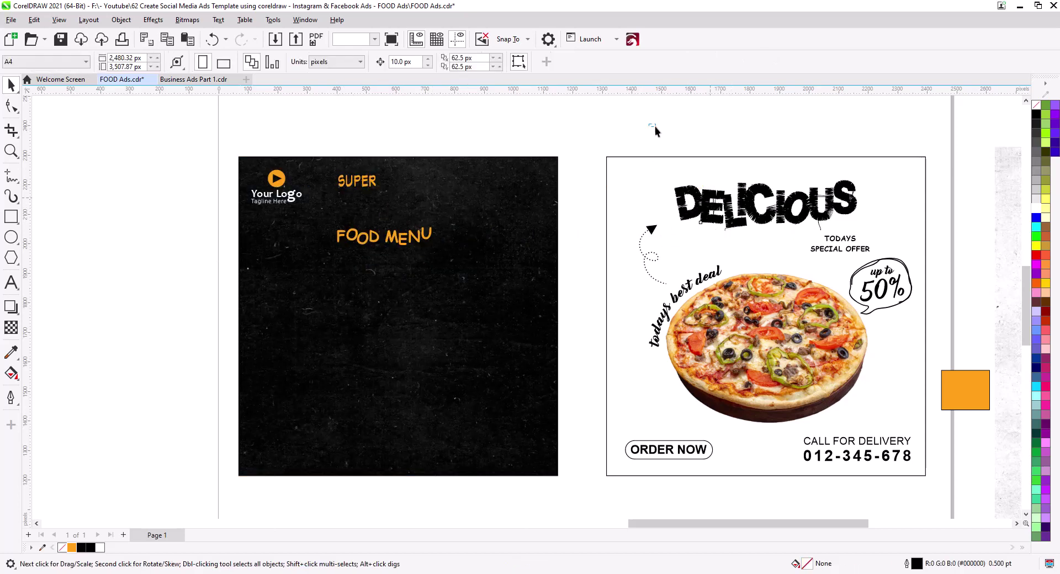
Group the DELICIOUS letters, fill them with white and place them between SUPER and FOOD MENU on the dark square
drag(651, 126, 869, 238)
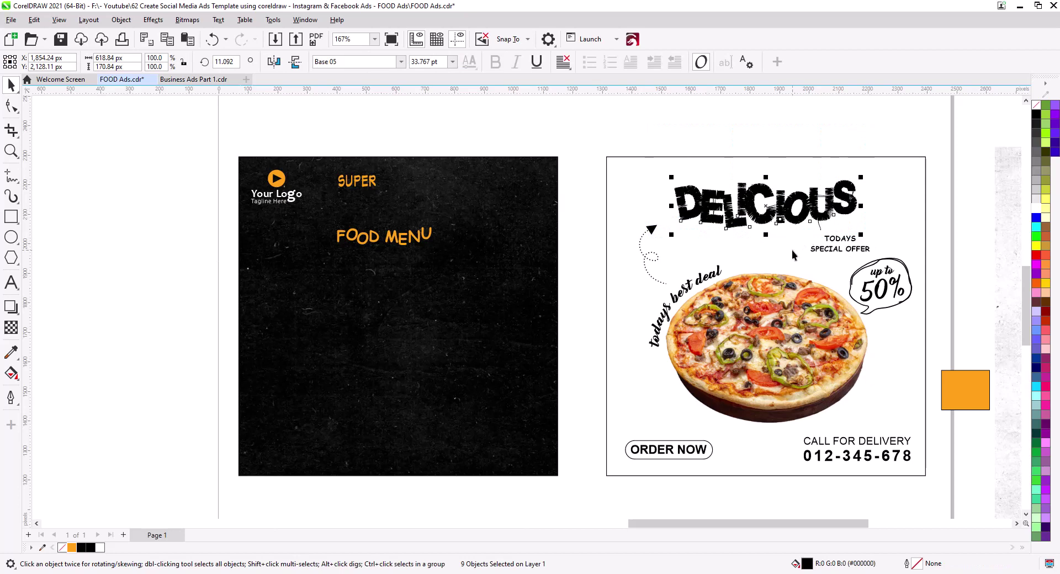
key(ctrl+g)
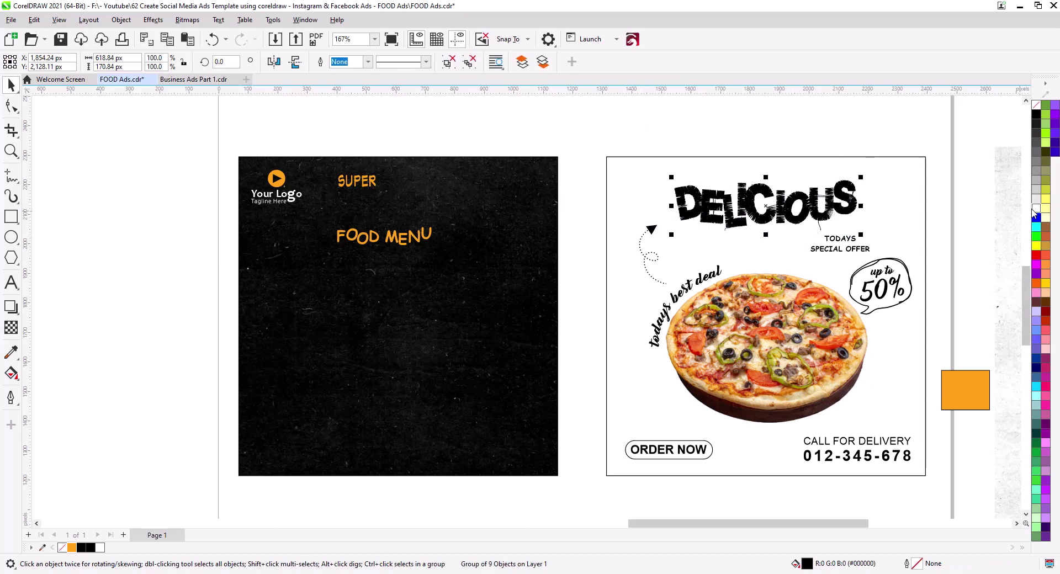
drag(763, 213, 409, 230)
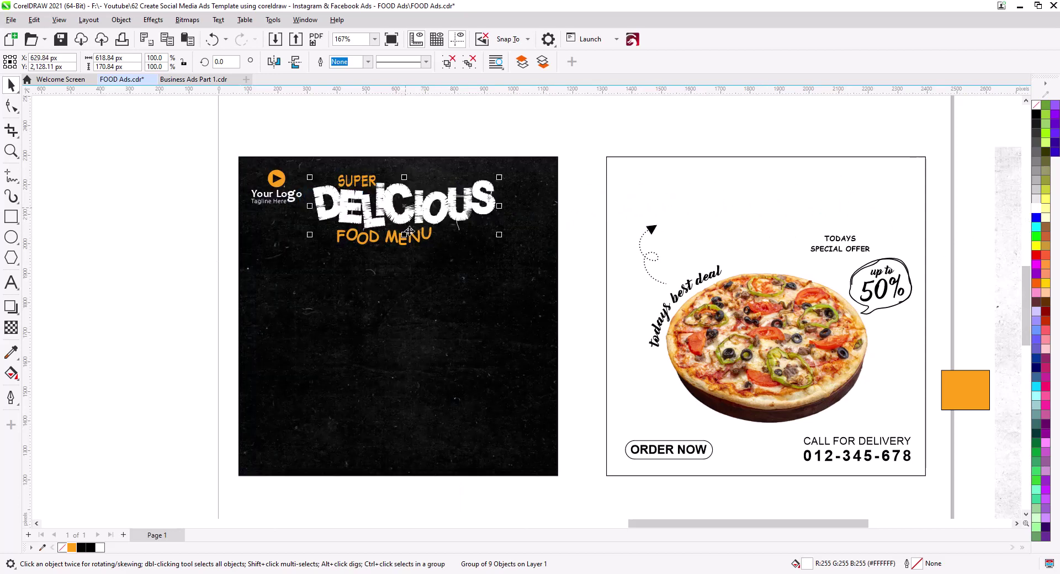
shift+click(448, 303)
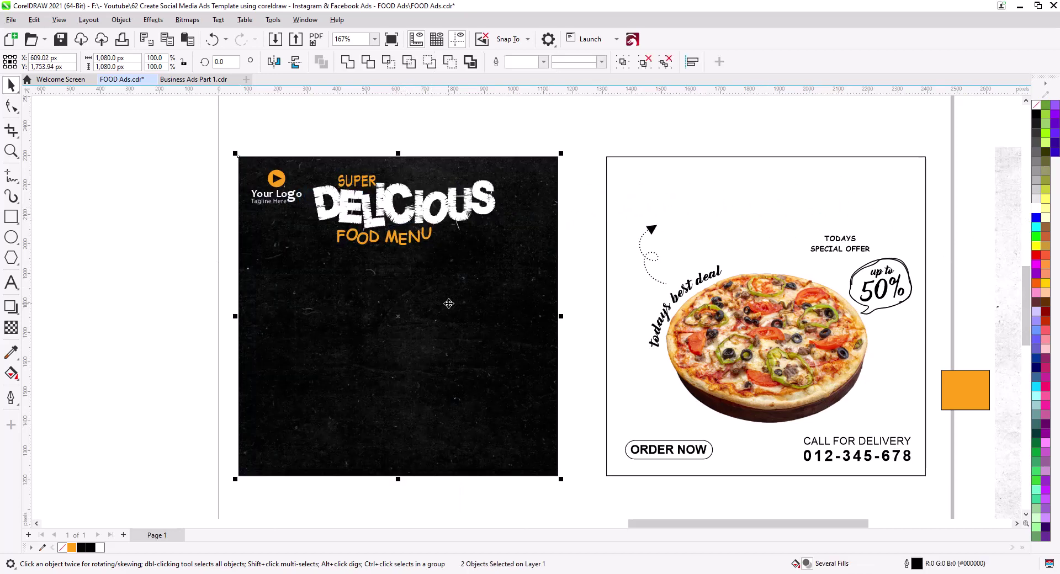
click(431, 141)
Rotate SUPER about 9 degrees clockwise and shift it slightly left so it follows the upper edge of DELICIOUS
scroll(403, 166, up, 2)
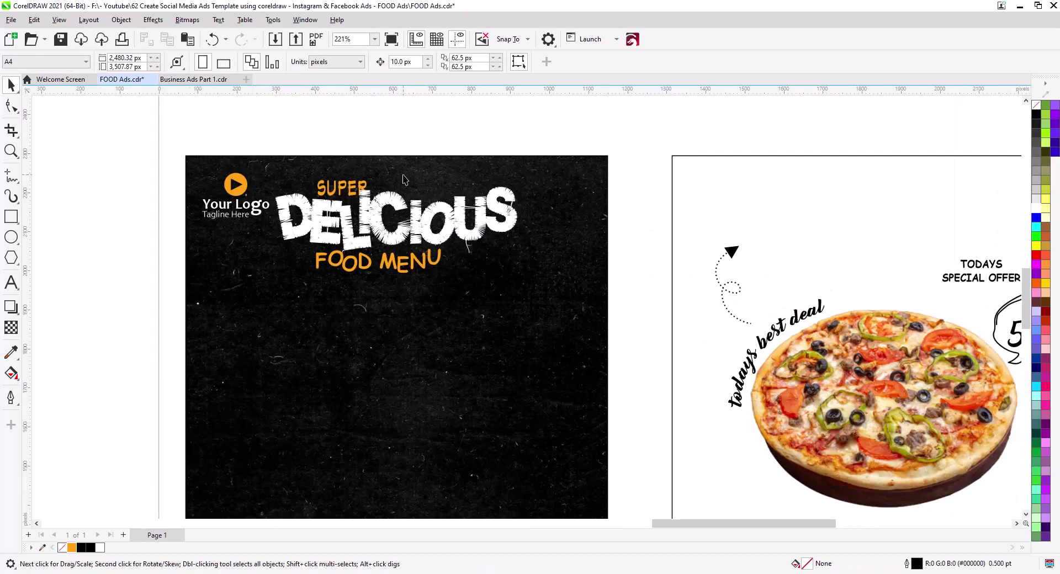
scroll(403, 180, up, 1)
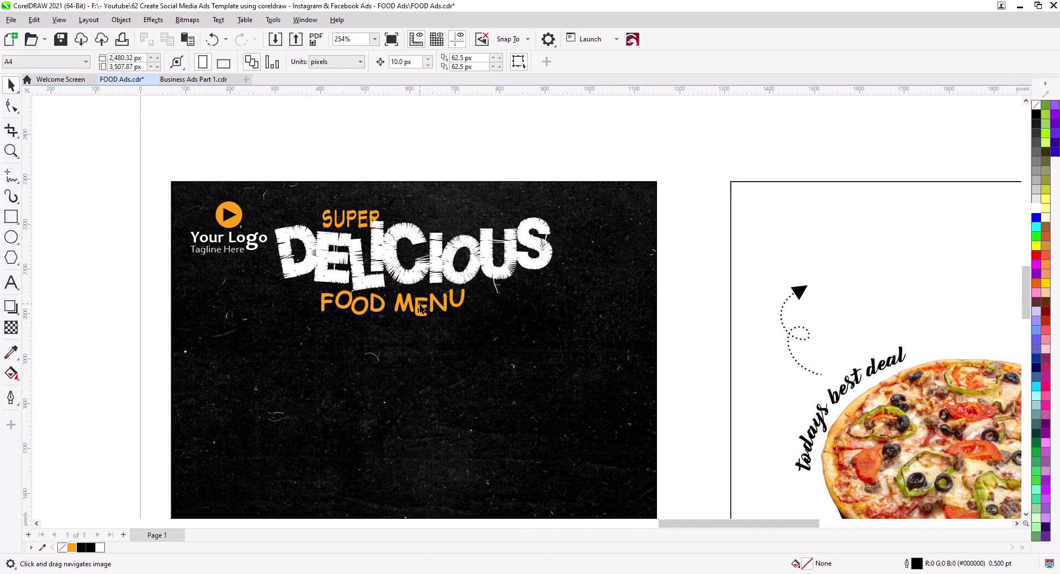
click(422, 309)
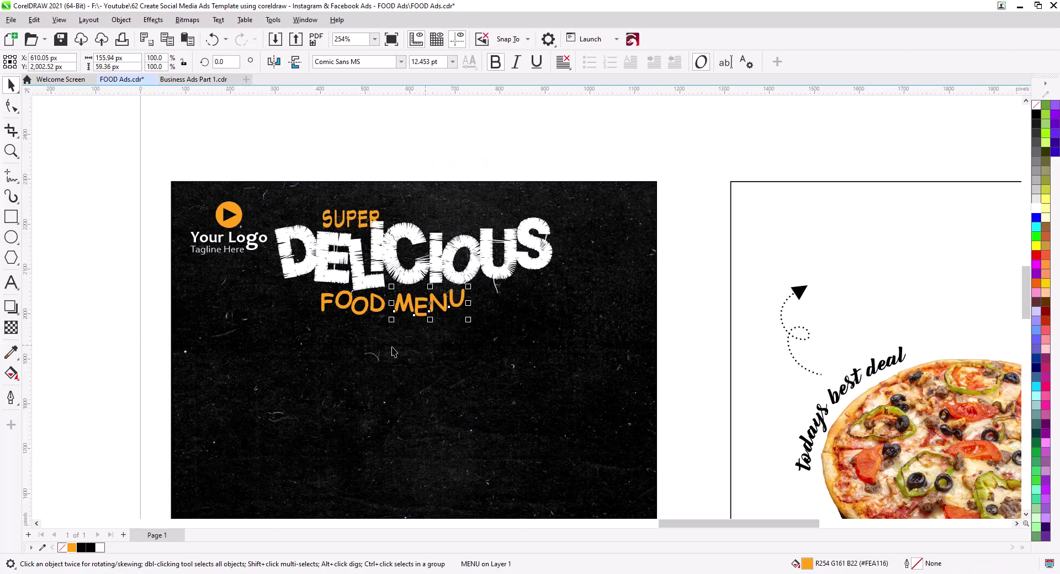
mouse_move(363, 229)
mouse_down()
mouse_move(347, 228)
mouse_move(366, 238)
mouse_up()
click(347, 226)
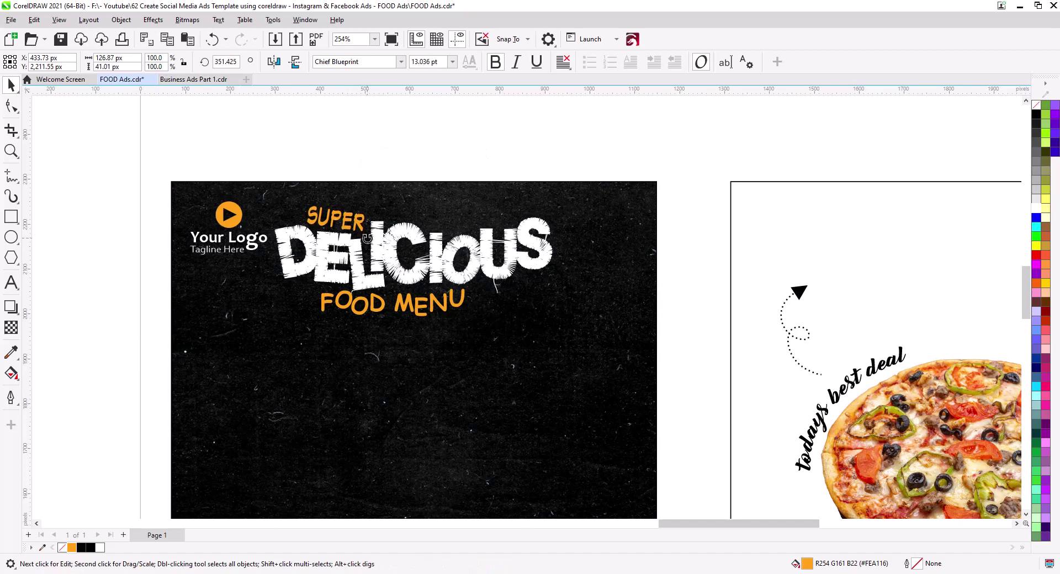
click(408, 141)
Shift FOOD and MENU together slightly left, close beneath the DELICIOUS lettering
scroll(482, 301, up, 2)
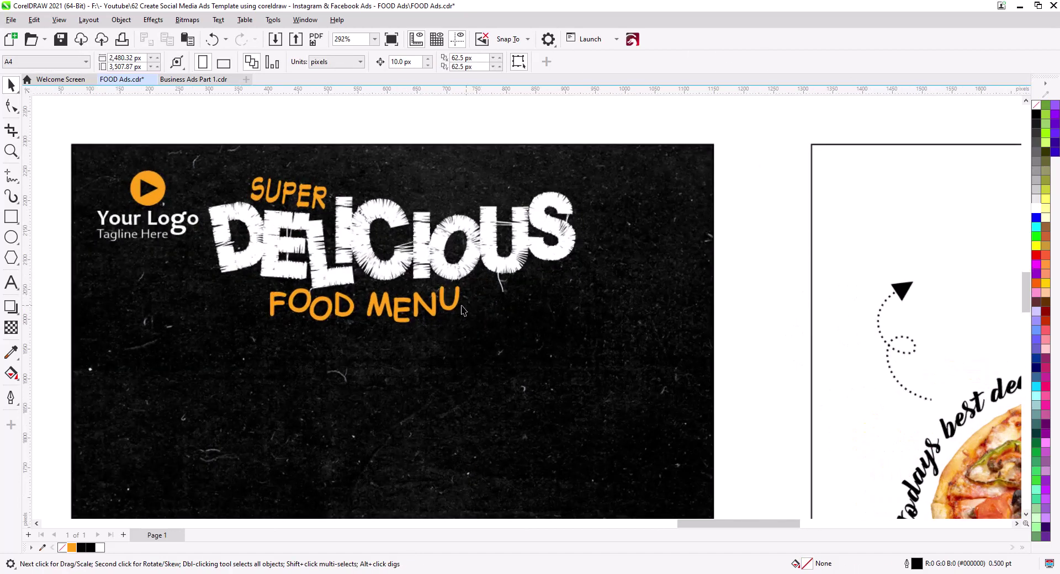
click(402, 311)
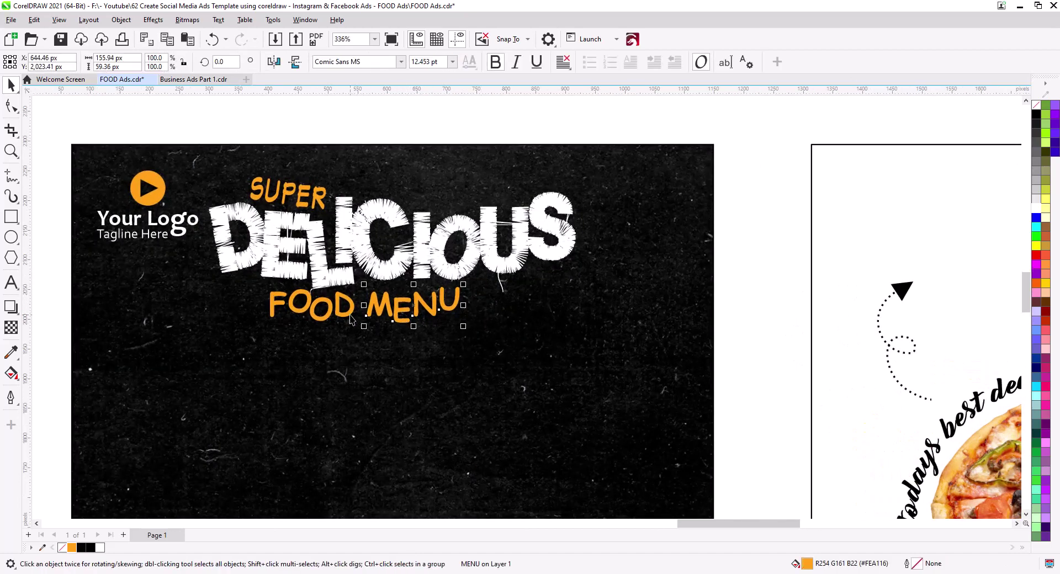
shift+click(349, 314)
mouse_move(349, 314)
mouse_down()
mouse_move(326, 320)
mouse_move(336, 317)
mouse_up()
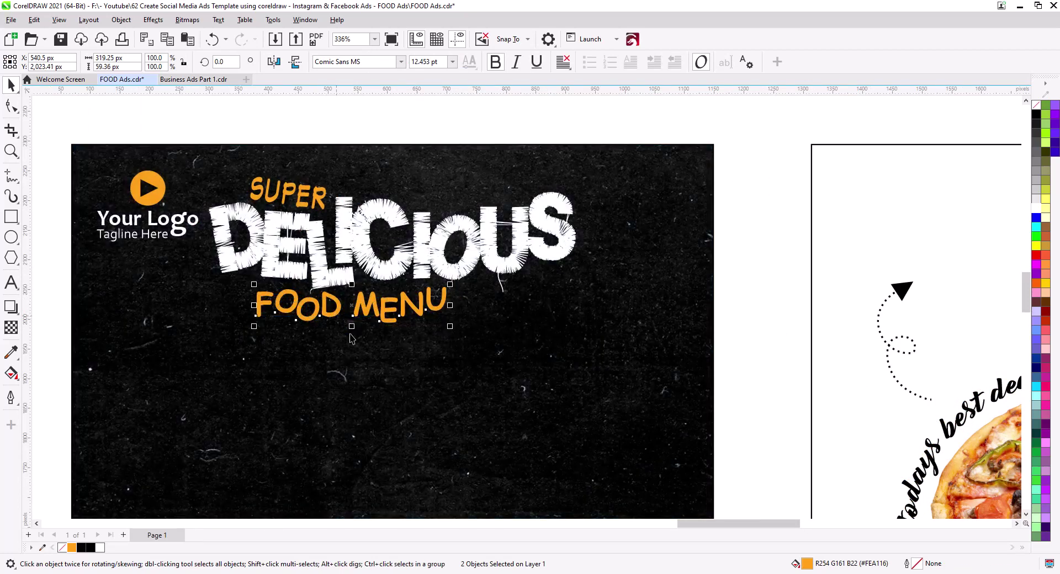
click(430, 137)
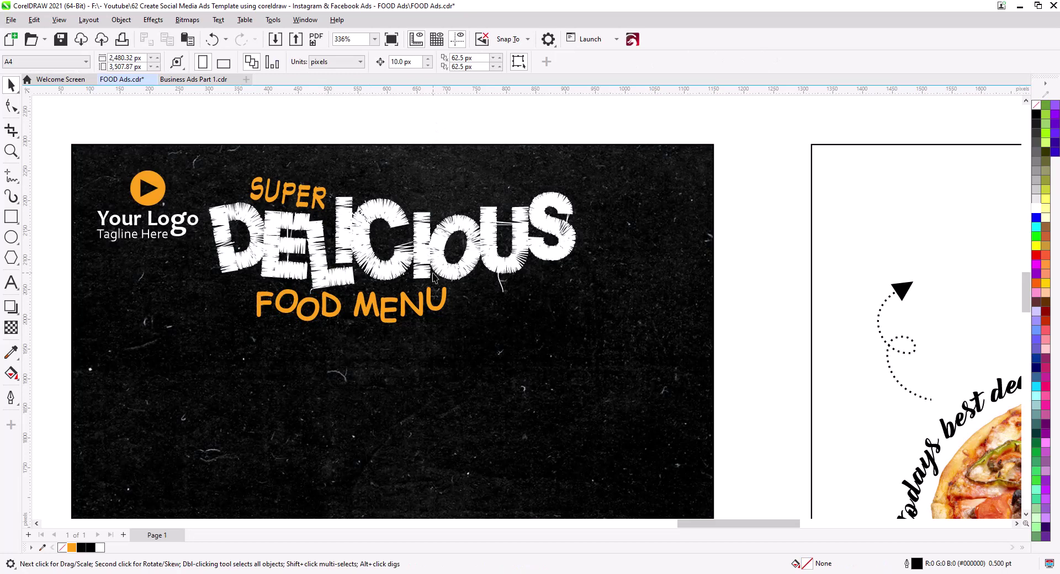
Move the curled dotted arrow from the white layout onto the dark square, just below the logo and tagline
drag(480, 306, 471, 269)
scroll(470, 270, down, 1)
scroll(471, 271, down, 2)
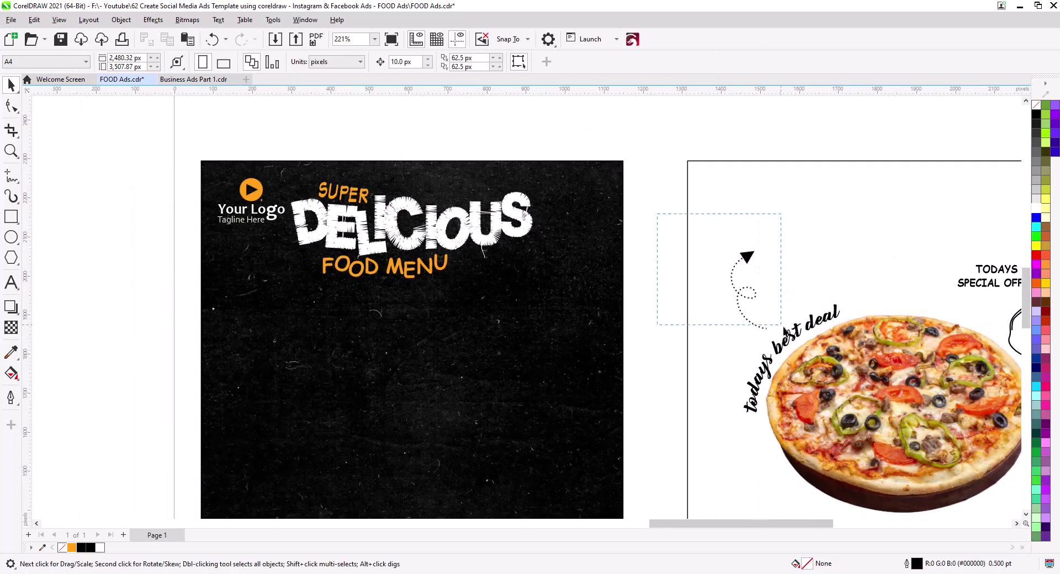
drag(792, 347, 279, 324)
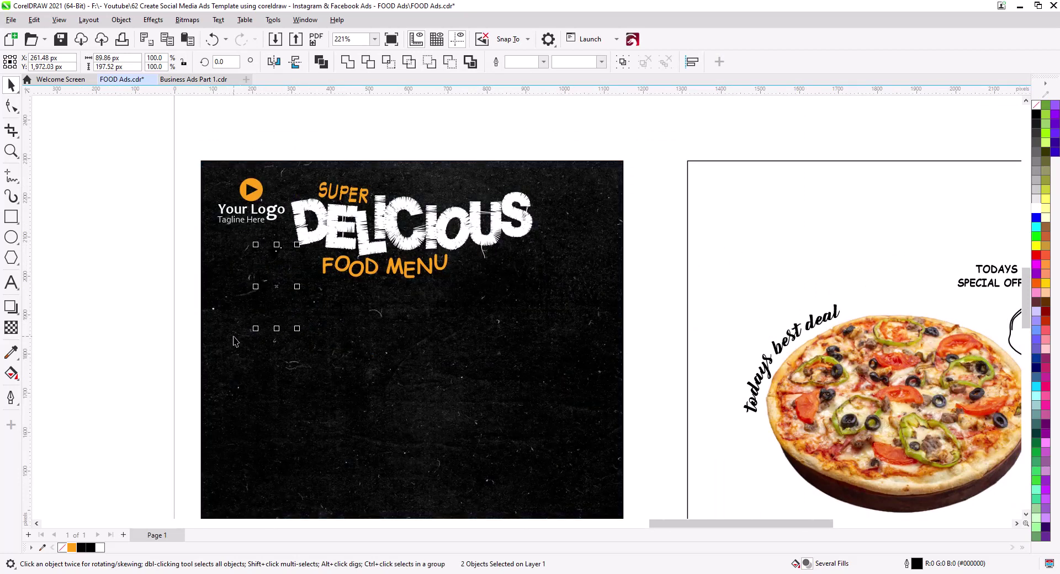
Color the curled dotted arrow's fill and outline white, and give its arrowhead an orange #FEA116 fill with no outline
click(1037, 215)
right_click(1037, 214)
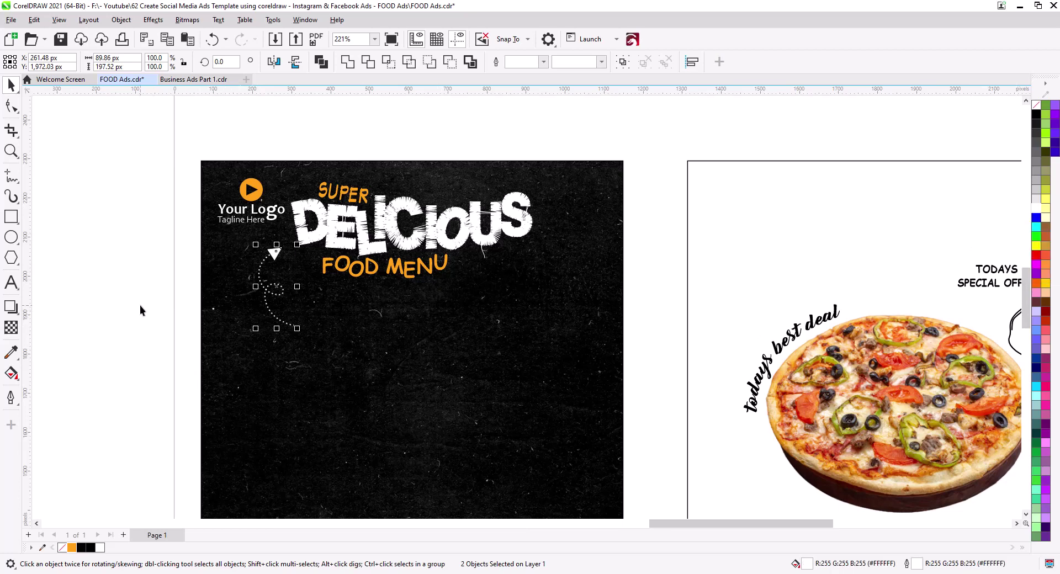
click(184, 305)
click(274, 255)
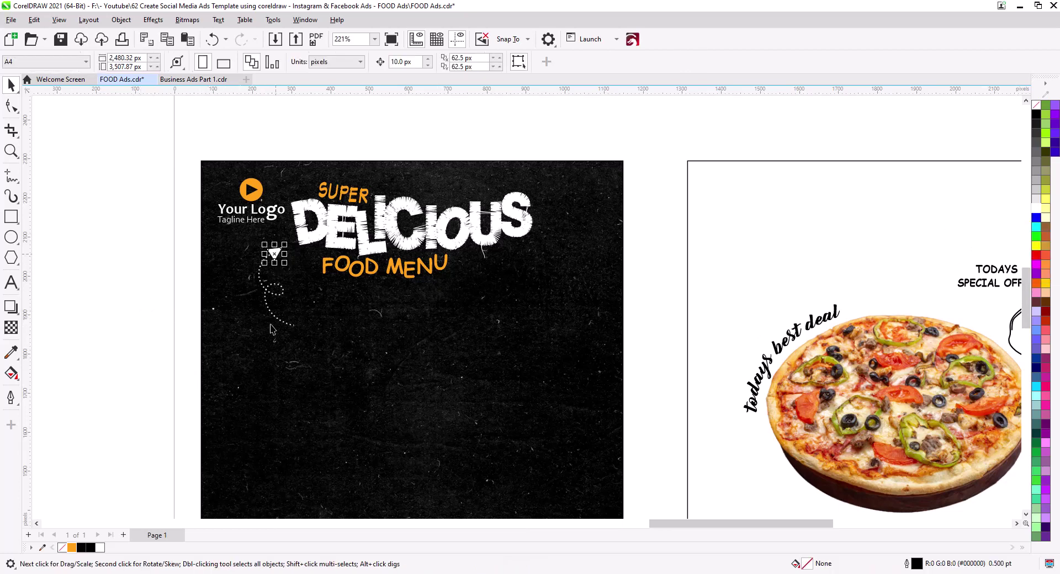
click(71, 547)
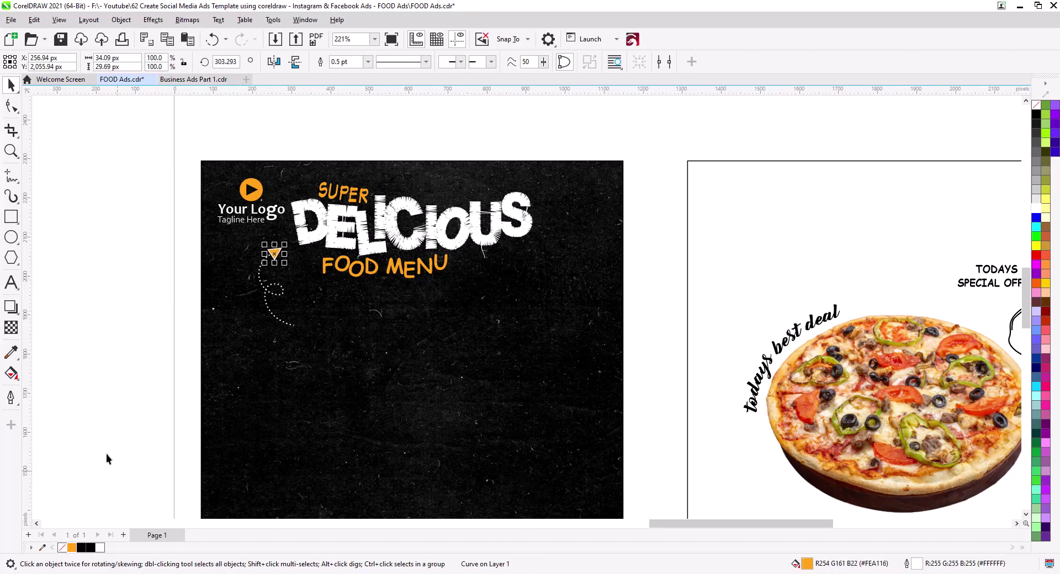
right_click(1036, 105)
Enlarge the curled dotted arrow to about 133% and adjust its tilt and placement beneath the logo tagline
drag(183, 234, 314, 345)
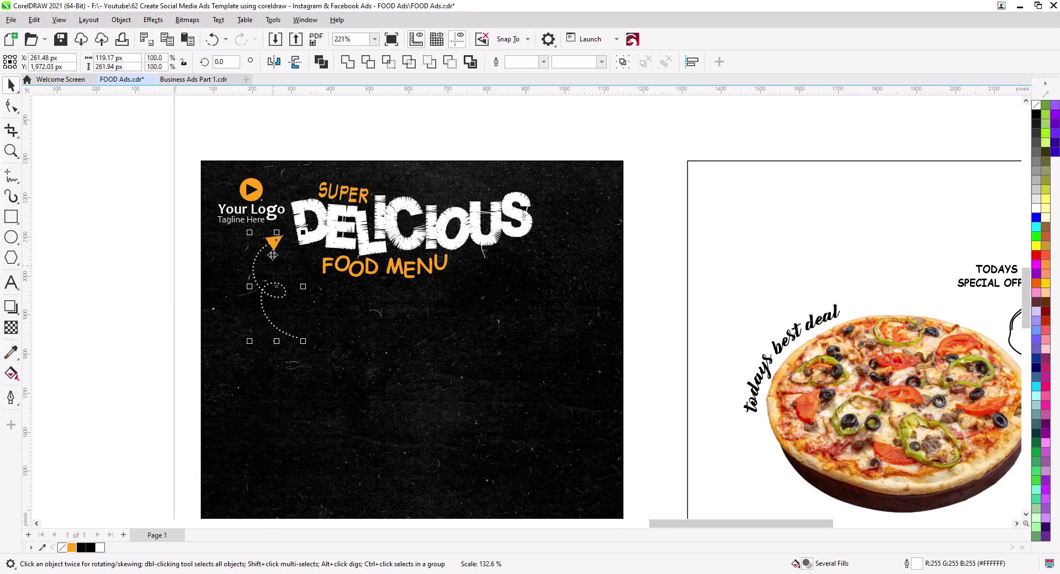
mouse_move(270, 250)
mouse_down()
mouse_move(276, 259)
mouse_move(274, 251)
mouse_up()
click(131, 243)
click(298, 339)
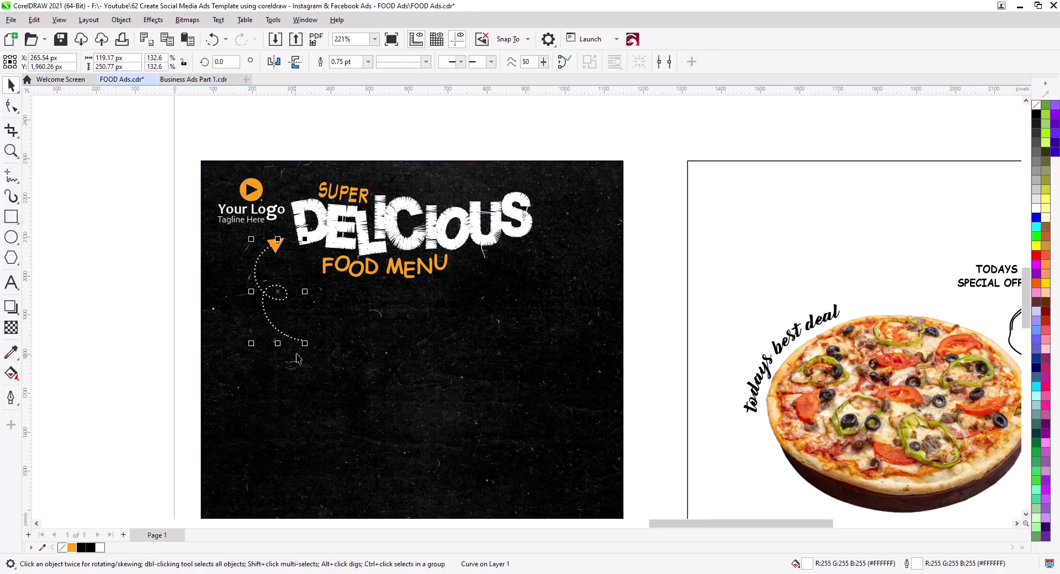
drag(279, 345, 271, 336)
click(304, 326)
click(154, 324)
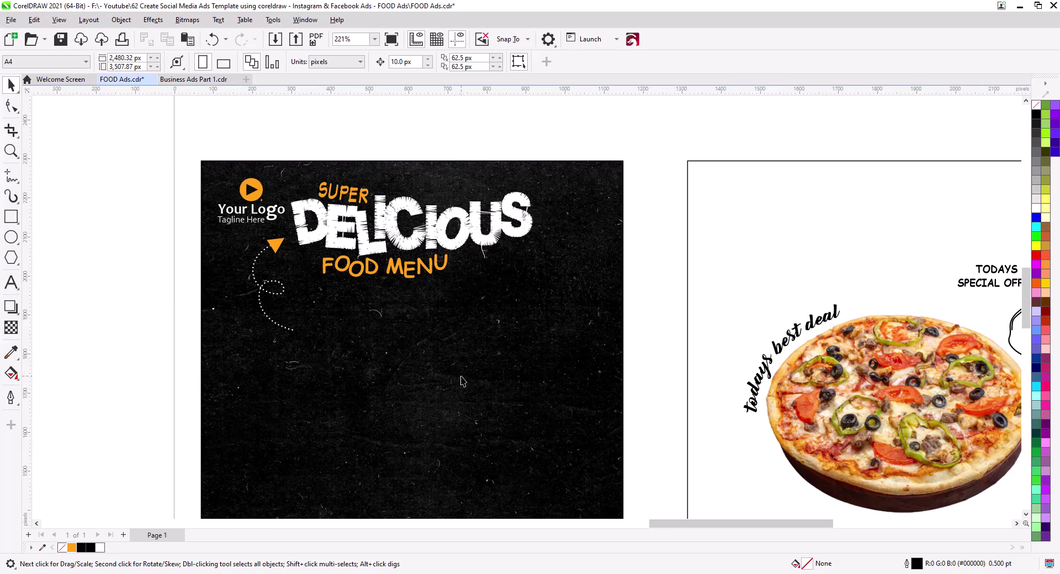
Fill the TODAYS SPECIAL OFFER text with white, place it beside FOOD MENU on the dark square and enlarge it to about 7.3 pt
drag(959, 257, 890, 249)
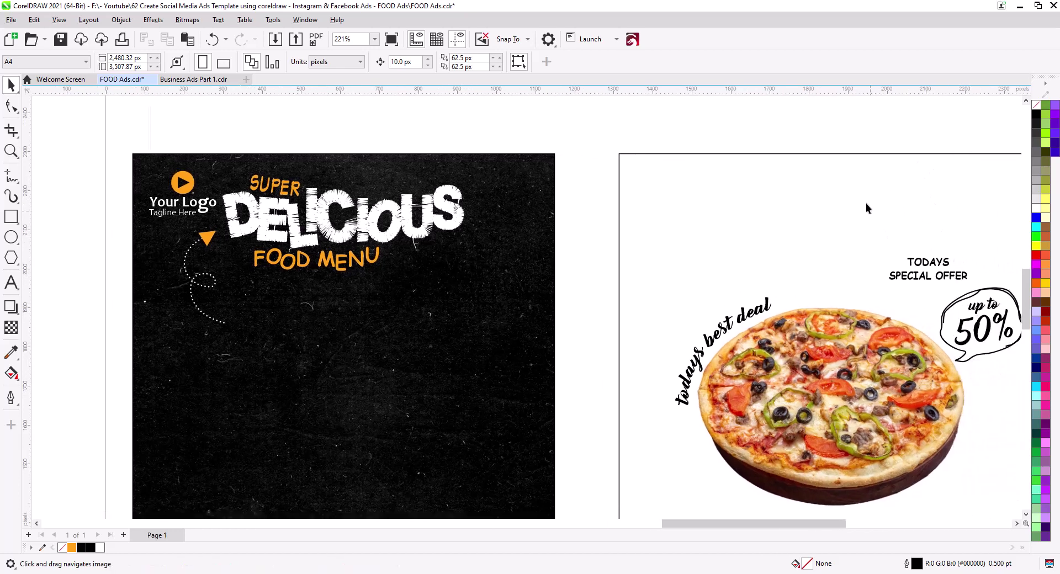
click(955, 276)
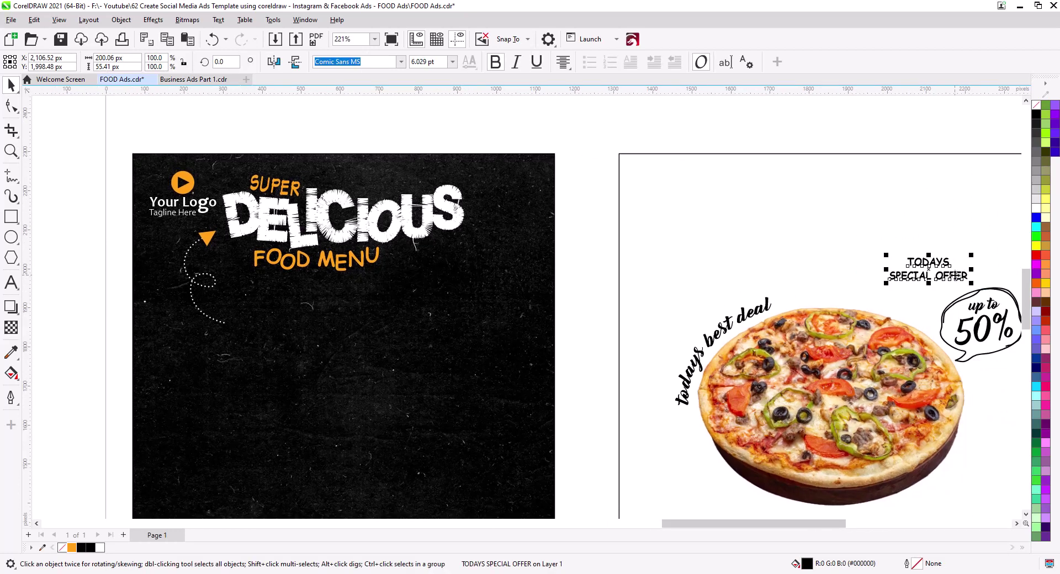
click(1036, 210)
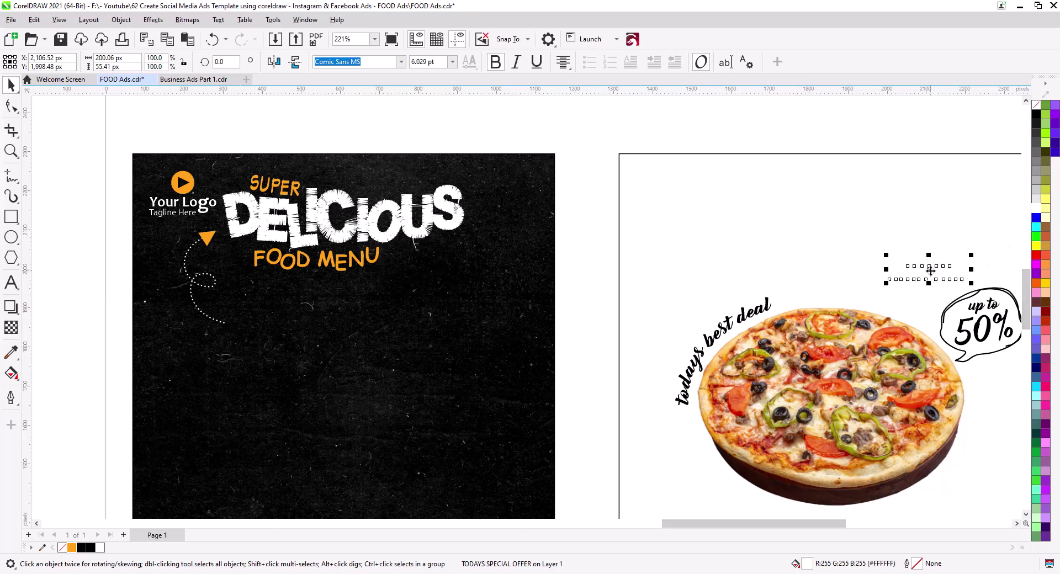
drag(932, 272, 493, 281)
click(440, 258)
drag(439, 256, 443, 262)
key(ctrl+z)
drag(577, 305, 437, 262)
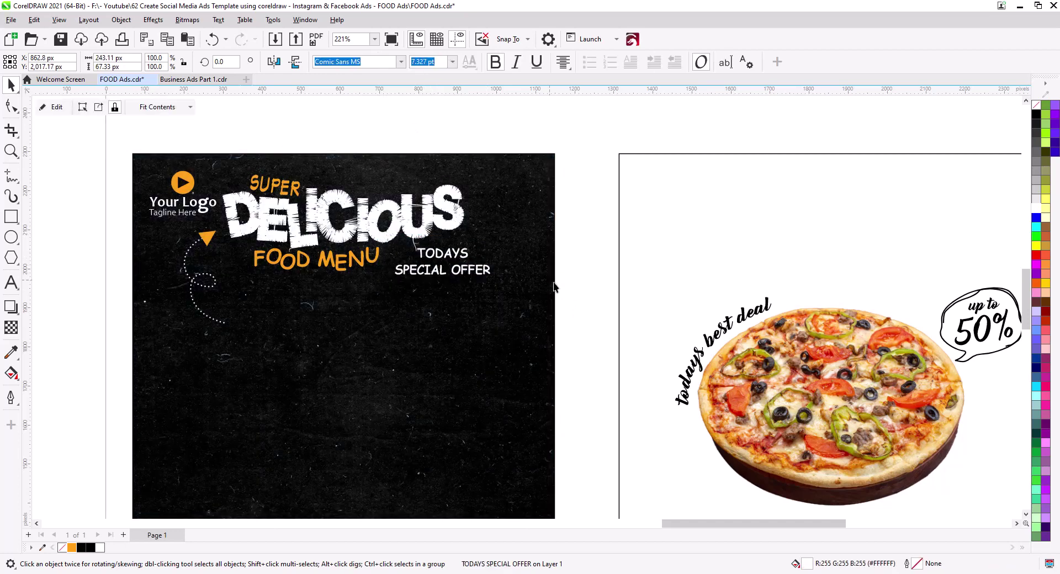
Break the TODAYS SPECIAL OFFER text into separate lines and fill TODAYS with the orange
click(457, 259)
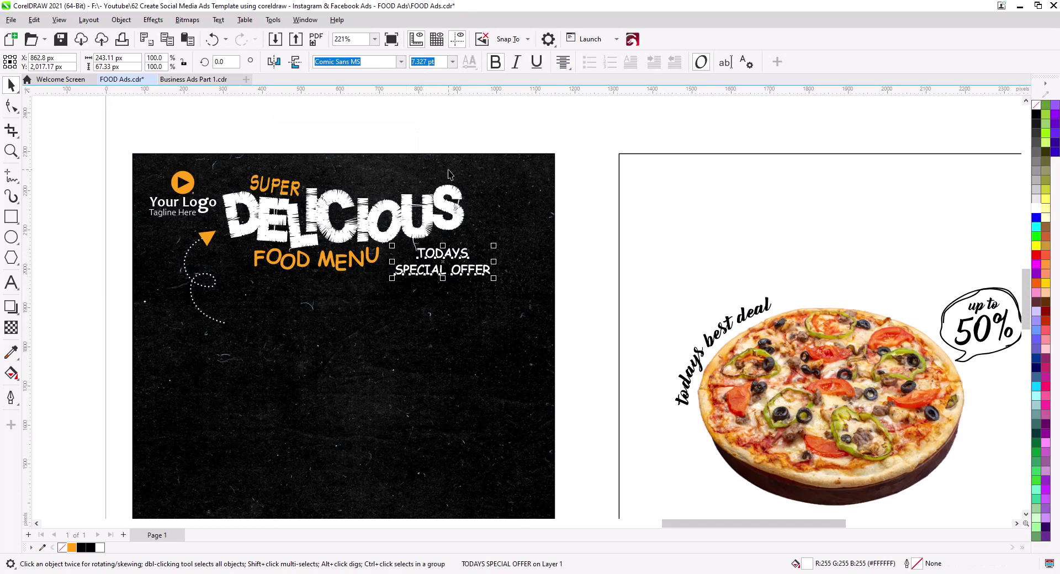
key(ctrl+k)
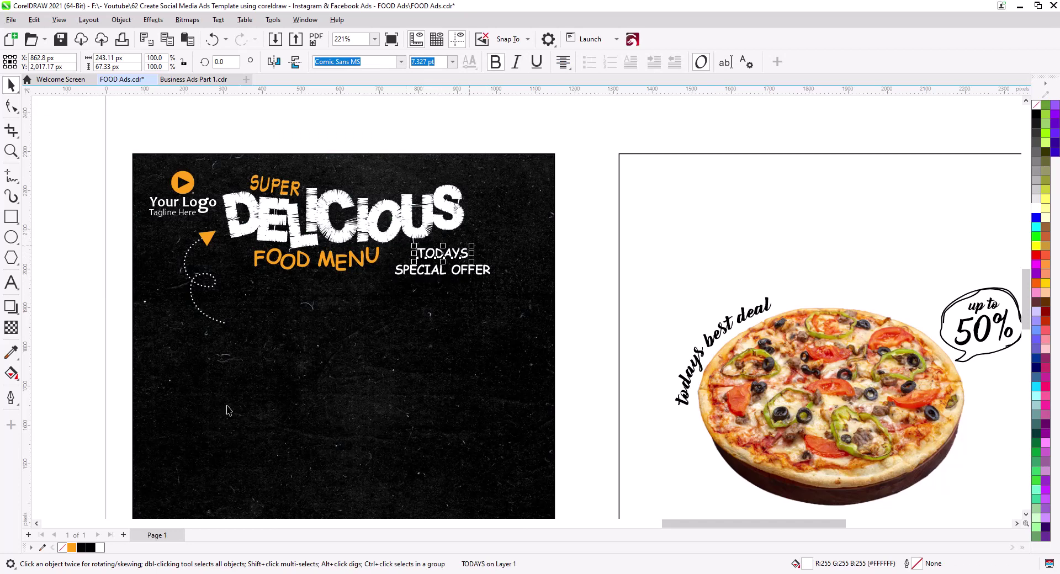
click(72, 548)
click(282, 371)
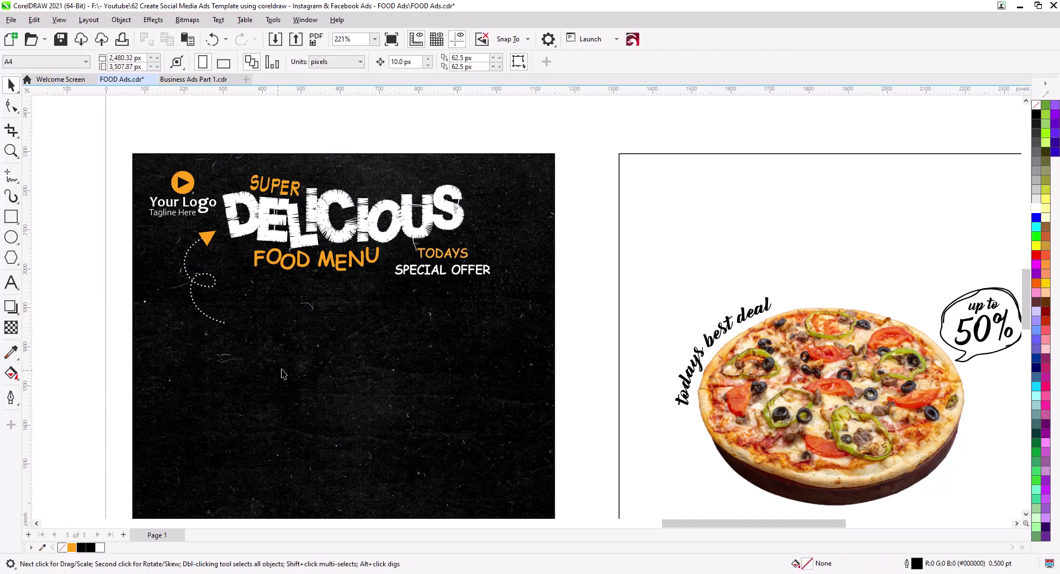
Fill the curved "todays best deal" text with white and move it together with the pizza onto the dark square
drag(398, 392, 439, 329)
scroll(439, 330, down, 1)
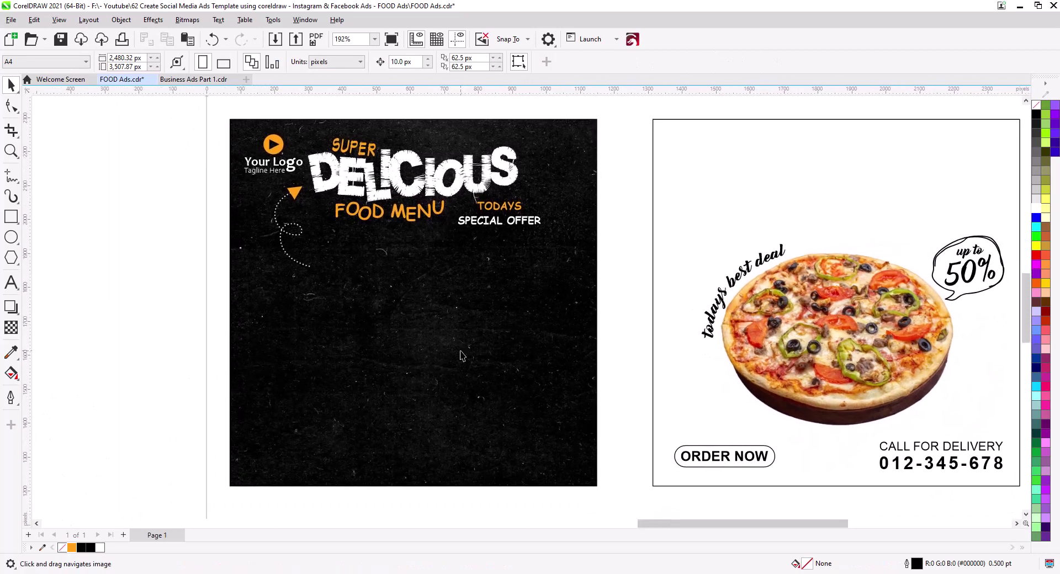
click(724, 309)
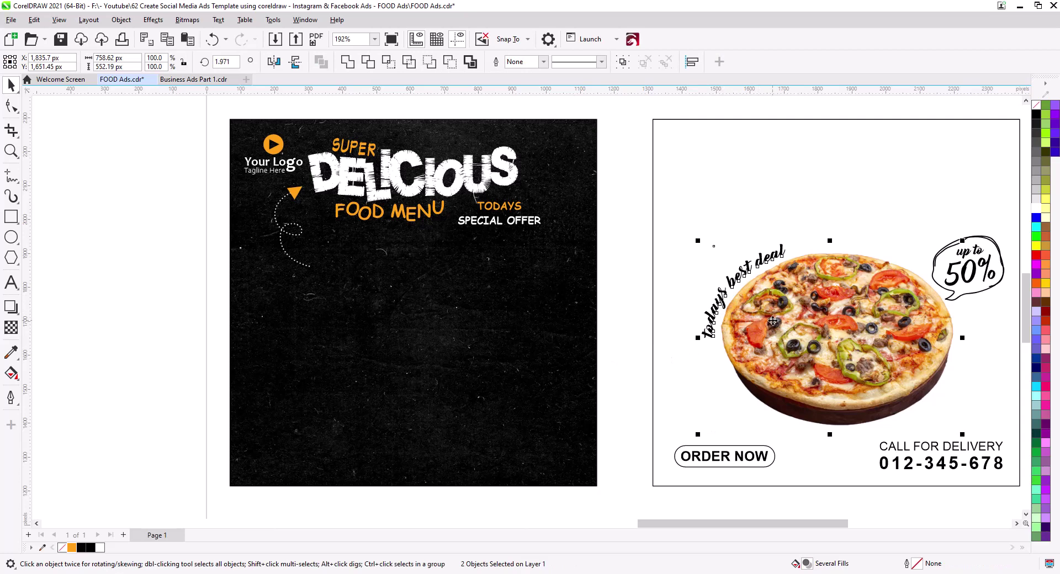
click(1036, 208)
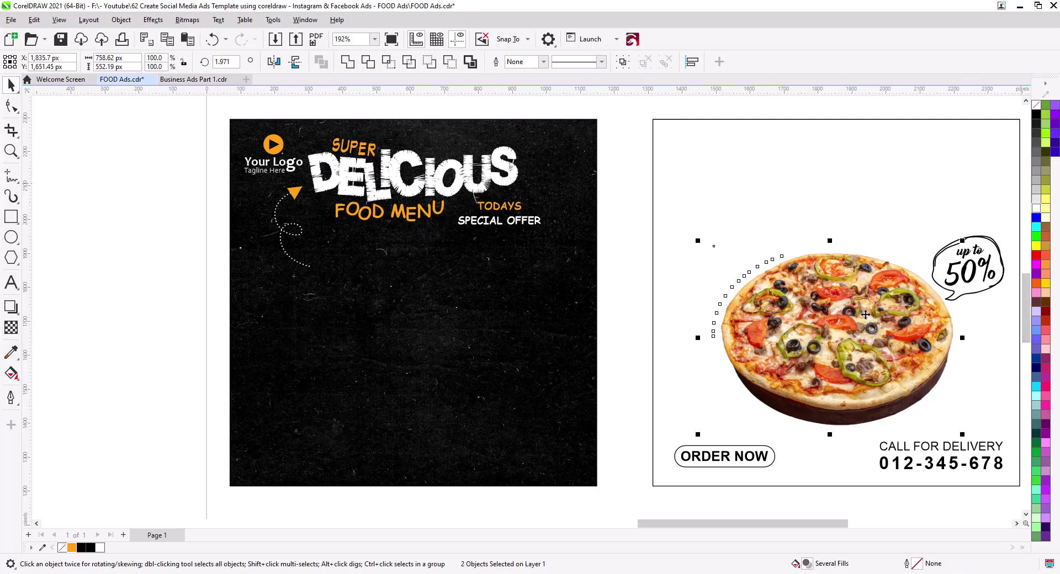
drag(563, 367, 391, 362)
Center the pizza horizontally on the dark square and nudge the curved "todays best deal" text back against its edge
click(368, 366)
shift+click(490, 462)
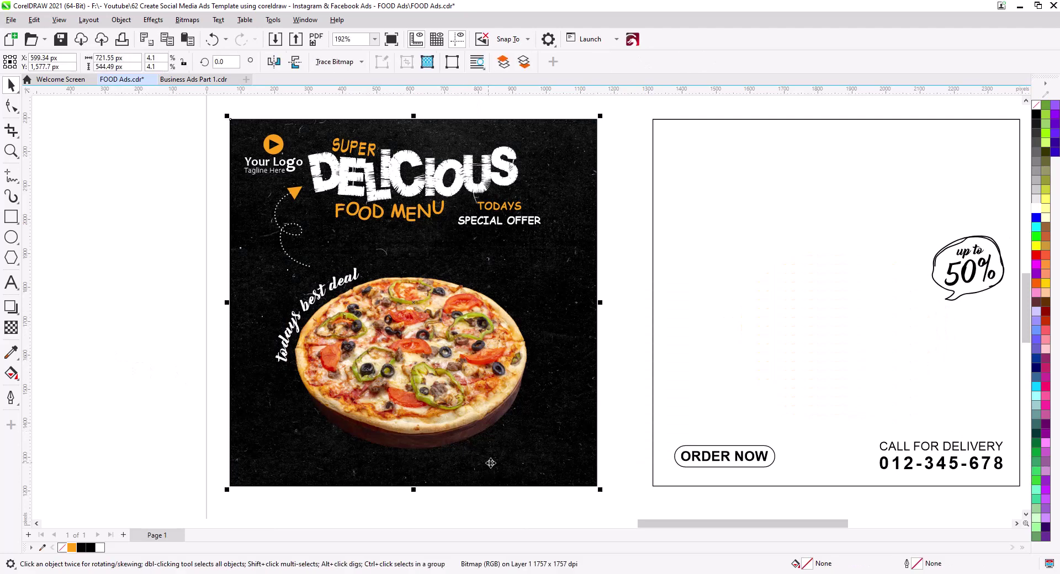
key(c)
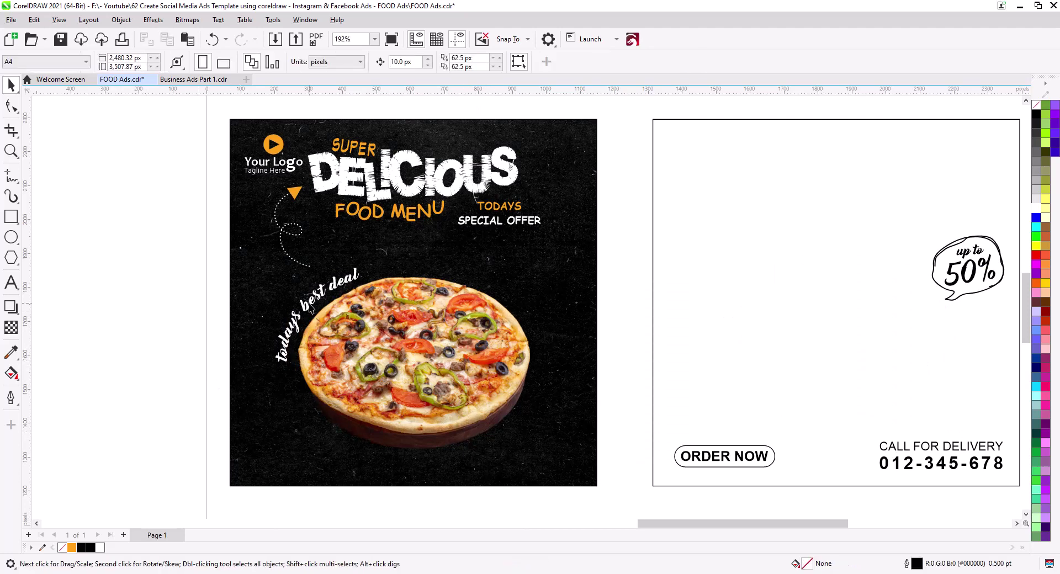
drag(306, 307, 311, 303)
Move the pizza and its curved text together slightly upward on the dark square
shift+click(357, 360)
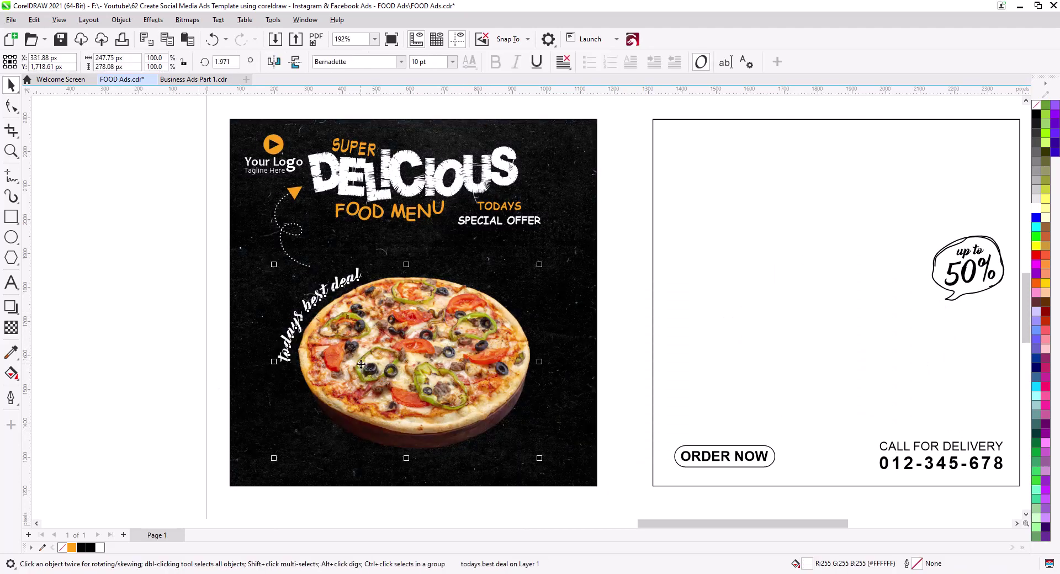
drag(408, 360, 409, 340)
click(154, 317)
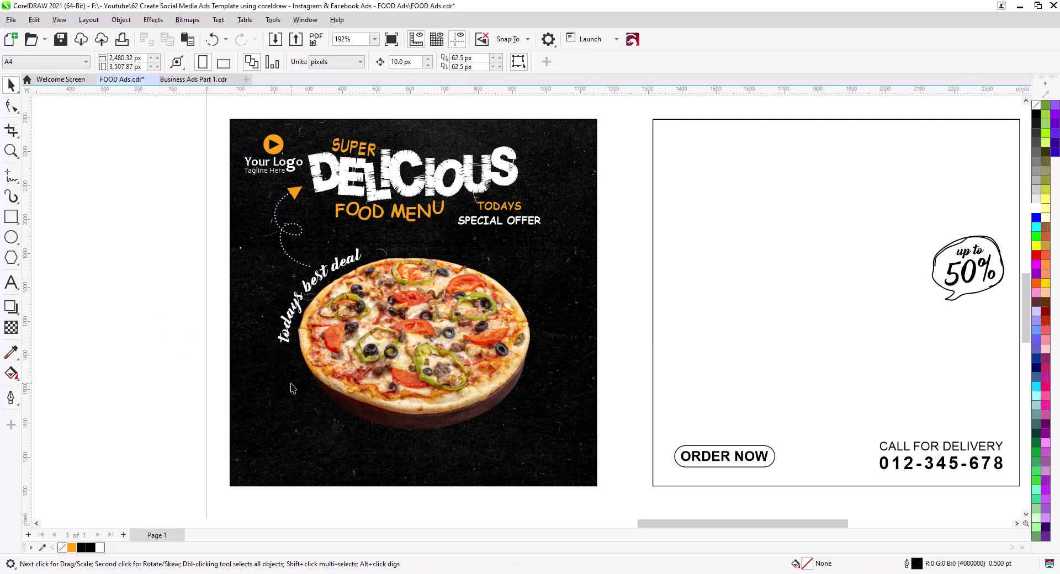
Adjust the pizza image to brightness 10, contrast 46 and intensity -14
click(440, 381)
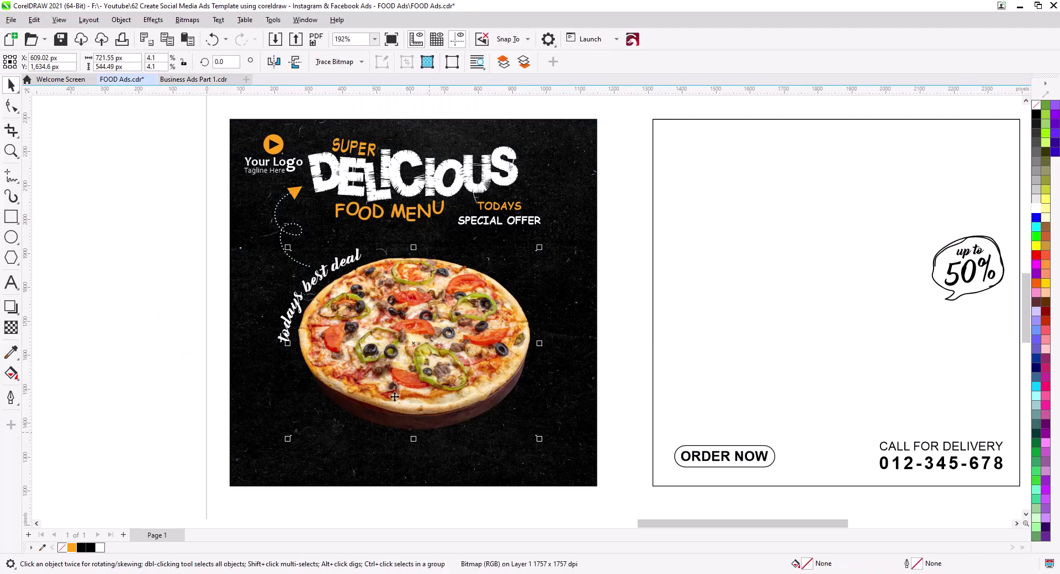
click(153, 19)
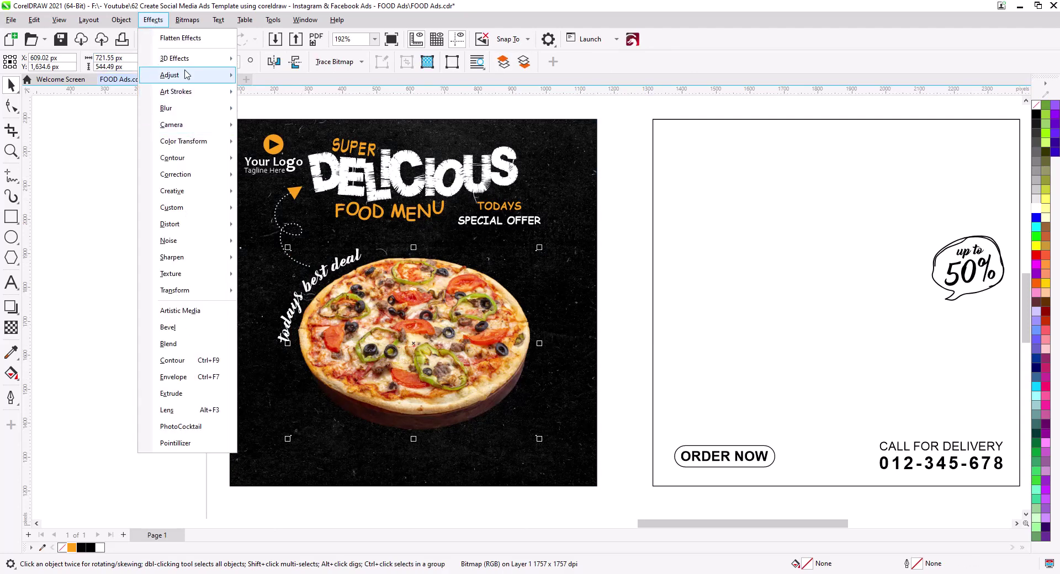
mouse_move(188, 76)
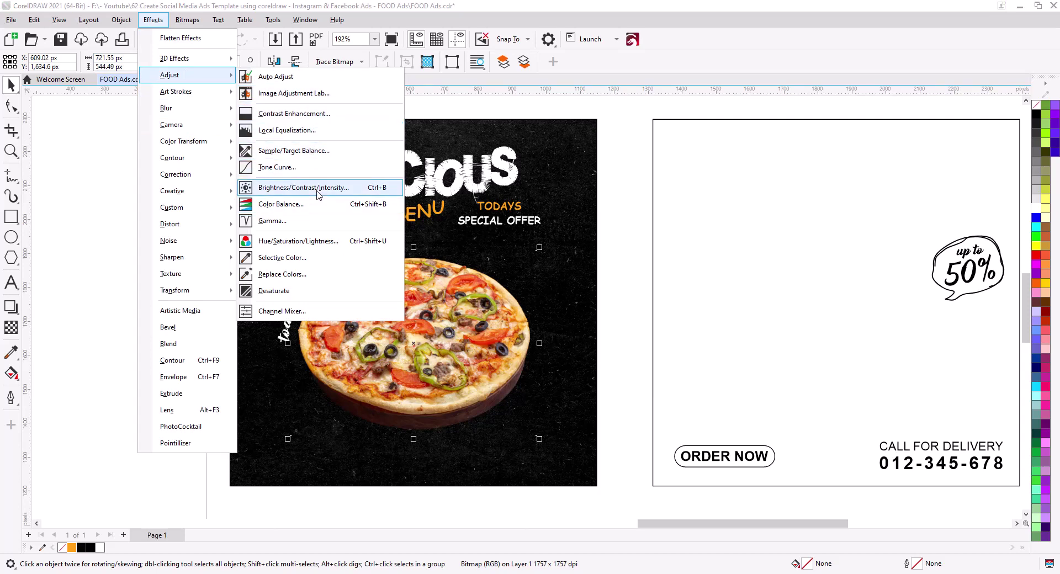
click(411, 287)
drag(518, 235, 646, 226)
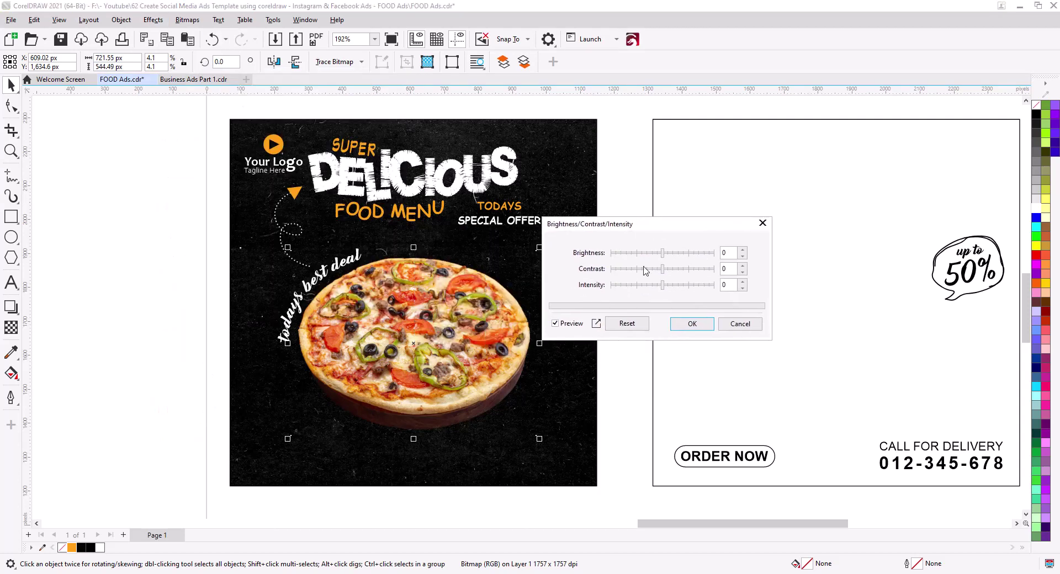
click(616, 327)
drag(681, 274, 669, 254)
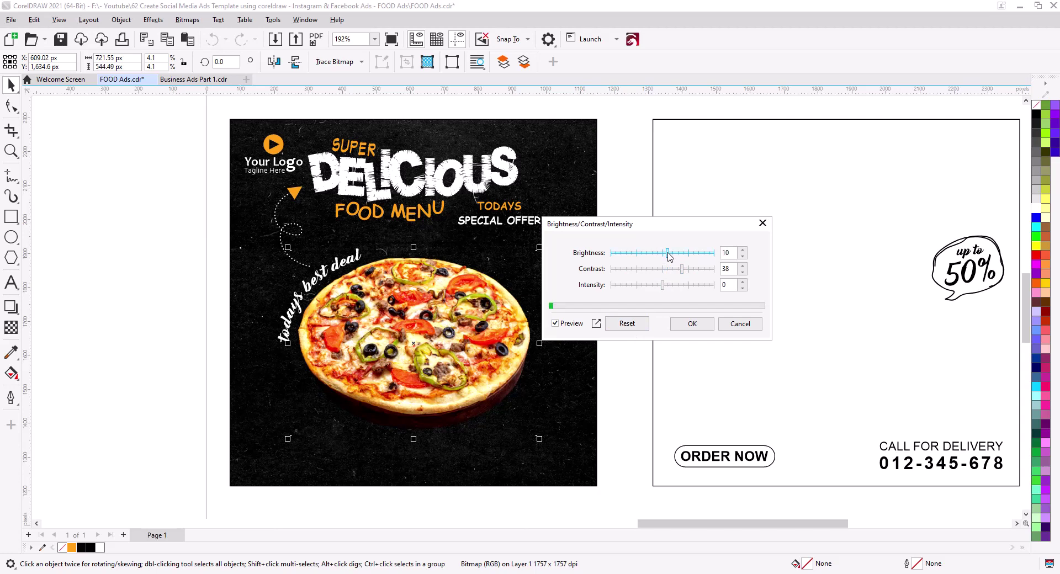
click(667, 288)
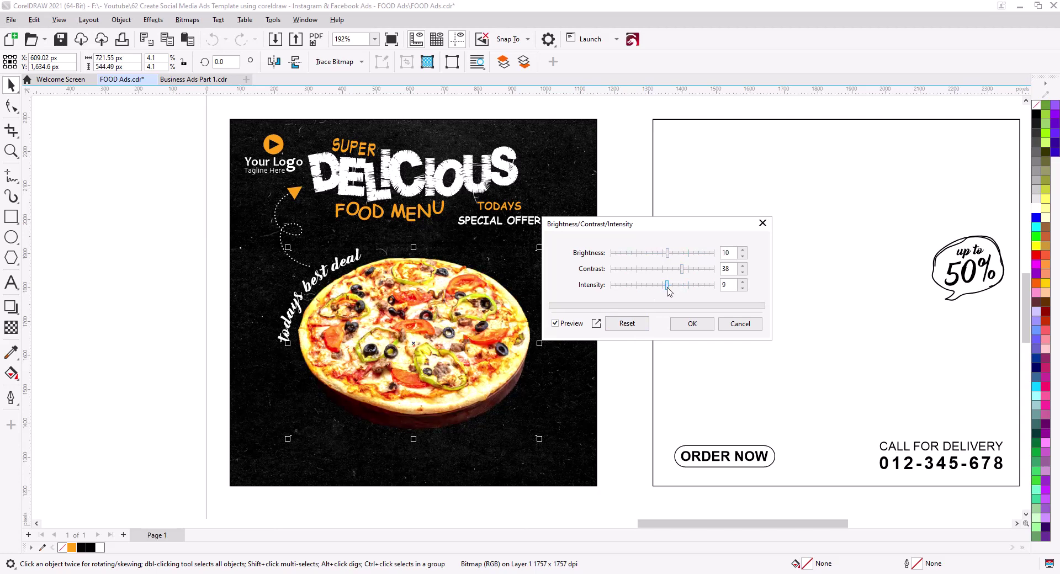
drag(661, 287, 689, 275)
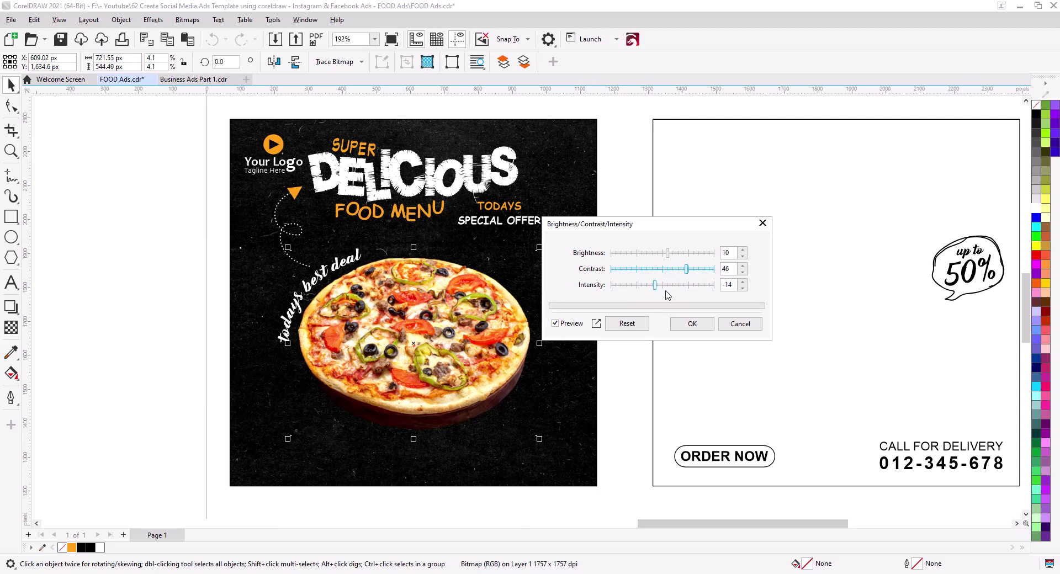
click(692, 325)
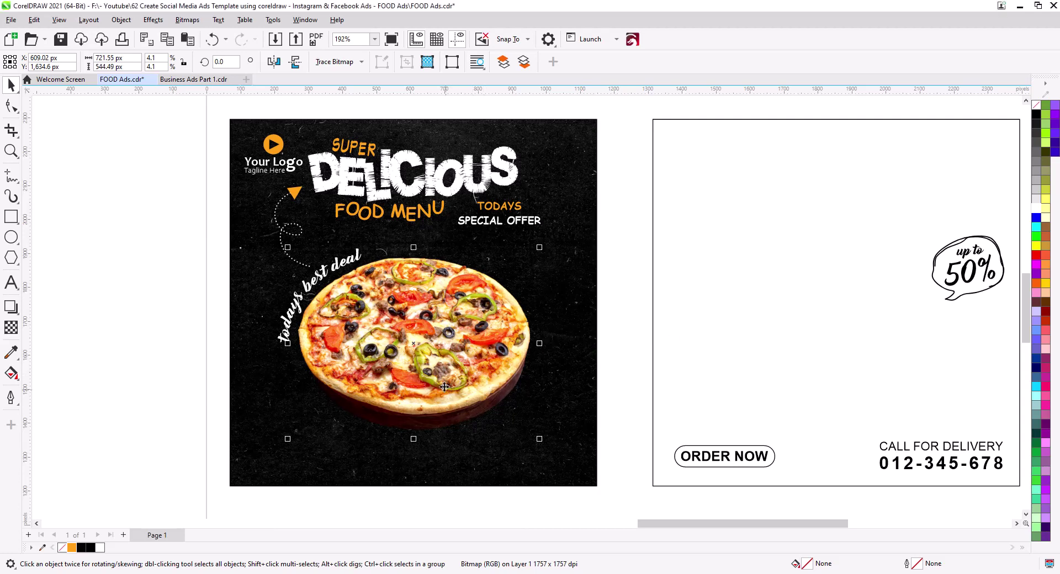
Delete the empty white square that framed the original layout
scroll(441, 393, down, 1)
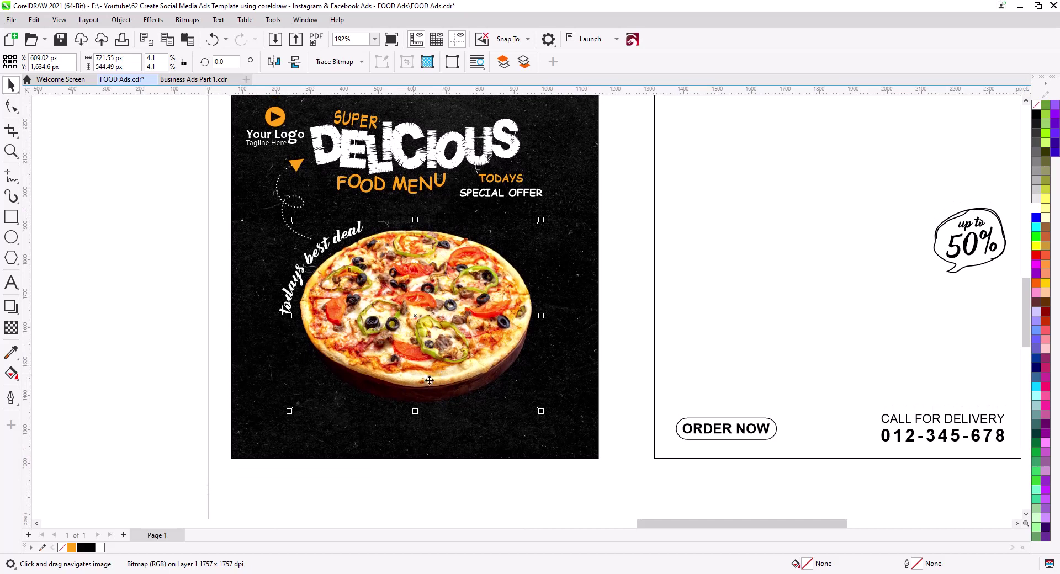
click(738, 288)
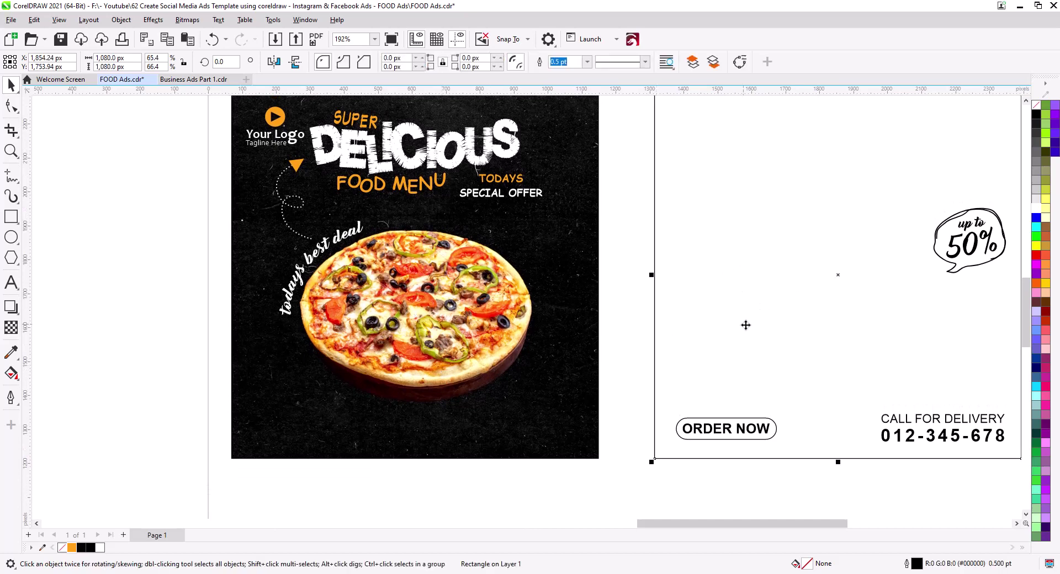
key(Delete)
Move the "up to 50%" speech bubble with its text onto the blank area just beside the dark square
scroll(971, 250, right, 1)
click(971, 251)
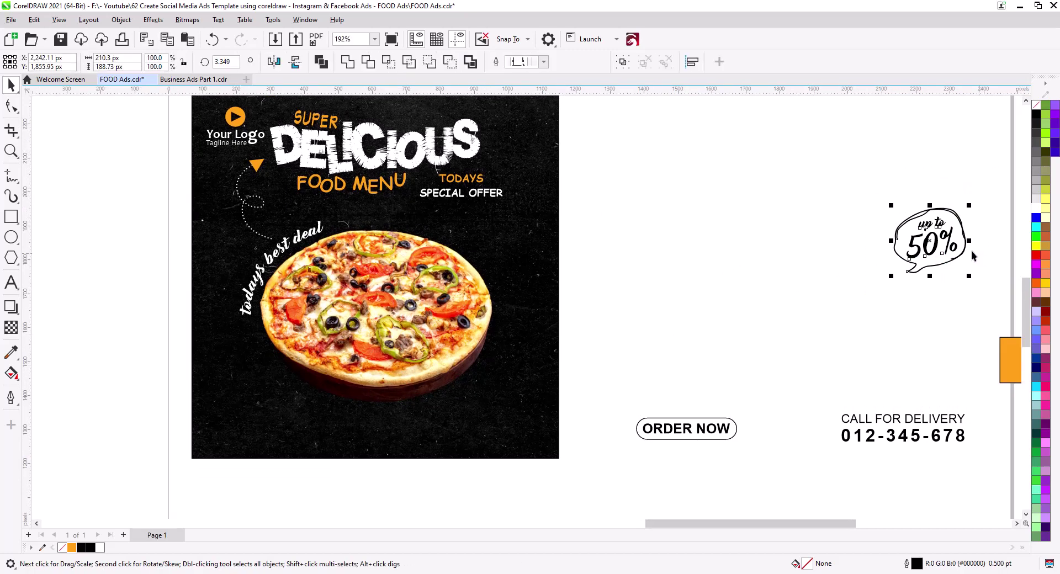
drag(971, 250, 649, 286)
click(692, 330)
Fill the 50% text in the speech bubble with the orange
click(630, 287)
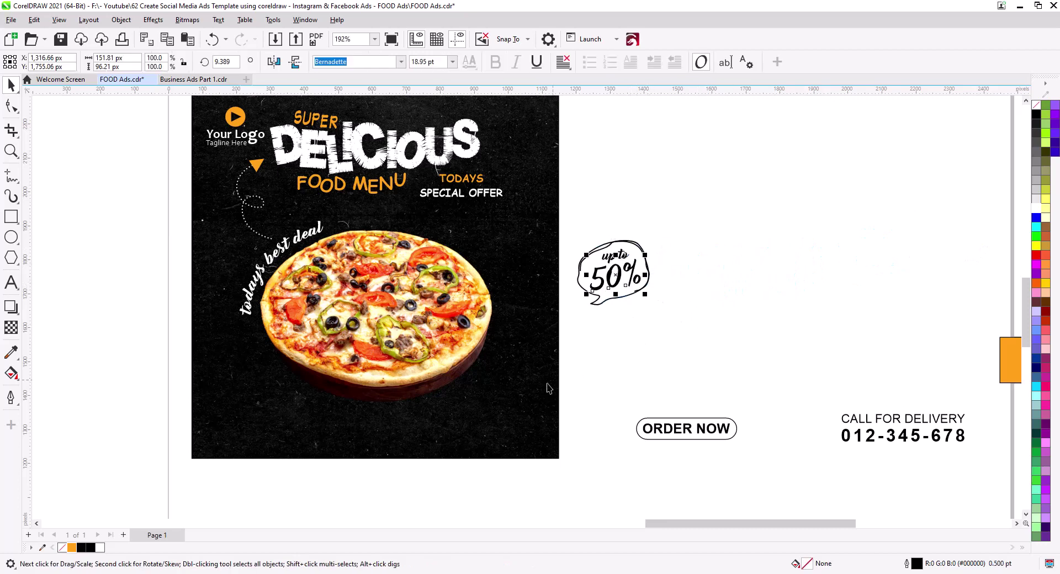
click(72, 548)
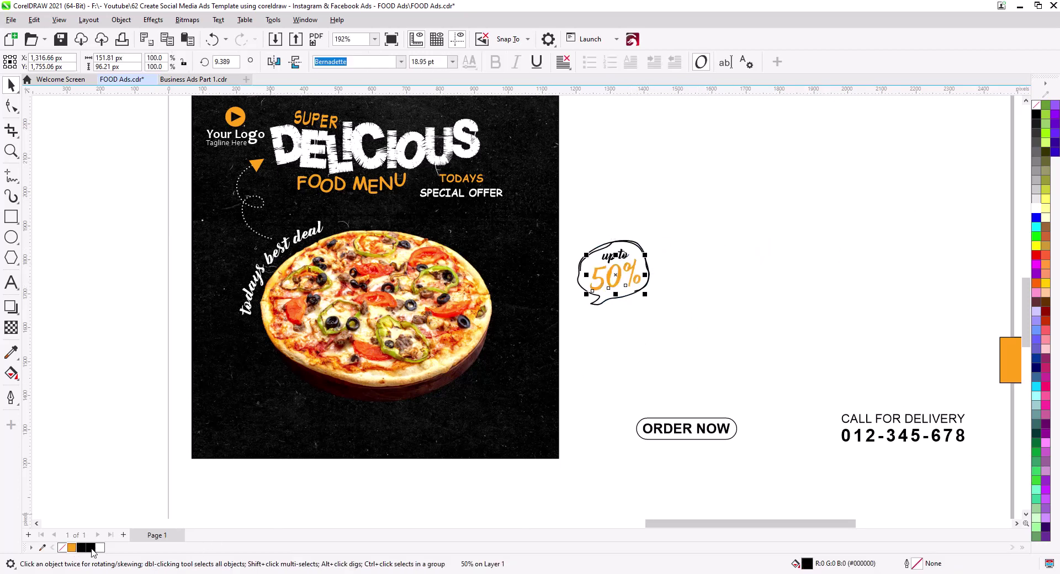
click(631, 368)
drag(575, 237, 575, 236)
click(670, 284)
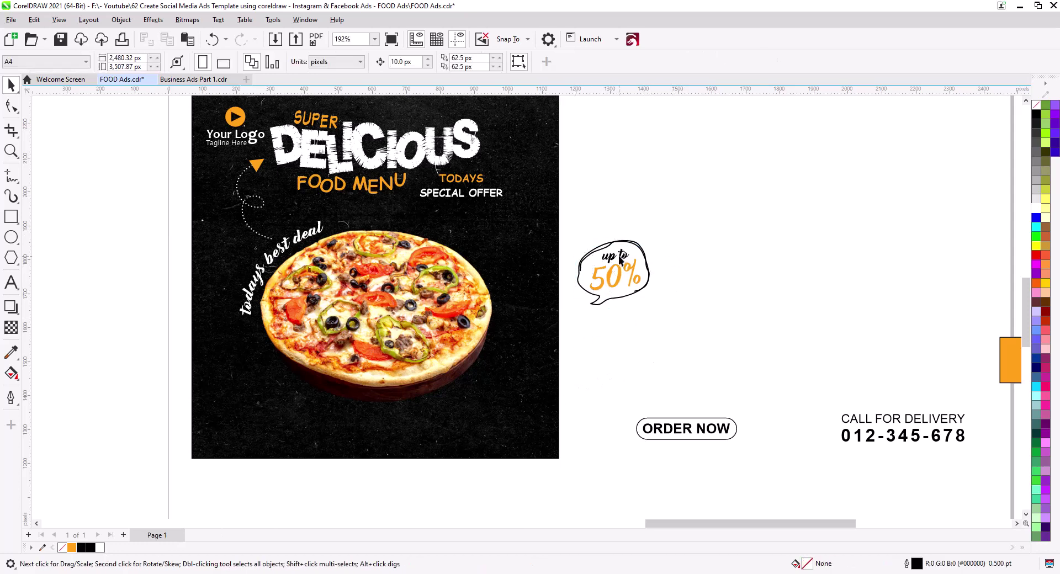
Fill the "up to" text with white and recolor the black speech bubble outline around it white
click(619, 256)
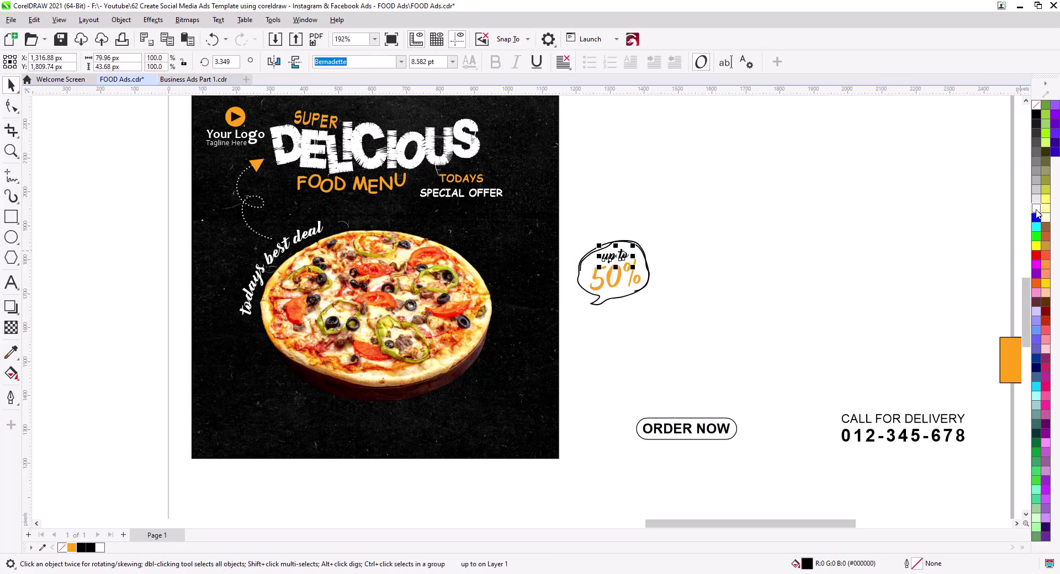
key(Delete)
drag(676, 358, 607, 285)
drag(562, 212, 562, 211)
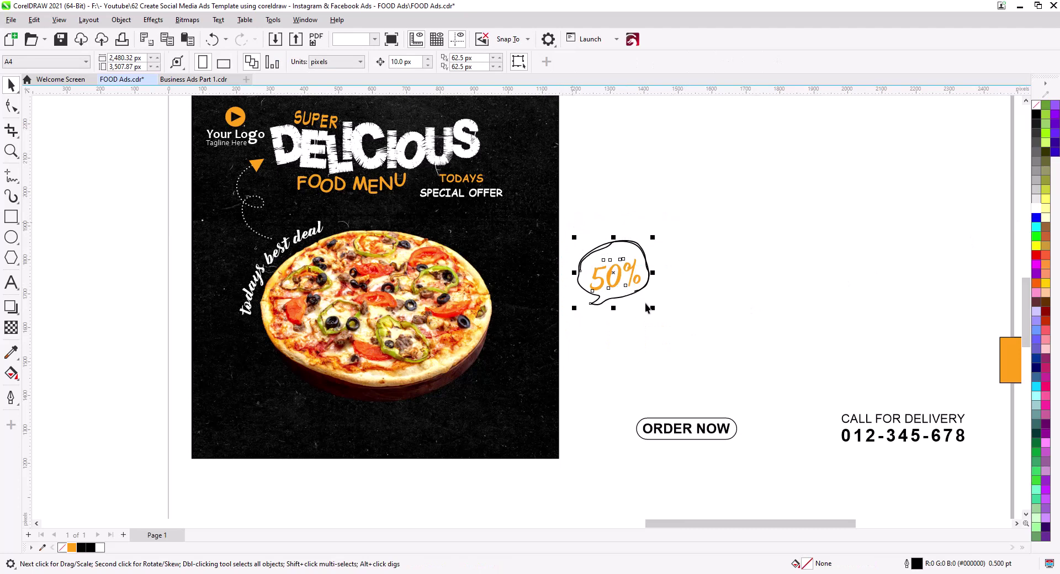
drag(683, 318, 607, 263)
drag(587, 223, 587, 225)
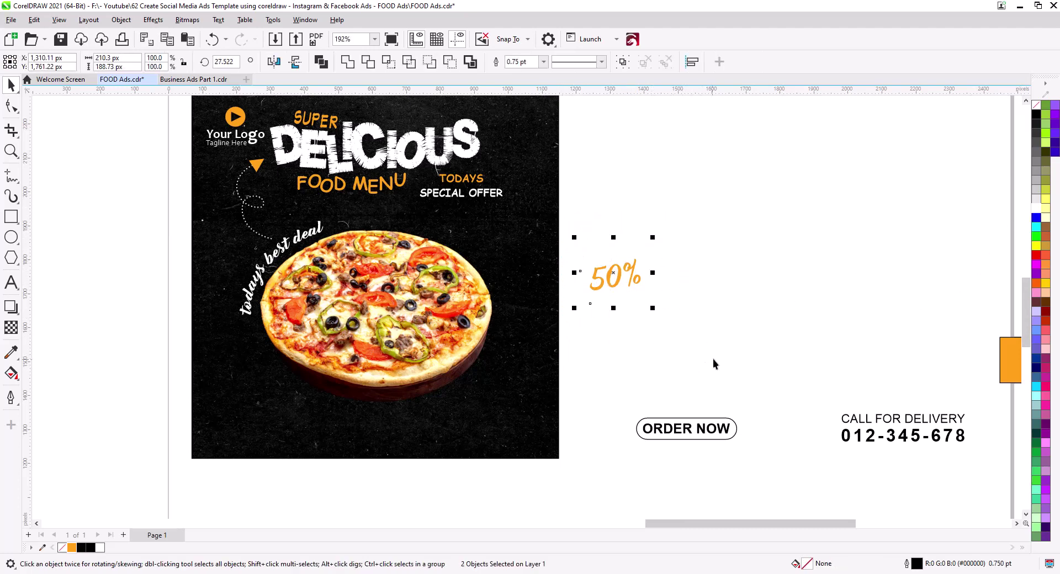
Move the speech bubble with its text to the pizza's upper right on the dark square, scaled to about 197 × 177 px
drag(712, 362, 568, 213)
drag(590, 284, 503, 257)
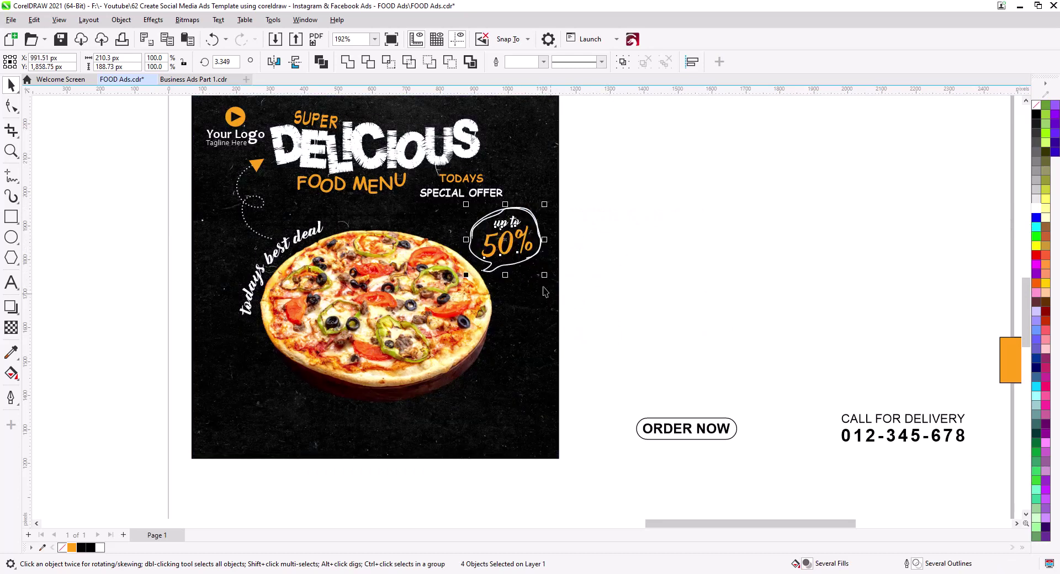
click(606, 289)
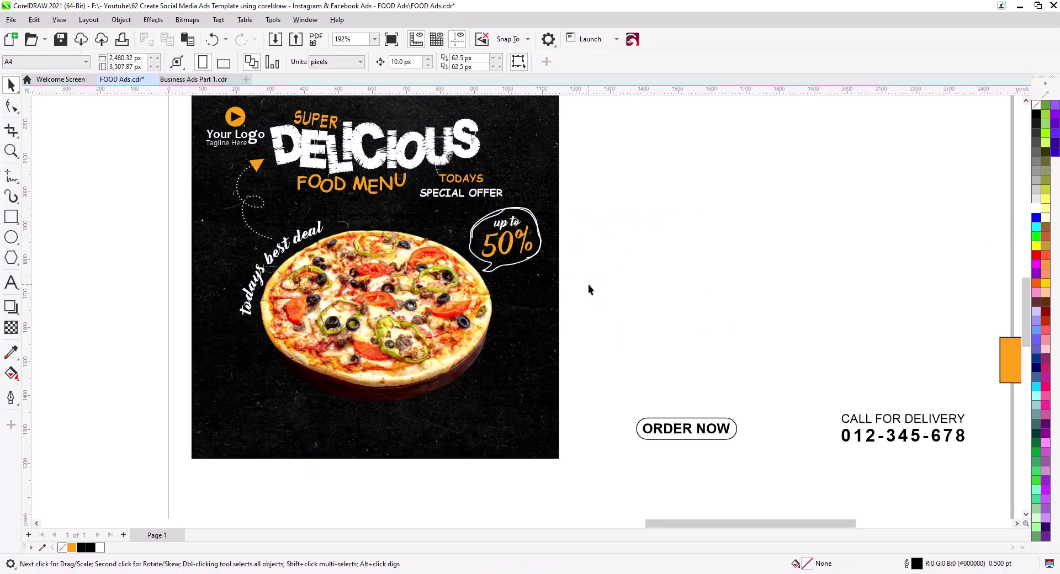
drag(587, 286, 541, 210)
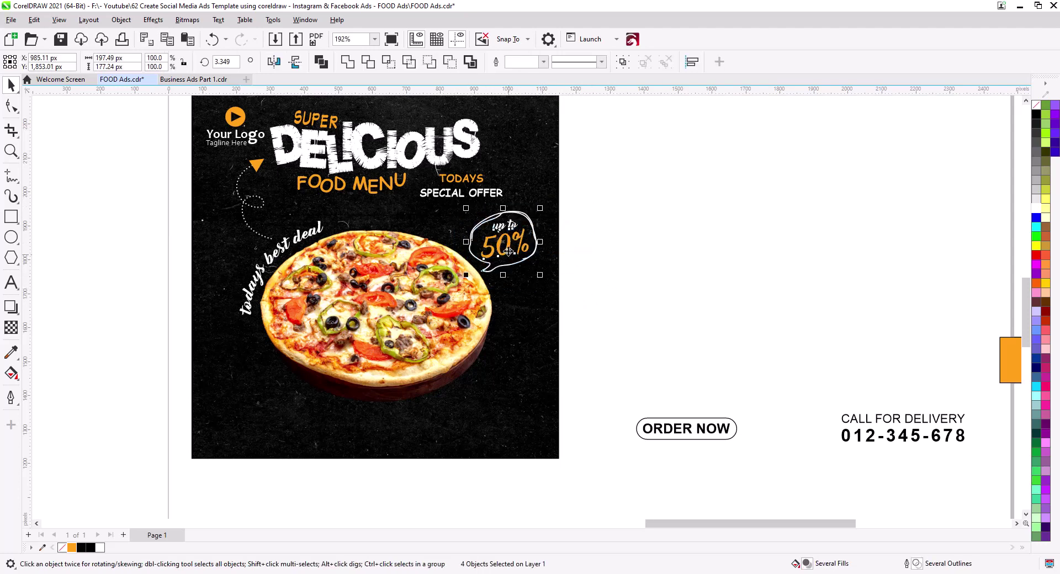
drag(503, 243, 506, 246)
click(568, 283)
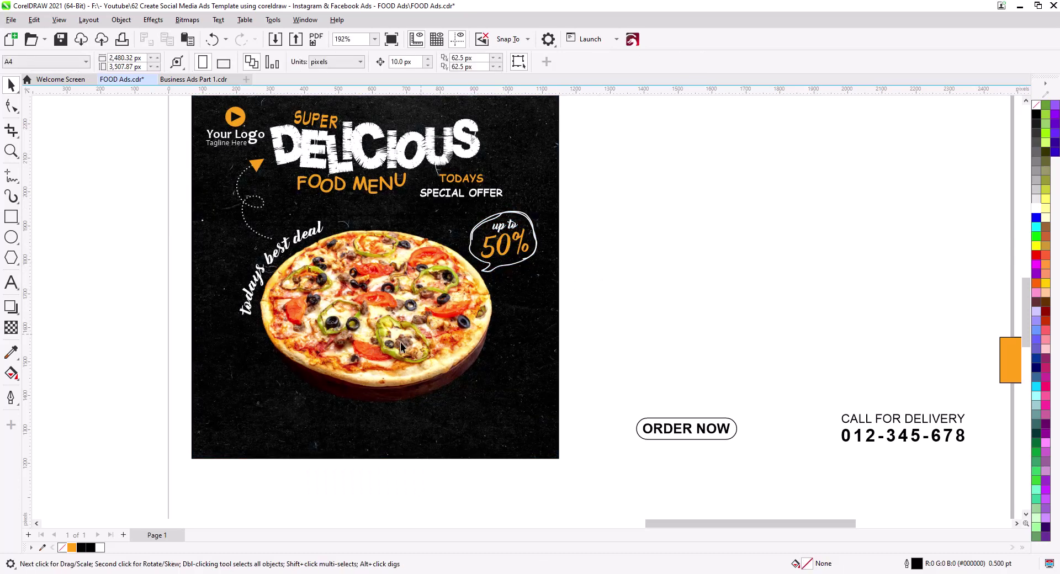
Fill the ORDER NOW button with the orange without an outline and place it, slightly smaller, in the dark square's lower left corner
drag(331, 373, 435, 350)
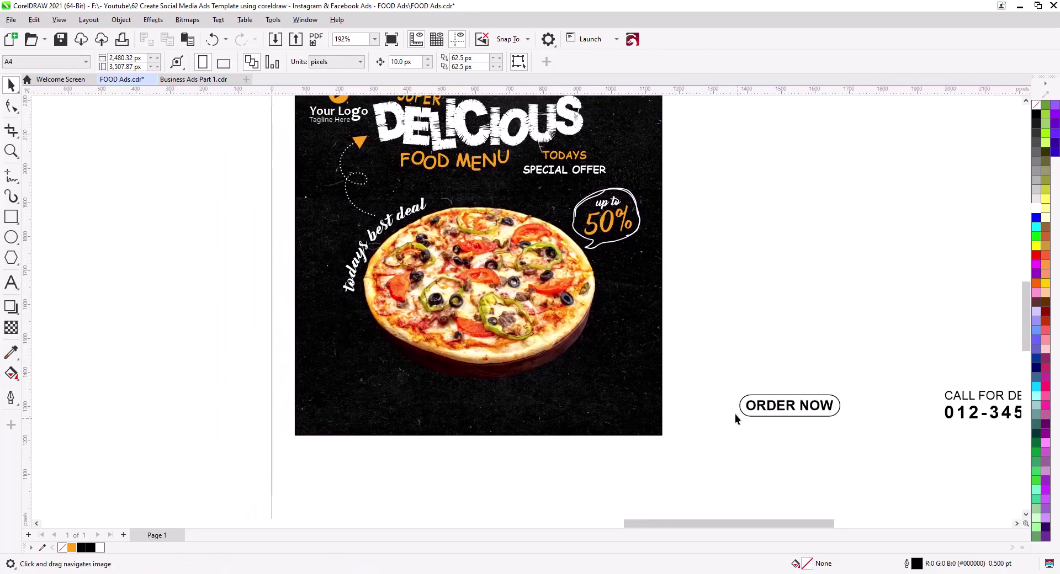
click(763, 413)
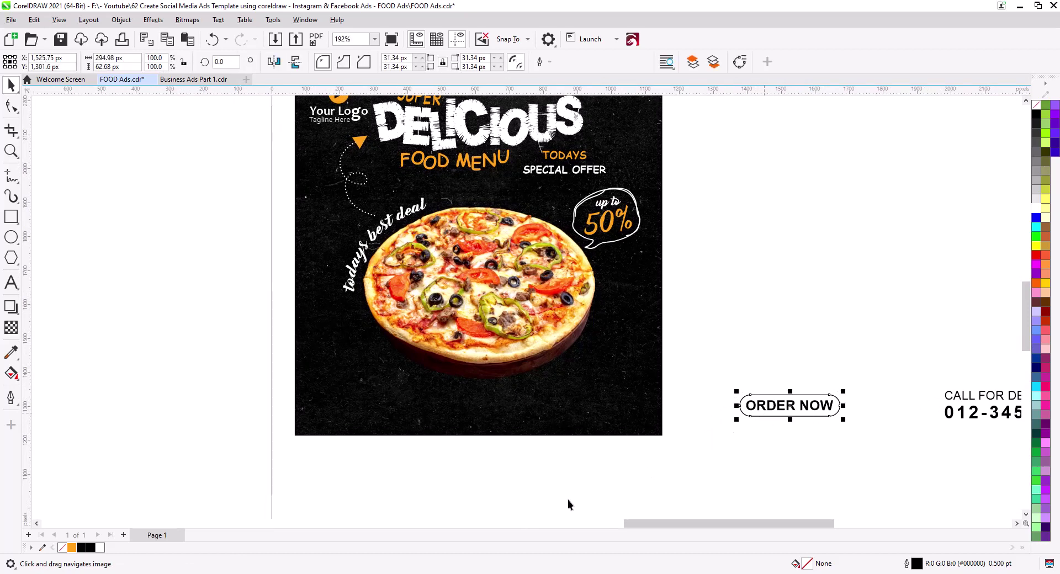
click(71, 547)
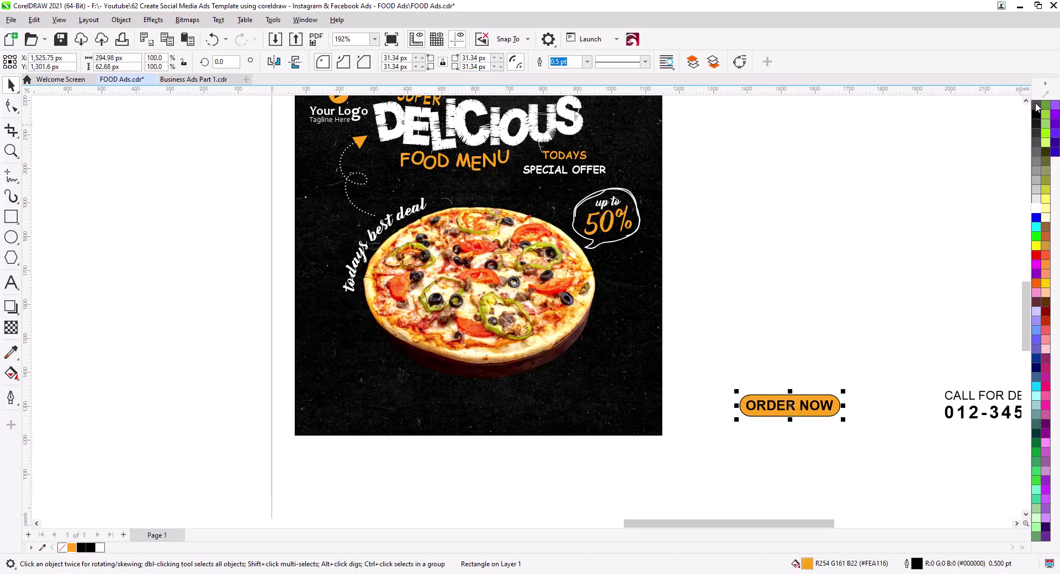
drag(721, 365, 413, 419)
click(580, 475)
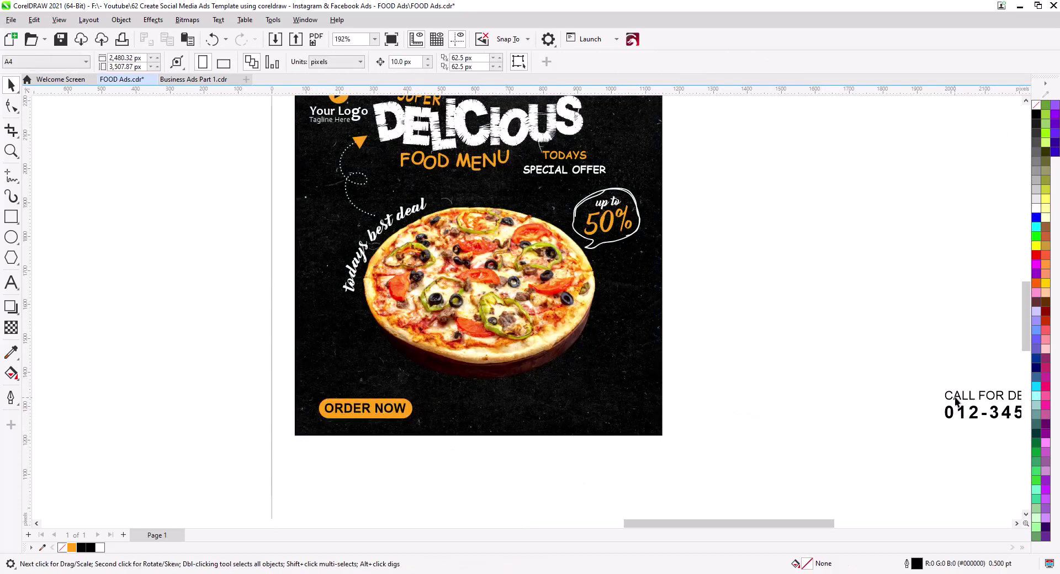
Bring the CALL FOR DELIVERY text and phone number close beside the dark square and fill the number with the orange
click(955, 398)
shift+click(959, 411)
key(F8)
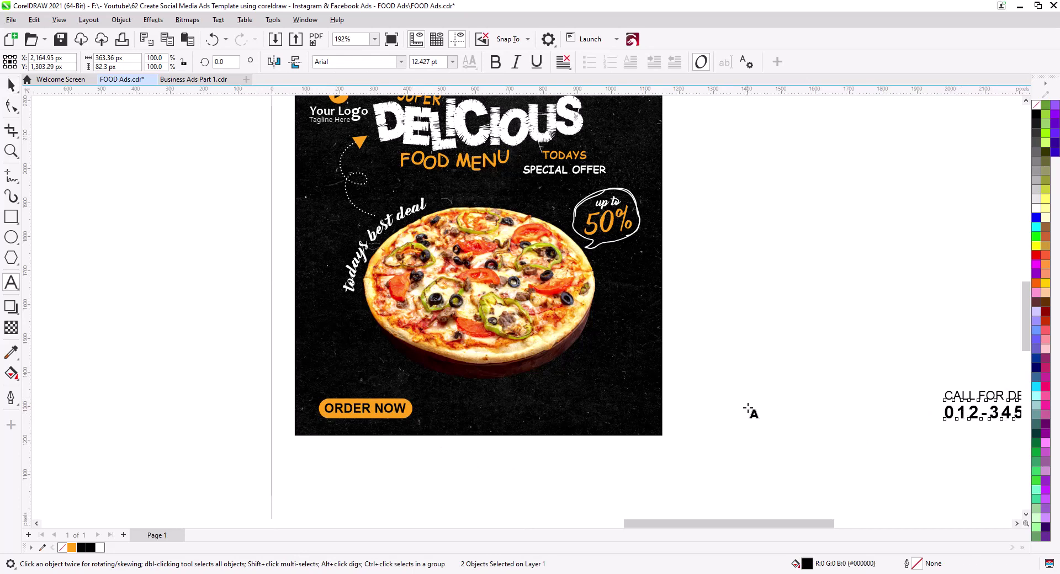
click(12, 85)
drag(965, 405, 705, 403)
click(716, 419)
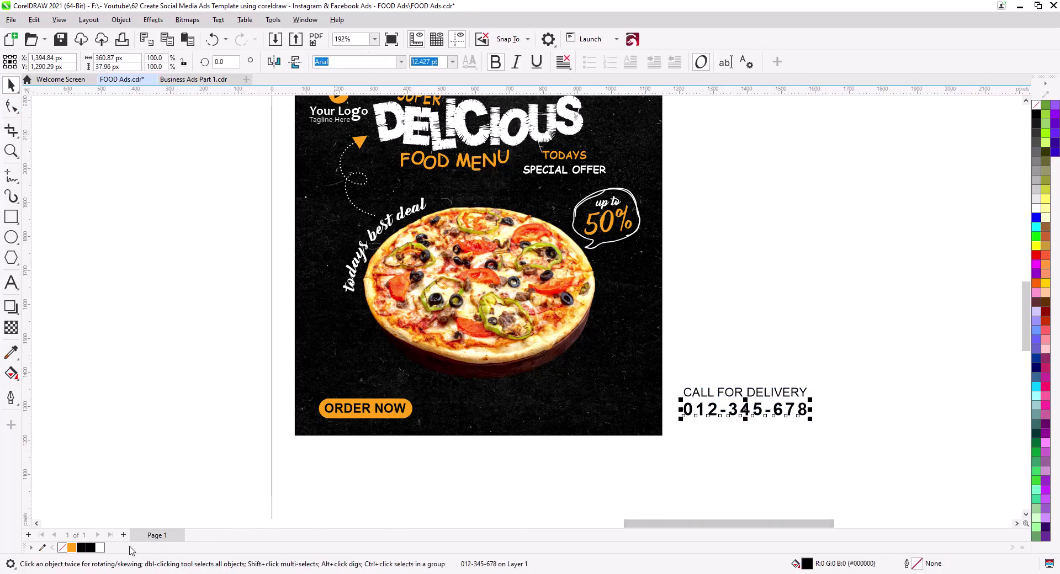
click(71, 548)
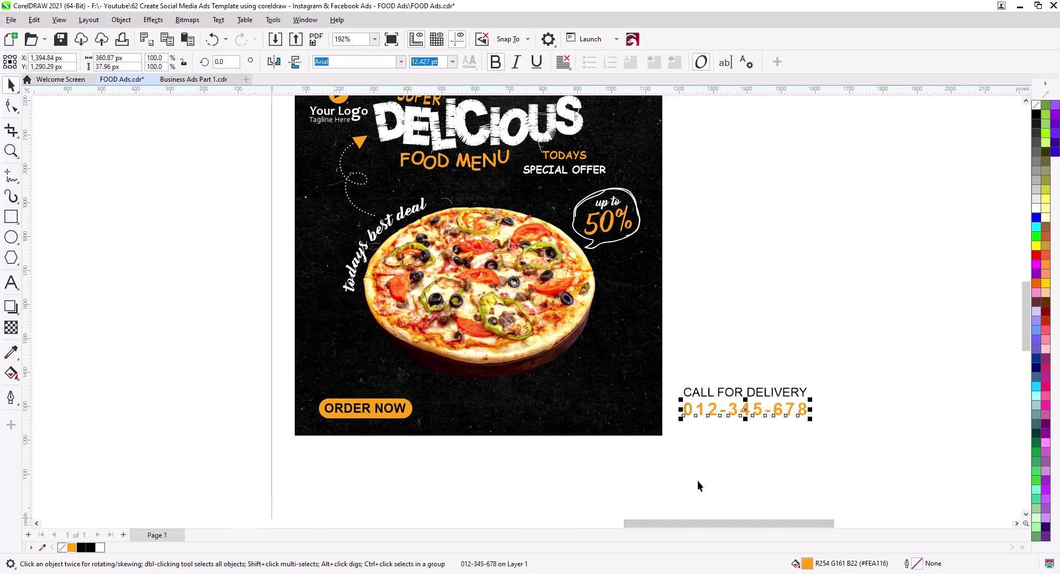
Make the CALL FOR DELIVERY text bold and scale it down to about 6.7 pt
click(727, 393)
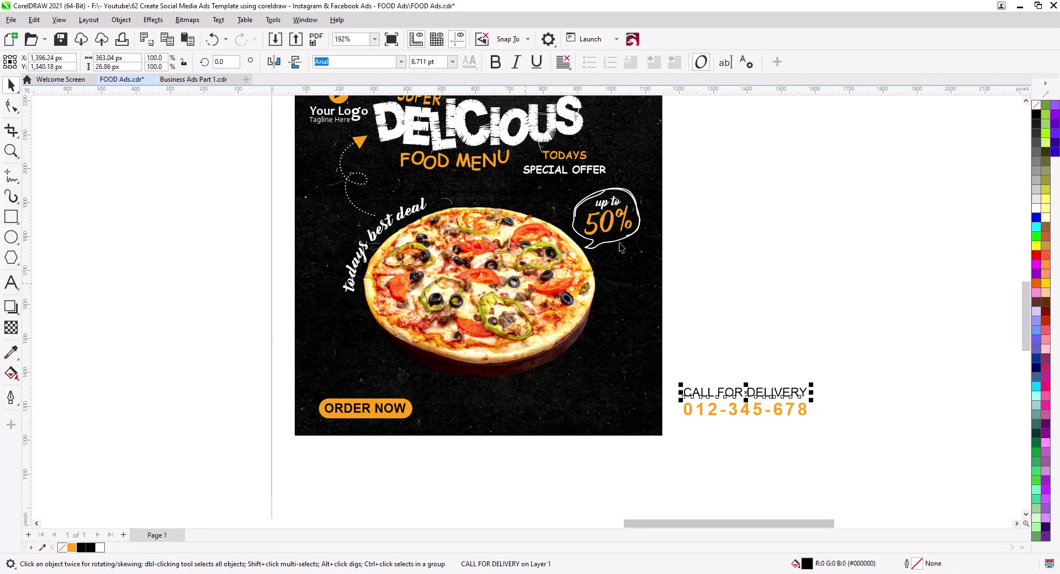
click(495, 62)
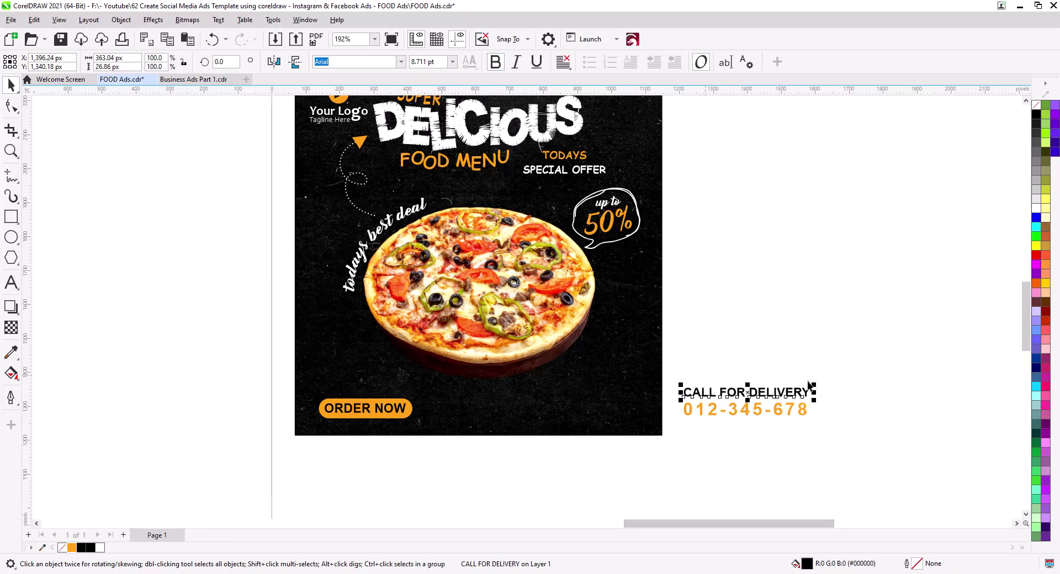
drag(816, 383, 816, 381)
click(842, 414)
scroll(805, 411, up, 1)
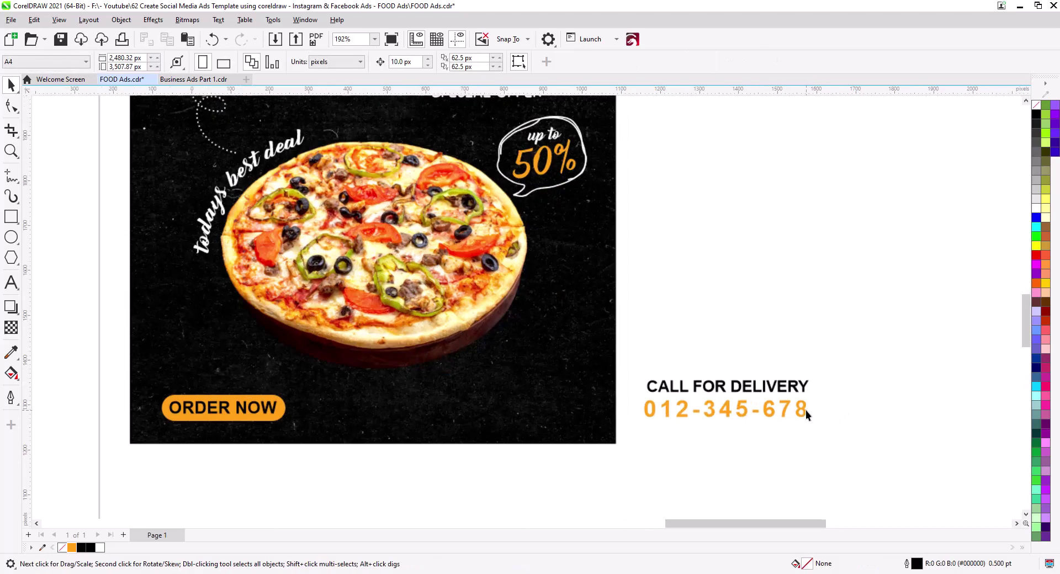
scroll(805, 411, up, 2)
click(807, 373)
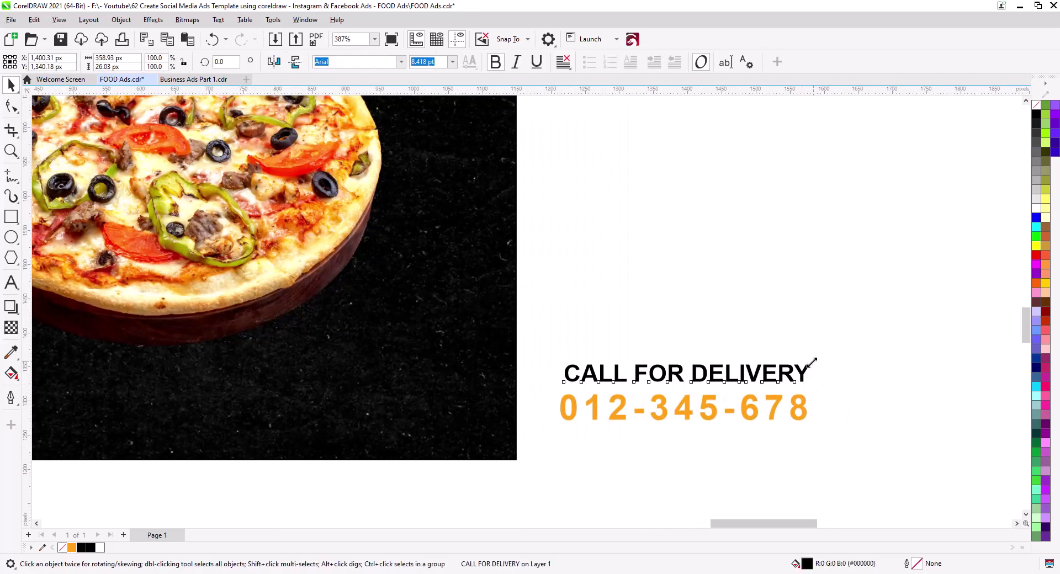
drag(812, 362, 807, 364)
Center CALL FOR DELIVERY horizontally over the phone number and fill the text with white
shift+click(752, 419)
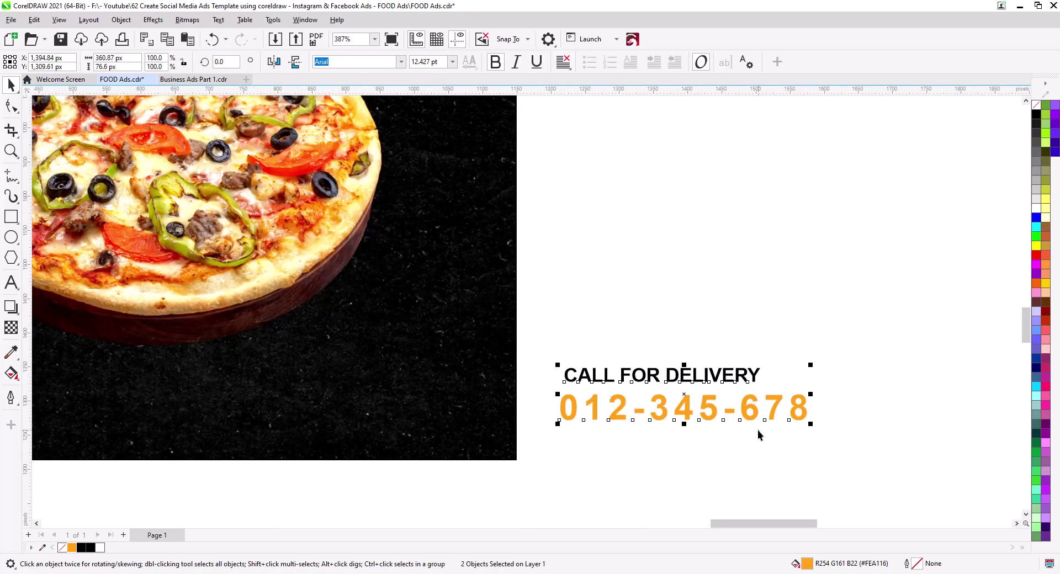
key(c)
click(693, 461)
click(697, 382)
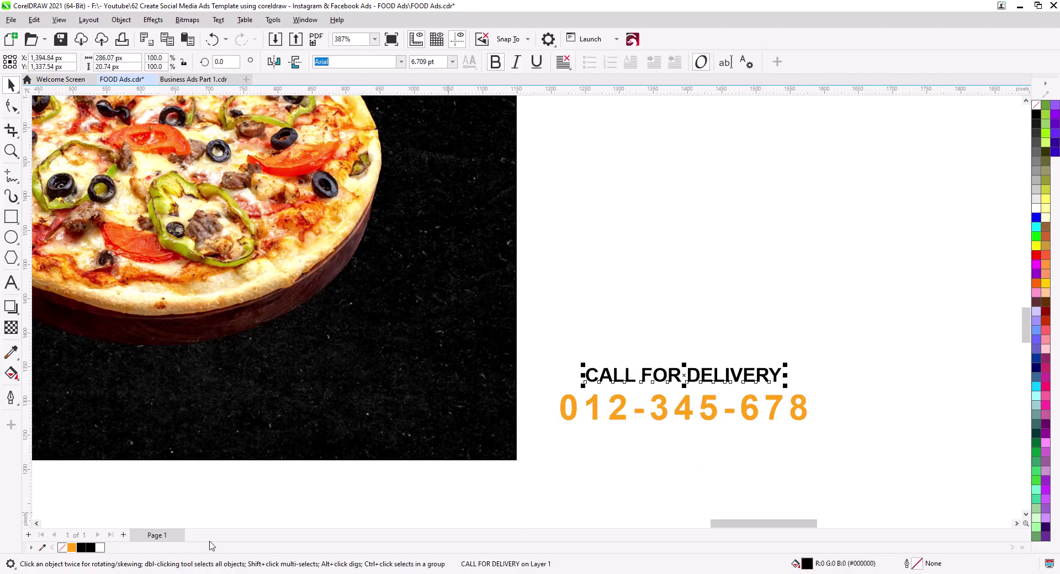
click(100, 547)
Move the CALL FOR DELIVERY text together with the phone number into the dark square's lower right corner
drag(832, 473, 548, 333)
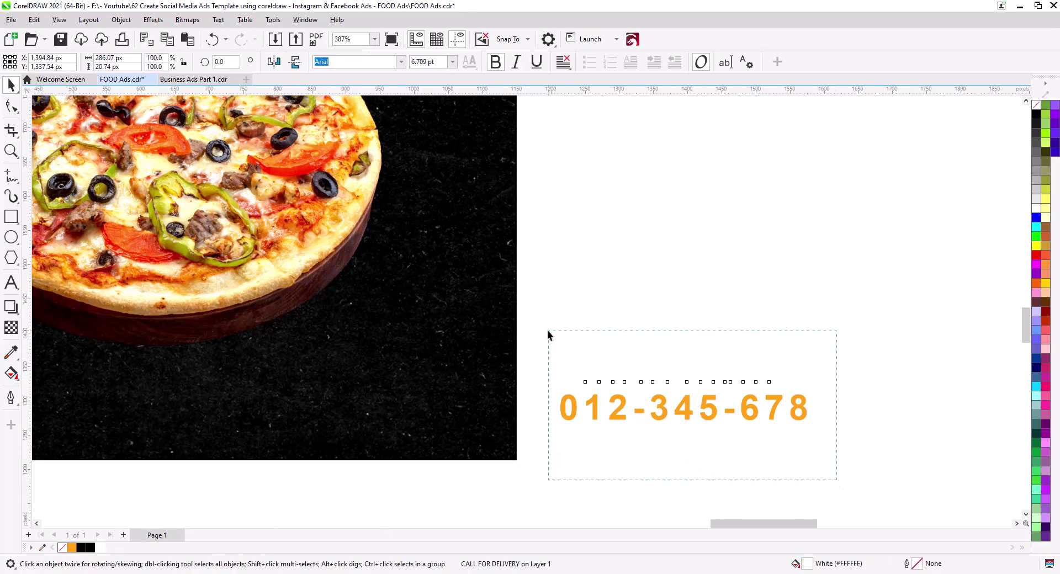
drag(620, 418, 301, 413)
click(603, 413)
scroll(601, 413, down, 4)
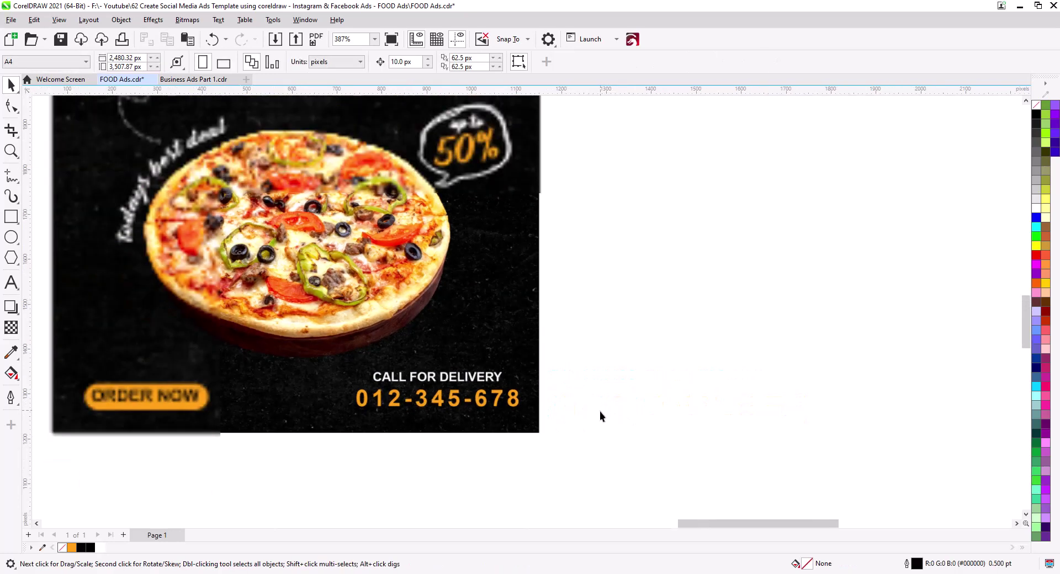
drag(602, 419, 693, 399)
Convert the pizza image to a 300 dpi RGB Color (24-bit) bitmap with a transparent background
click(440, 290)
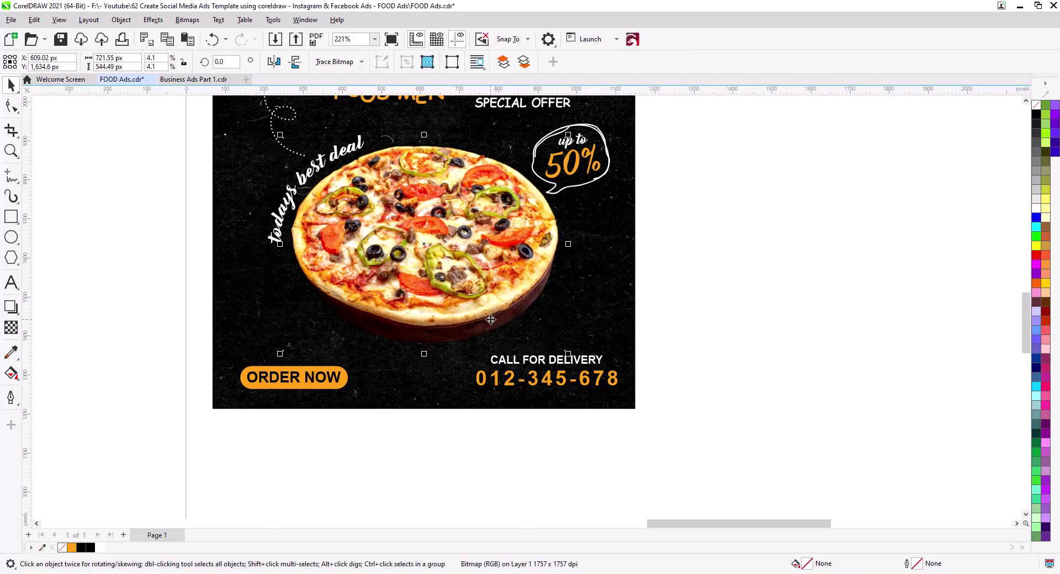
scroll(414, 262, up, 3)
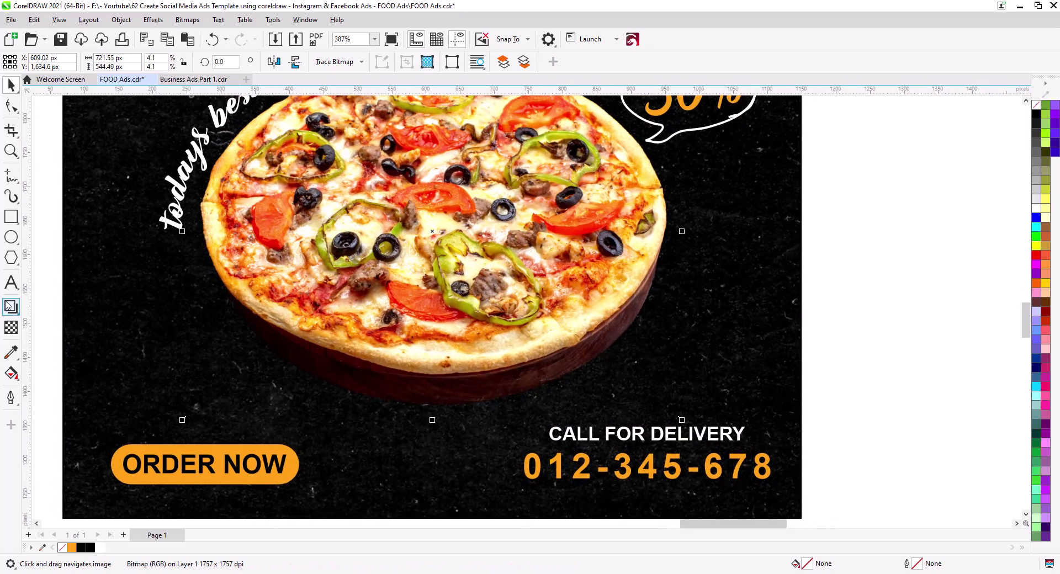
click(9, 305)
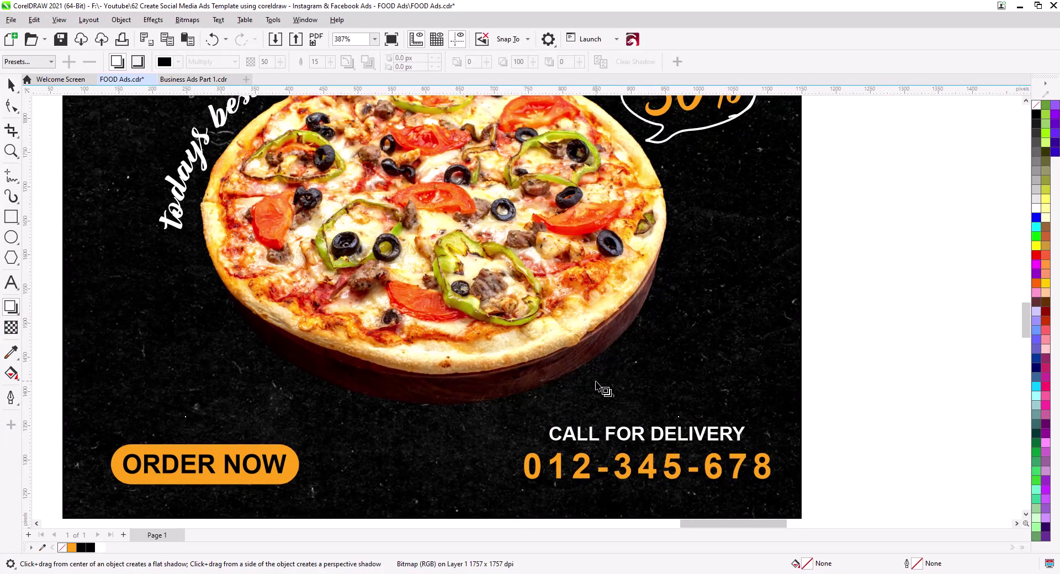
scroll(603, 389, down, 3)
click(11, 83)
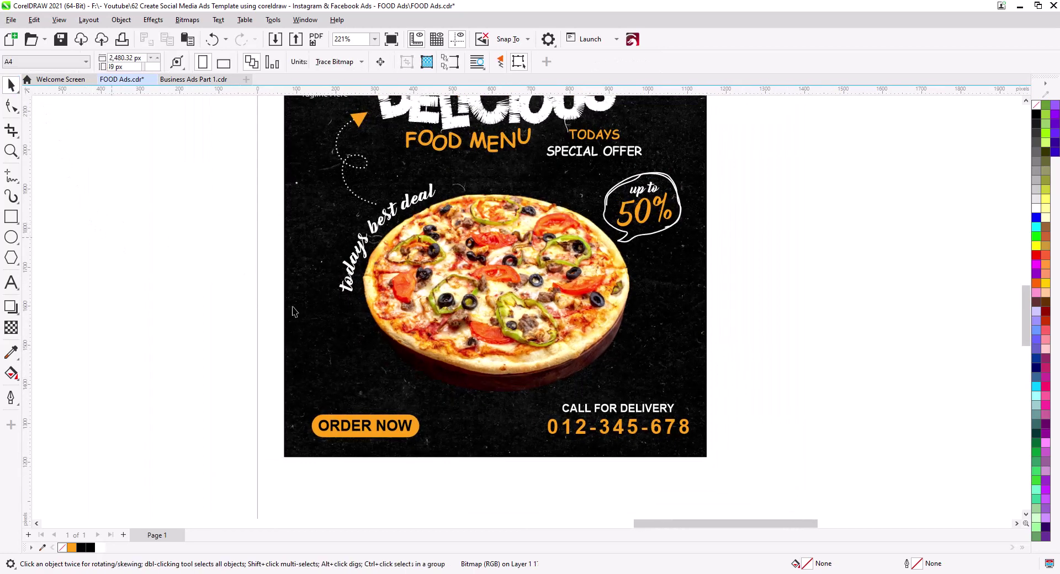
click(188, 20)
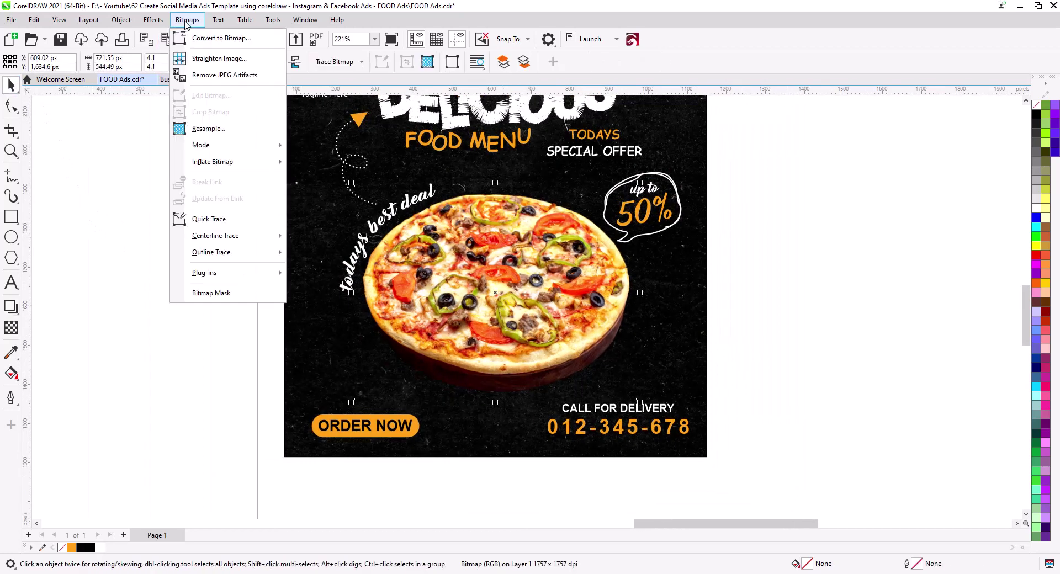
click(215, 37)
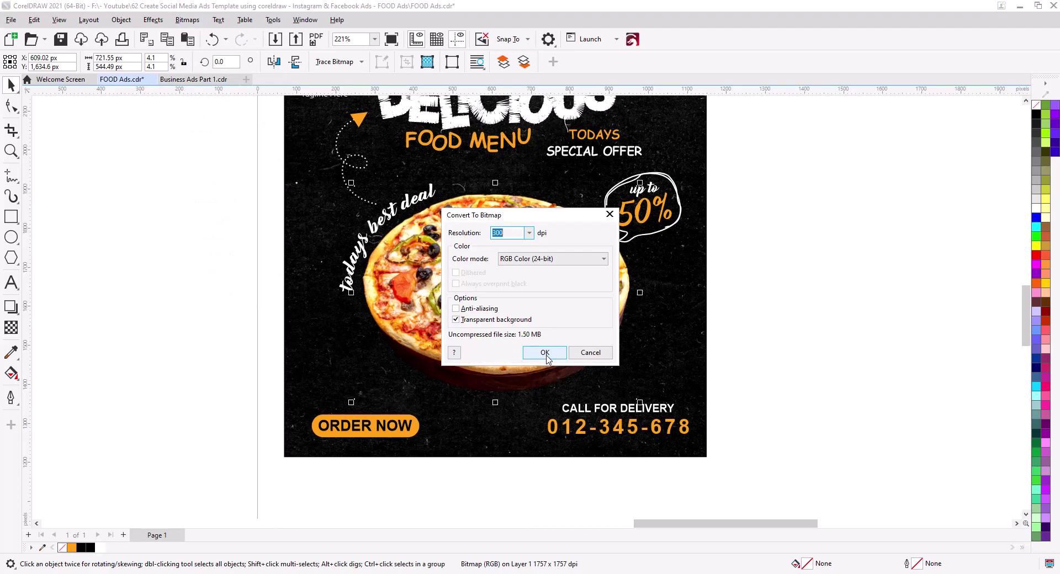
click(545, 353)
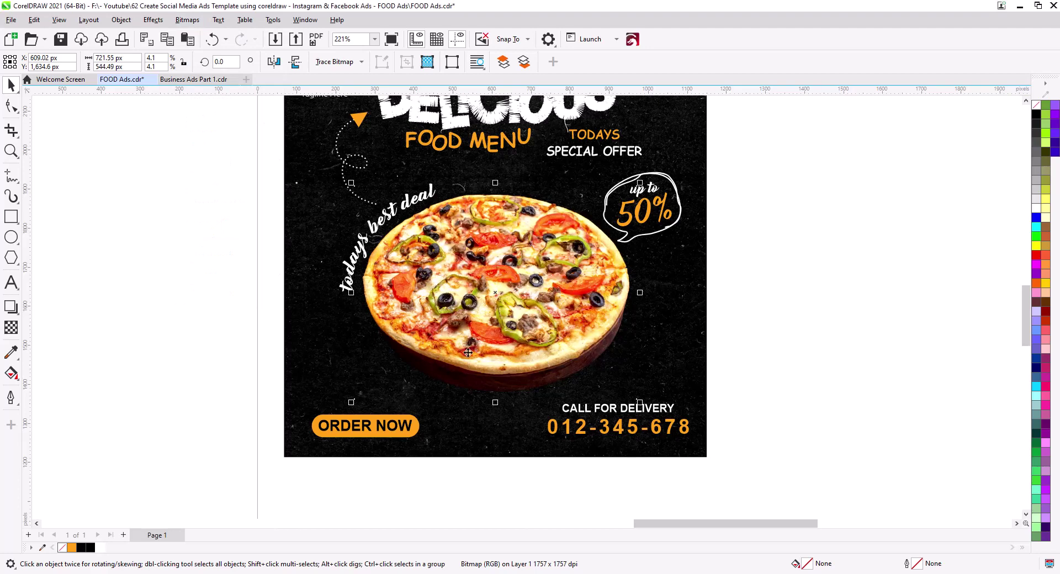
Add a black Multiply drop shadow from the pizza's center toward its lower right, with opacity 100 and feathering 15
click(11, 307)
drag(495, 293, 649, 408)
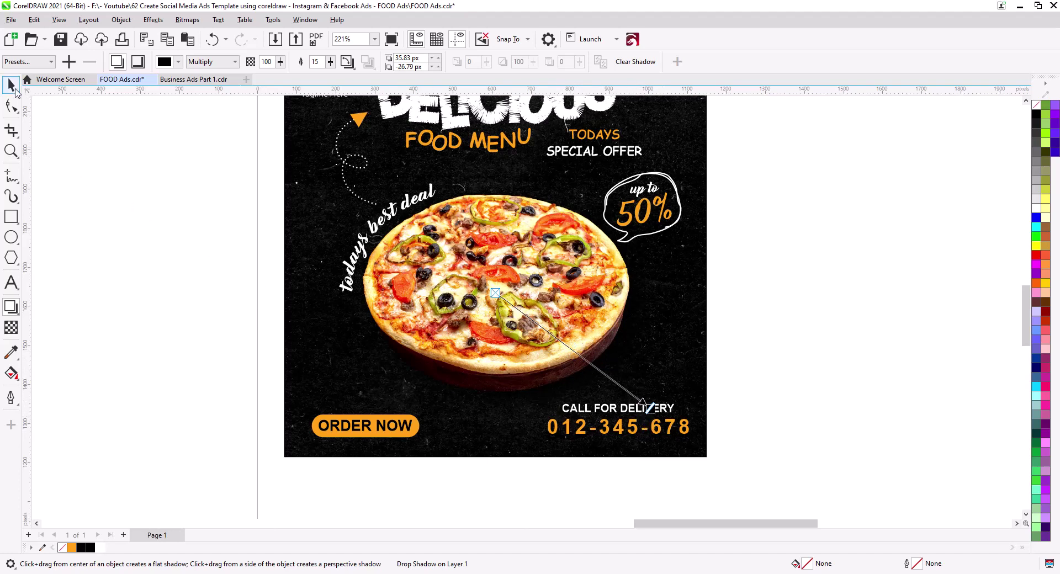
click(15, 91)
click(87, 199)
Draw a thin horizontal rectangle about 611 × 50 px and place it on the blank area between the ad and the orange swatch
scroll(360, 327, down, 1)
drag(417, 326, 393, 344)
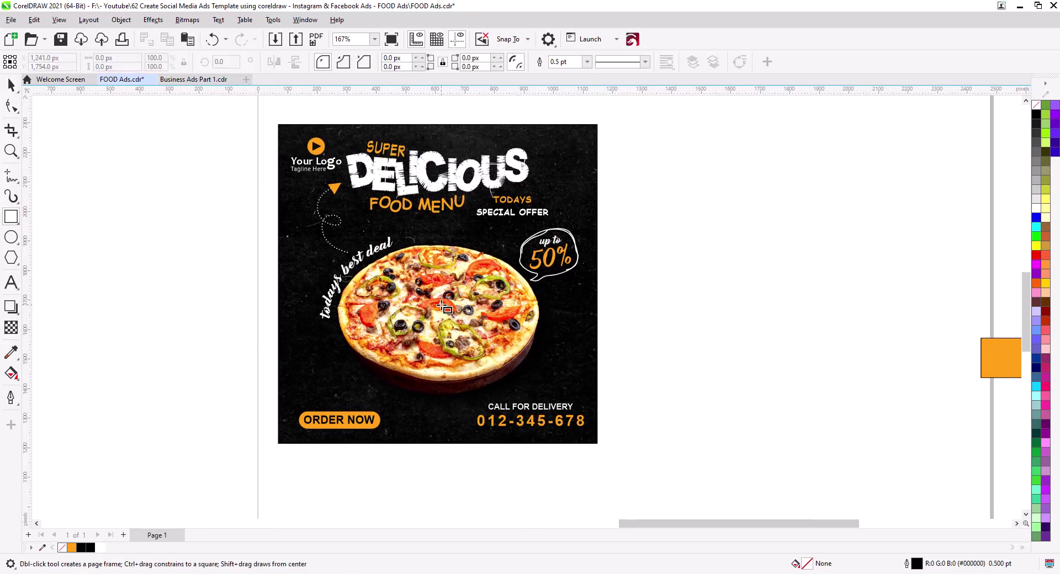
drag(442, 307, 621, 319)
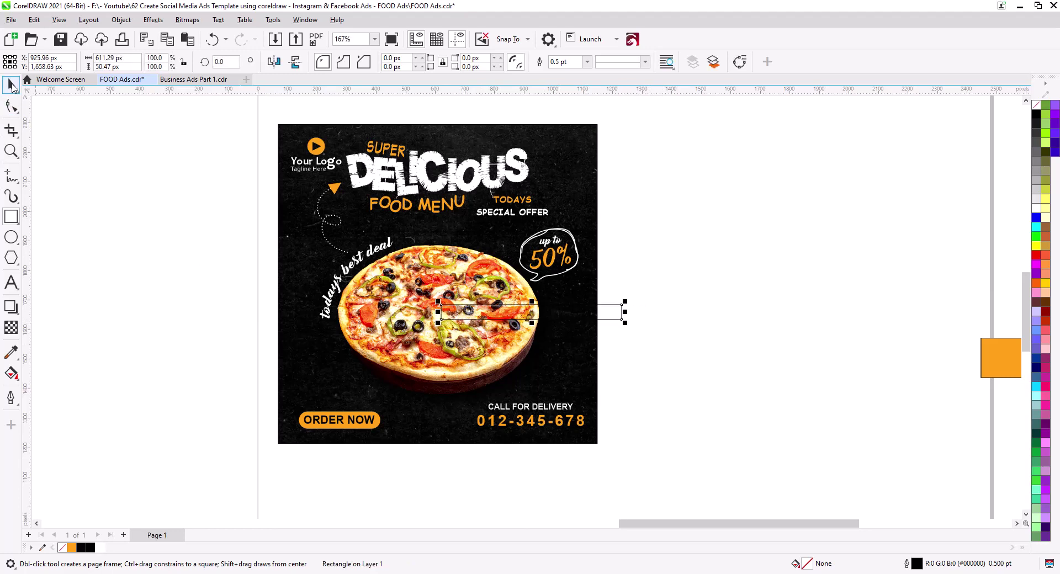
click(12, 86)
drag(532, 313, 502, 303)
scroll(823, 331, up, 2)
scroll(512, 309, down, 1)
drag(486, 254, 570, 255)
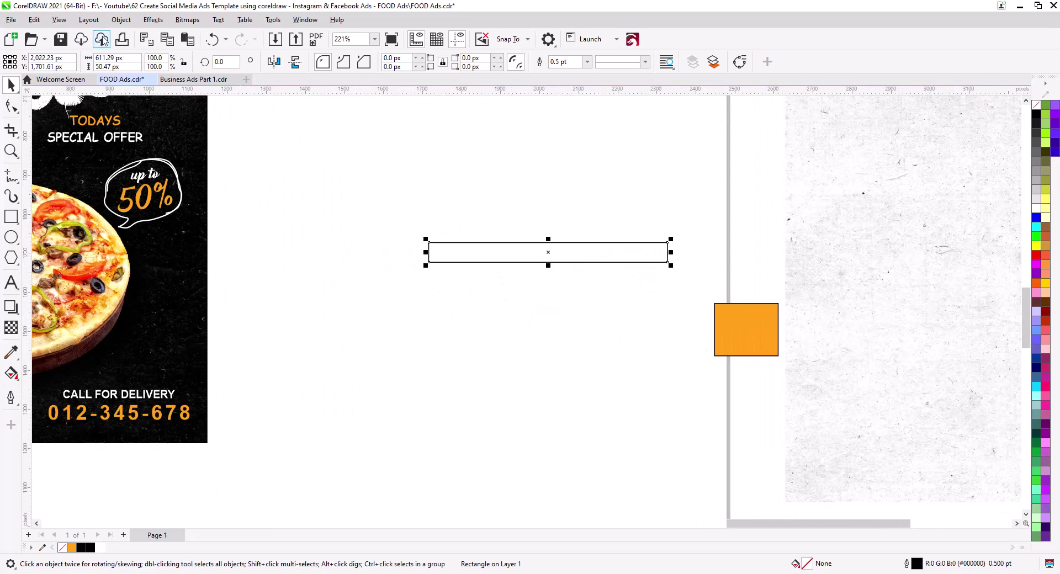
Convert the thin rectangle to curves and add nodes beside its left corners, including one midway along the left edge
click(121, 19)
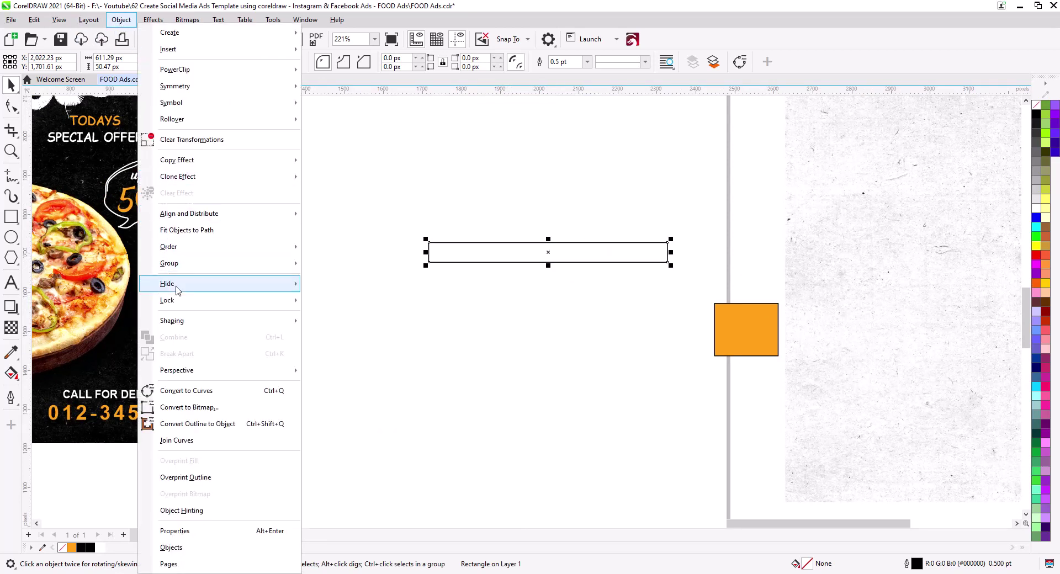
mouse_move(194, 320)
click(351, 321)
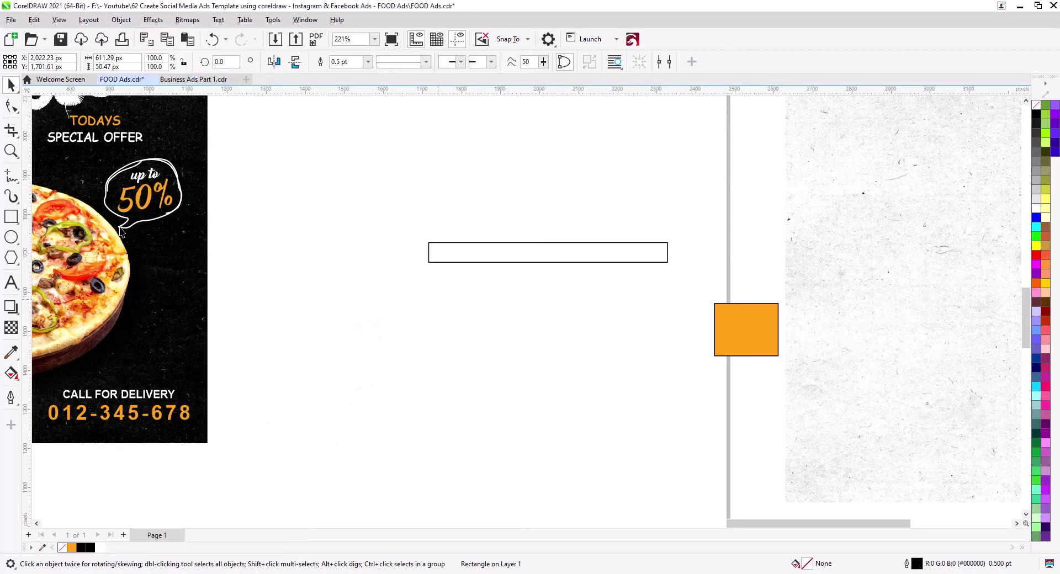
click(11, 106)
click(486, 253)
drag(409, 232, 448, 277)
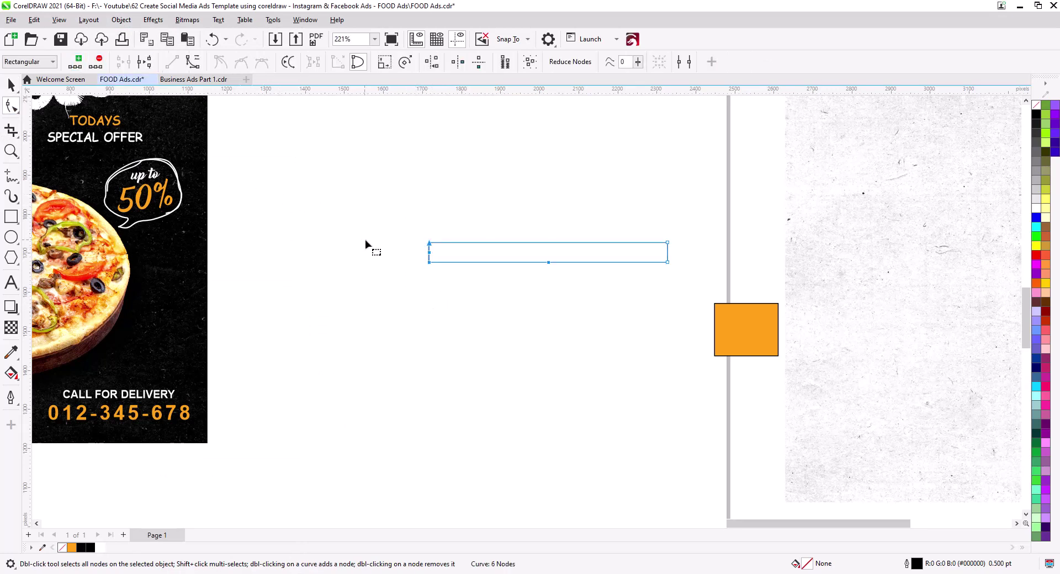
Delete the extra left-end nodes and convert all segments to straight lines, leaving a long thin triangle pointing left
key(Delete)
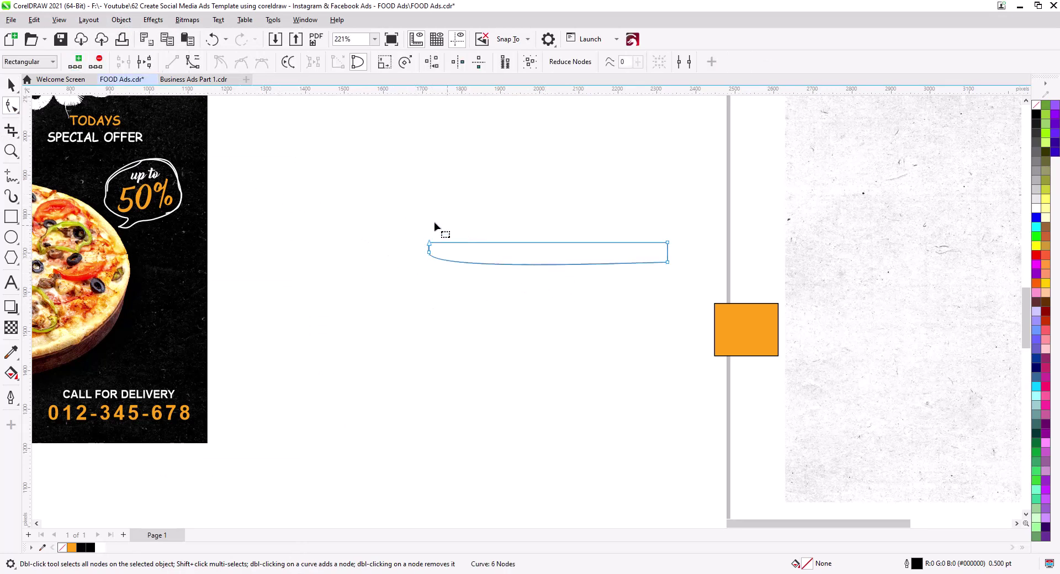
drag(418, 225, 446, 247)
key(Delete)
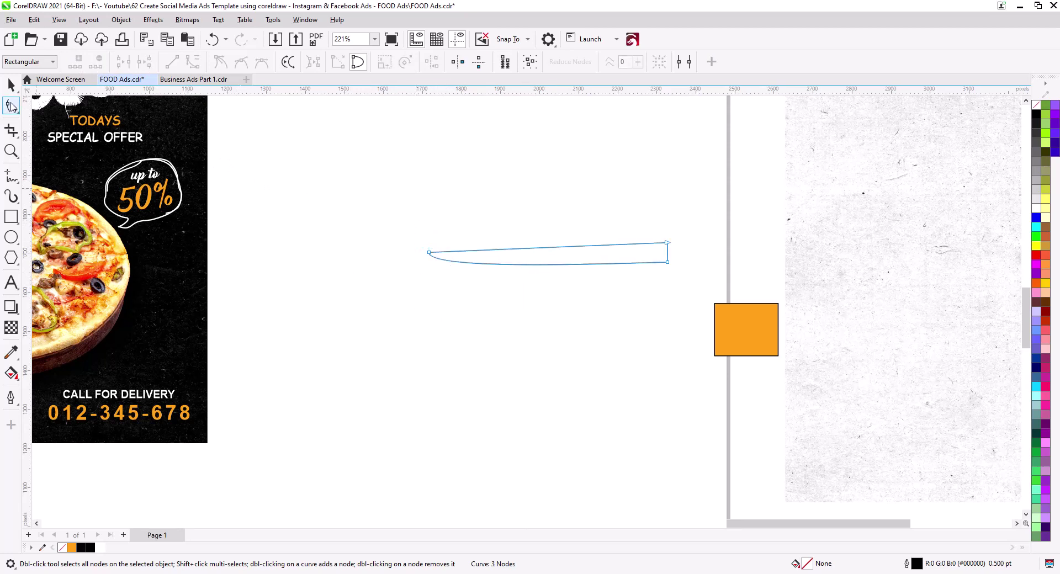
double_click(11, 105)
click(172, 62)
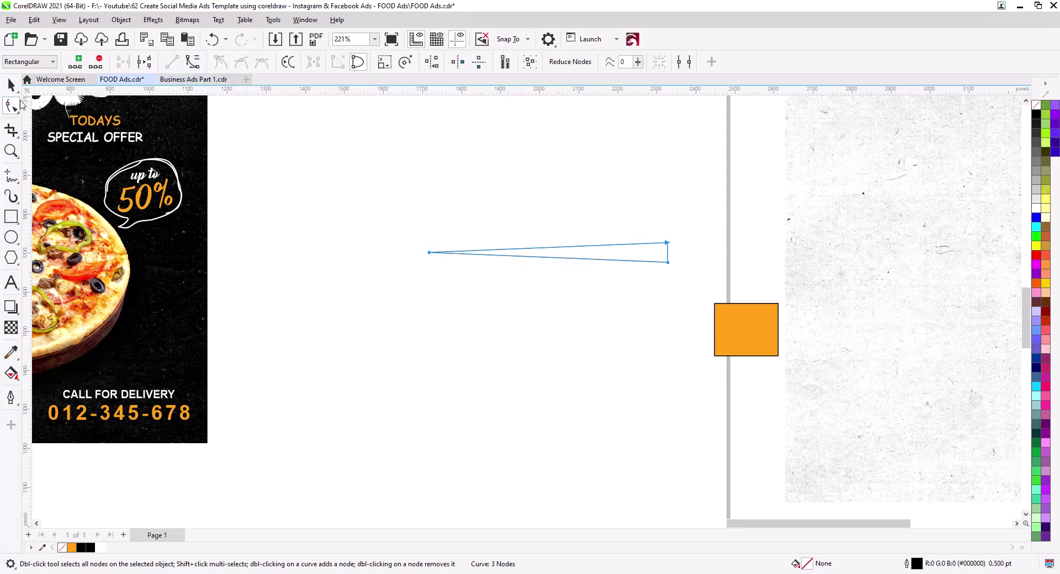
click(11, 84)
Set the triangle's rotation center at its pointed tip and make a copy rotated about 14° upward
drag(476, 254, 532, 259)
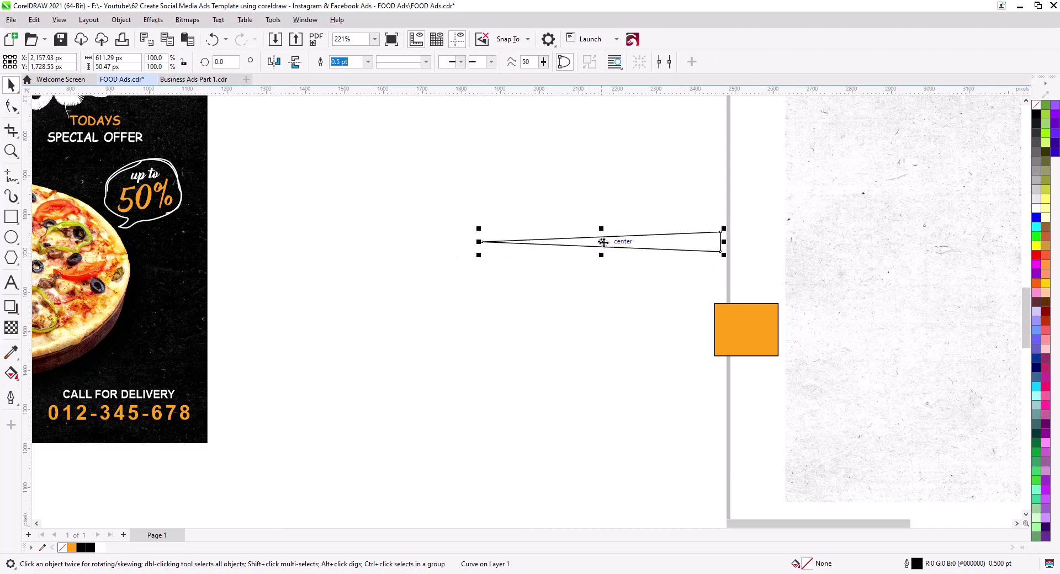
drag(602, 241, 554, 253)
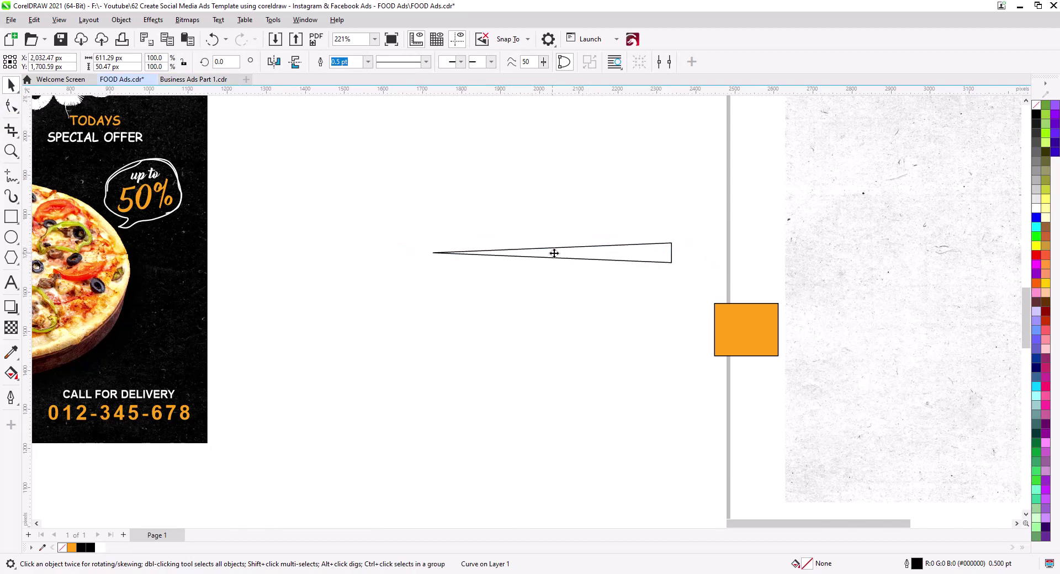
click(554, 253)
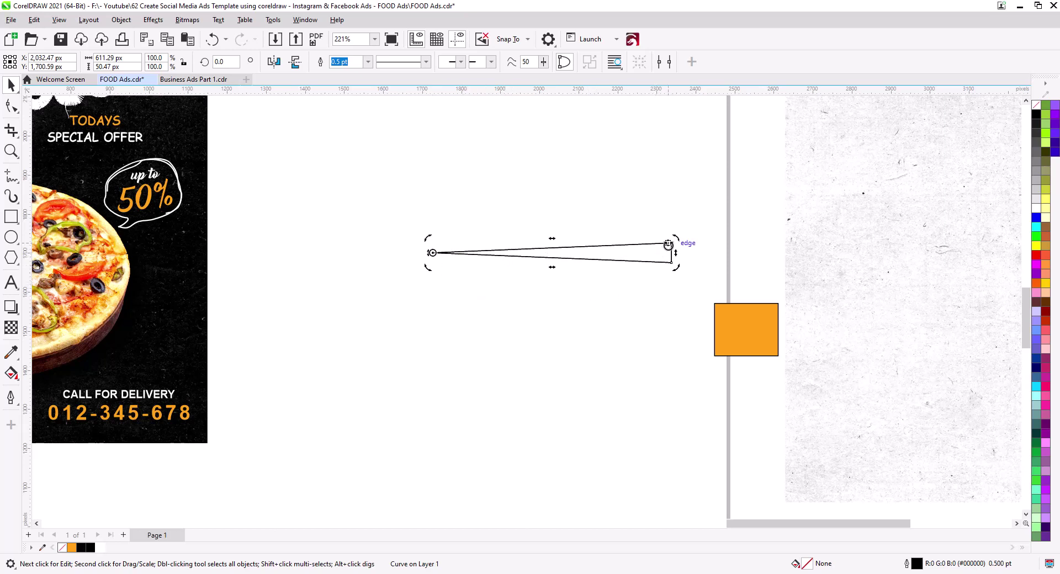
drag(677, 239, 645, 184)
Repeat the rotated duplicate around the shared tip until the thin triangles form a full circular sunburst
key(ctrl+d)
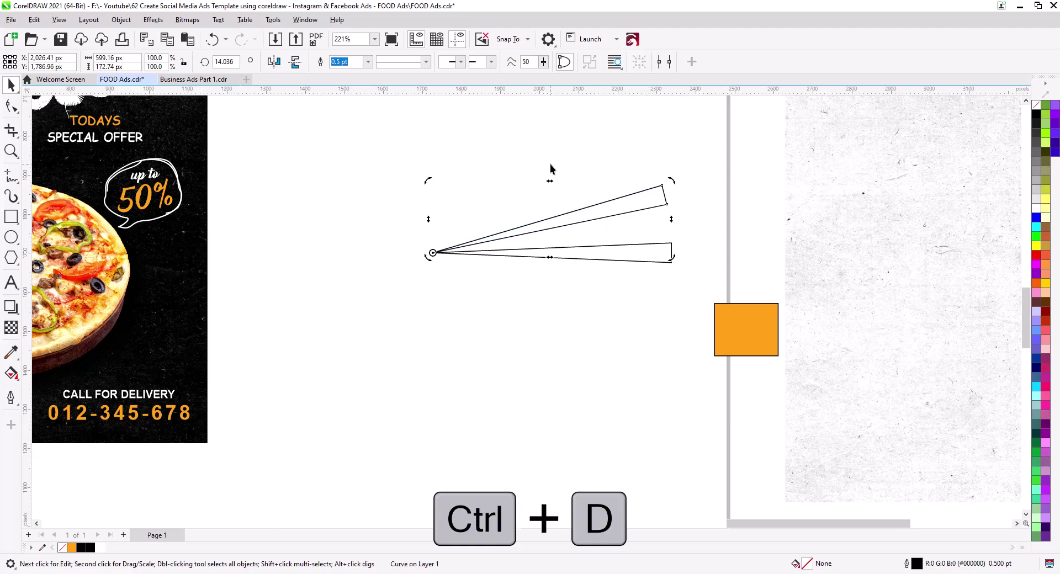
key(ctrl+d)
key(ctrl+d)
key(ctrl+d)
key(ctrl+d)
key(ctrl+d)
key(ctrl+d)
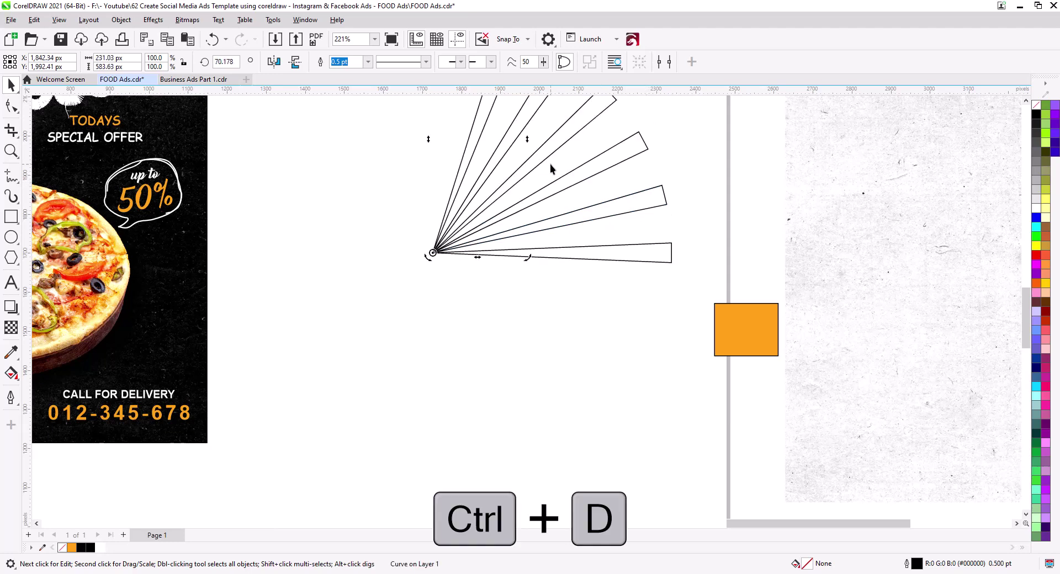
key(ctrl+d)
key(ctrl+d)
key(ctrl+d)
key(ctrl+d)
key(ctrl+d)
key(ctrl+d)
key(ctrl+d)
key(ctrl+d)
key(ctrl+d)
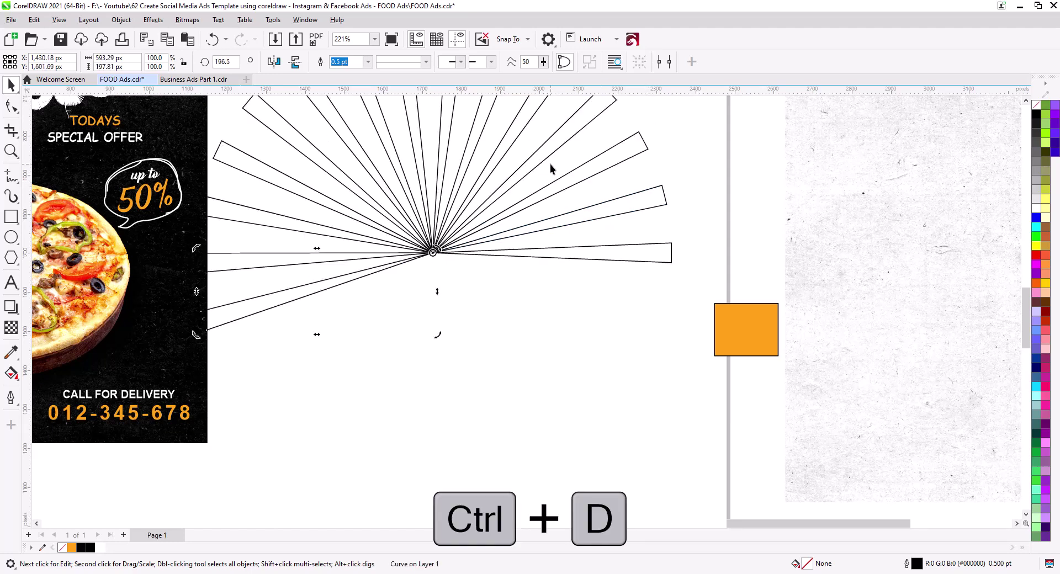
key(ctrl+d)
key(ctrl+d)
key(ctrl+d)
key(ctrl+d)
key(ctrl+d)
key(ctrl+d)
key(ctrl+d)
key(ctrl+d)
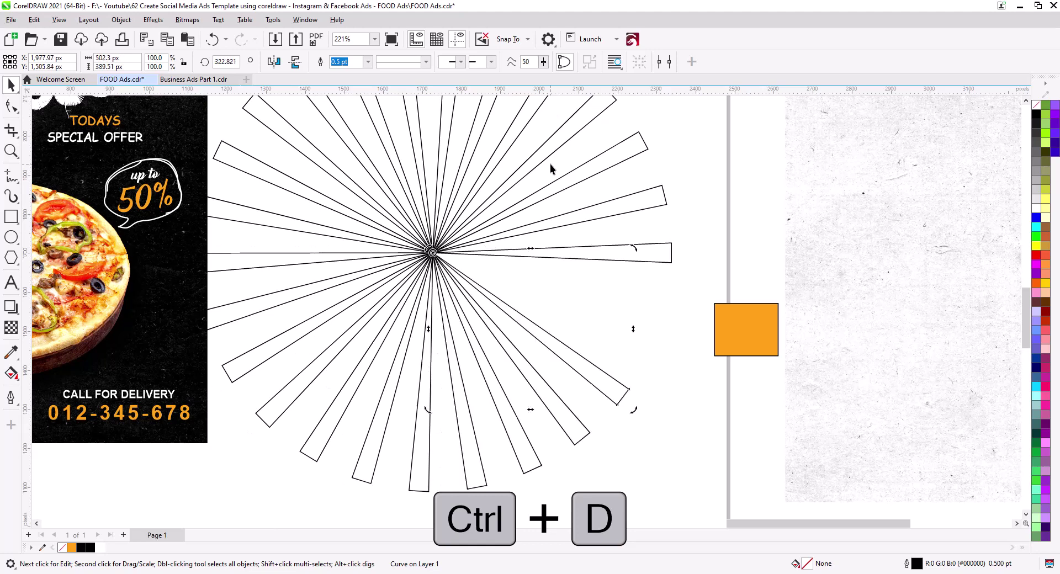
key(ctrl+d)
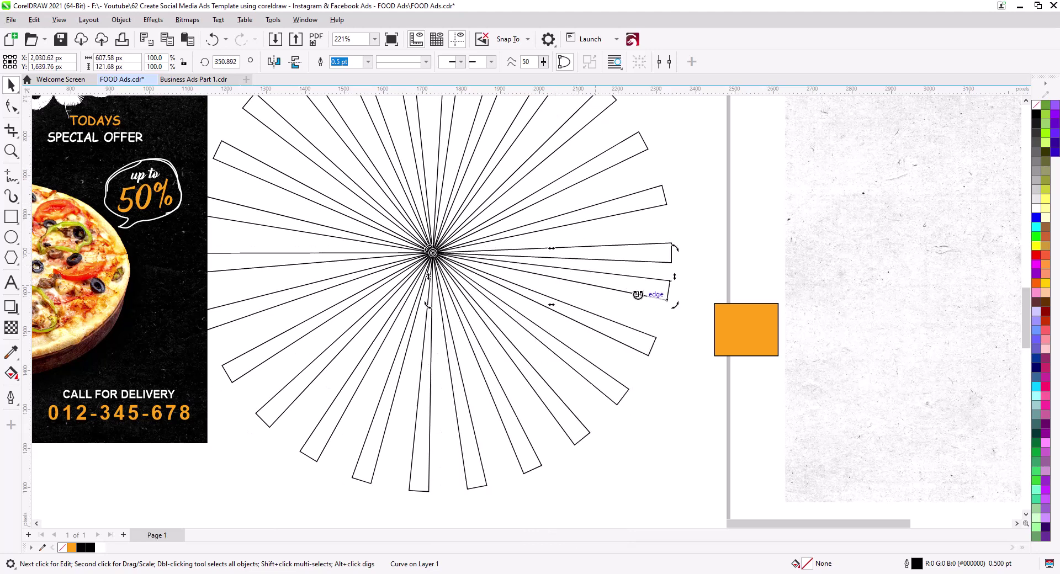
click(674, 323)
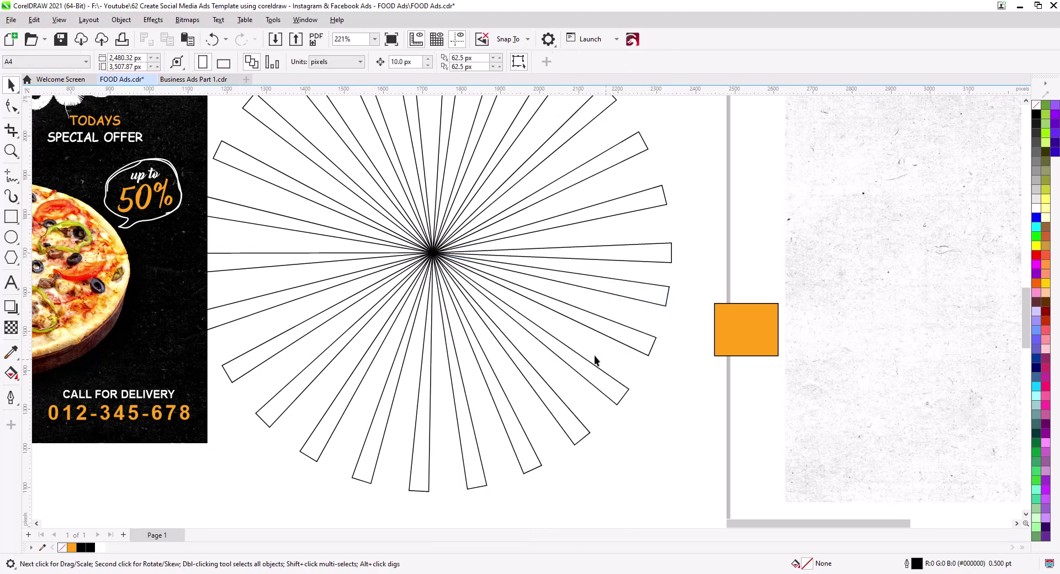
Select all the sunburst rays beside the ad and combine them into a single curve
scroll(594, 360, down, 2)
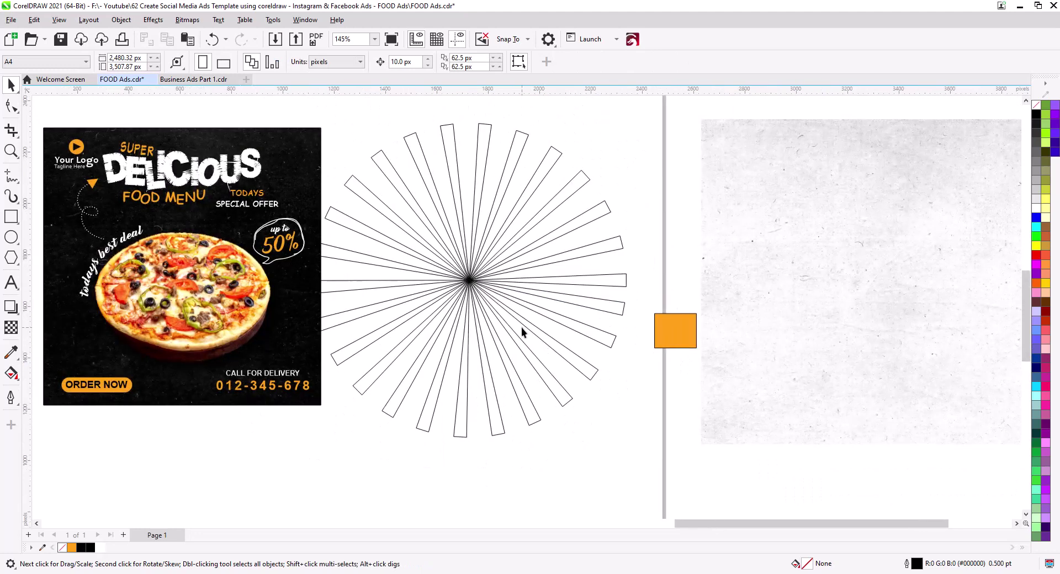
scroll(521, 327, down, 1)
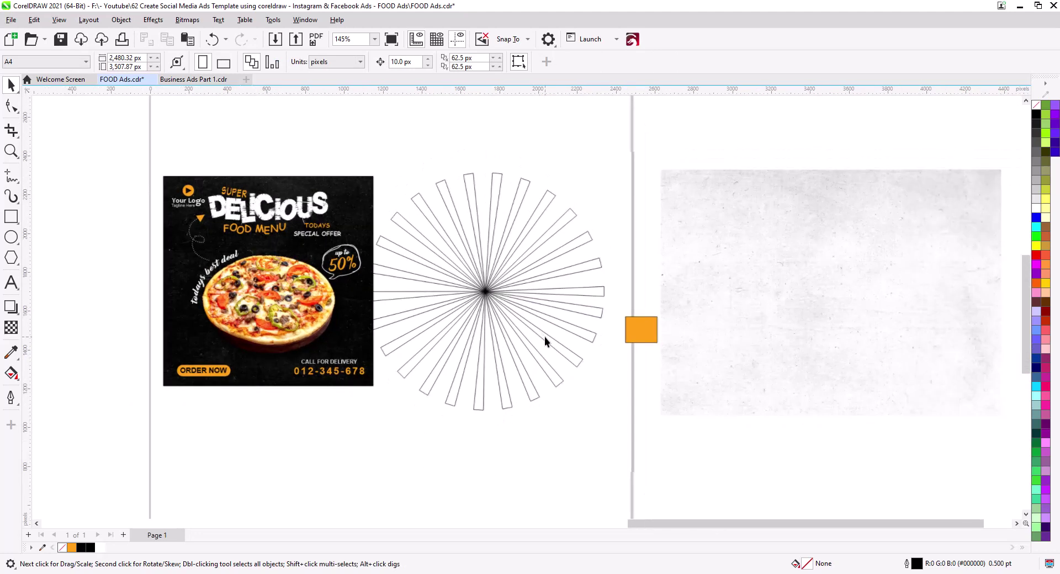
drag(386, 276, 352, 135)
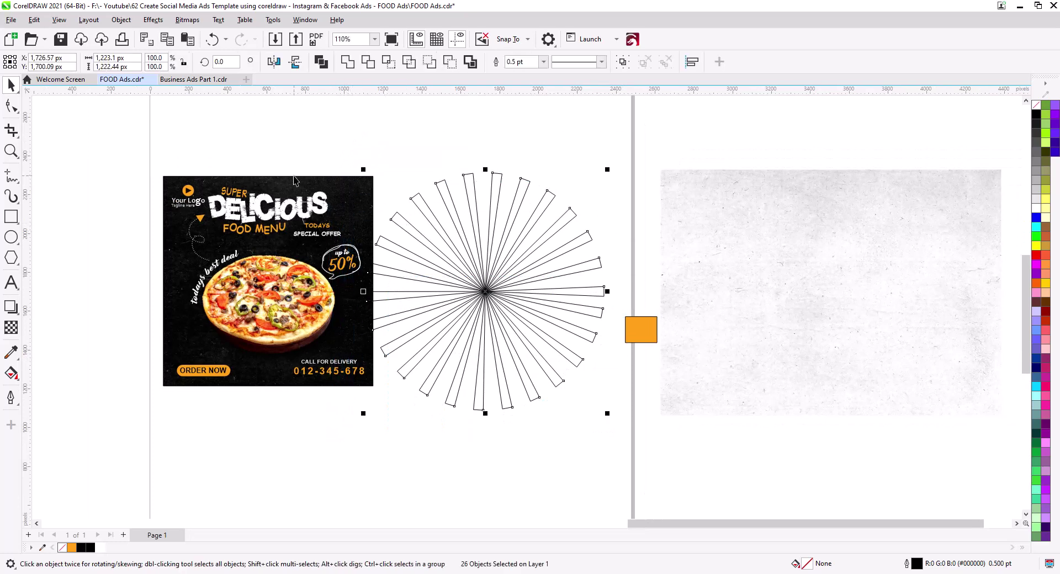
click(320, 61)
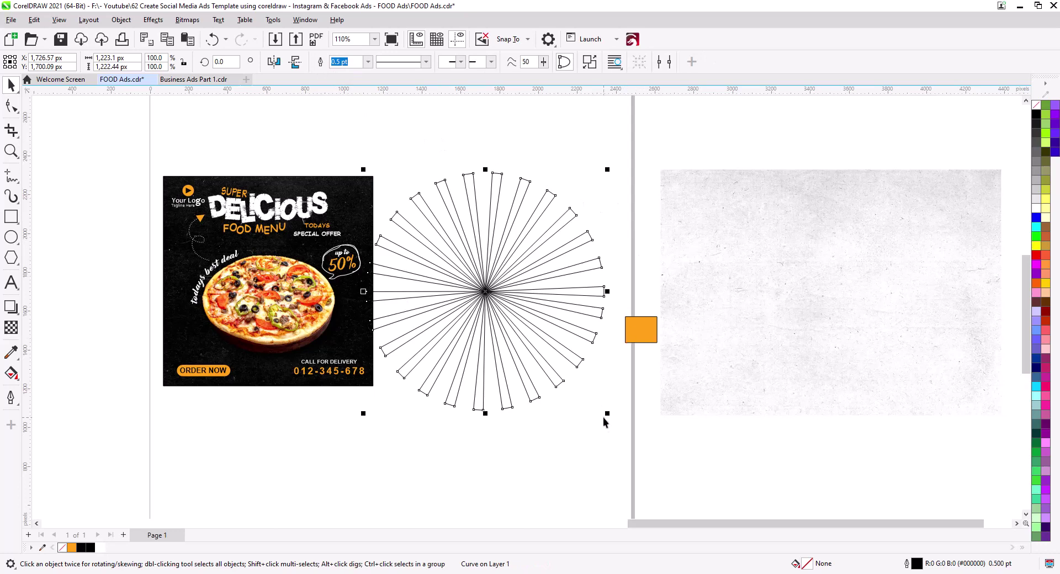
Scale the sunburst down to about 1018 × 1018 px and place its center over the pizza
drag(607, 416, 586, 395)
drag(491, 304, 276, 306)
scroll(277, 306, up, 3)
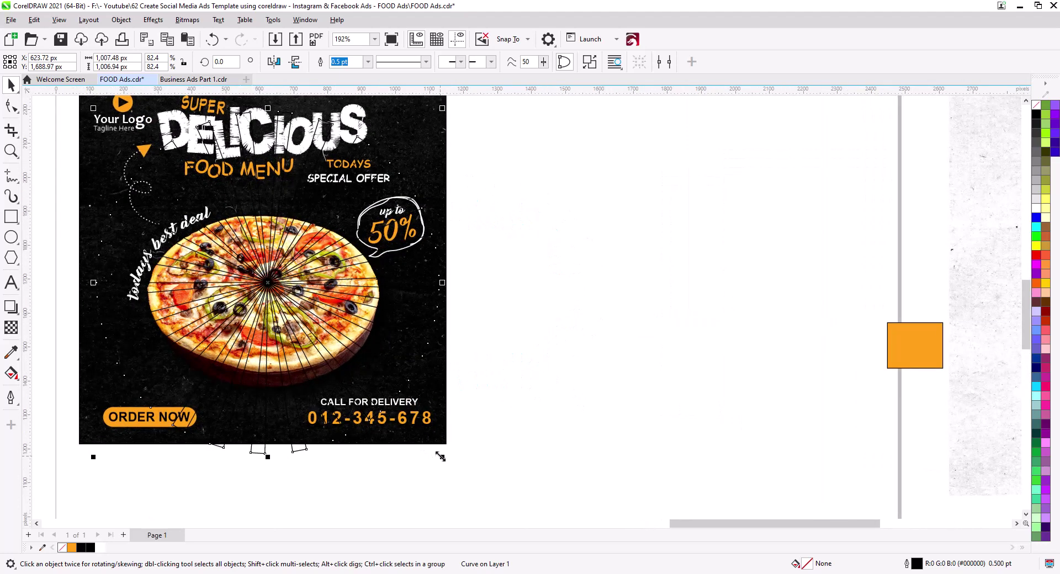
mouse_move(439, 454)
mouse_down()
mouse_move(425, 444)
mouse_move(445, 459)
mouse_up()
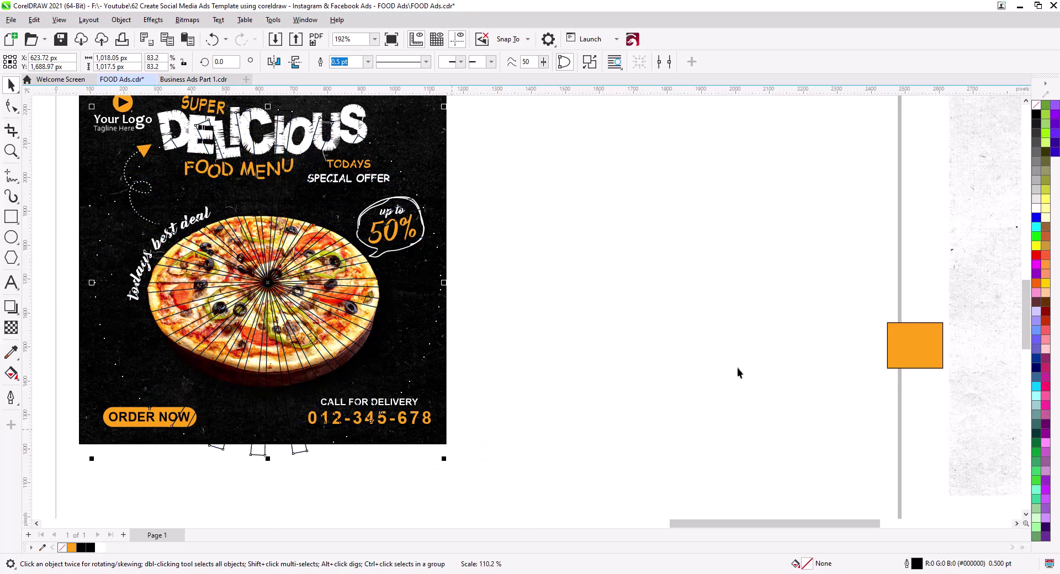
Fill the sunburst white without an outline and order it behind the pizza, just above the dark texture background
click(1036, 208)
key(shift+Page_Down)
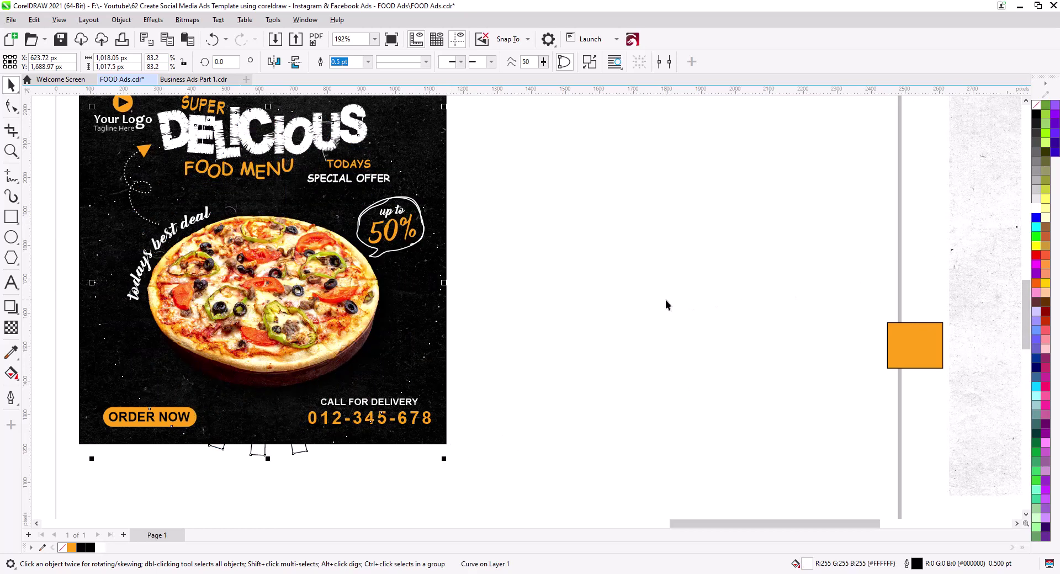
key(ctrl+Page_Up)
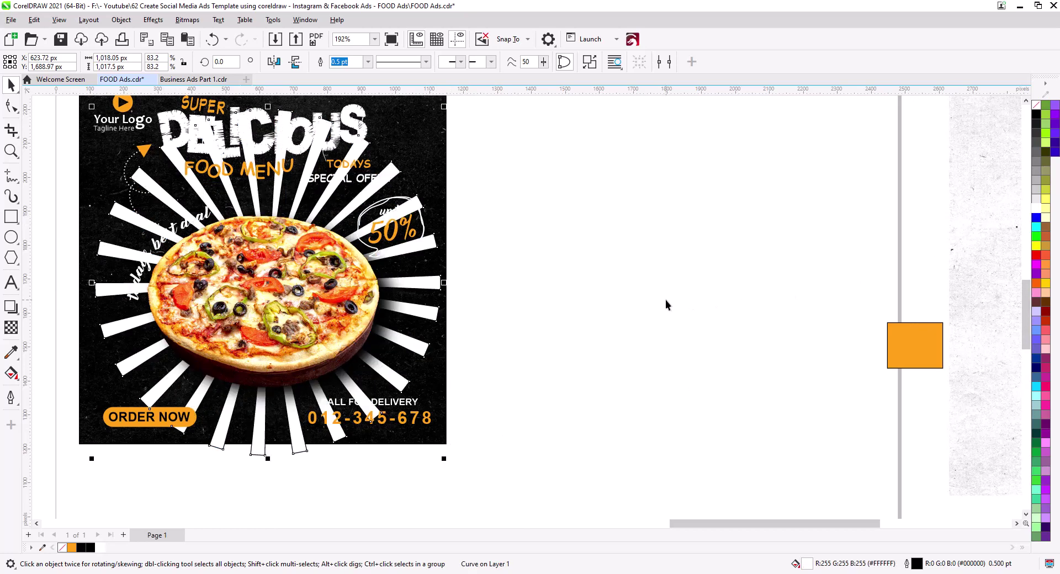
right_click(1035, 105)
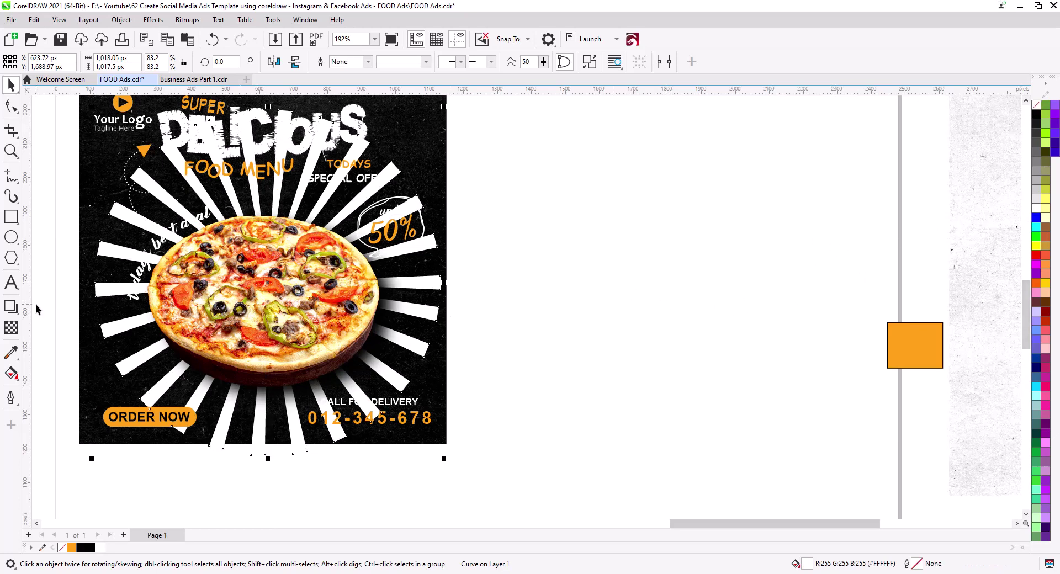
Apply an elliptical fountain transparency from the sunburst's center, shifting its midpoint outward to the pizza's edge and pulling its outer end slightly inward
click(12, 329)
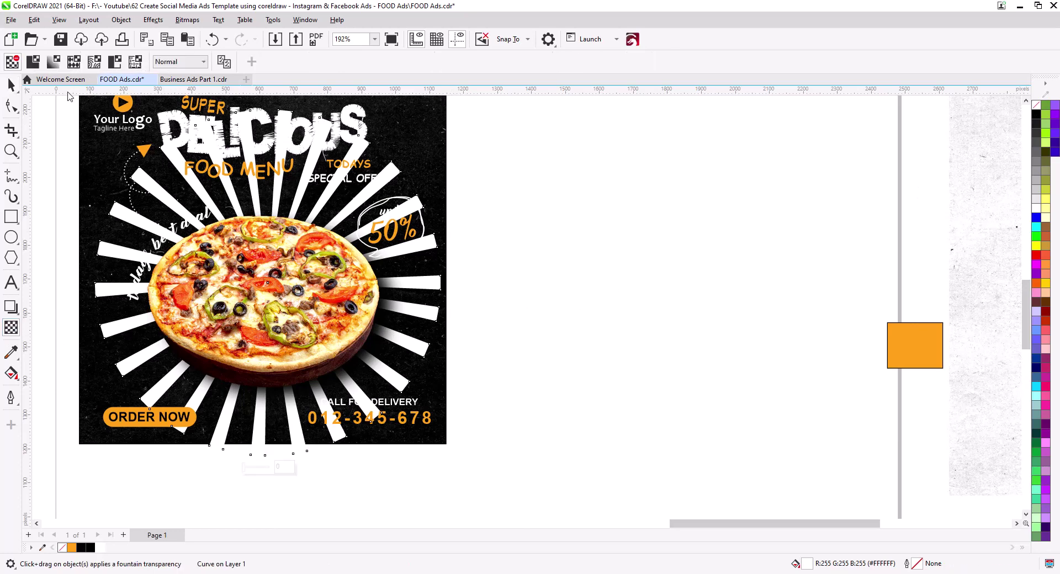
click(54, 63)
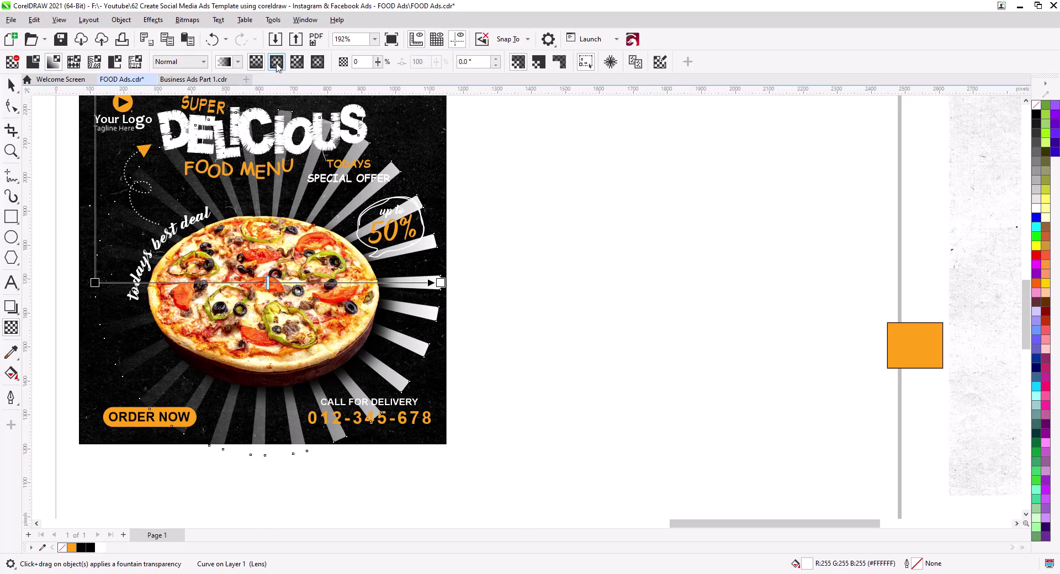
click(277, 62)
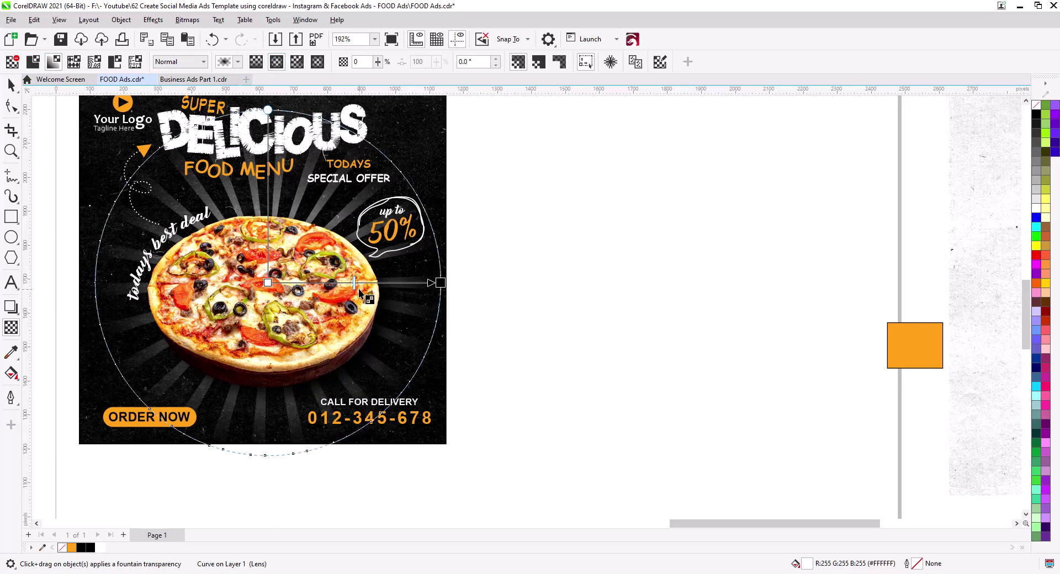
drag(357, 283, 372, 283)
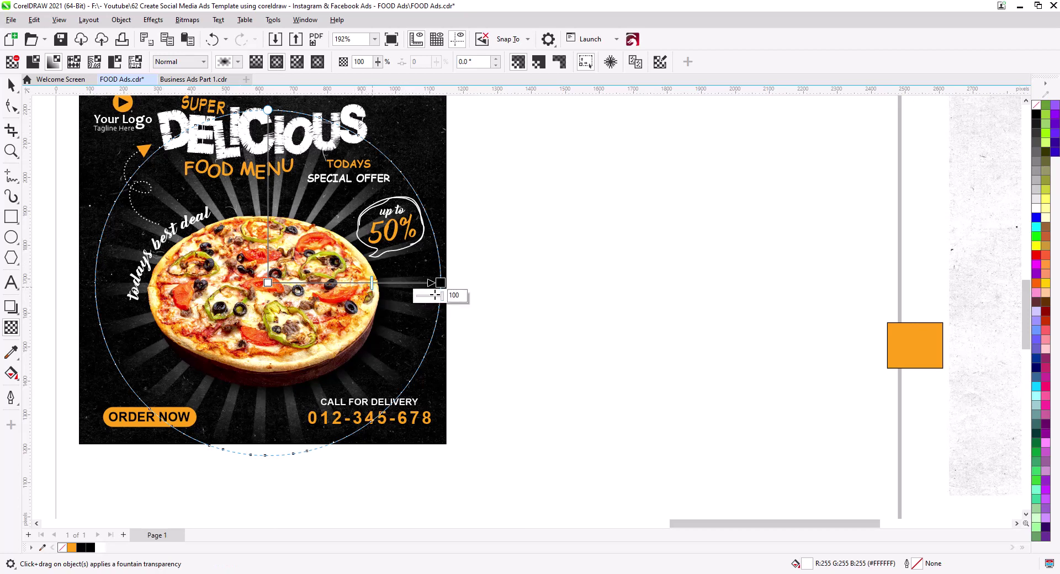
drag(440, 283, 374, 285)
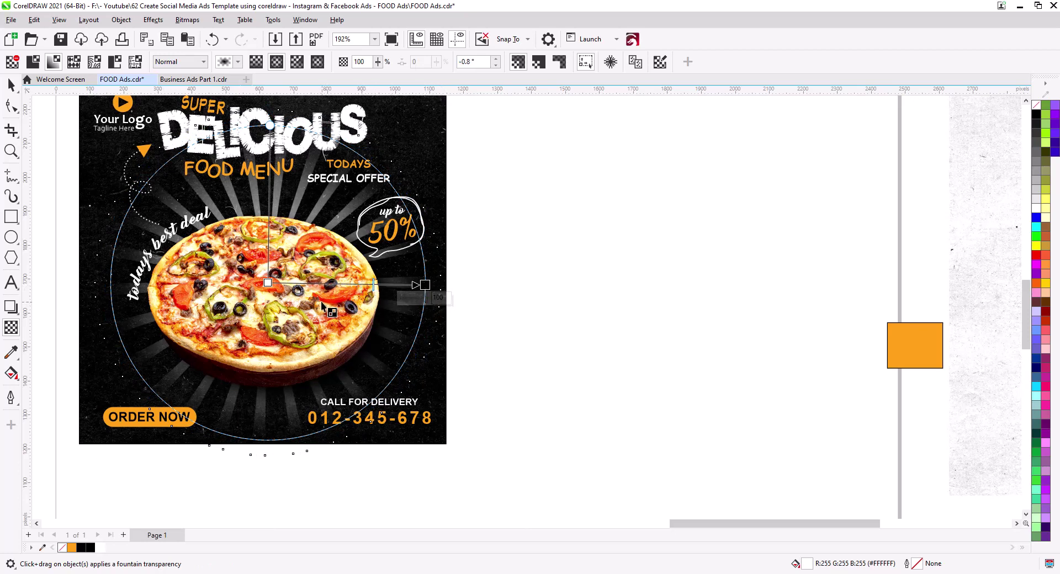
click(11, 84)
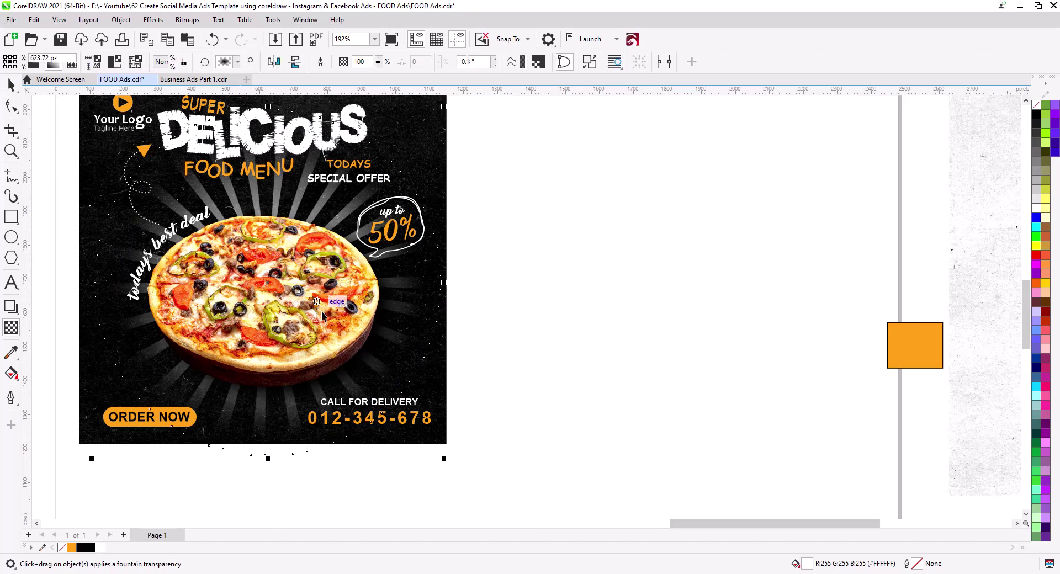
Align the sunburst's center horizontally and vertically with the pizza's center
key(h)
drag(488, 319, 671, 324)
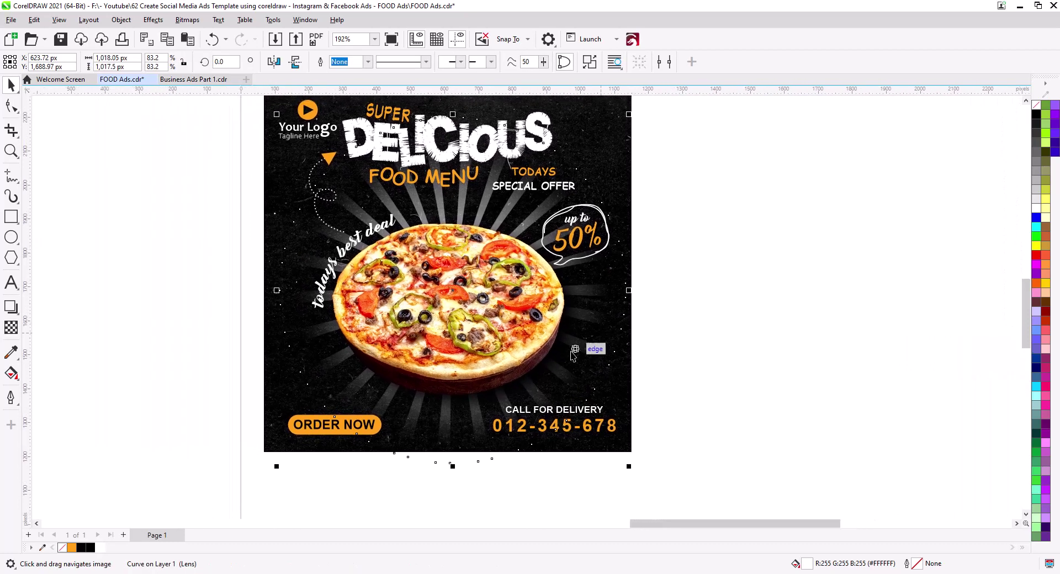
shift+click(483, 337)
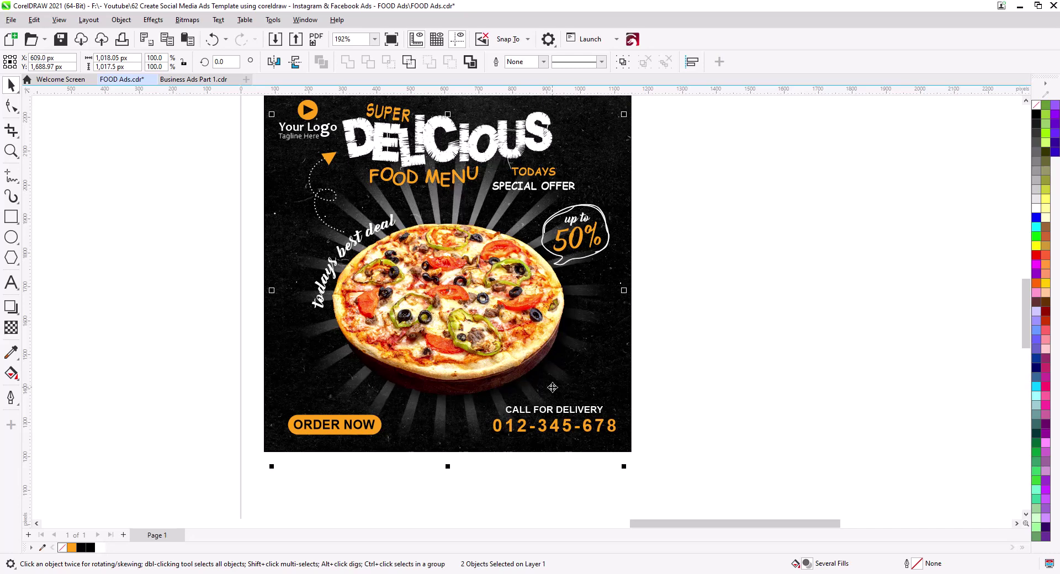
drag(553, 387, 548, 406)
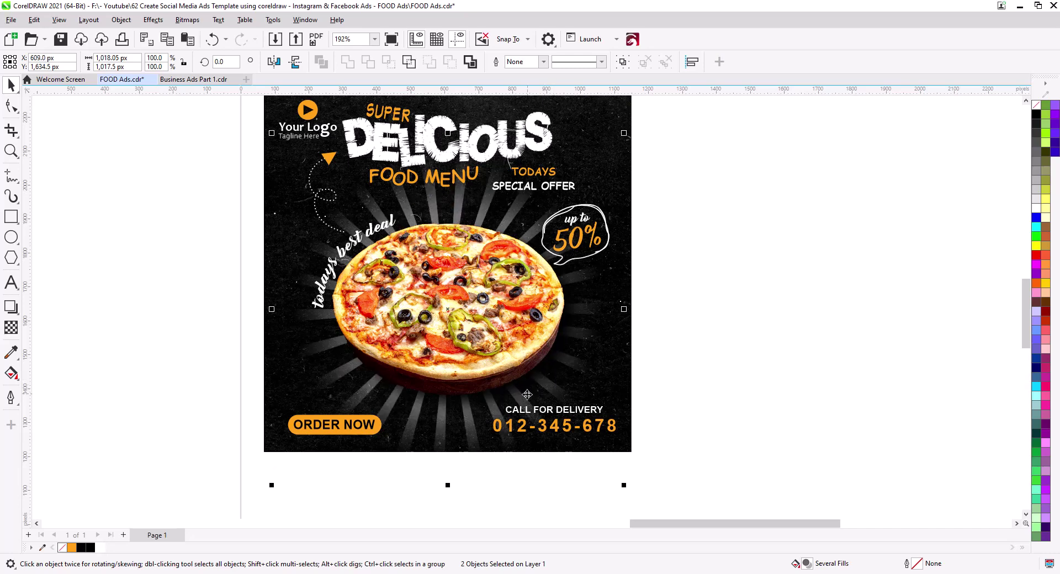
click(689, 297)
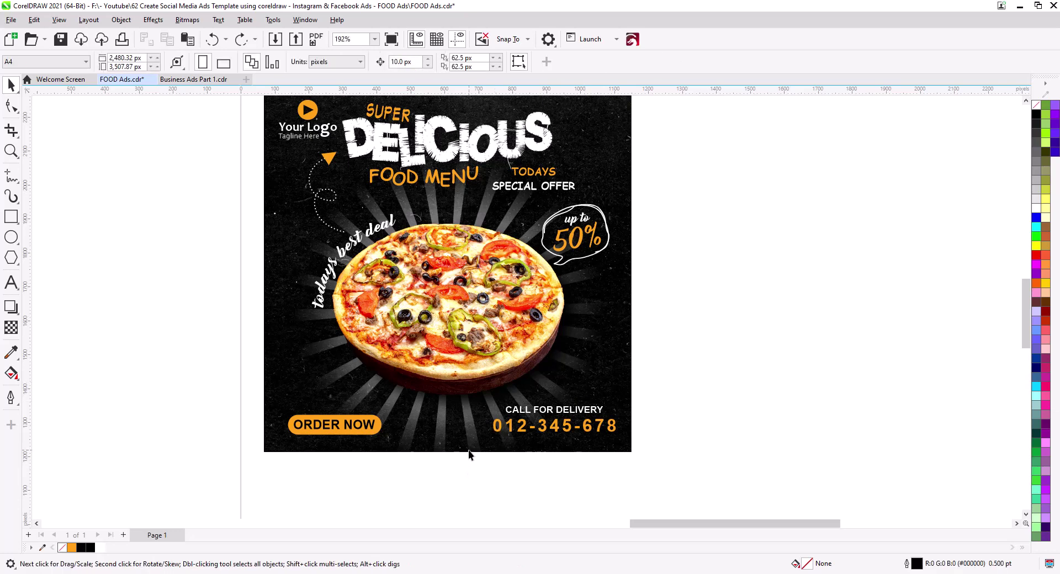
click(468, 449)
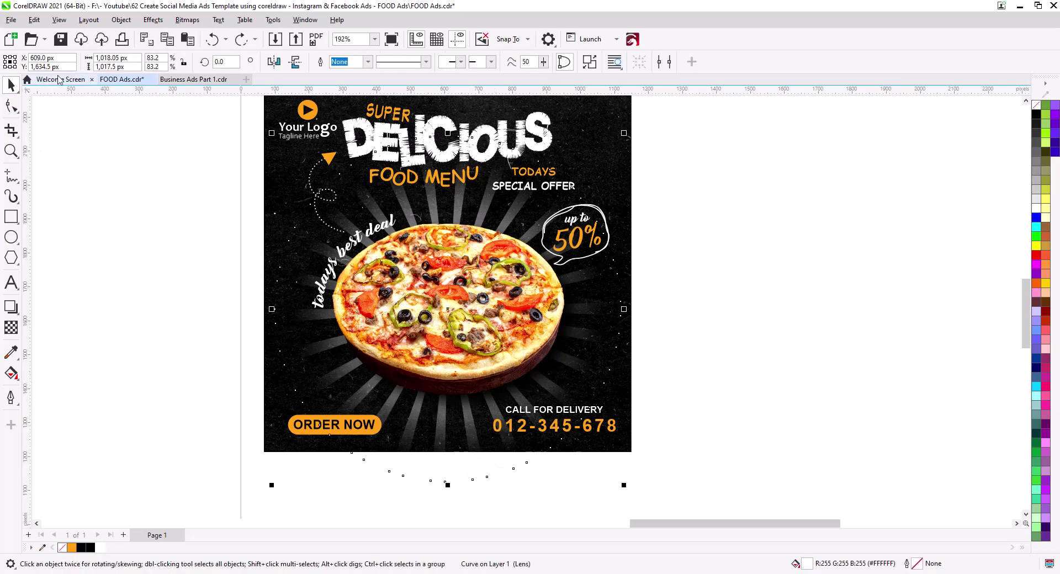
Place the sunburst inside the dark textured square background with PowerClip so its overhanging rays are cropped
click(121, 20)
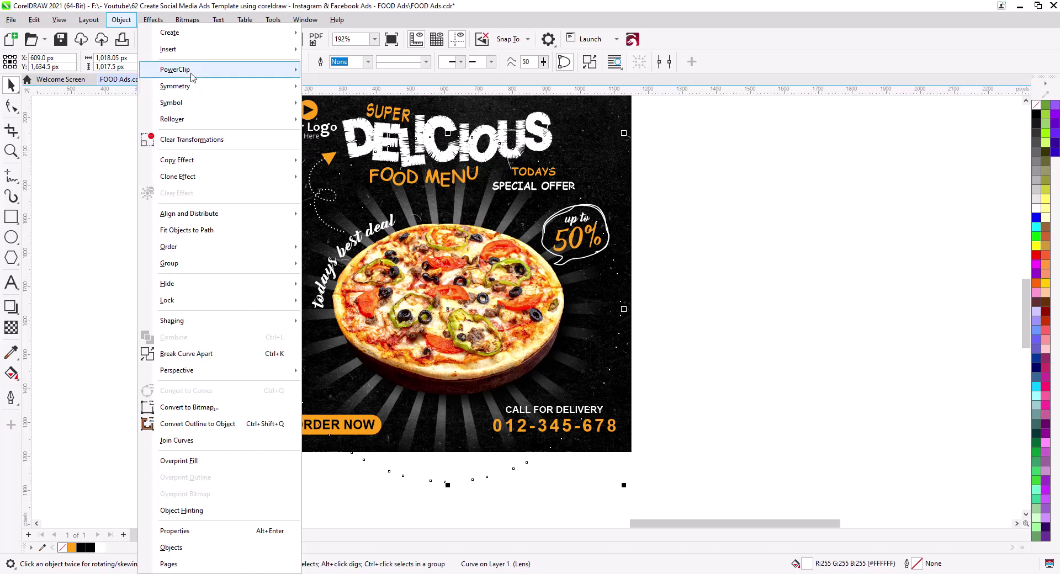
mouse_move(192, 72)
click(338, 72)
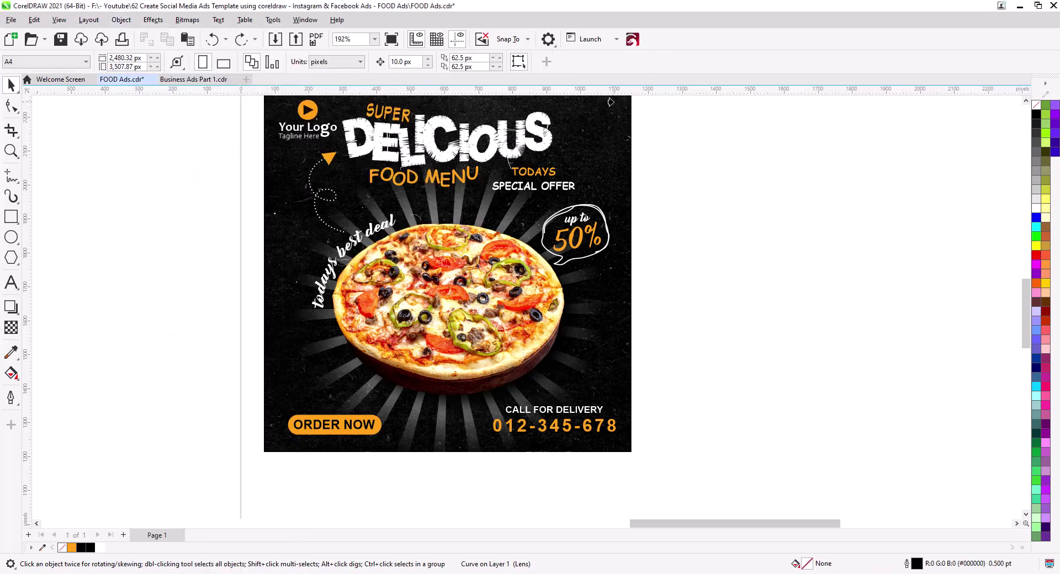
click(611, 150)
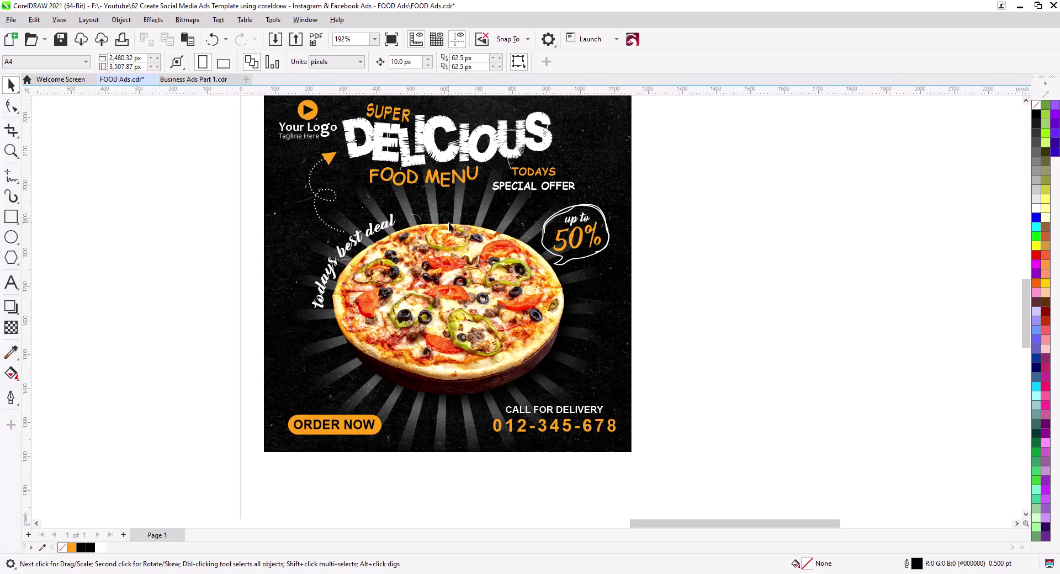
Edit the background's PowerClip contents and shift the sunburst's fountain transparency midpoint inward toward its center, then finish editing
click(572, 369)
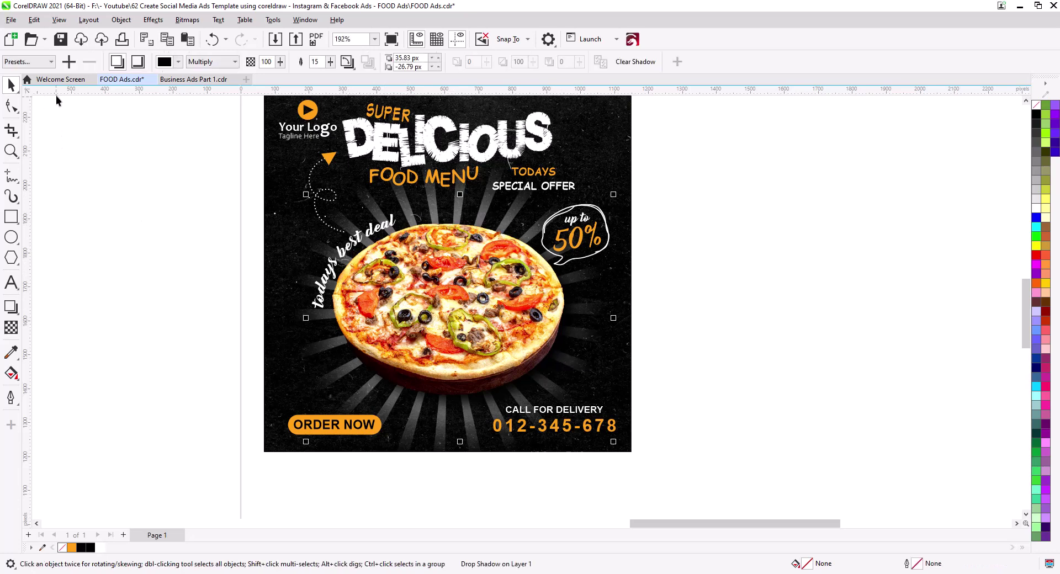
click(626, 116)
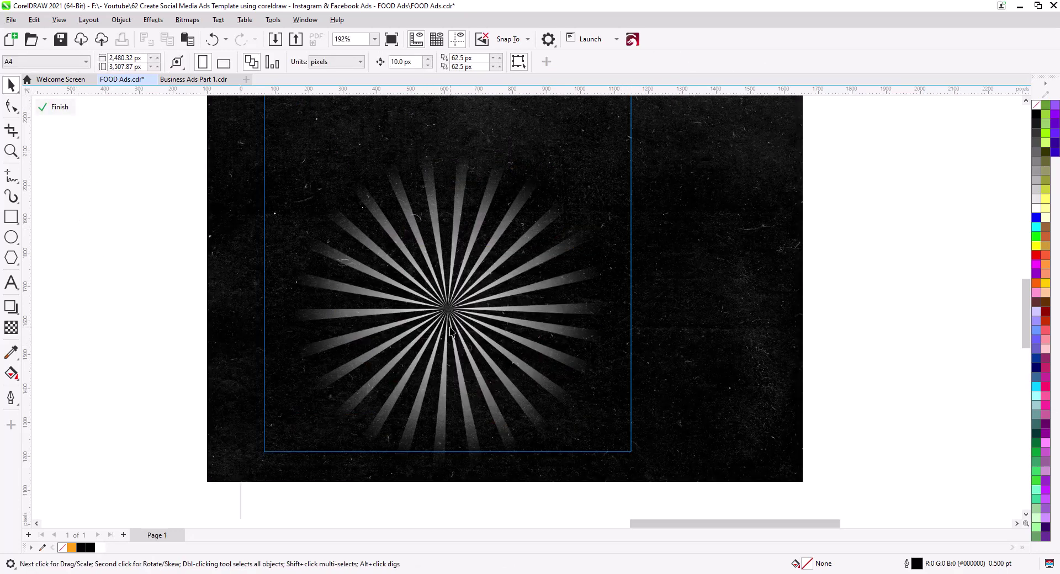
click(427, 345)
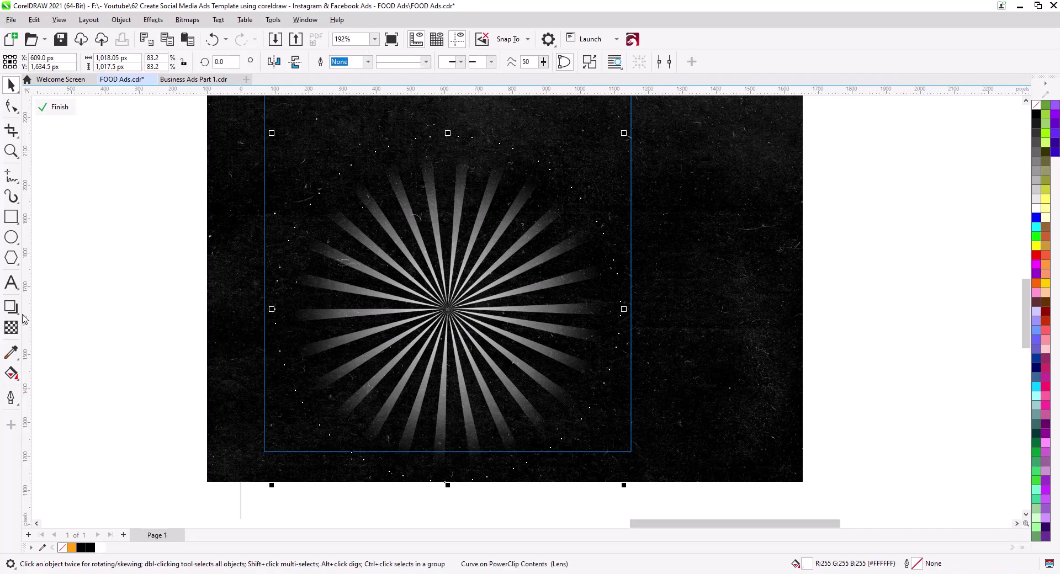
click(11, 327)
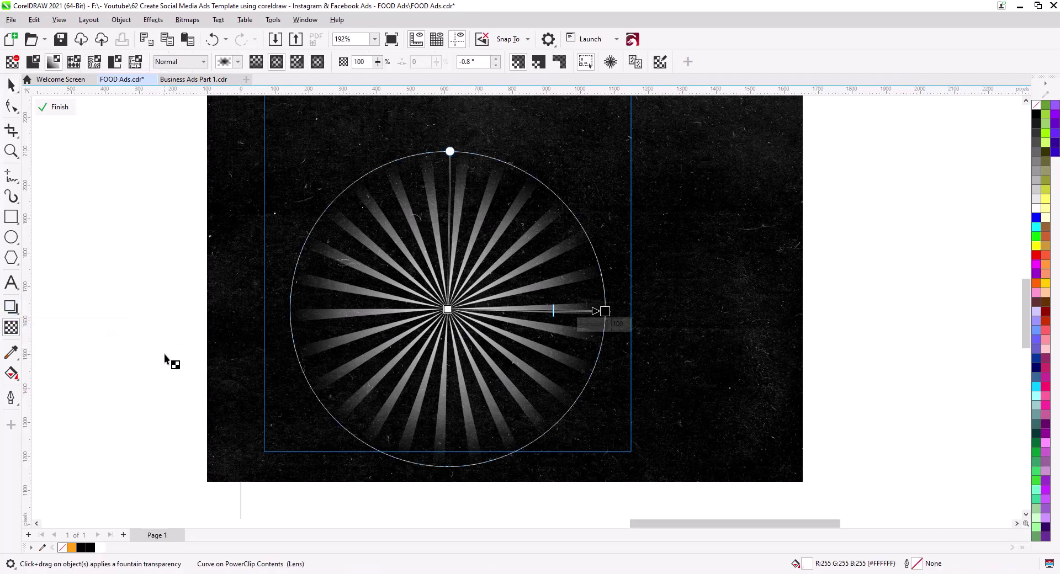
drag(553, 312, 498, 314)
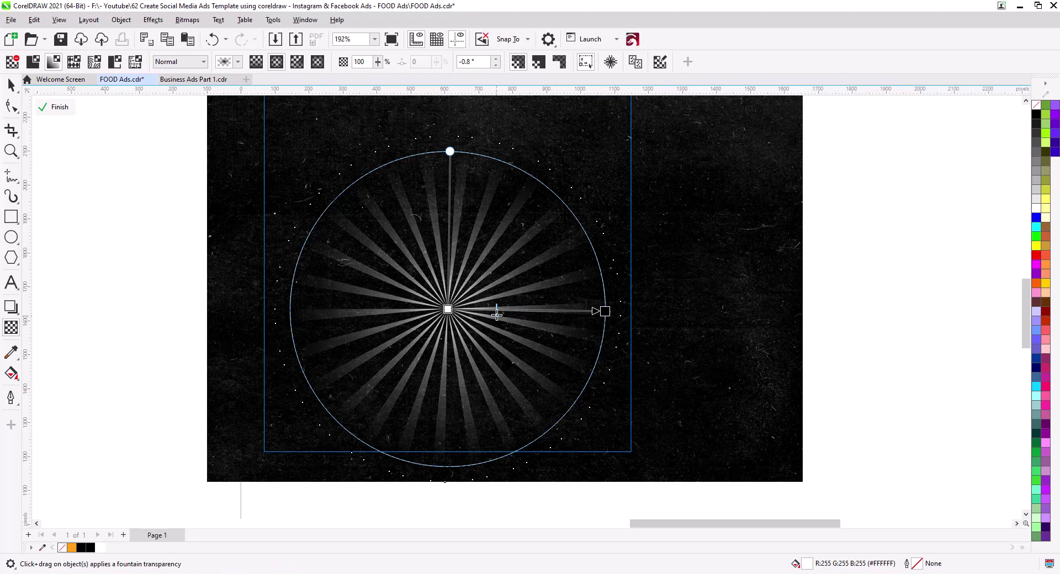
click(53, 108)
click(11, 89)
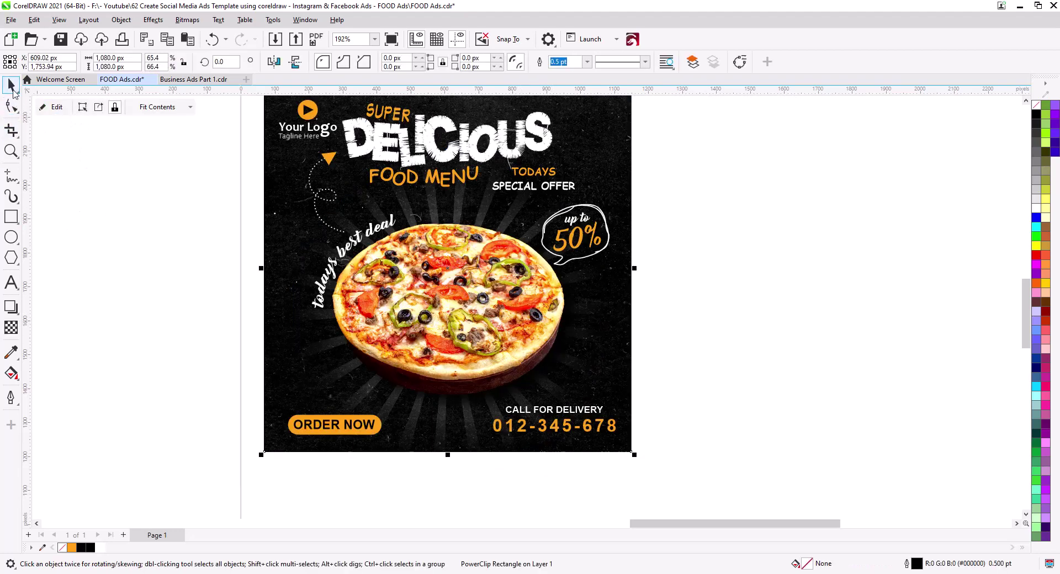
click(193, 267)
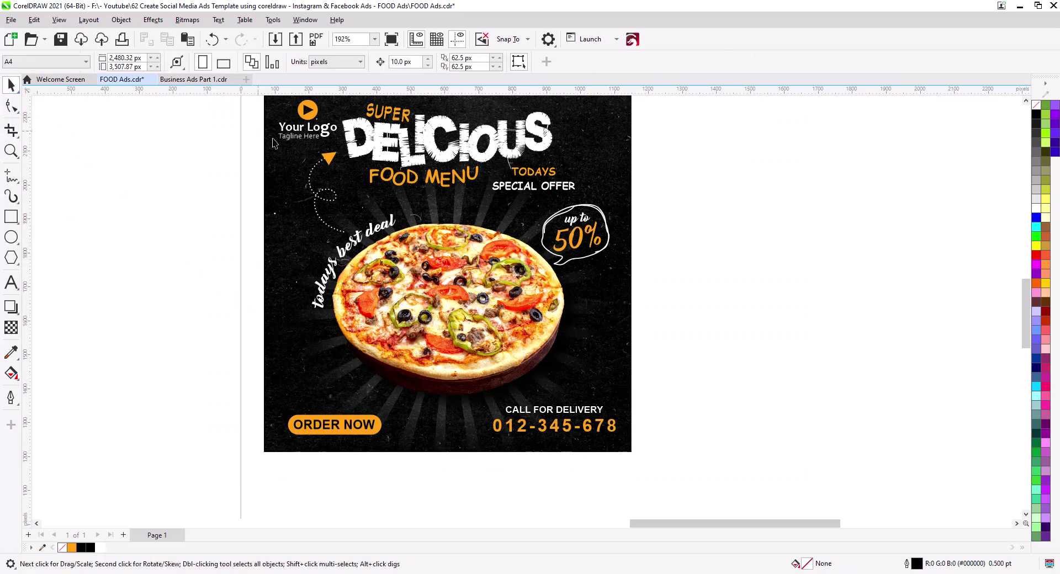
Move the logo with its tagline to the ad's upper-right corner, beside the DELICIOUS title
scroll(343, 149, up, 1)
drag(249, 102, 349, 195)
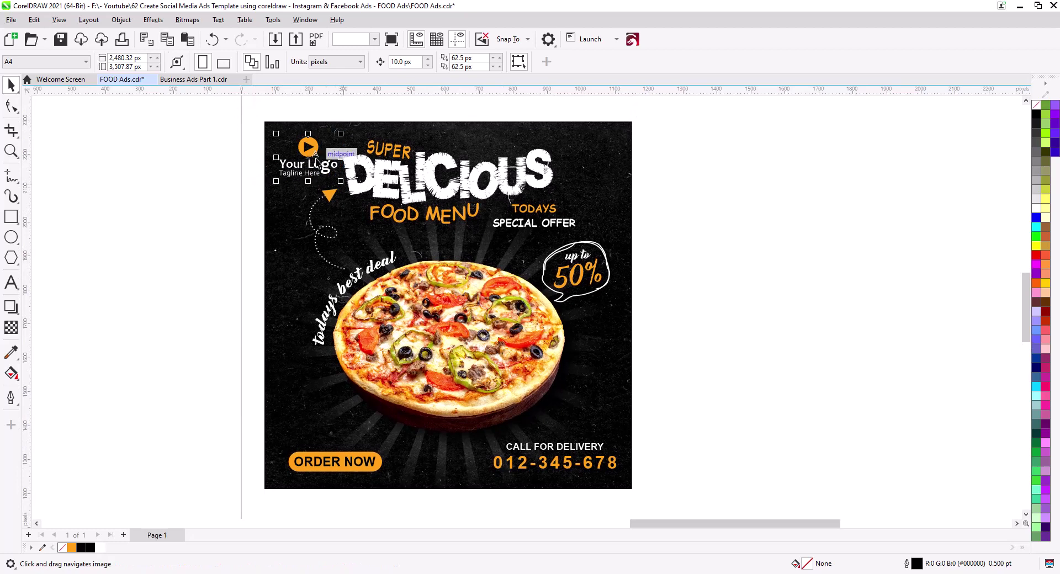
drag(317, 161, 596, 155)
drag(629, 185, 627, 183)
click(682, 210)
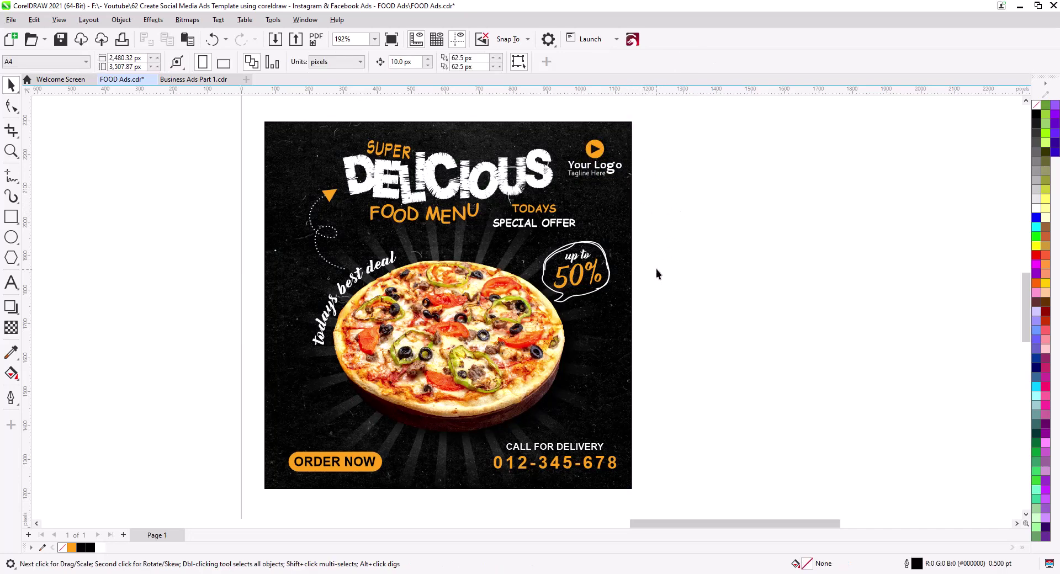
Move the pizza together with the curved "todays best deal" text down by about 37 px
click(471, 385)
shift+click(333, 319)
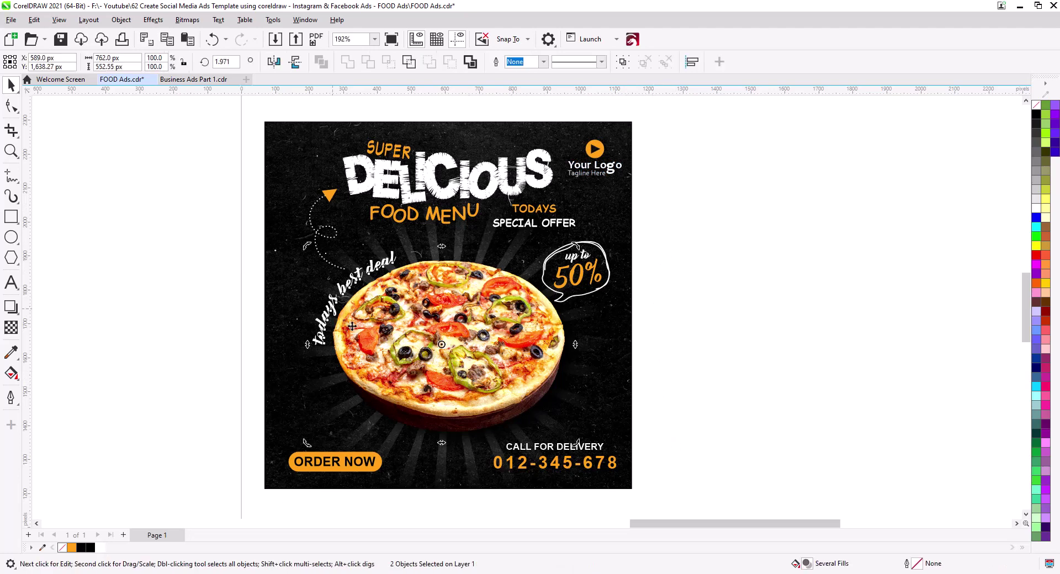
drag(423, 330, 424, 343)
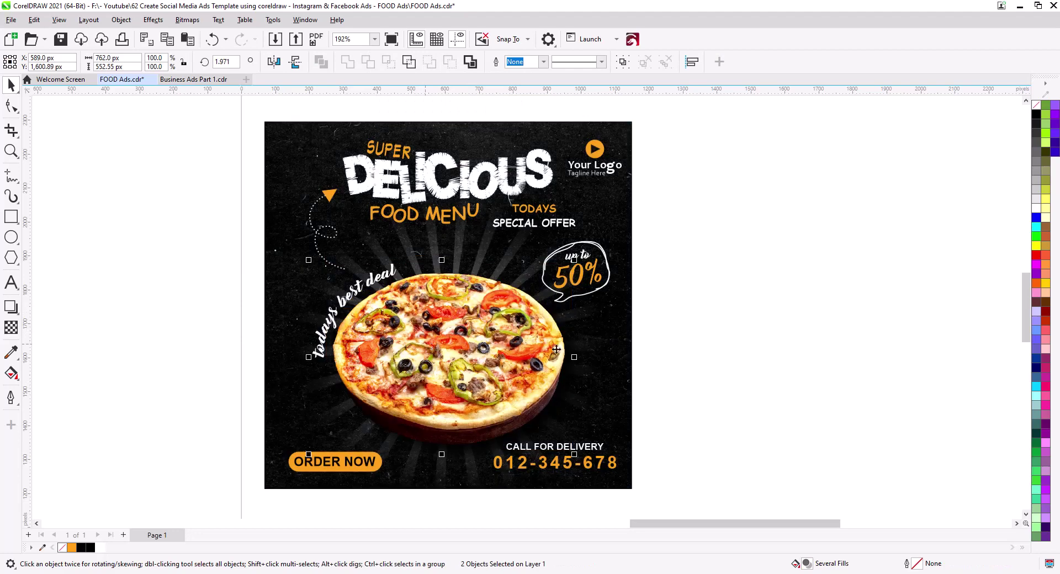
click(709, 354)
Enlarge the dotted looping arrow path to about 136 × 282 px and set its outline width to 1.5 pt
click(328, 265)
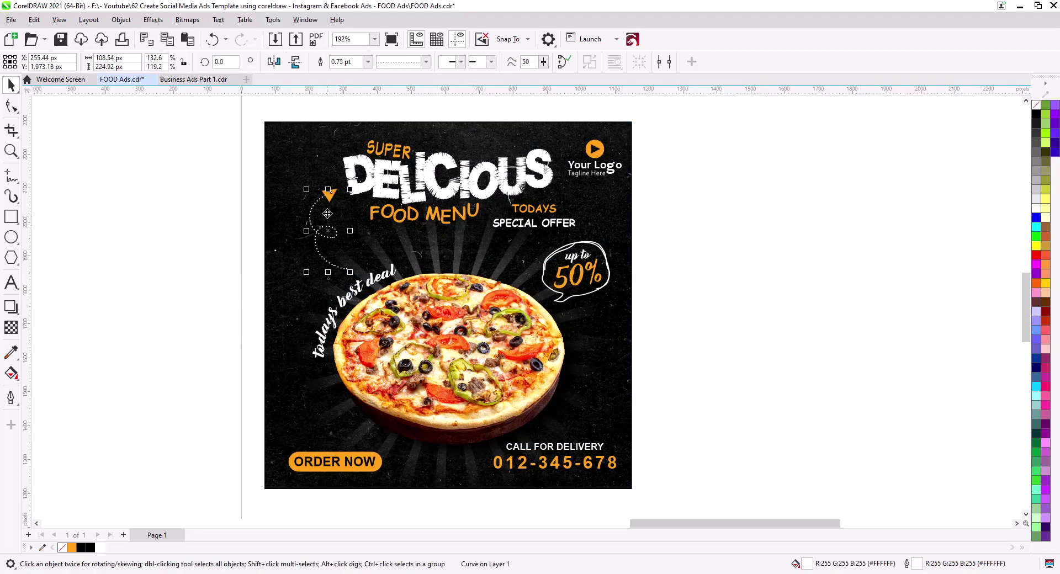
drag(246, 168, 295, 315)
click(295, 263)
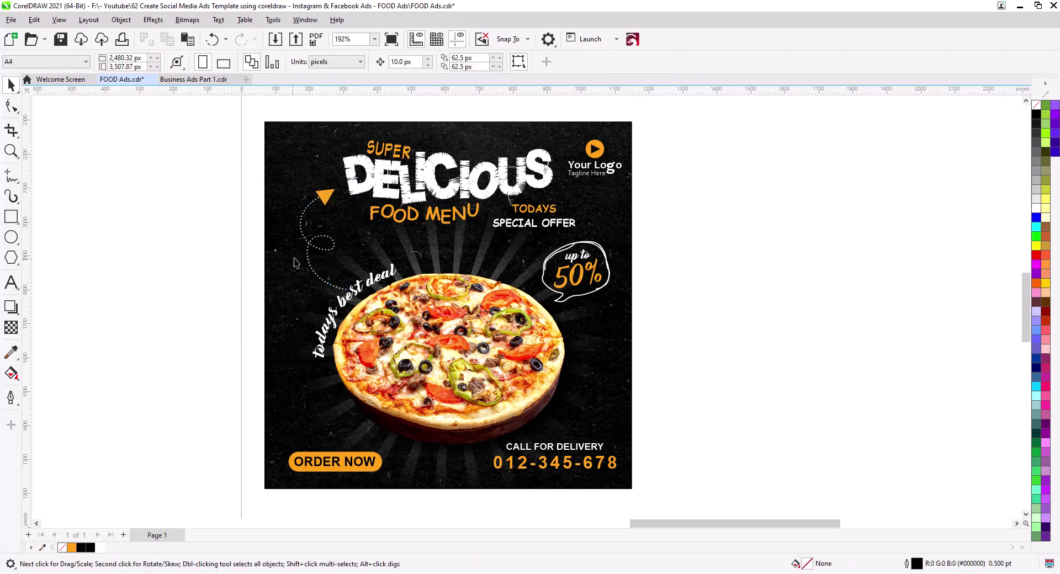
click(321, 256)
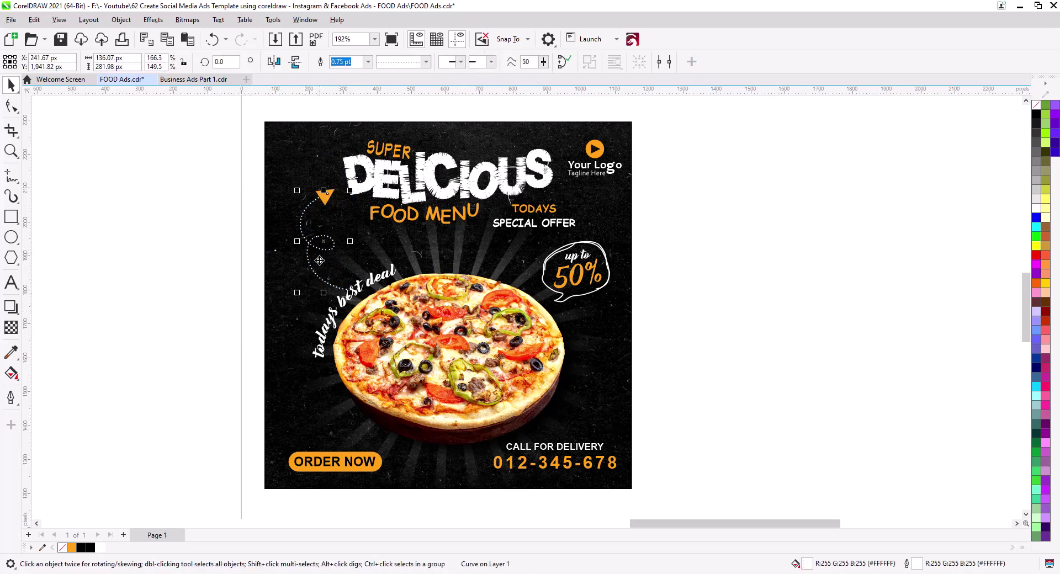
click(369, 62)
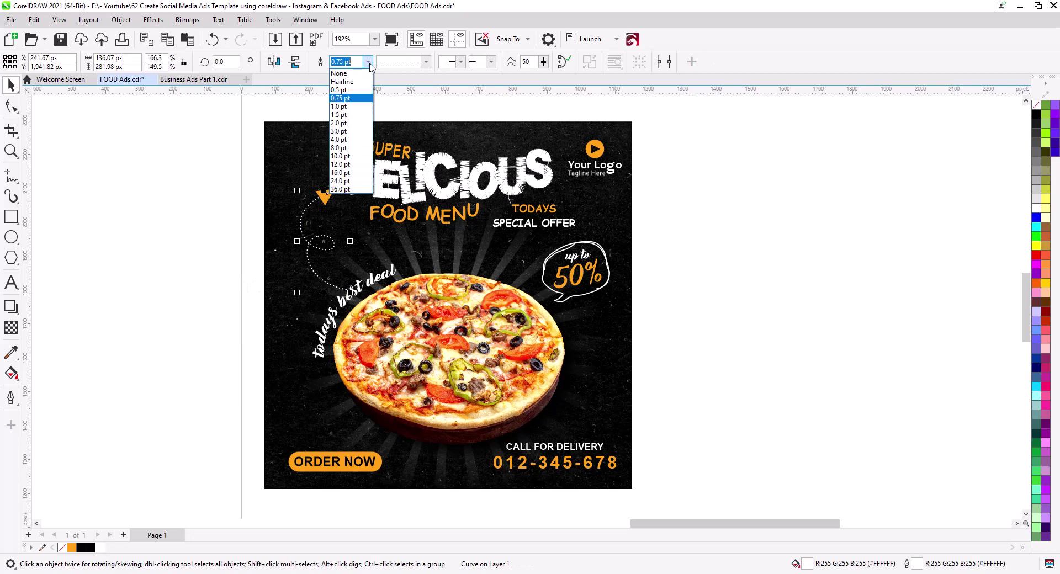
click(356, 115)
click(284, 317)
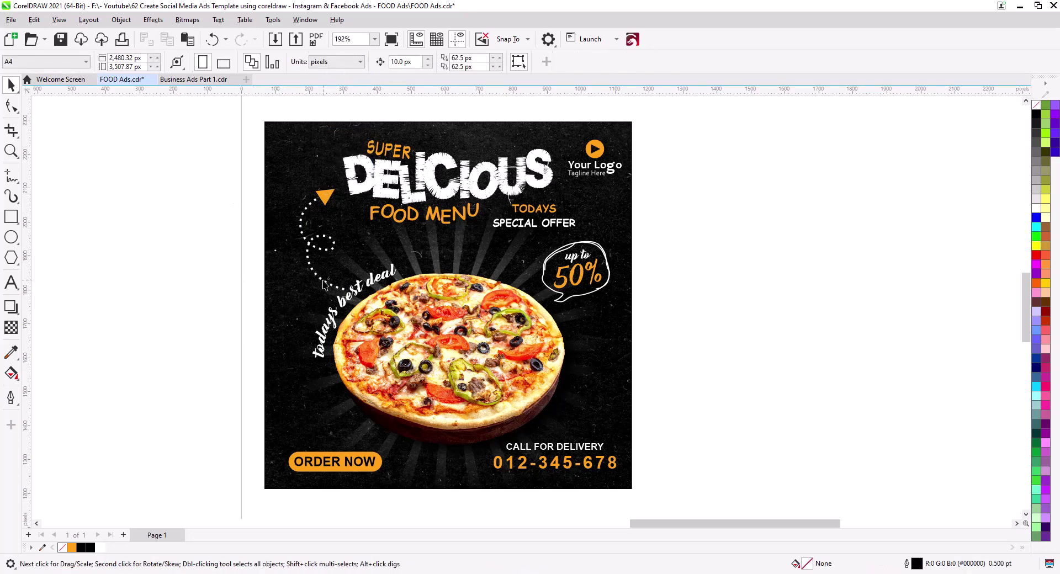
Select the SUPER DELICIOUS FOOD MENU title without the orange arrowhead and enlarge it slightly toward the lower left
drag(342, 90, 542, 233)
key(Delete)
drag(292, 109, 556, 232)
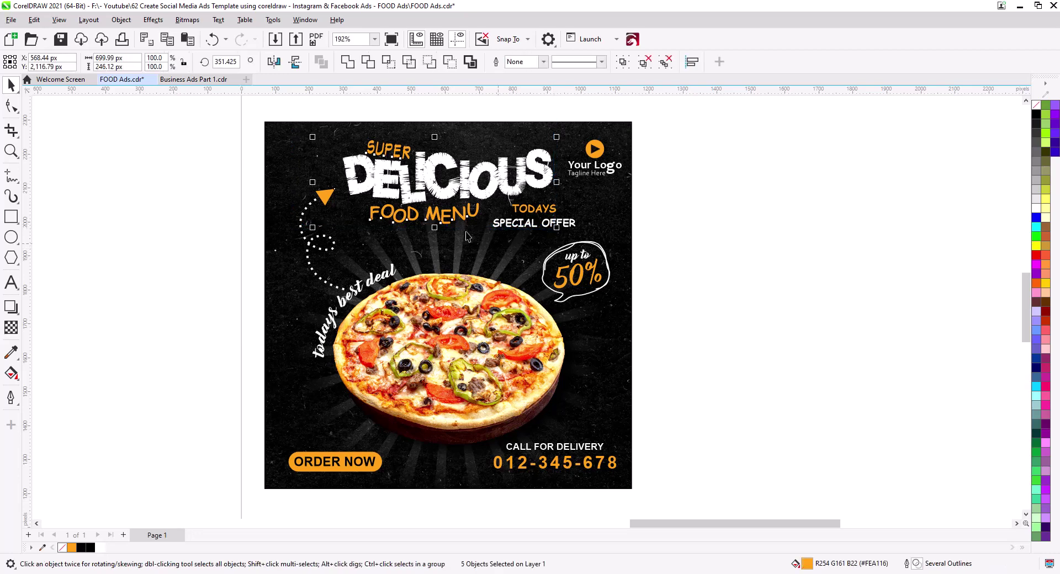
shift+click(326, 199)
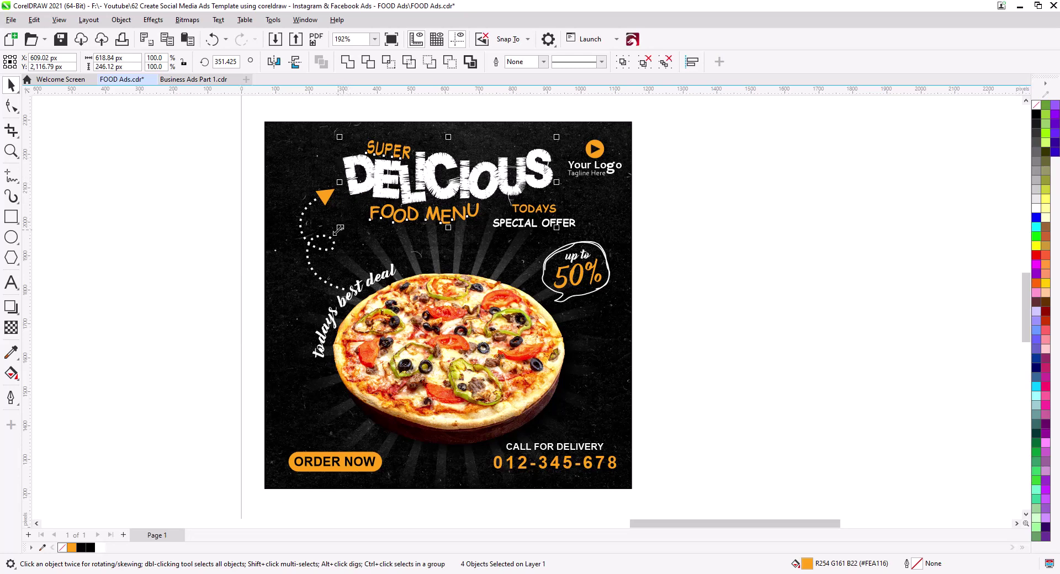
mouse_move(339, 228)
mouse_down()
mouse_move(327, 239)
mouse_move(343, 243)
mouse_up()
click(727, 208)
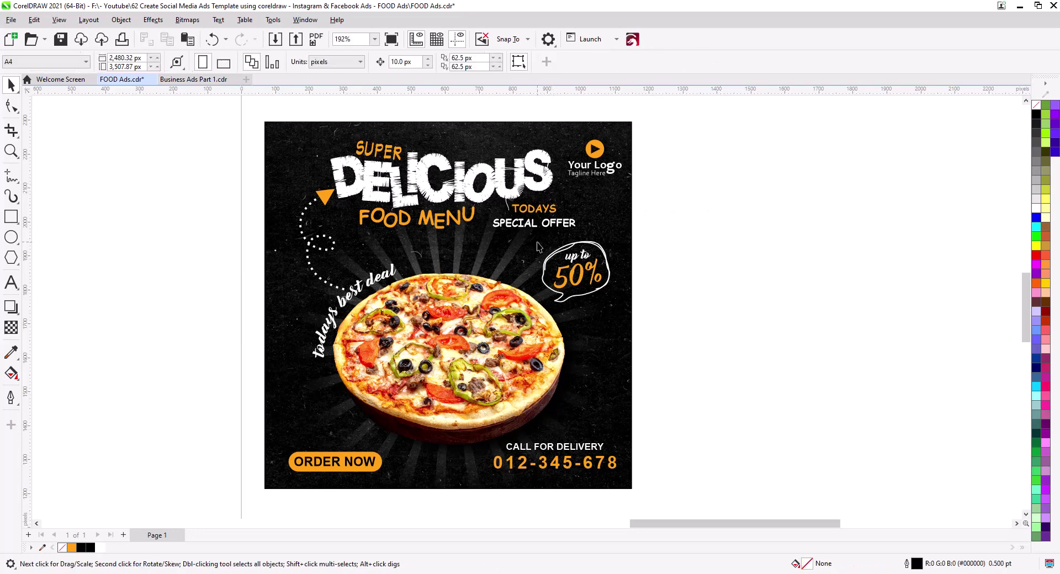
Move the TODAYS and SPECIAL OFFER lines together slightly down, away from the DELICIOUS title
scroll(577, 247, up, 3)
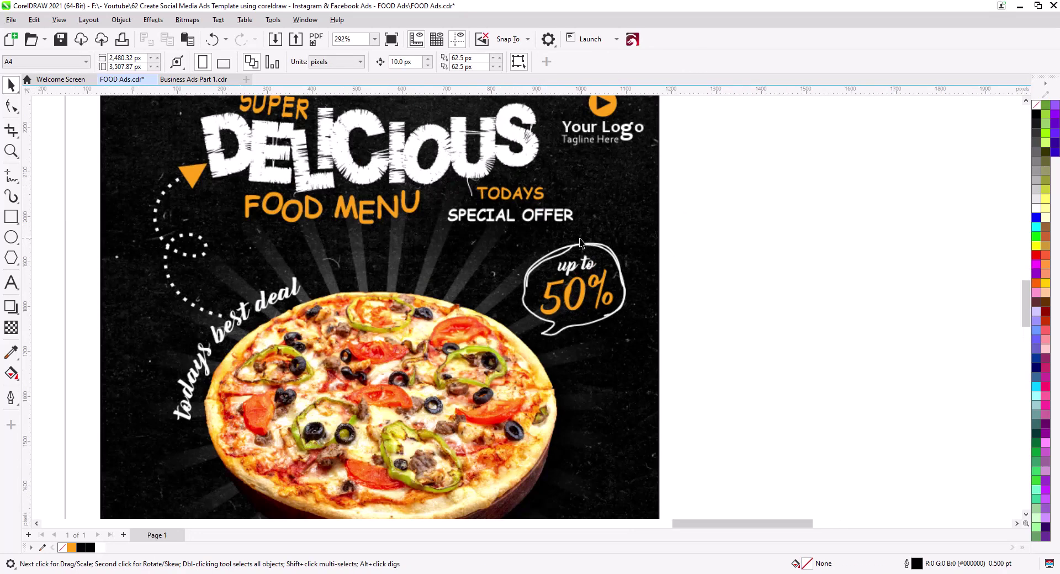
click(523, 192)
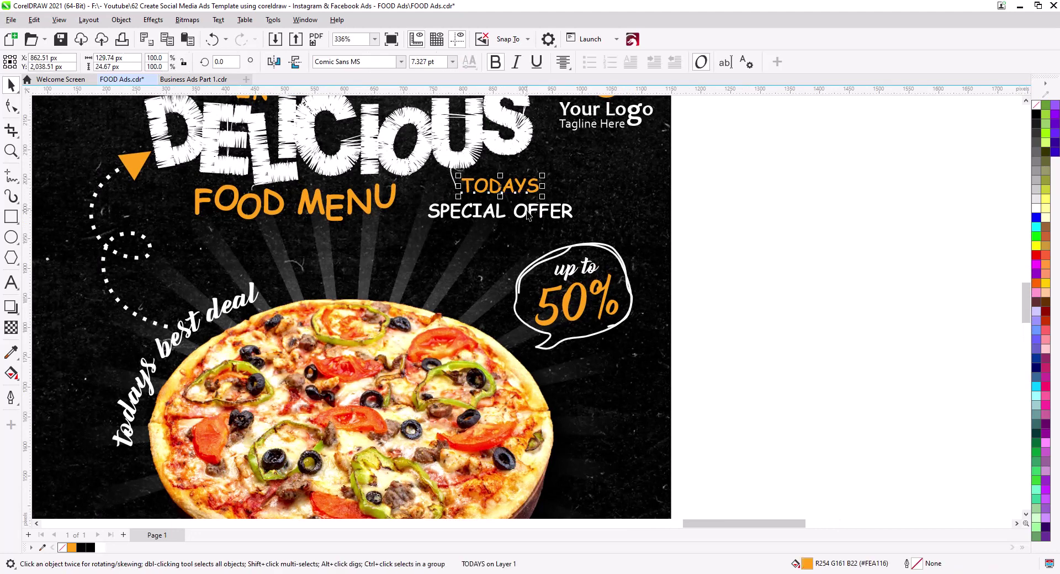
shift+click(525, 214)
drag(524, 210, 526, 219)
click(673, 307)
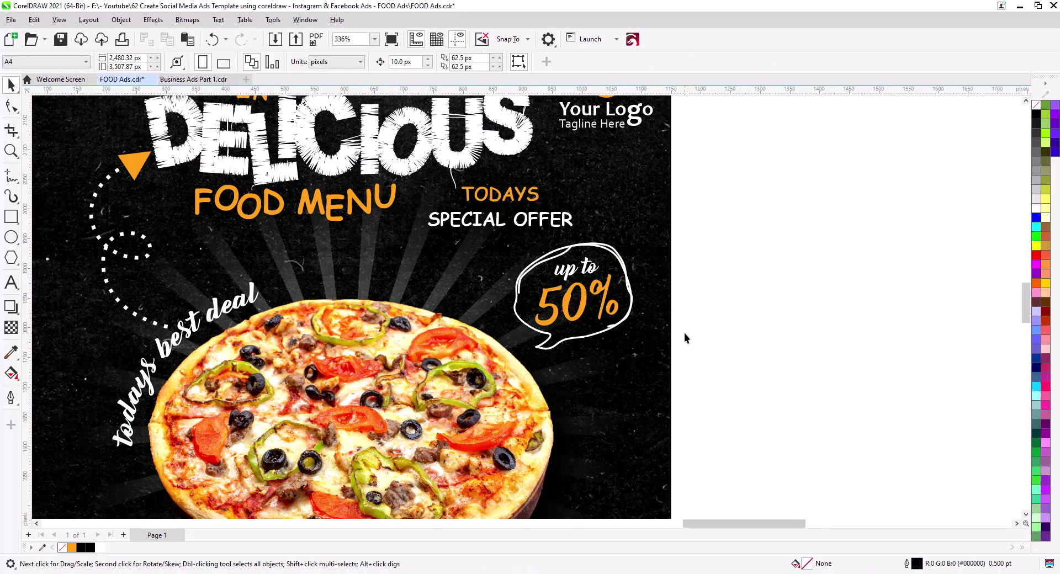
Enlarge the offer speech bubble together with its "up to 50%" text
scroll(686, 337, down, 2)
drag(698, 366, 697, 307)
drag(696, 307, 548, 203)
drag(553, 293, 542, 300)
key(Escape)
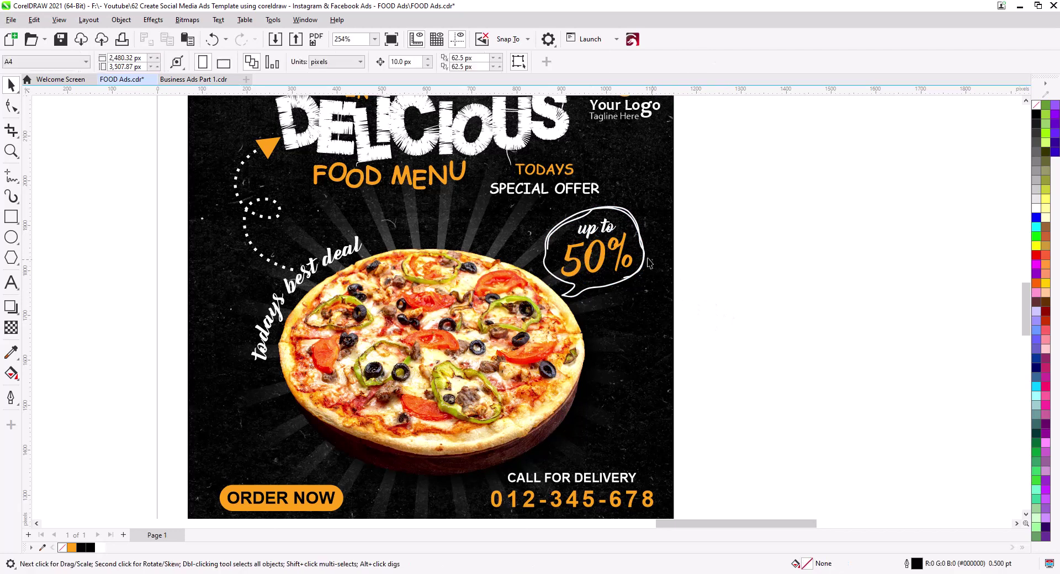
scroll(552, 255, down, 2)
drag(569, 288, 570, 294)
Group the CALL FOR DELIVERY line with the phone number and align the group's bottom with the ORDER NOW button
drag(658, 440, 492, 387)
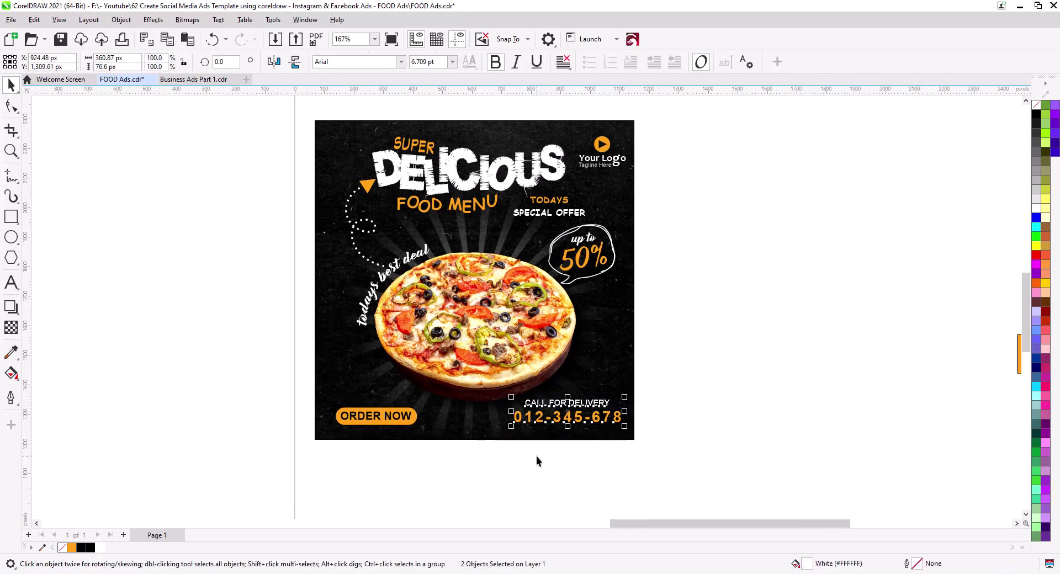
key(ctrl+g)
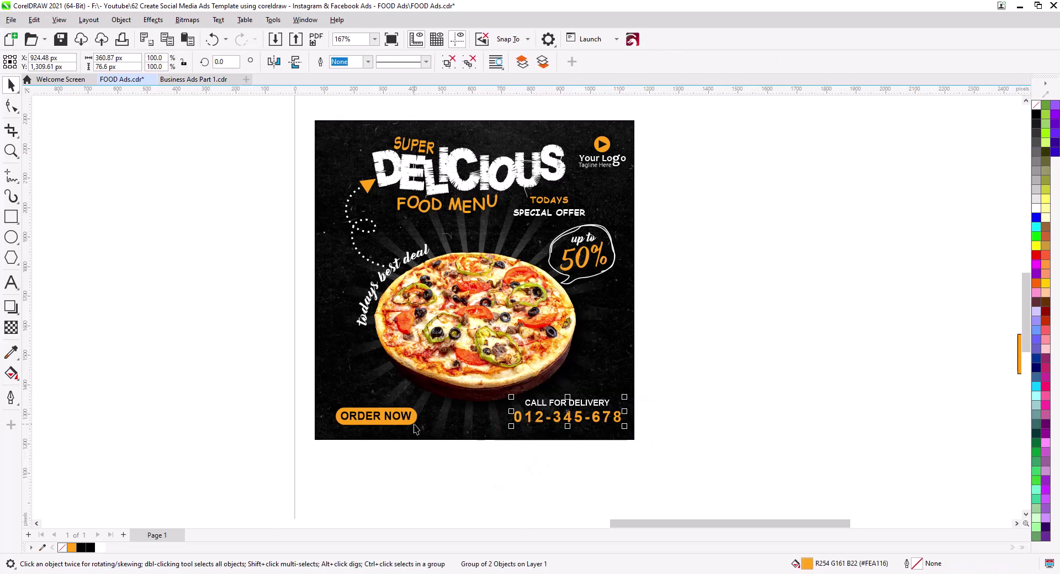
shift+click(415, 429)
key(b)
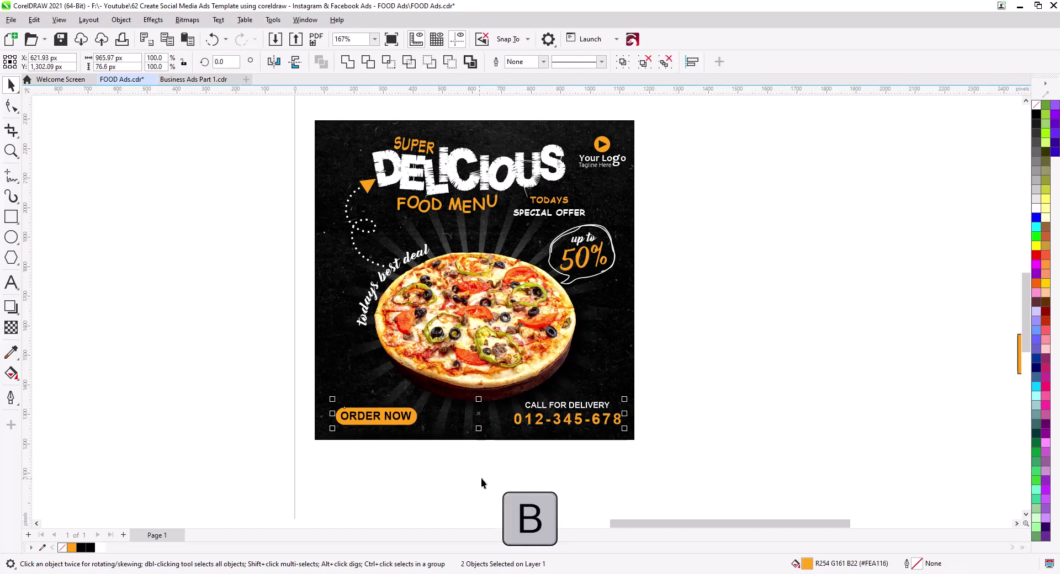
click(485, 478)
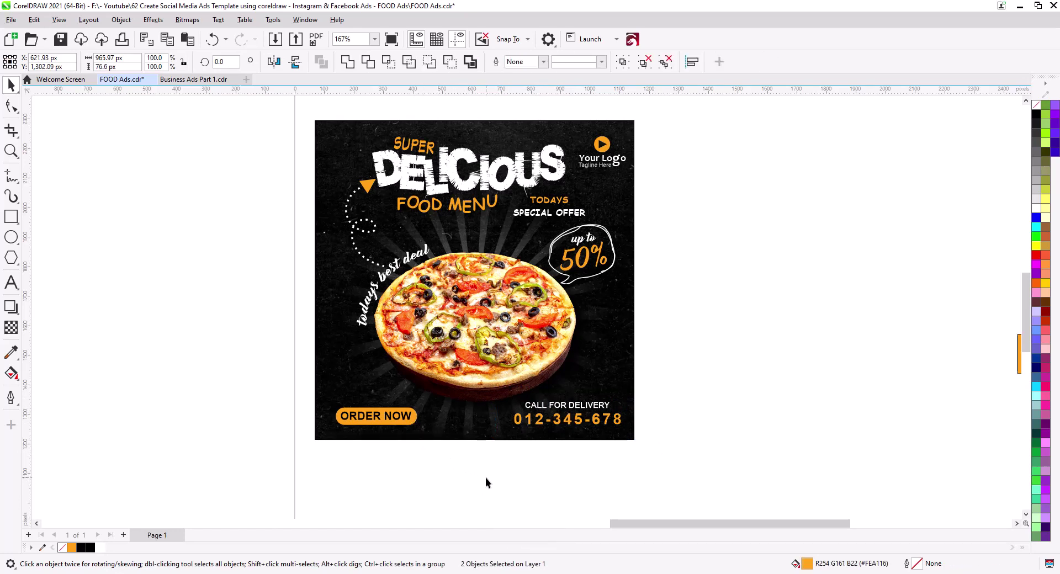
Scale the delivery contact group down to about 287 × 61 px, keeping its lower-right corner in place
click(556, 422)
drag(512, 398, 533, 403)
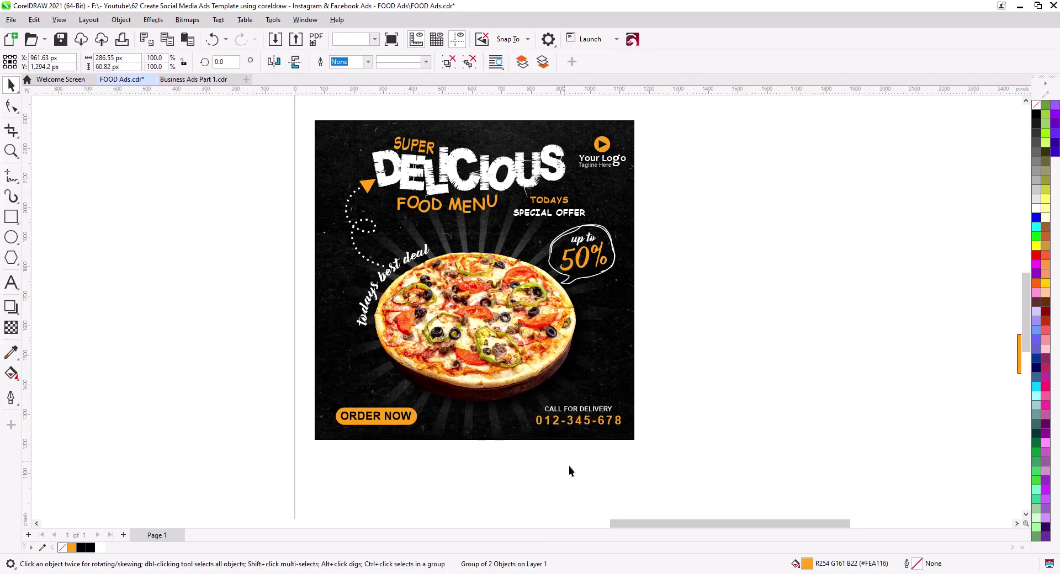
click(584, 467)
Group the ORDER NOW button with the delivery contact details and center the group horizontally on the square background
drag(336, 390, 335, 389)
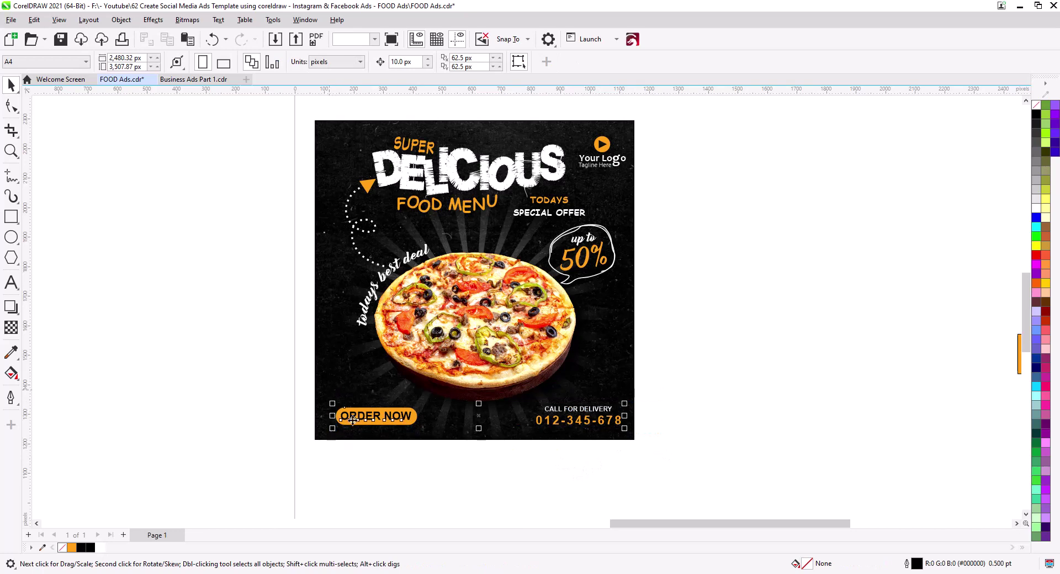
key(ctrl+g)
shift+click(605, 387)
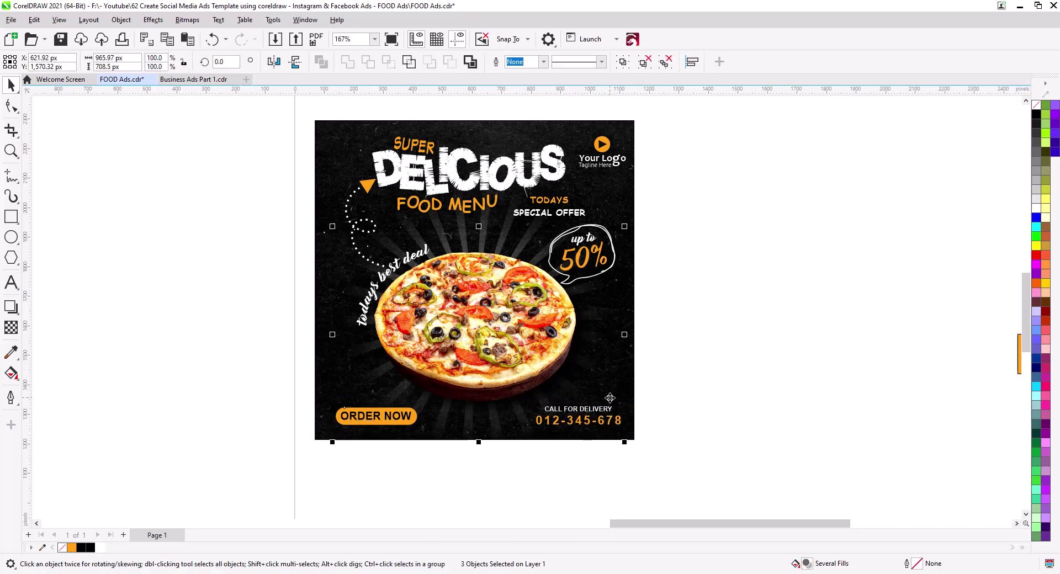
click(705, 413)
click(612, 424)
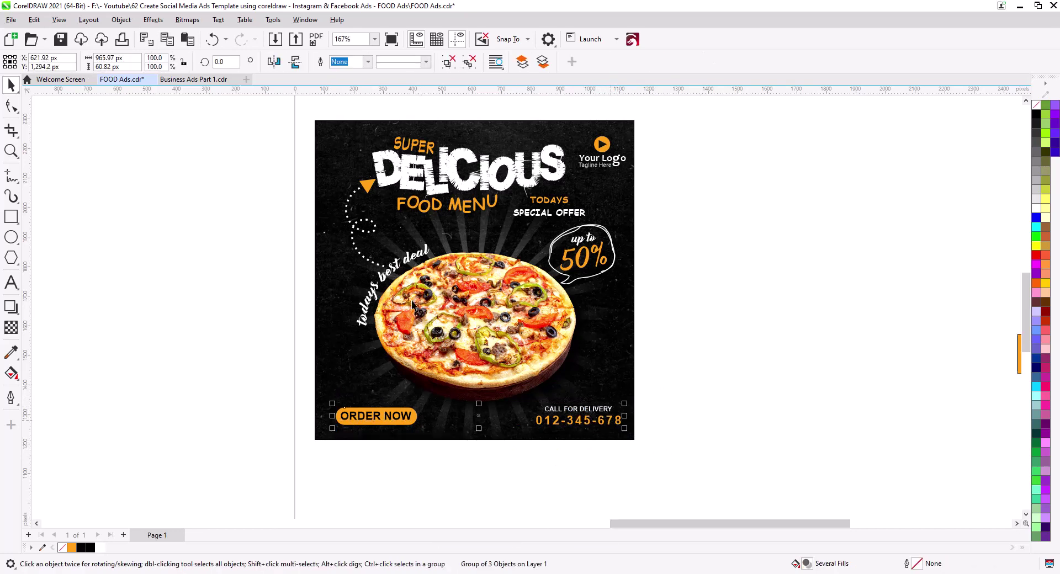
shift+click(318, 131)
key(c)
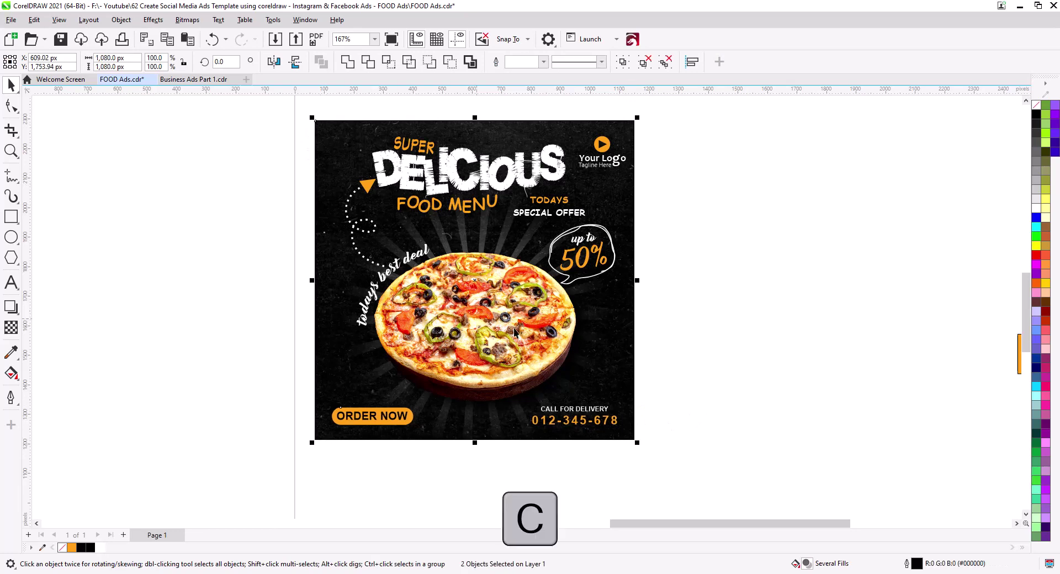
Scale the offer speech bubble and its "up to 50%" text down to about 198 × 178 px around their center
click(696, 379)
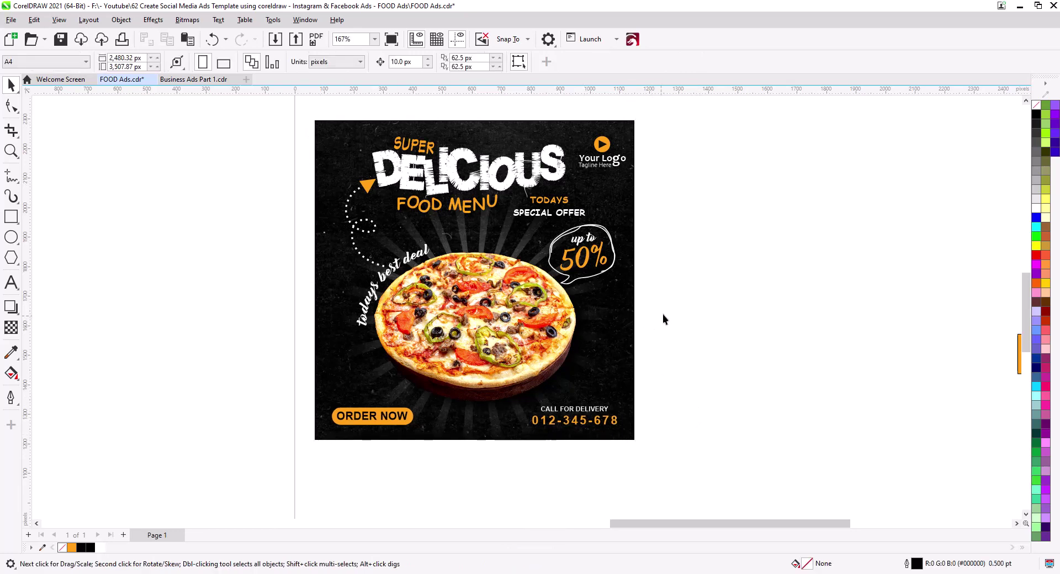
drag(644, 311, 535, 213)
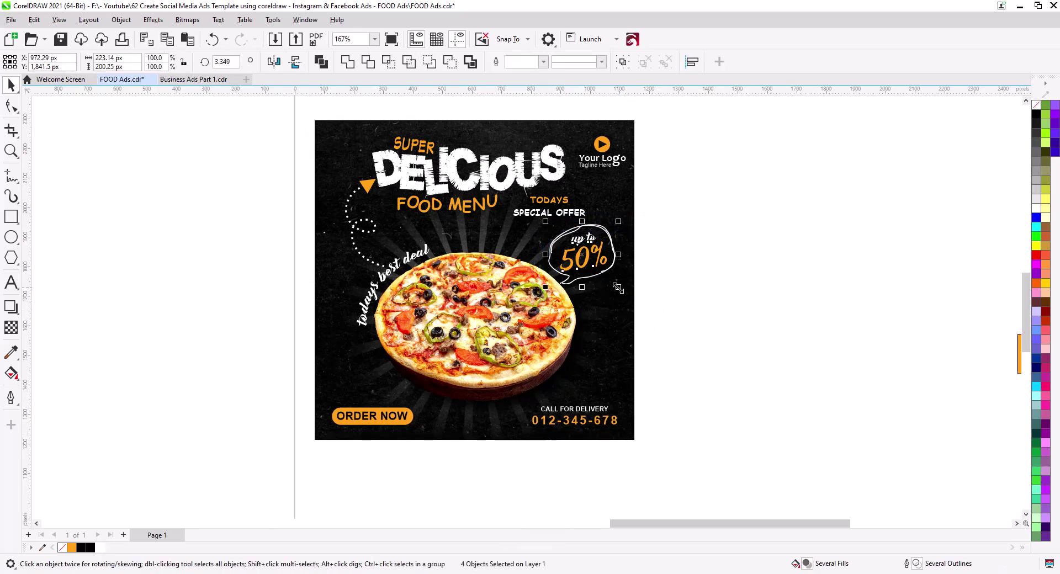
drag(618, 288, 585, 257)
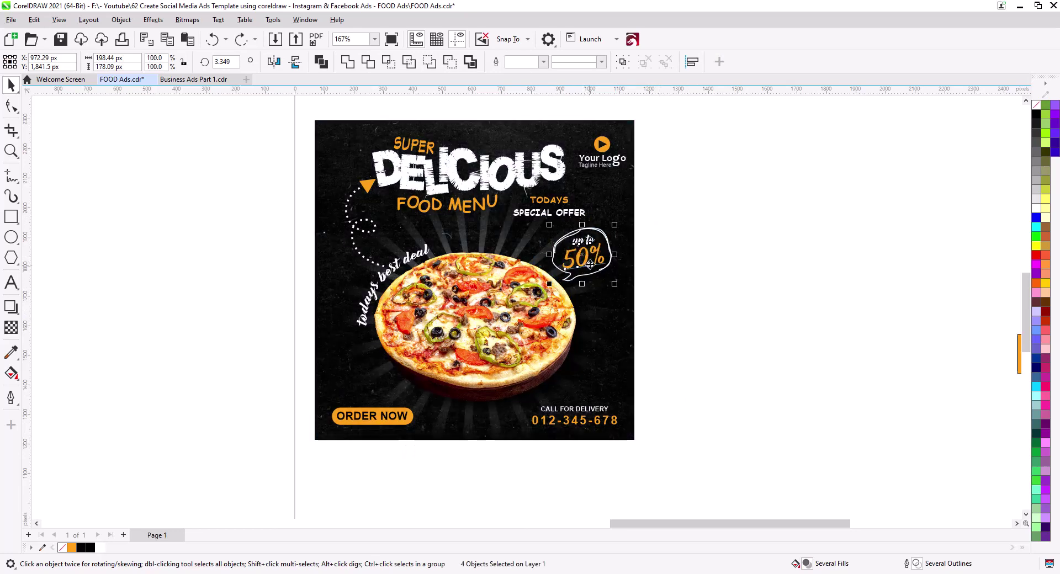
key(ctrl+z)
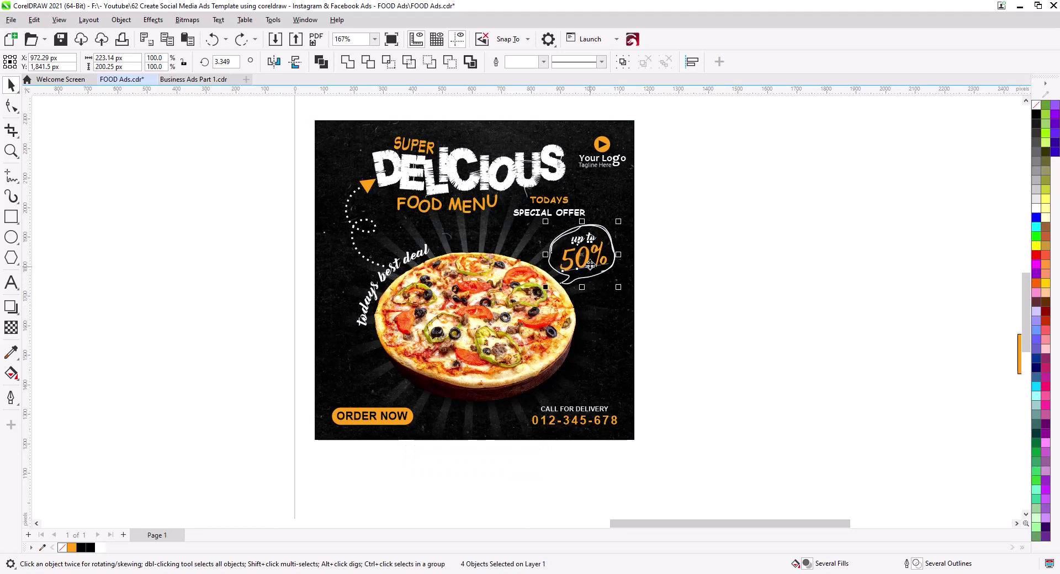
drag(619, 289, 614, 286)
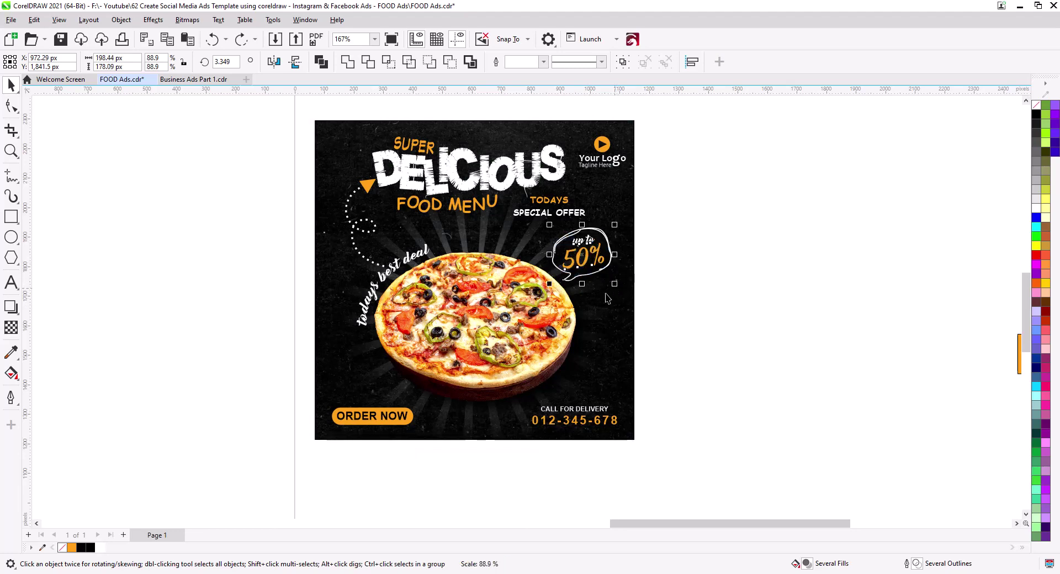
Enlarge the pizza image to about 783 × 591 px around its center
click(480, 361)
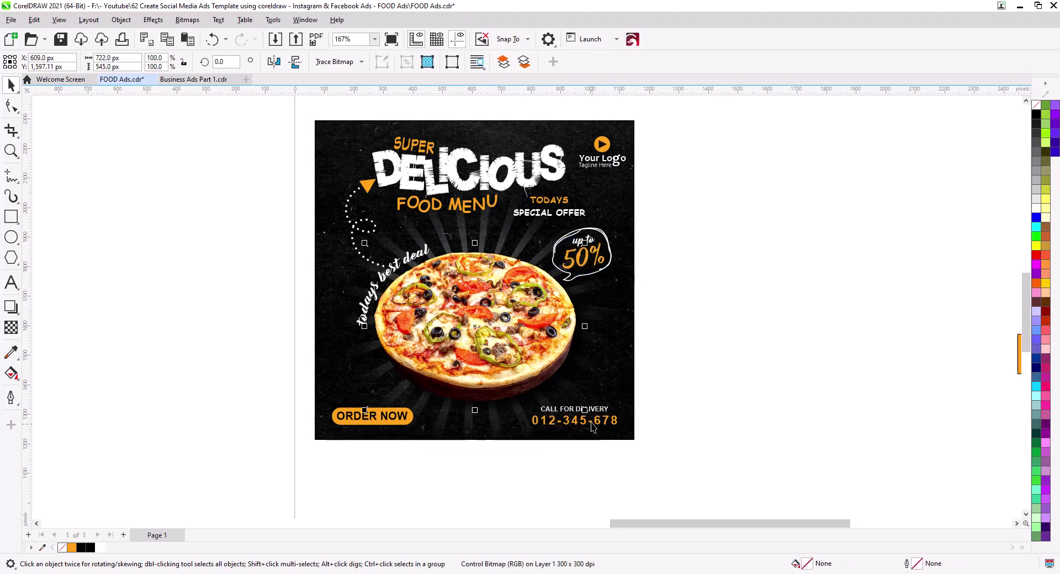
drag(585, 410, 599, 421)
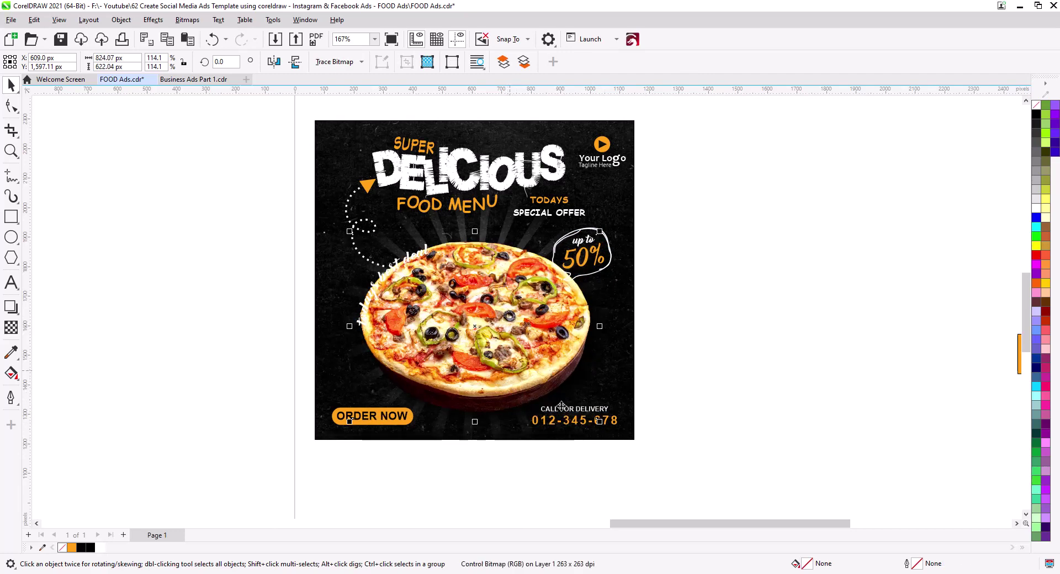
drag(600, 422, 594, 418)
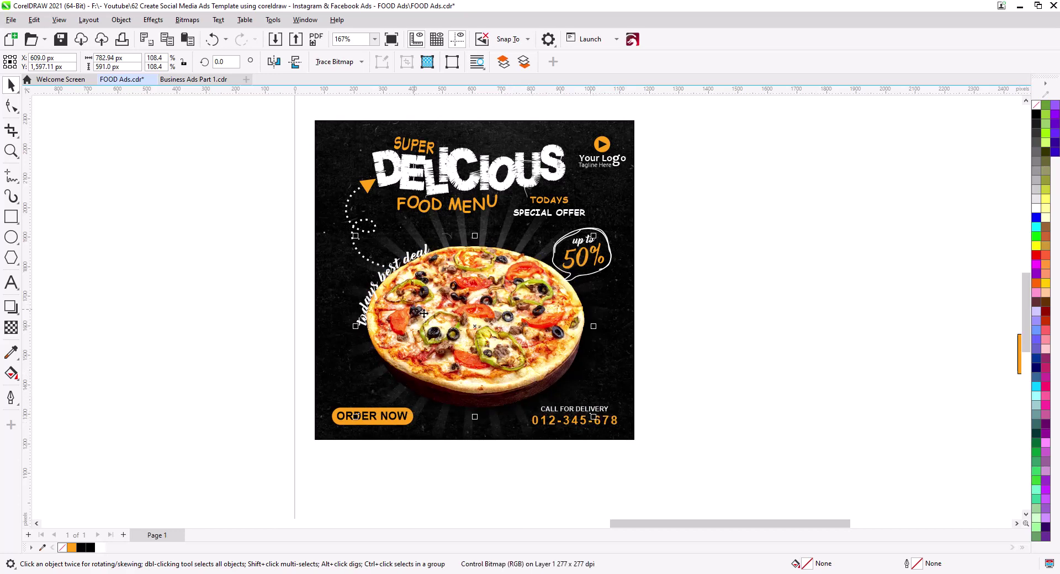
Weld the curved "todays best deal" text into a single curve and shift it slightly outward, clear of the pizza's edge
scroll(431, 328, up, 4)
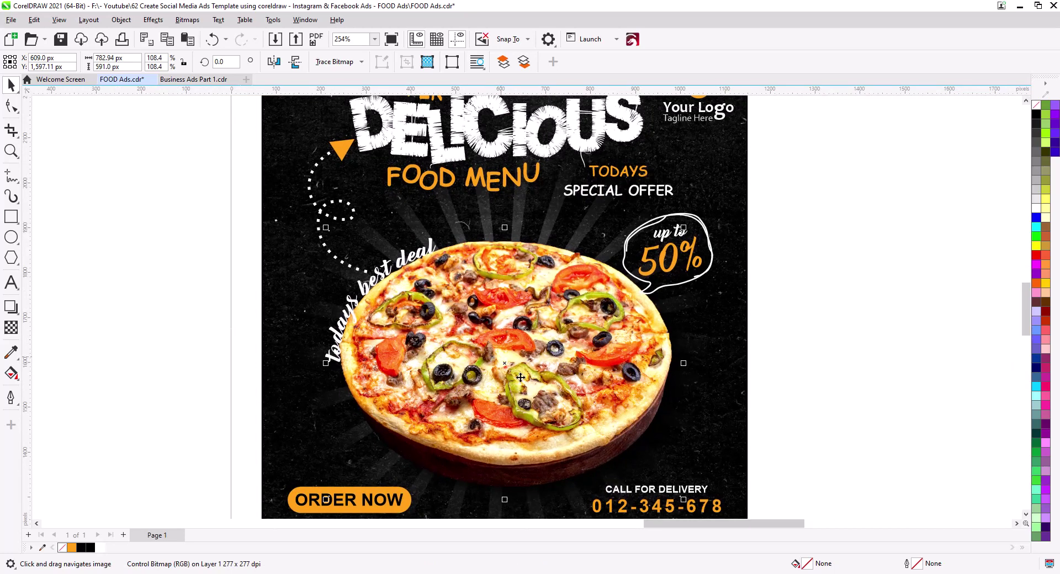
click(365, 287)
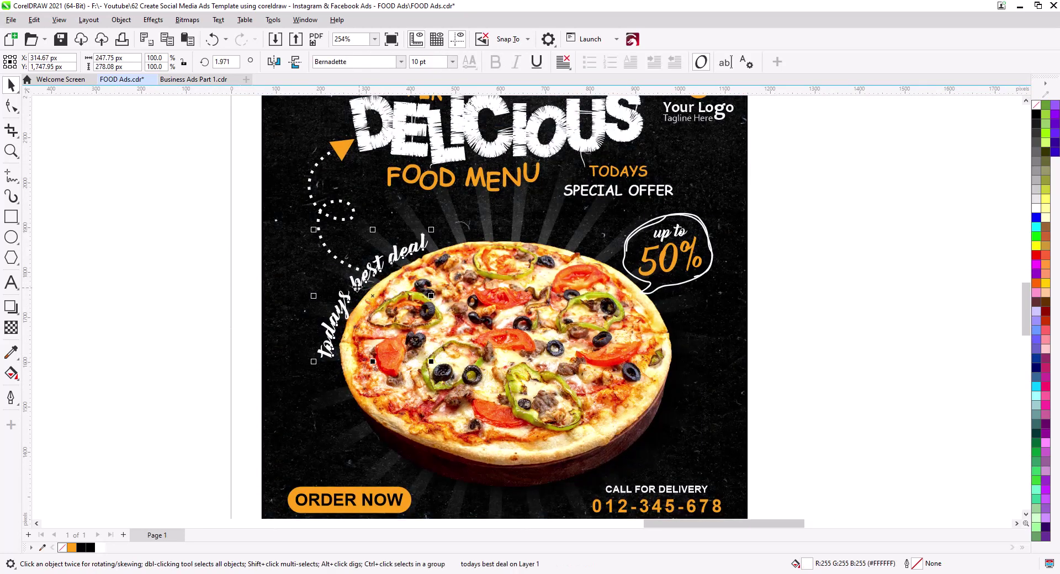
click(121, 20)
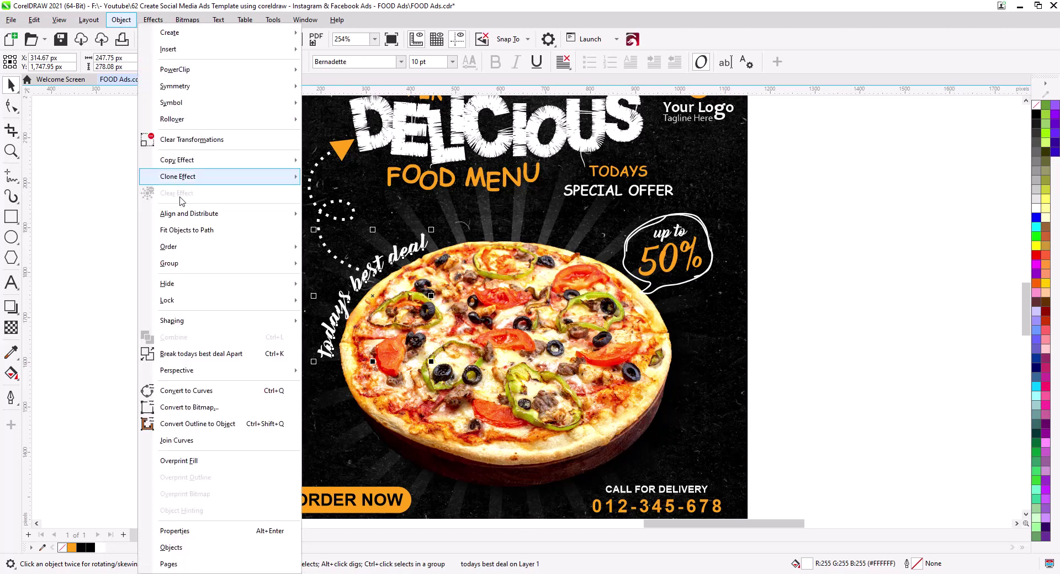
mouse_move(239, 320)
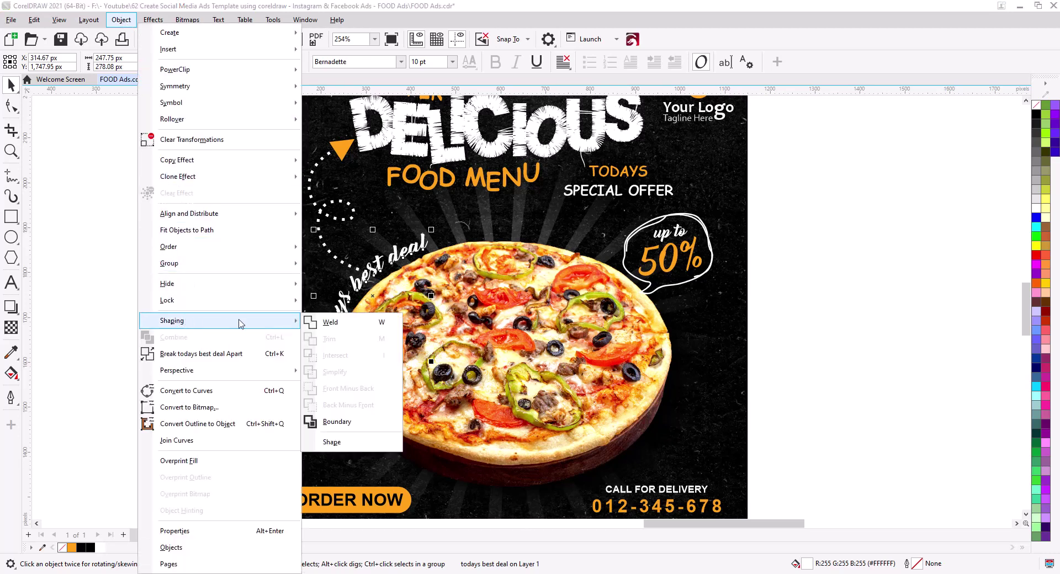
click(335, 323)
key(ctrl+q)
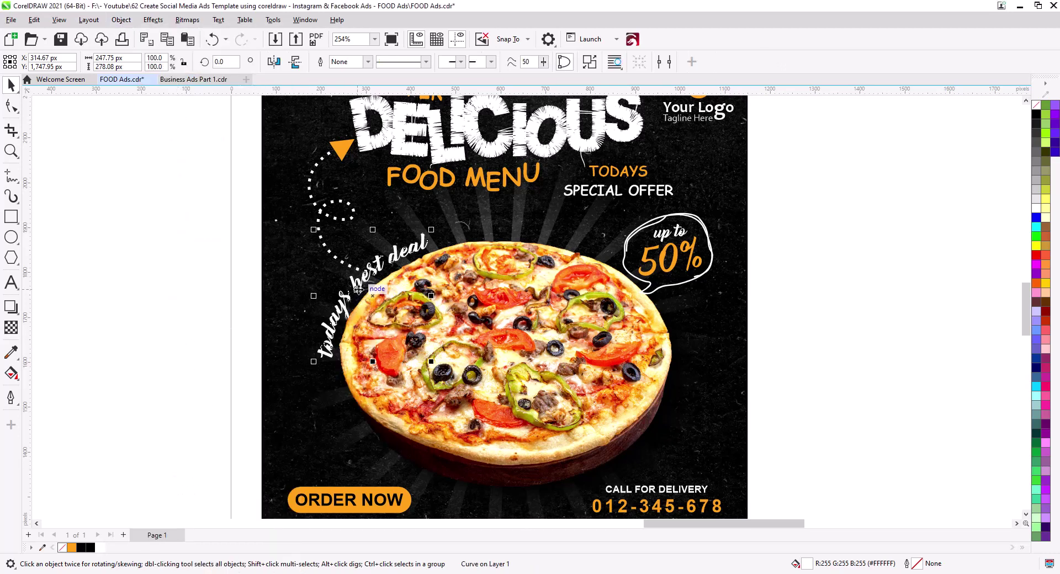
drag(360, 289, 356, 288)
Scale the dotted curve and orange arrowhead down to about 119 × 259 px, moving them slightly outward and rotating them about 7° clockwise
click(349, 266)
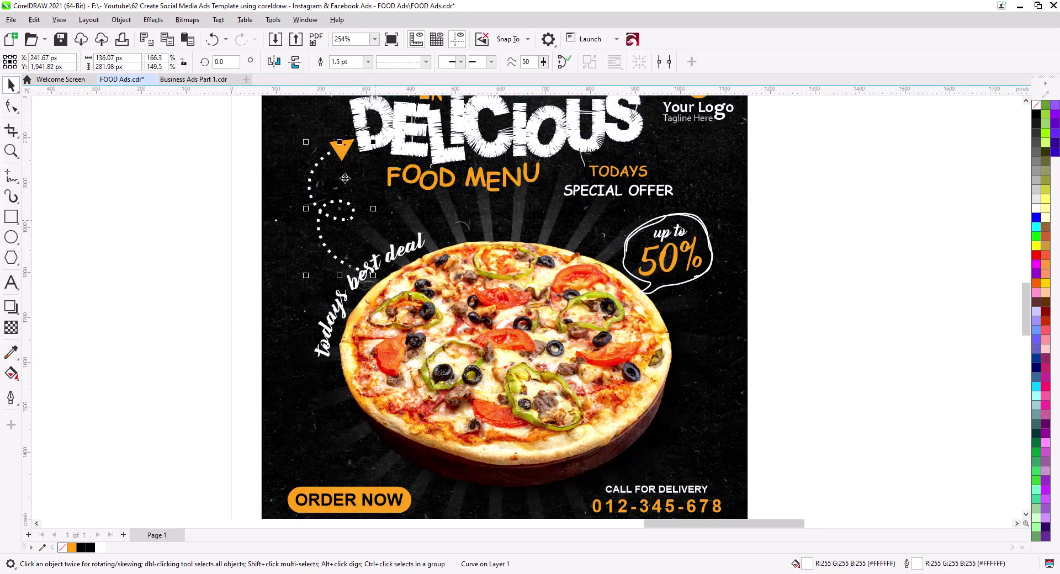
shift+click(345, 156)
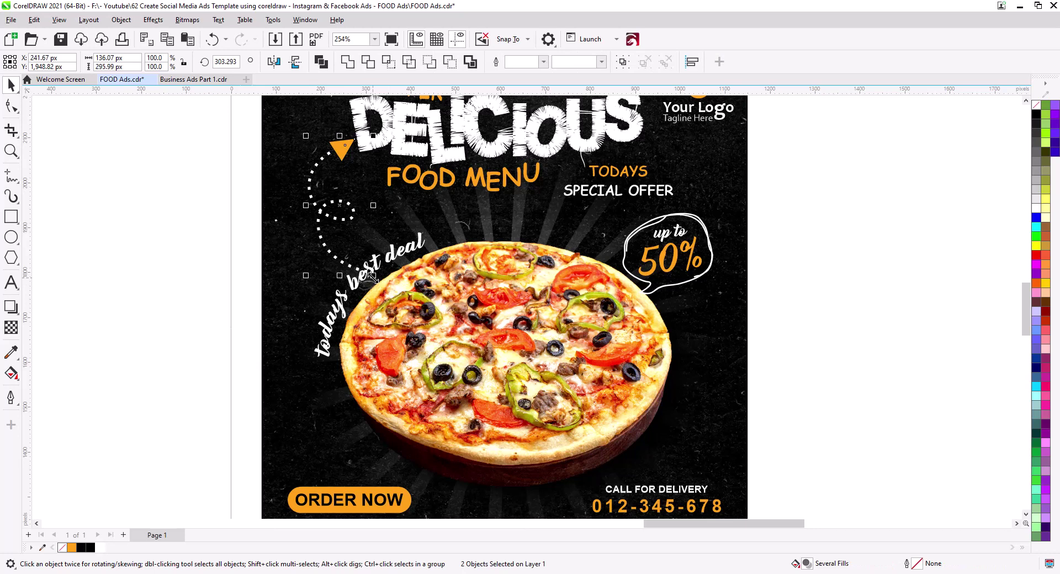
drag(373, 278, 324, 203)
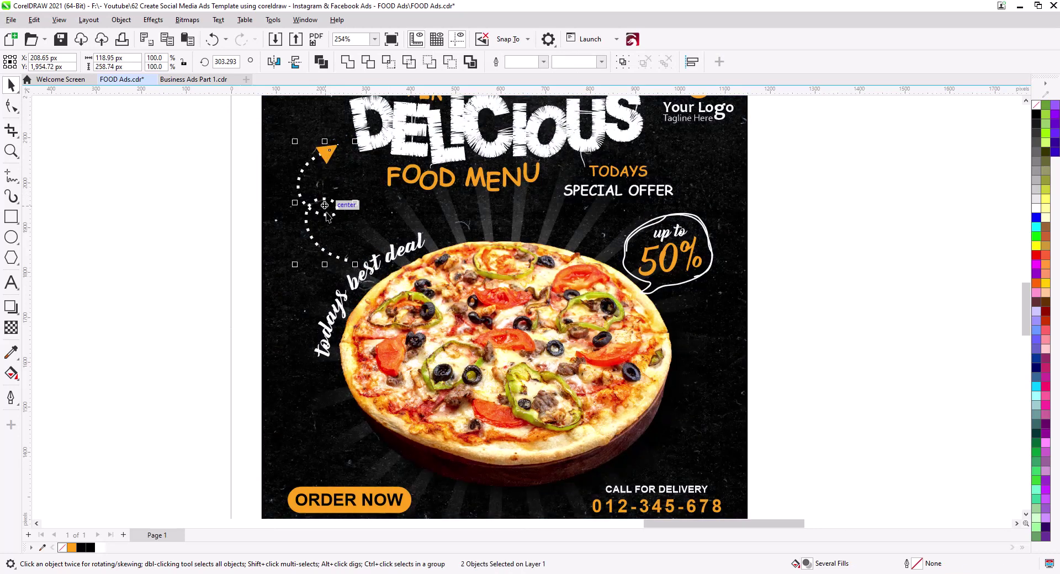
click(327, 217)
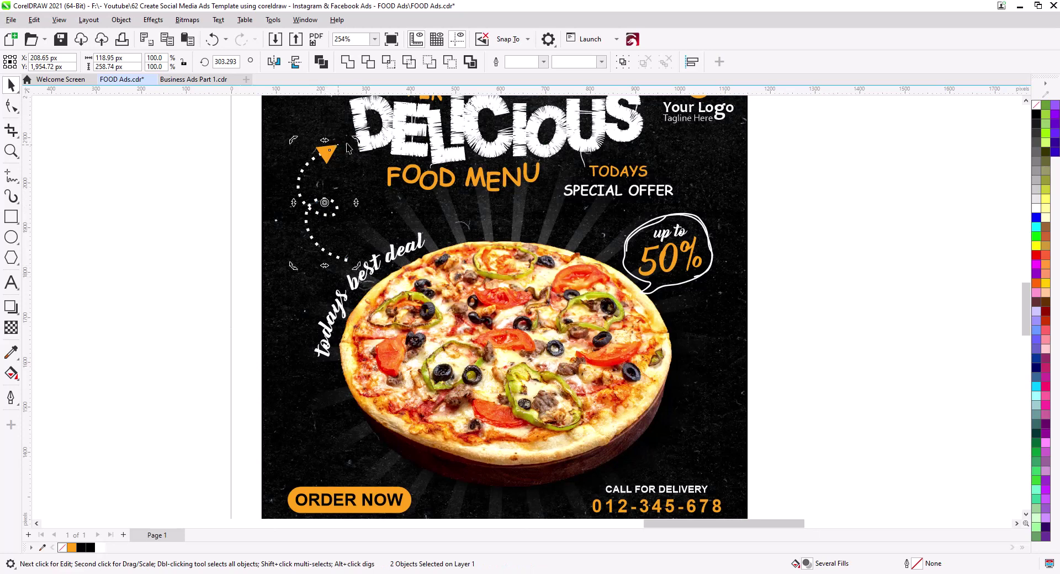
drag(356, 139, 363, 148)
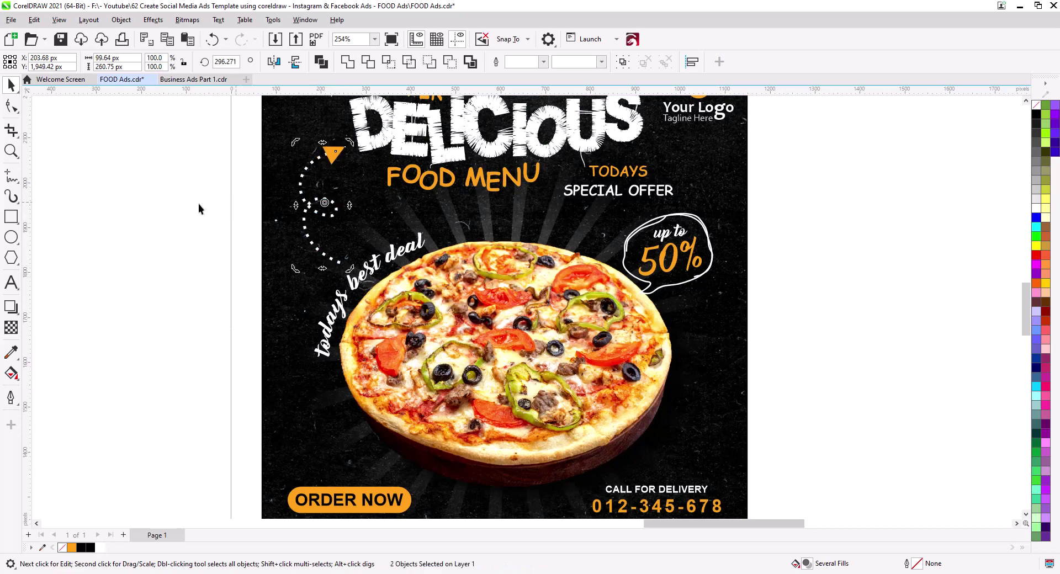
click(234, 322)
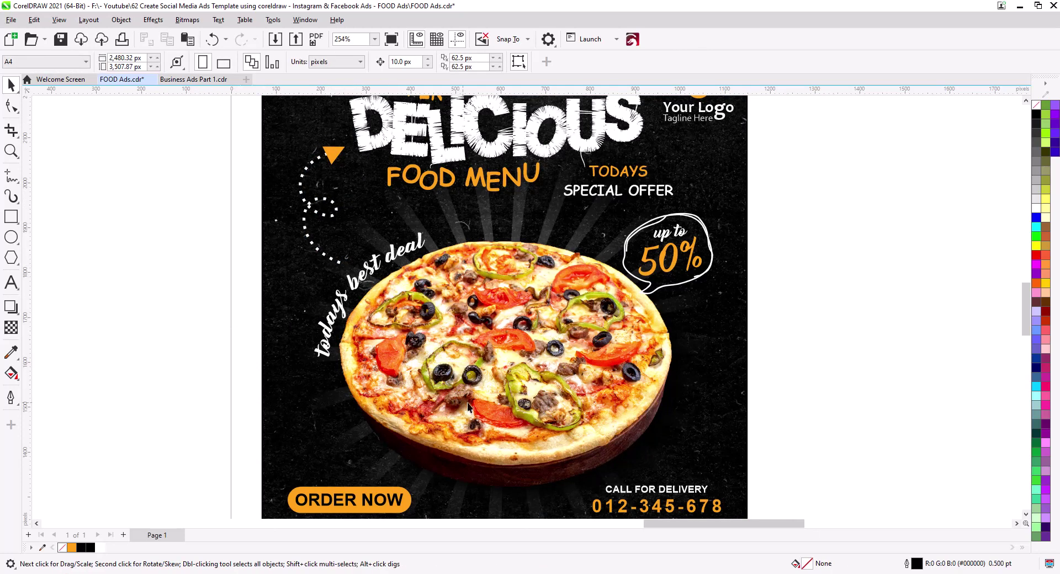
Move the offer bubble with its "up to 50%" text slightly outward, away from the pizza
drag(467, 402, 449, 396)
drag(763, 315, 580, 195)
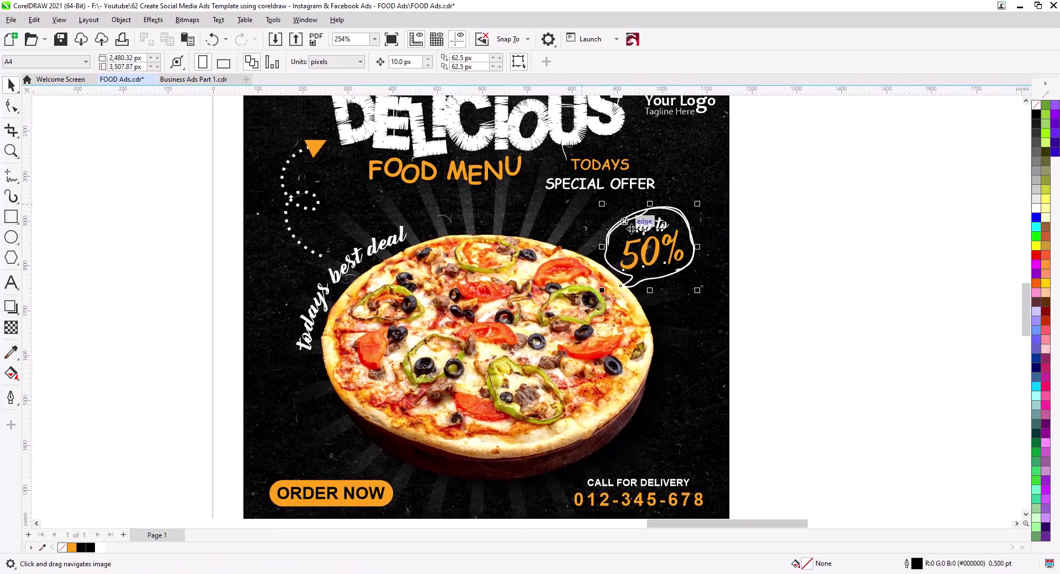
drag(662, 276, 671, 276)
click(772, 284)
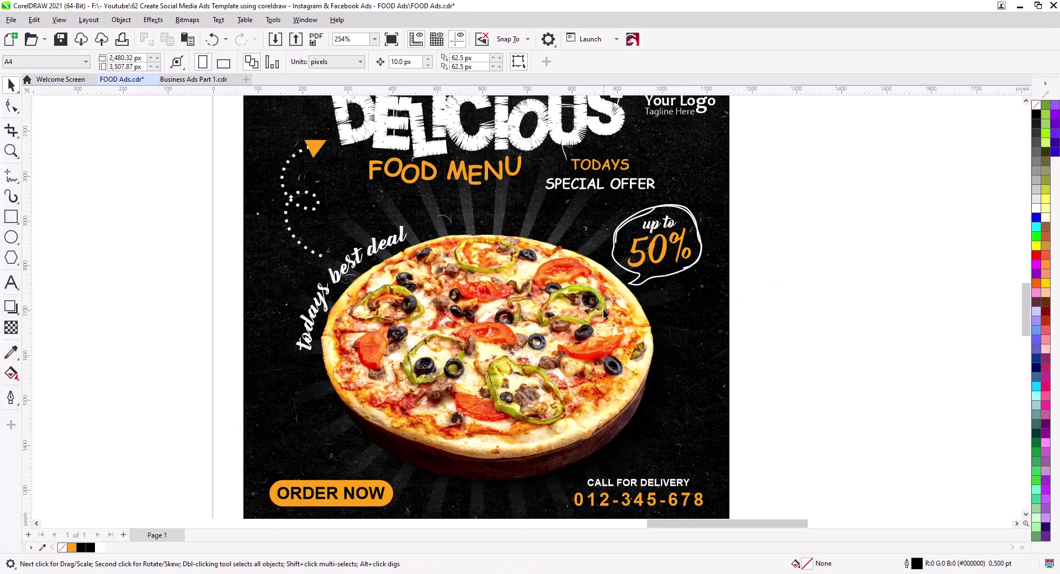
Draw a short Artistic Media stroke on the empty area beside the ad and apply the first preset of the Default Strokes to it
scroll(603, 311, down, 2)
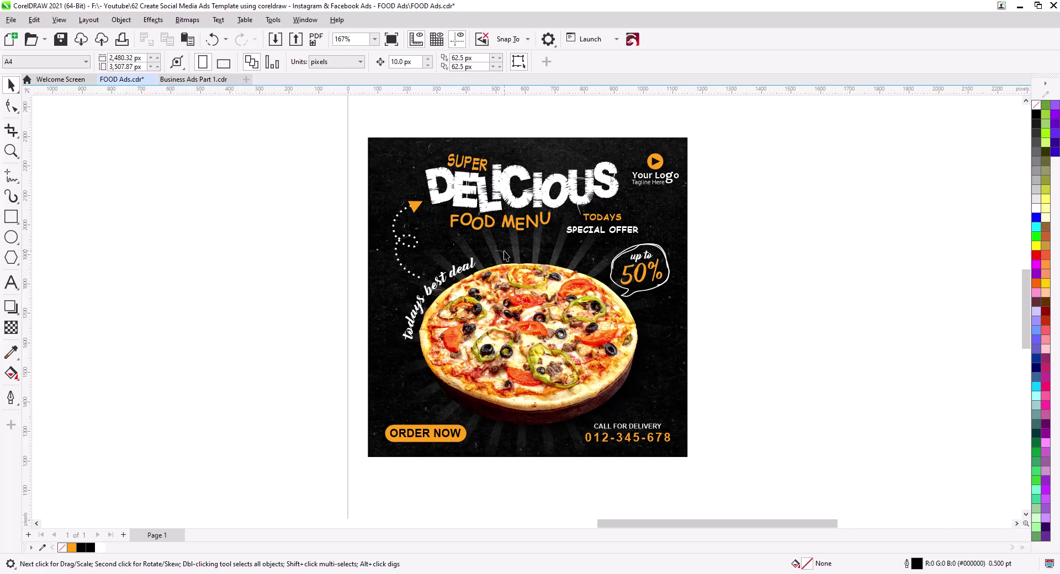
drag(531, 267, 528, 277)
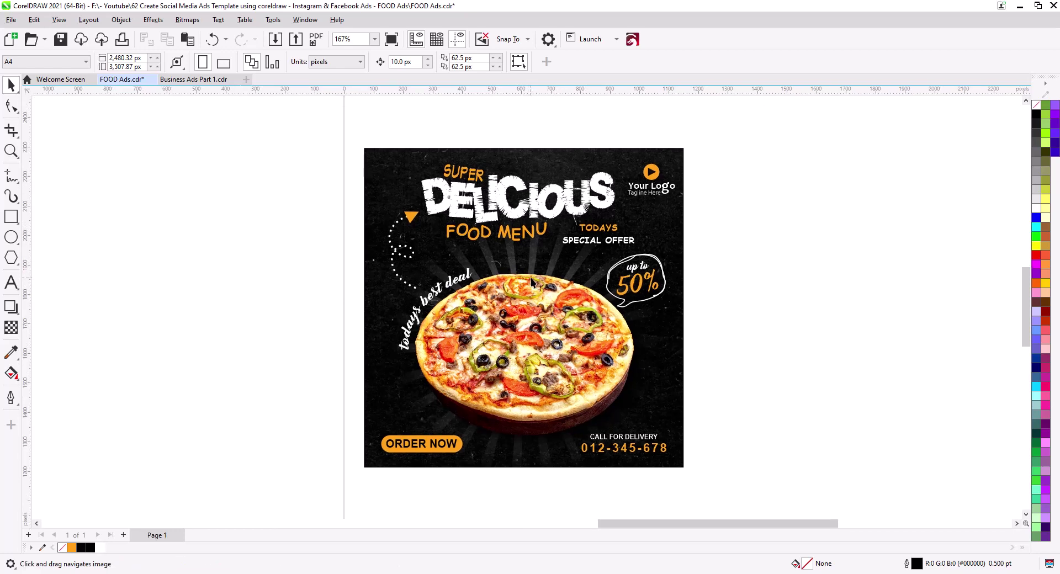
scroll(530, 275, up, 2)
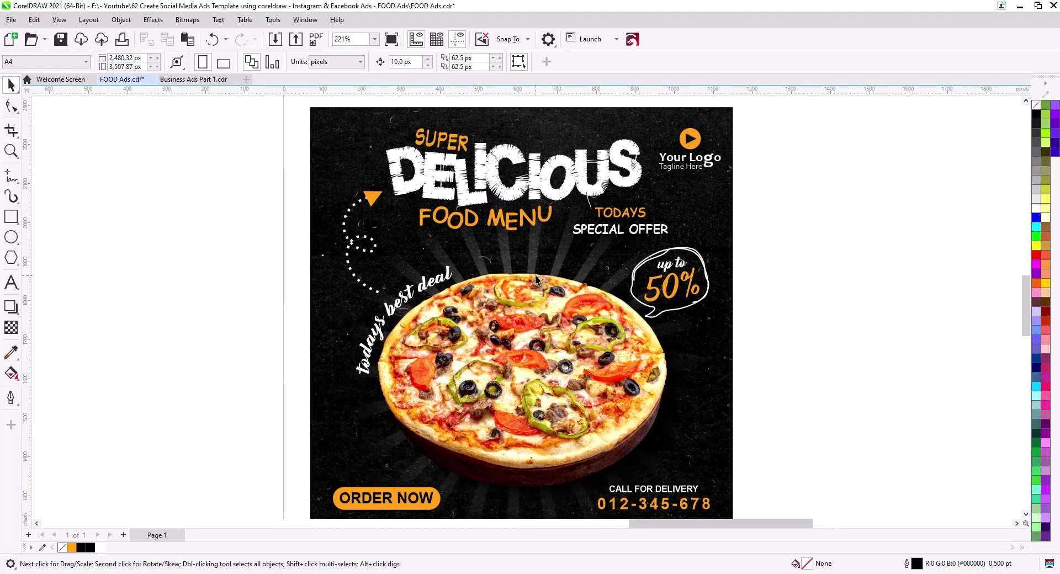
drag(535, 275, 540, 274)
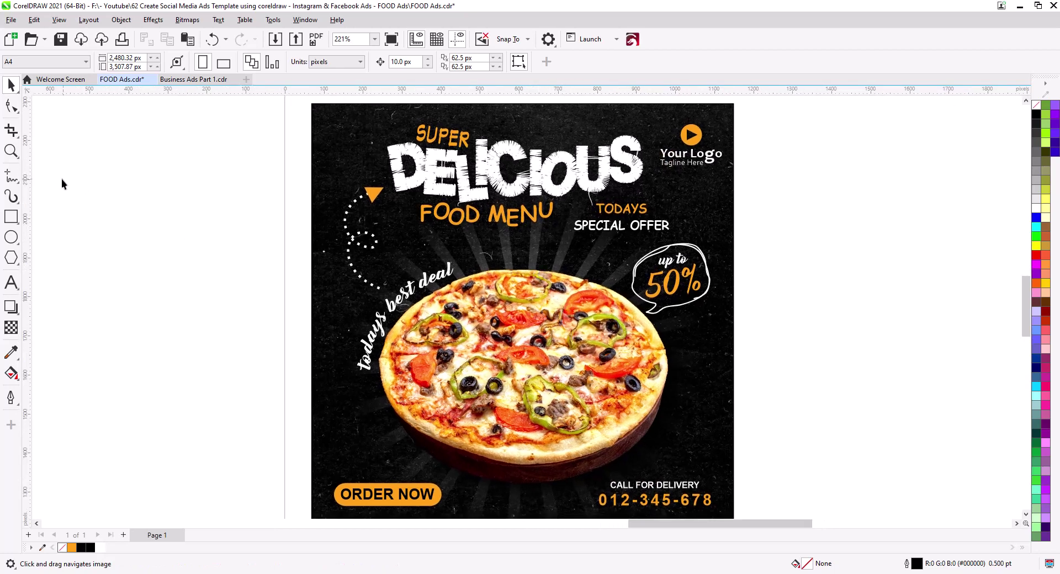
click(12, 197)
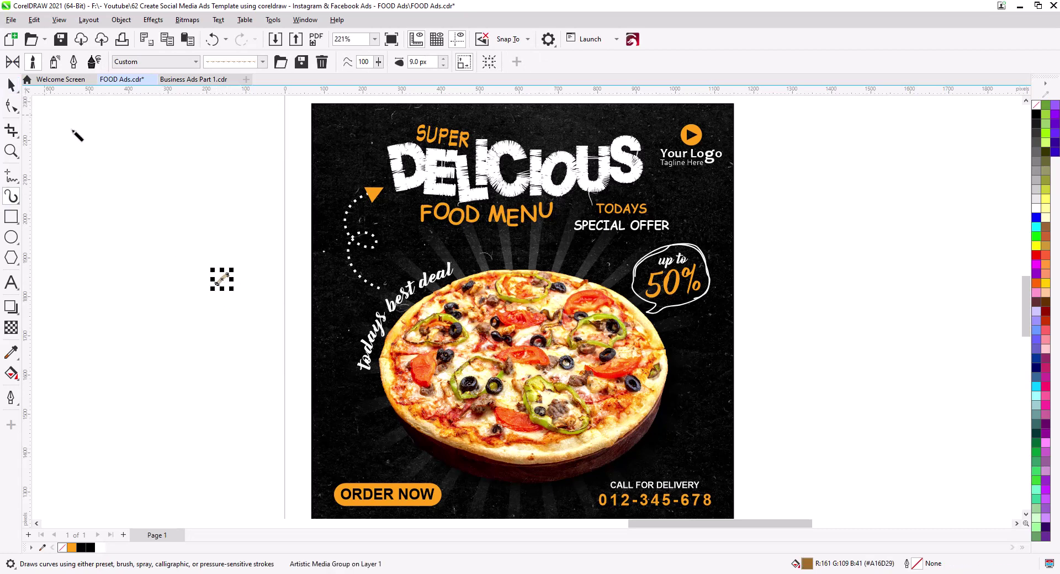
click(305, 20)
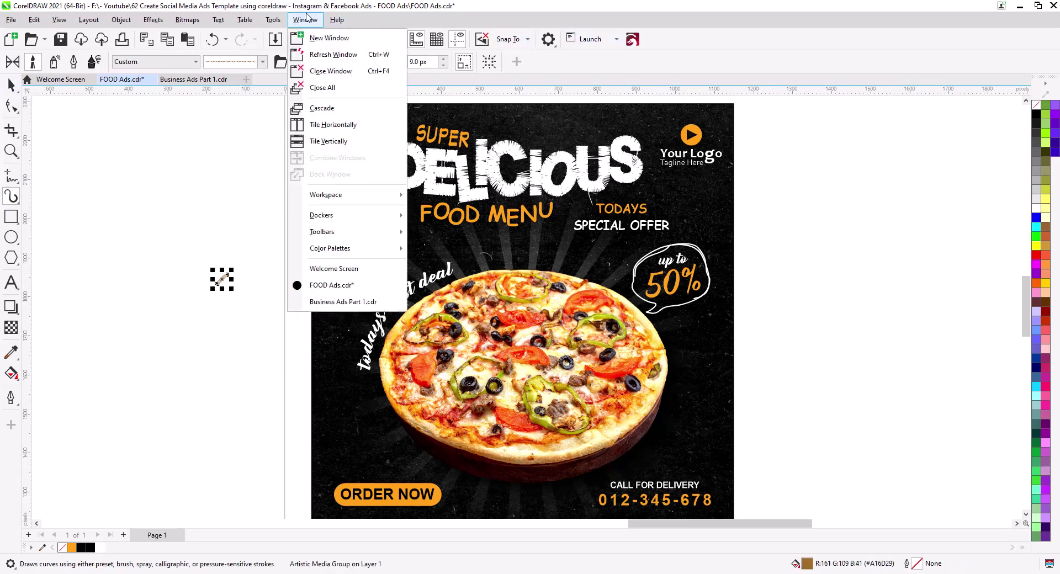
mouse_move(338, 216)
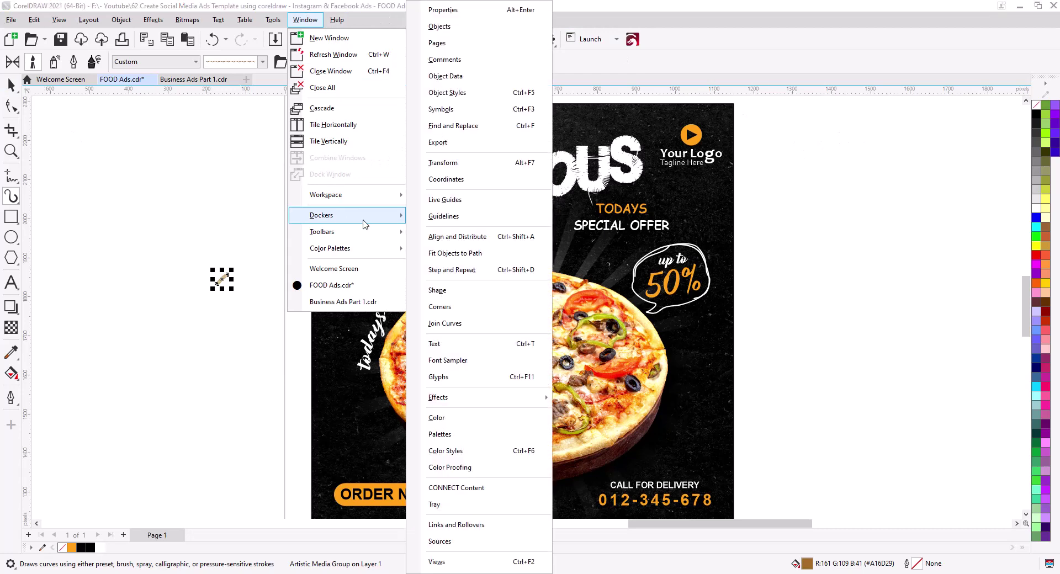
mouse_move(523, 403)
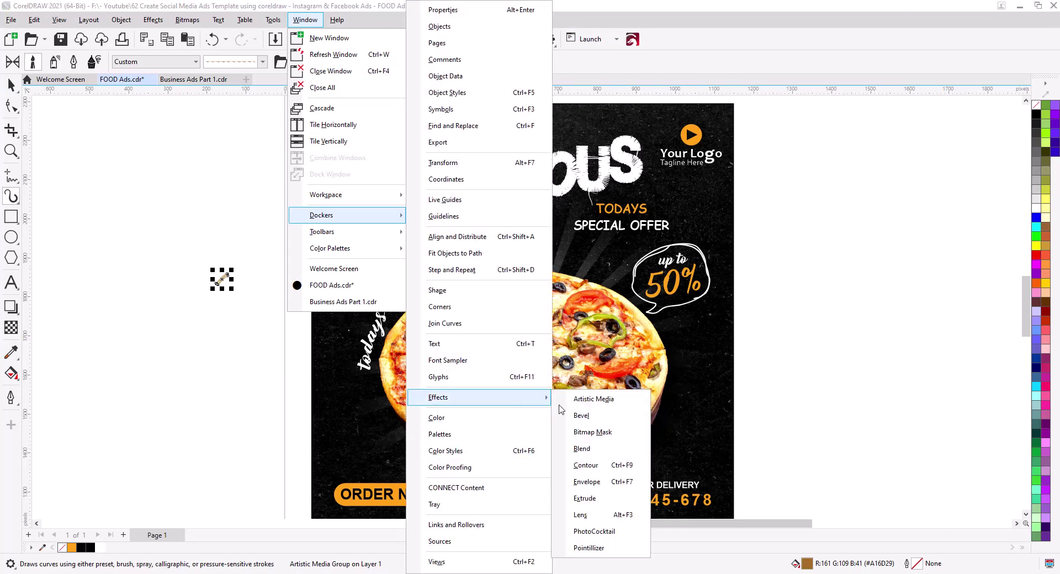
click(974, 317)
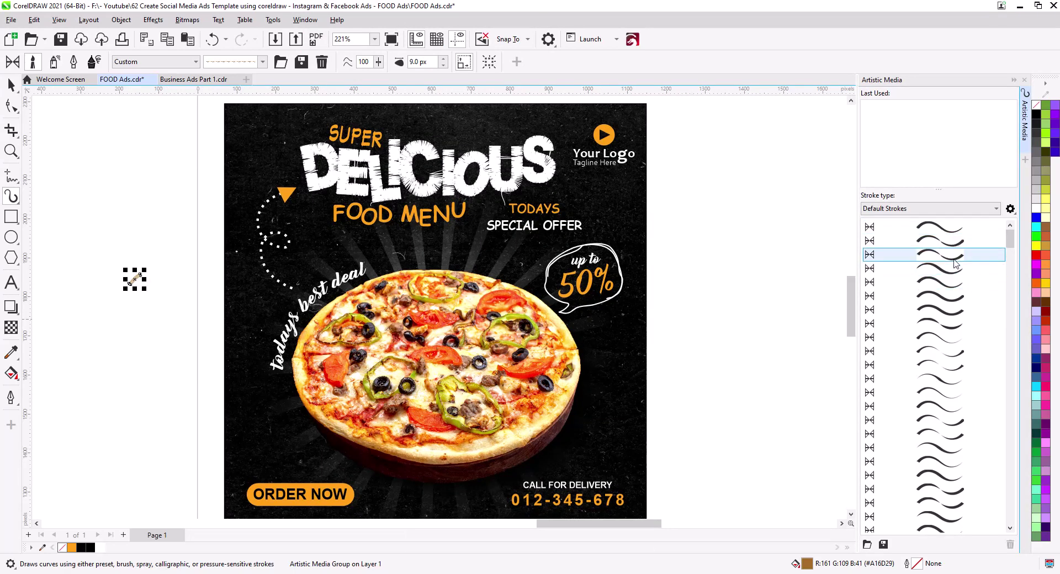
click(951, 232)
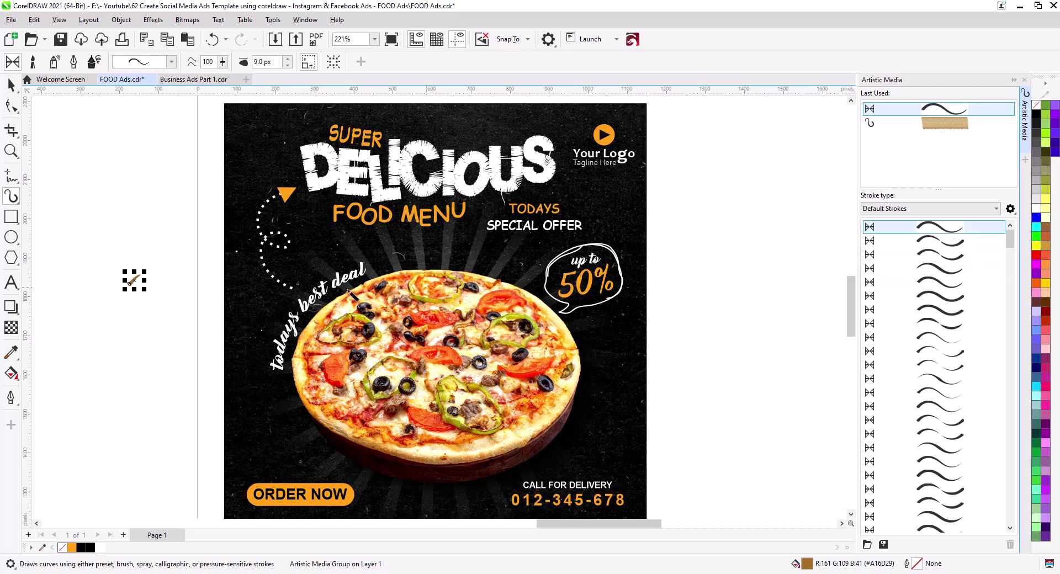
Move the small brush stroke below the start of the "todays best deal" text and fill it with the document's orange (#FEA116)
click(11, 86)
click(130, 306)
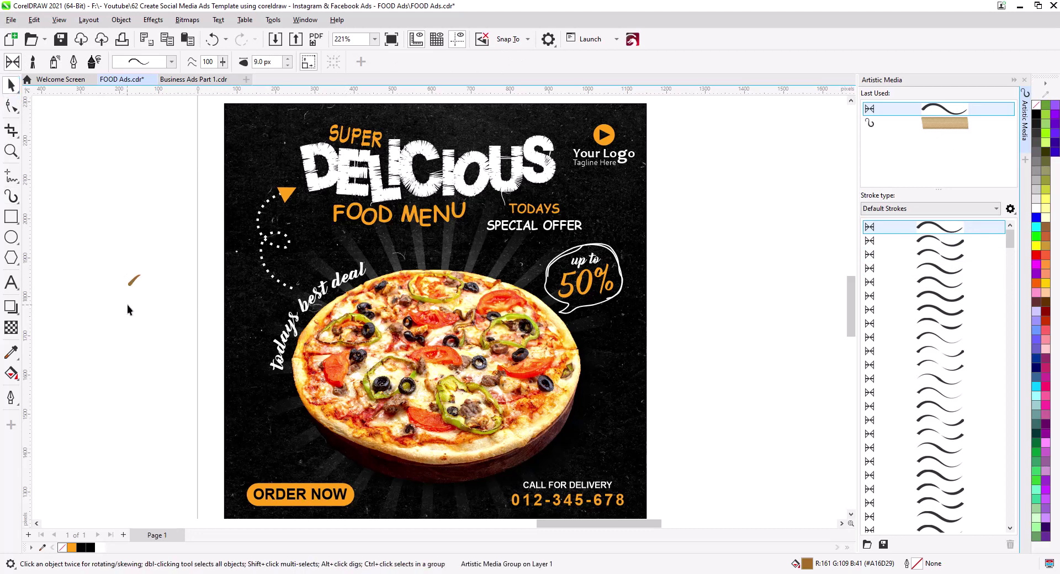
mouse_move(132, 286)
mouse_down()
mouse_move(238, 386)
mouse_move(277, 391)
mouse_up()
scroll(278, 391, up, 4)
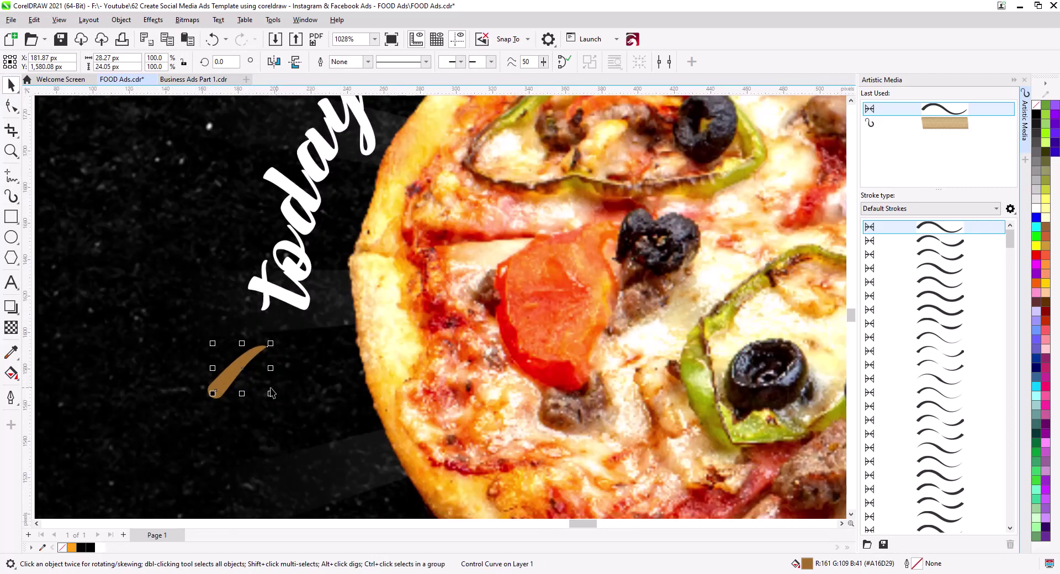
click(72, 548)
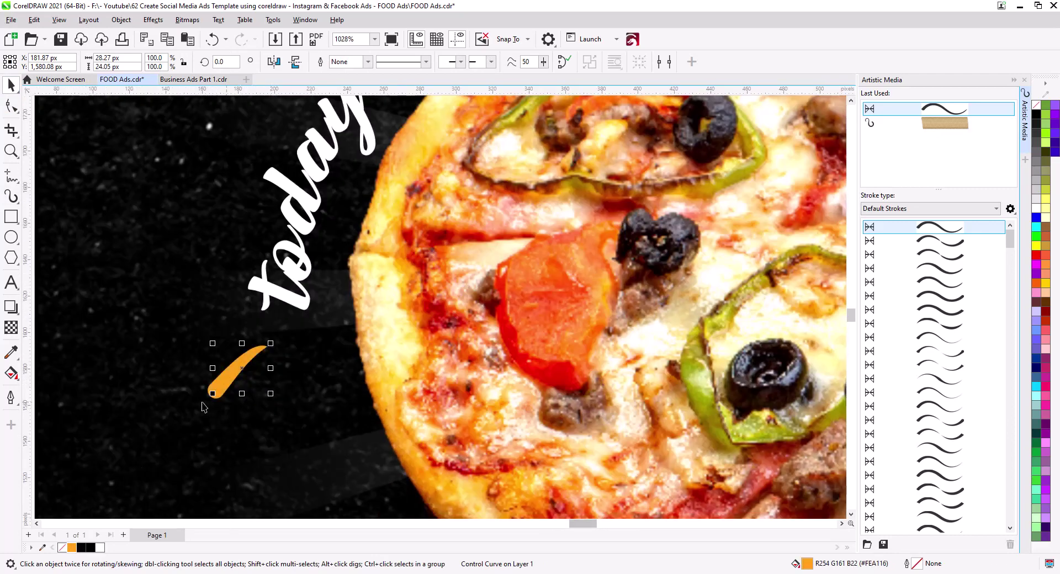
Place the orange stroke close beneath the first letter of "todays" and add a smaller, steeper orange stroke beside it as an accent
mouse_move(212, 396)
mouse_down()
mouse_move(250, 342)
mouse_move(239, 360)
mouse_move(257, 353)
mouse_move(265, 378)
mouse_move(290, 380)
mouse_move(284, 358)
mouse_up()
click(250, 343)
click(278, 386)
click(270, 359)
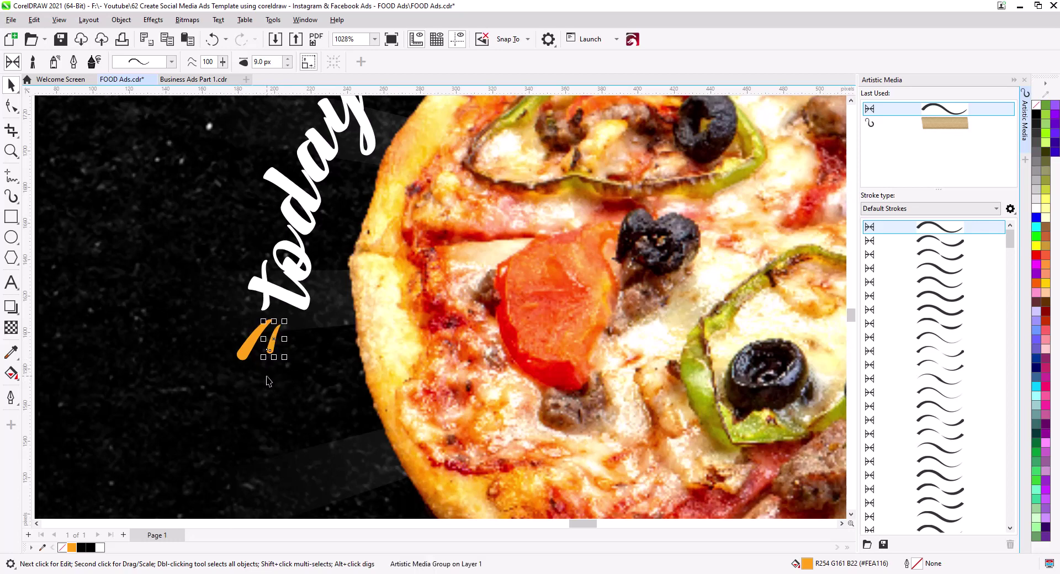
Add a third orange brush stroke beside the first two below "todays", refine their fanned arrangement, and group all three strokes
mouse_move(247, 348)
mouse_down()
mouse_move(266, 356)
mouse_move(293, 328)
mouse_up()
click(282, 380)
click(275, 348)
drag(251, 373, 292, 377)
shift+click(244, 355)
shift+click(270, 348)
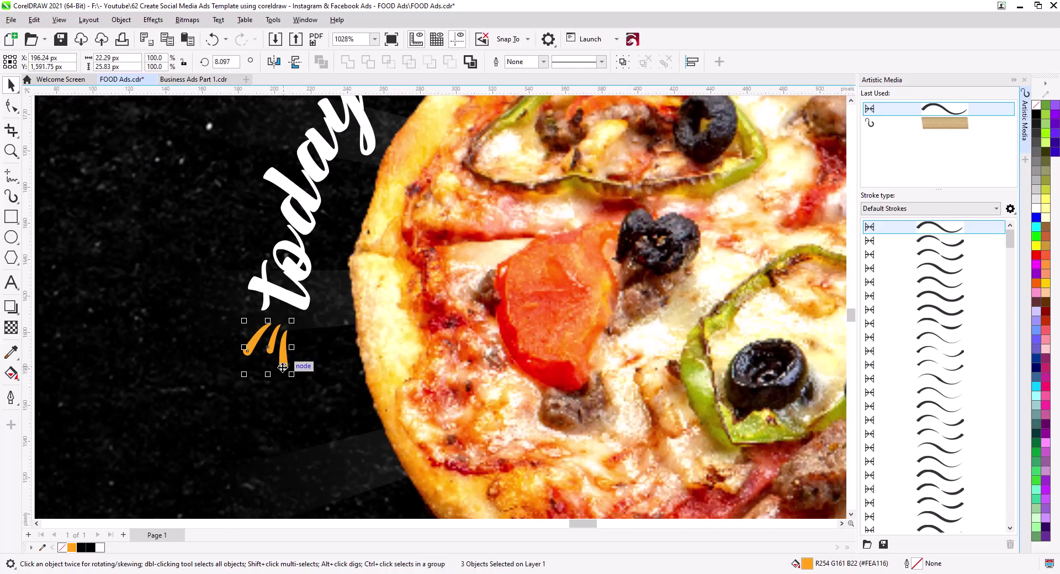
scroll(283, 363, down, 3)
key(ctrl+g)
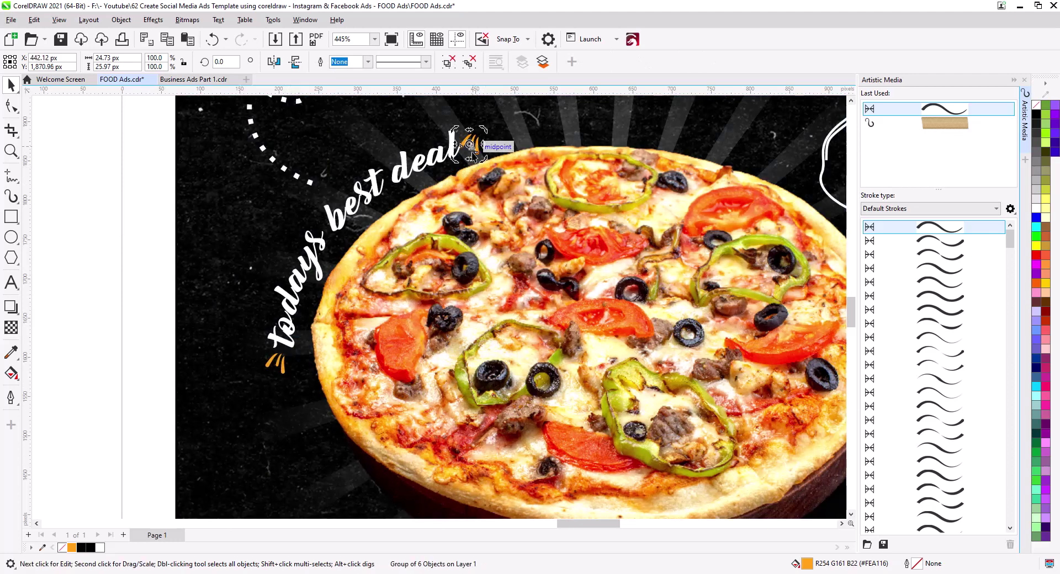
Rotate and mirror the copy of the orange accent group at the end of "deal" so its strokes fan outward from the text
click(469, 145)
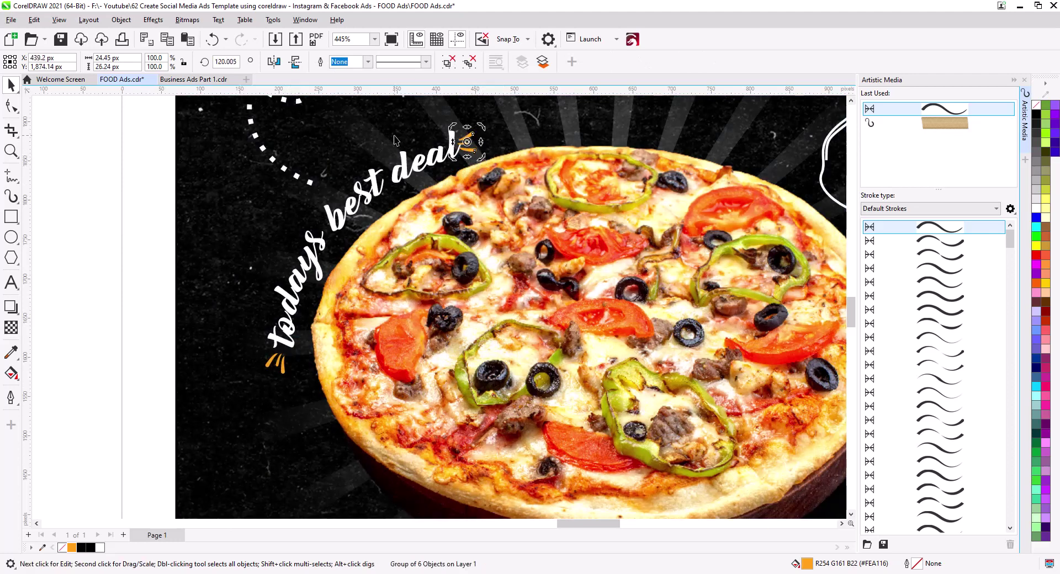
click(296, 63)
mouse_move(482, 157)
mouse_down()
mouse_move(487, 149)
mouse_move(467, 148)
mouse_move(475, 145)
mouse_up()
click(114, 278)
Close the Artistic Media docker and review the complete ad layout
scroll(350, 272, down, 6)
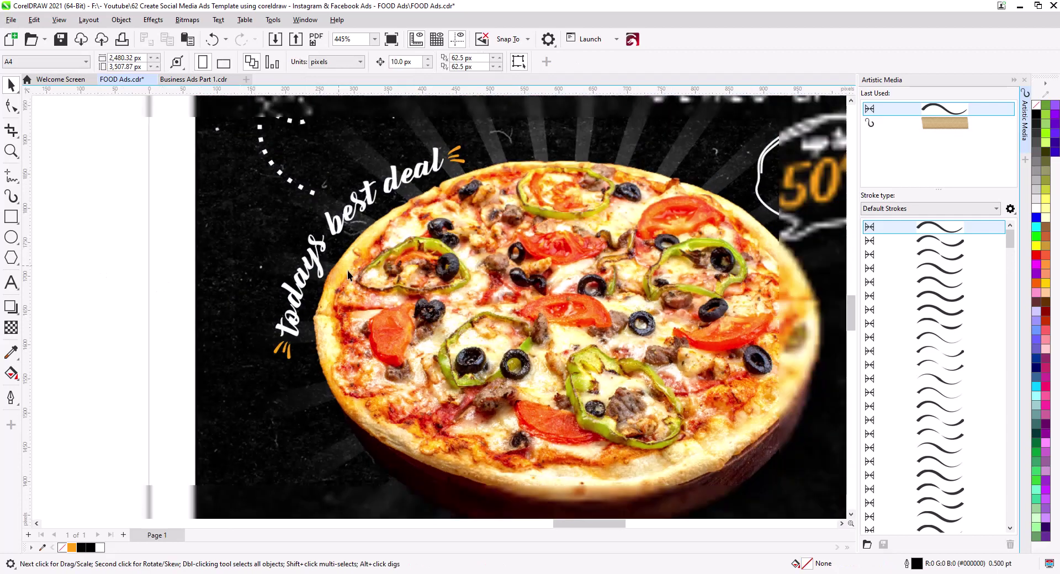
drag(520, 310, 495, 352)
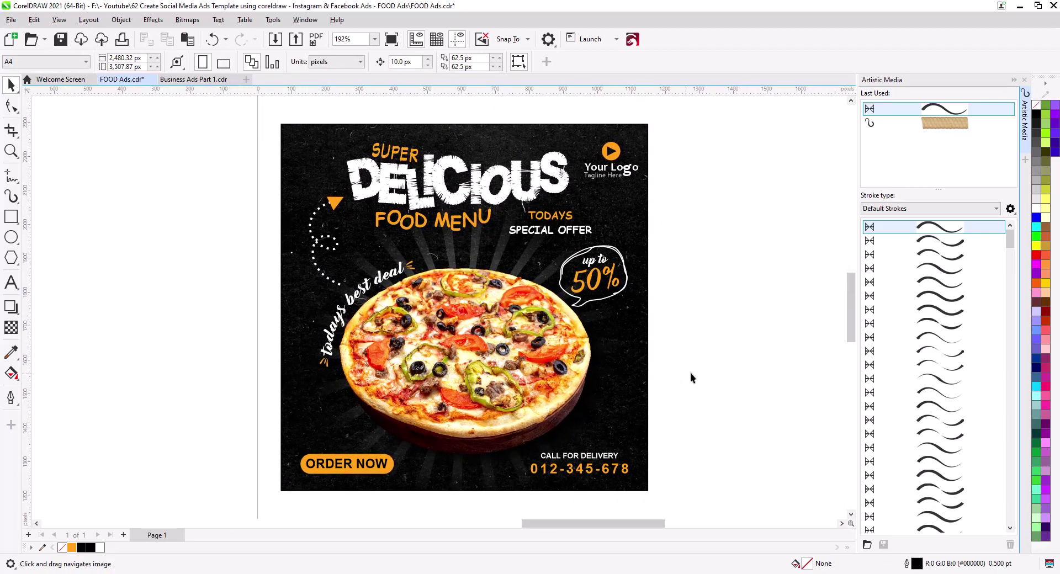
drag(681, 408, 701, 391)
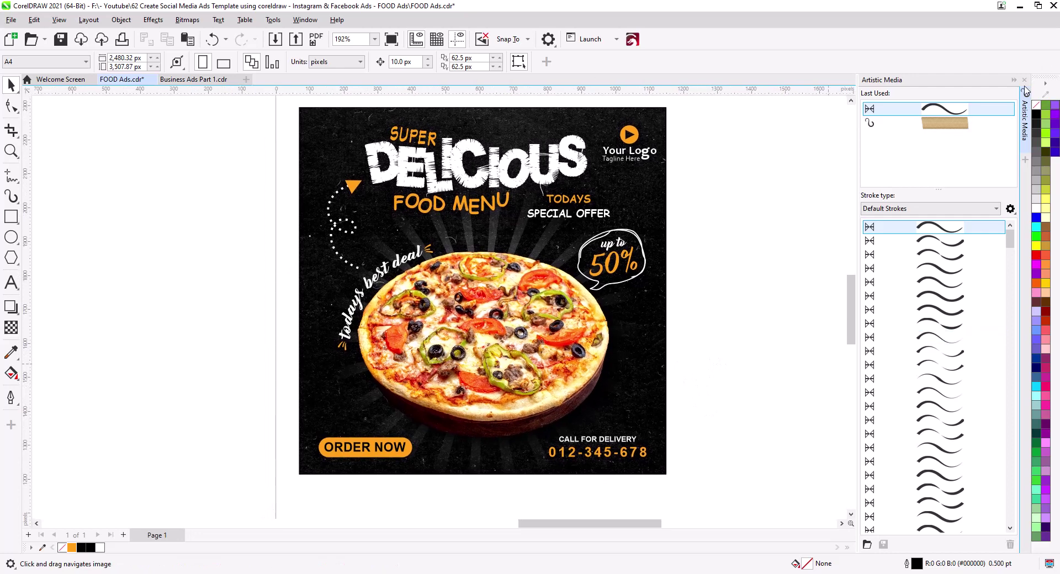
click(1024, 80)
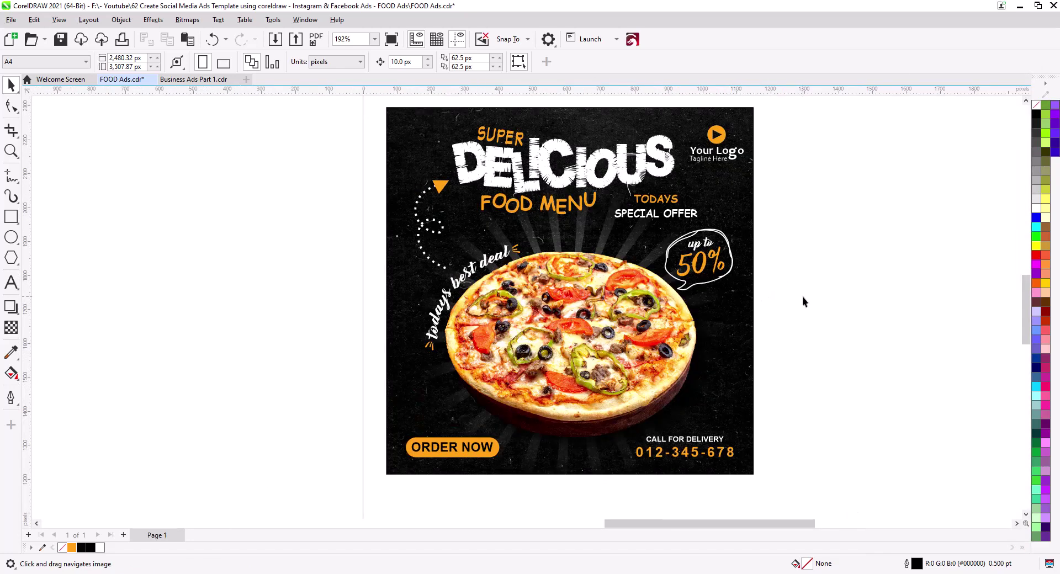
drag(802, 297, 775, 315)
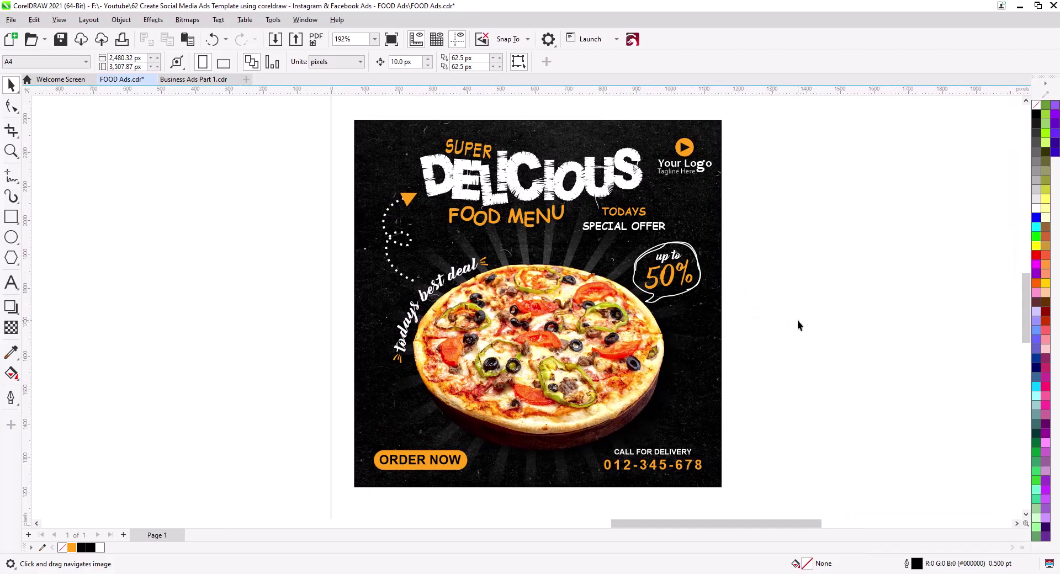